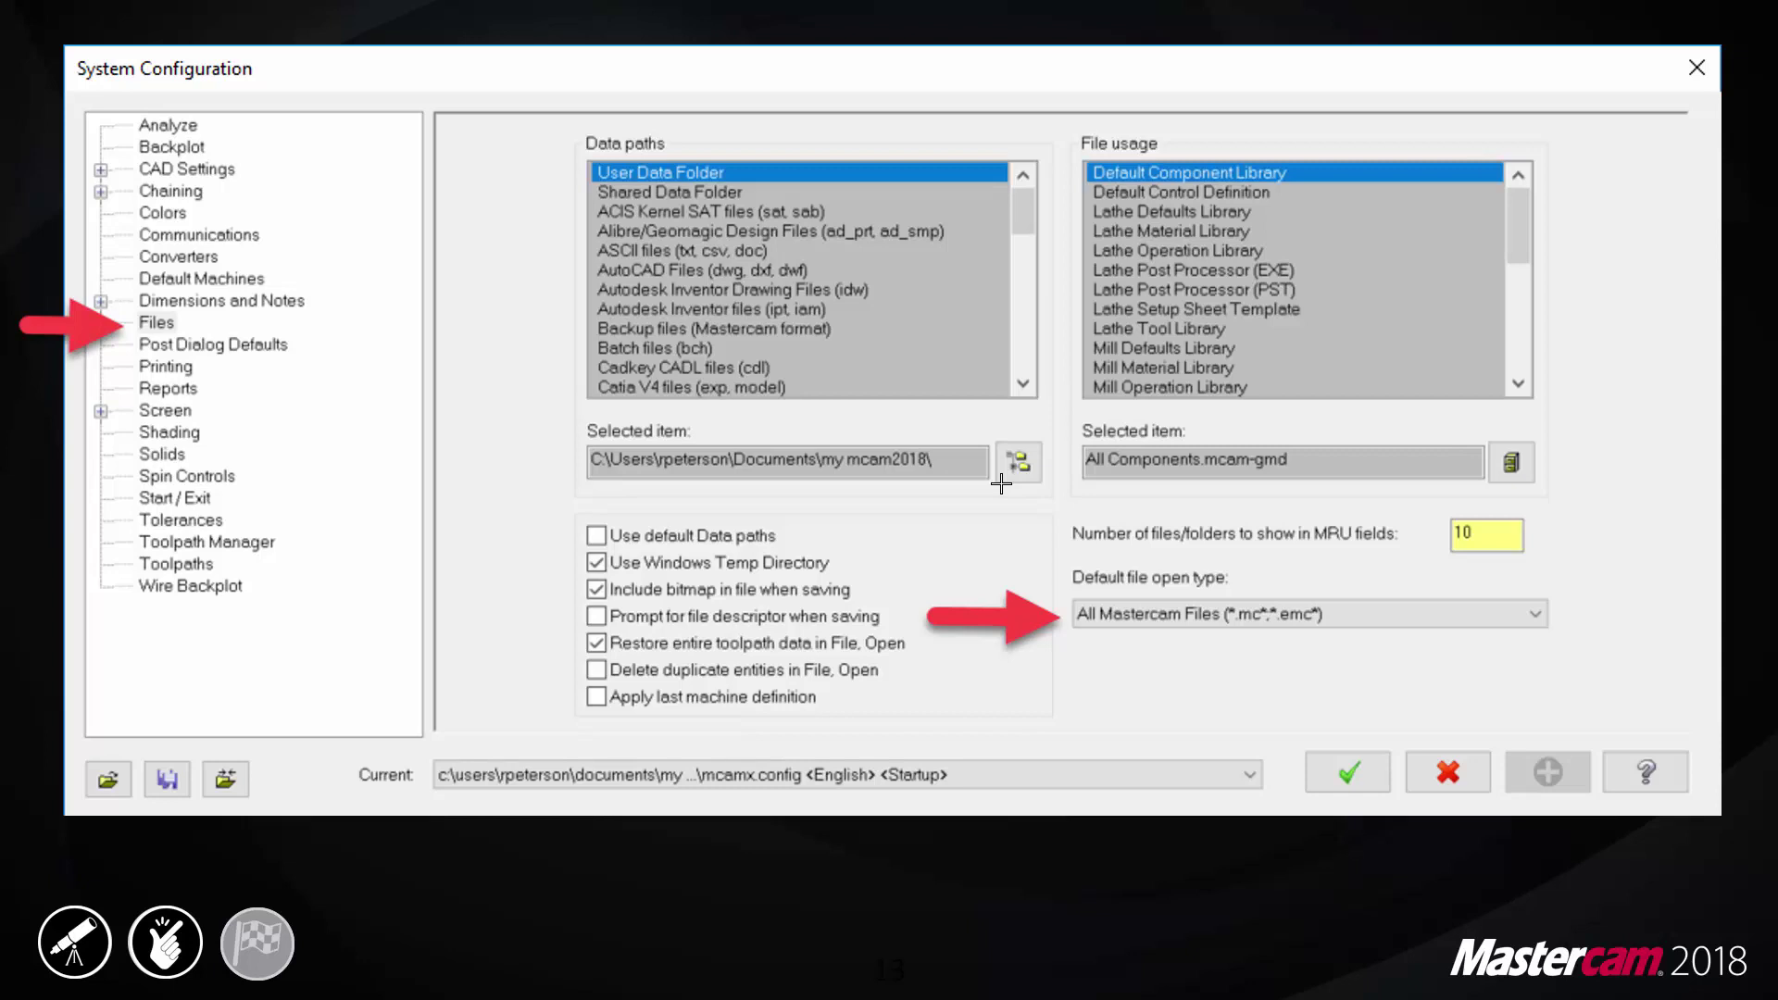
left_click(1001, 483)
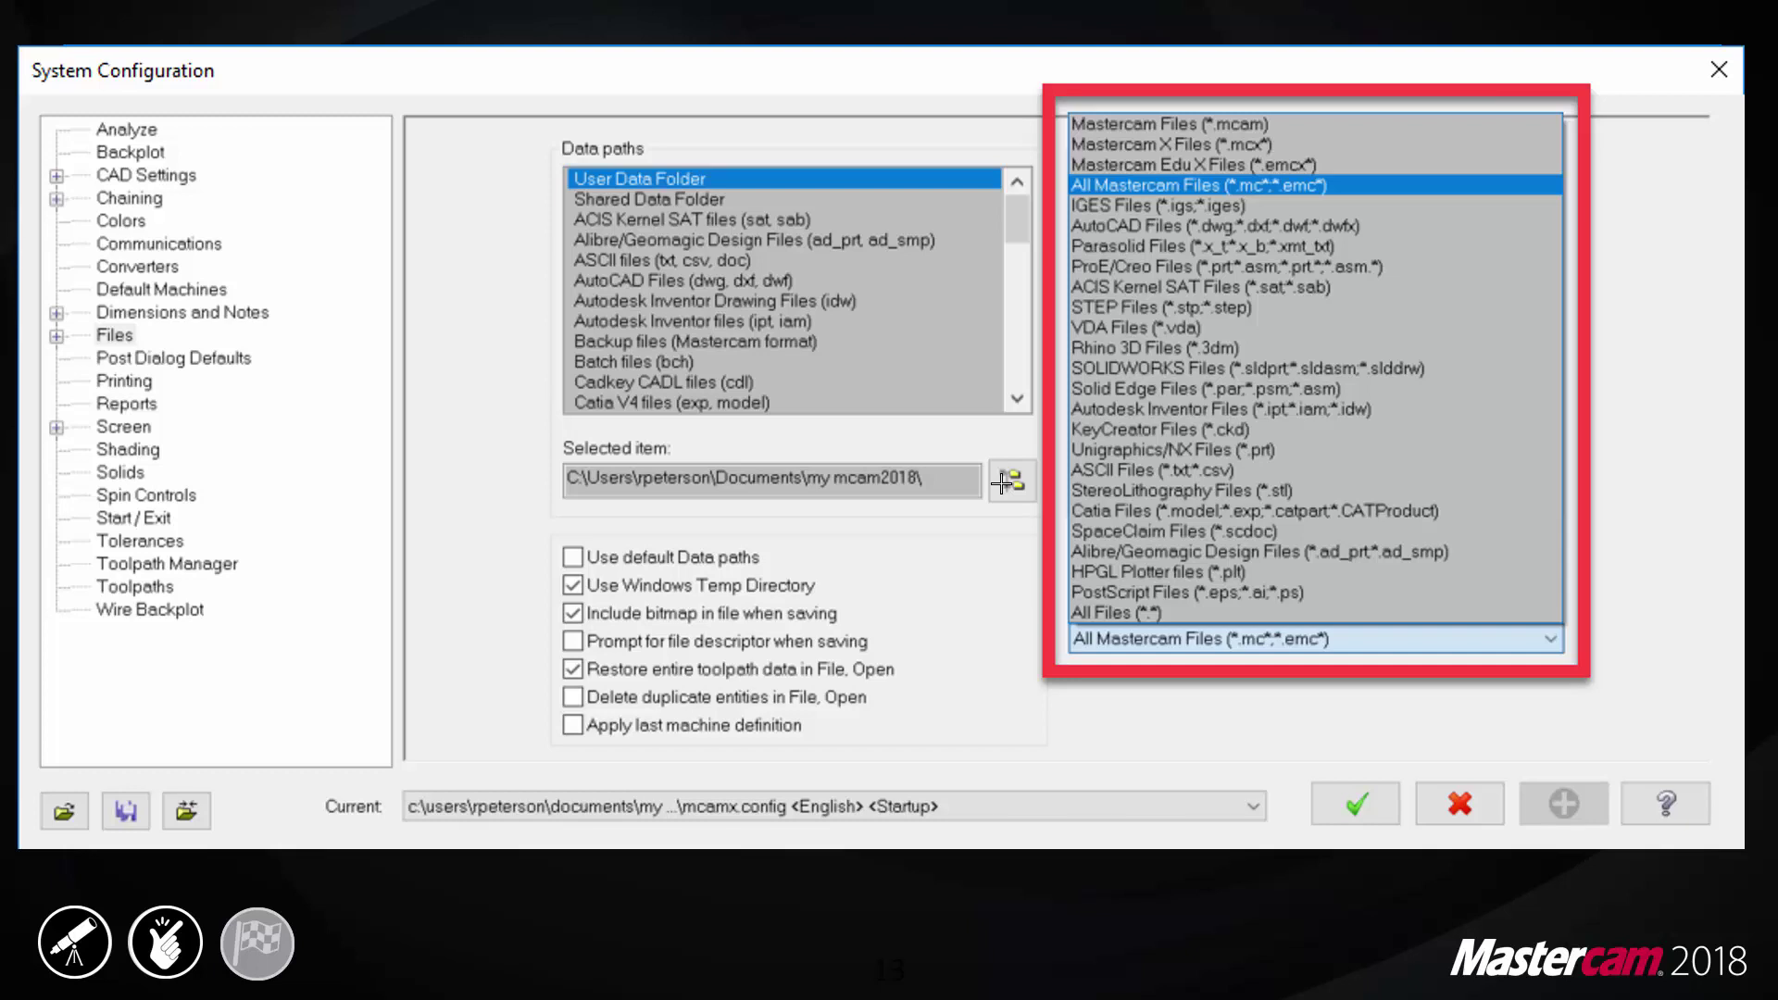
left_click(1001, 483)
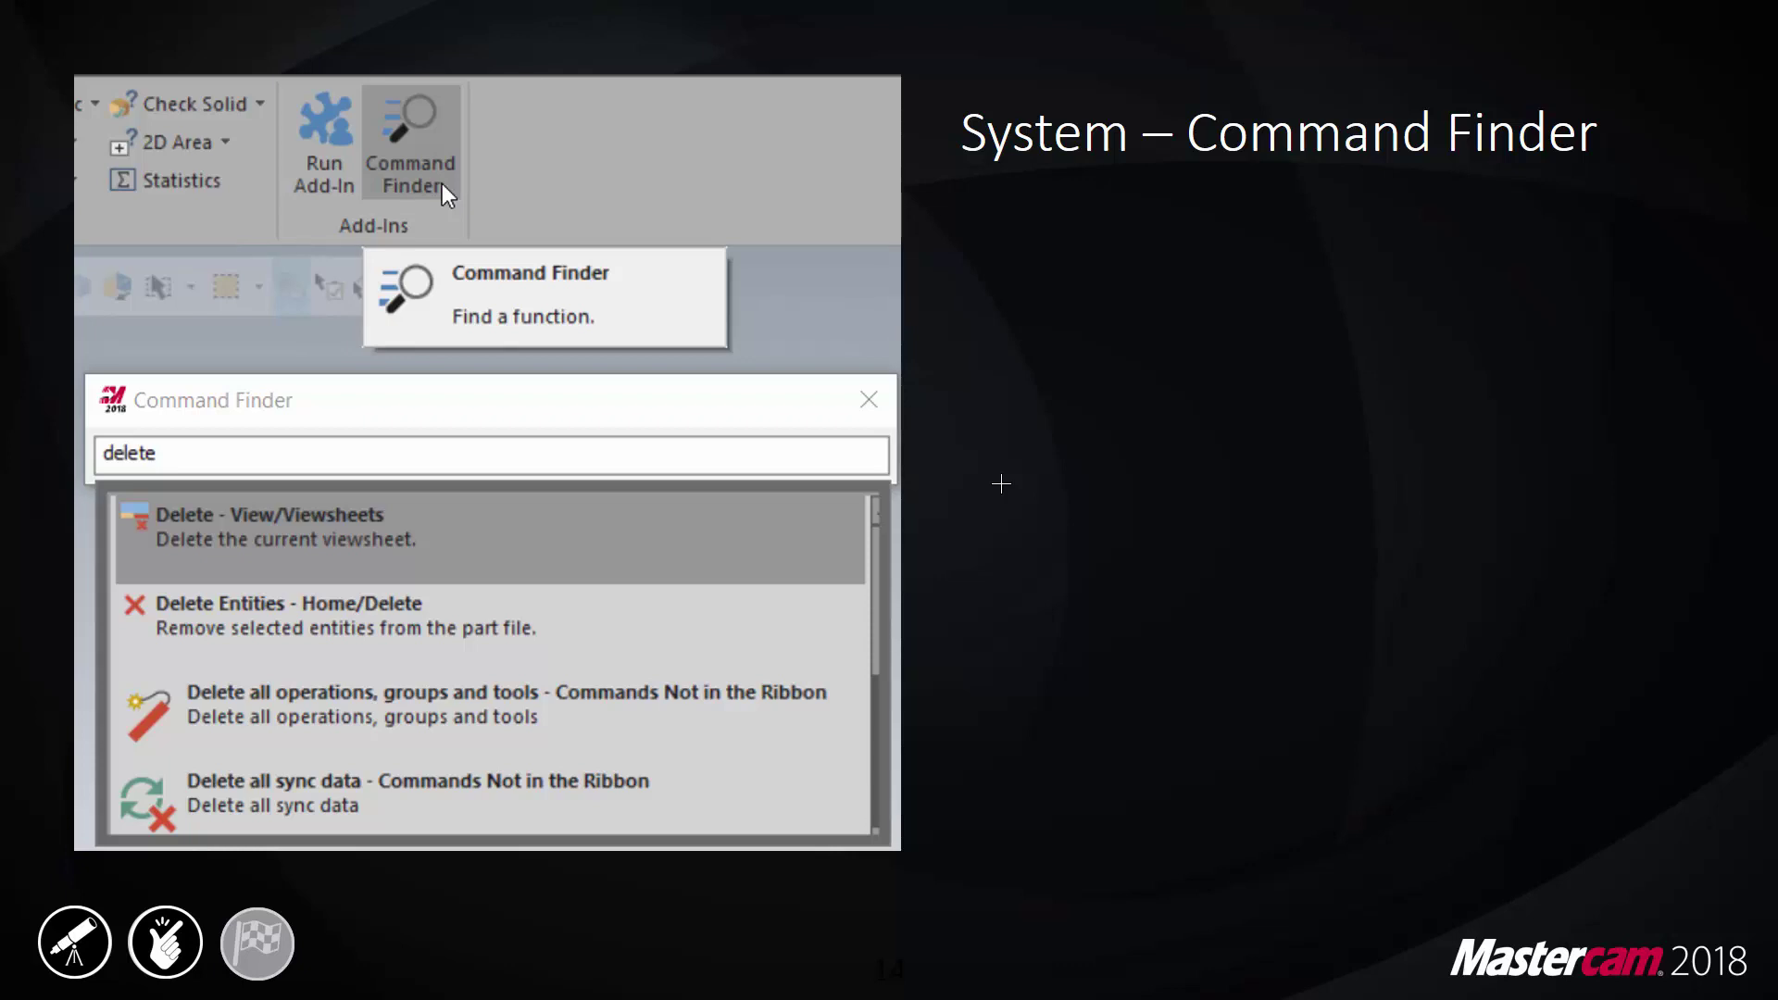
left_click(1000, 484)
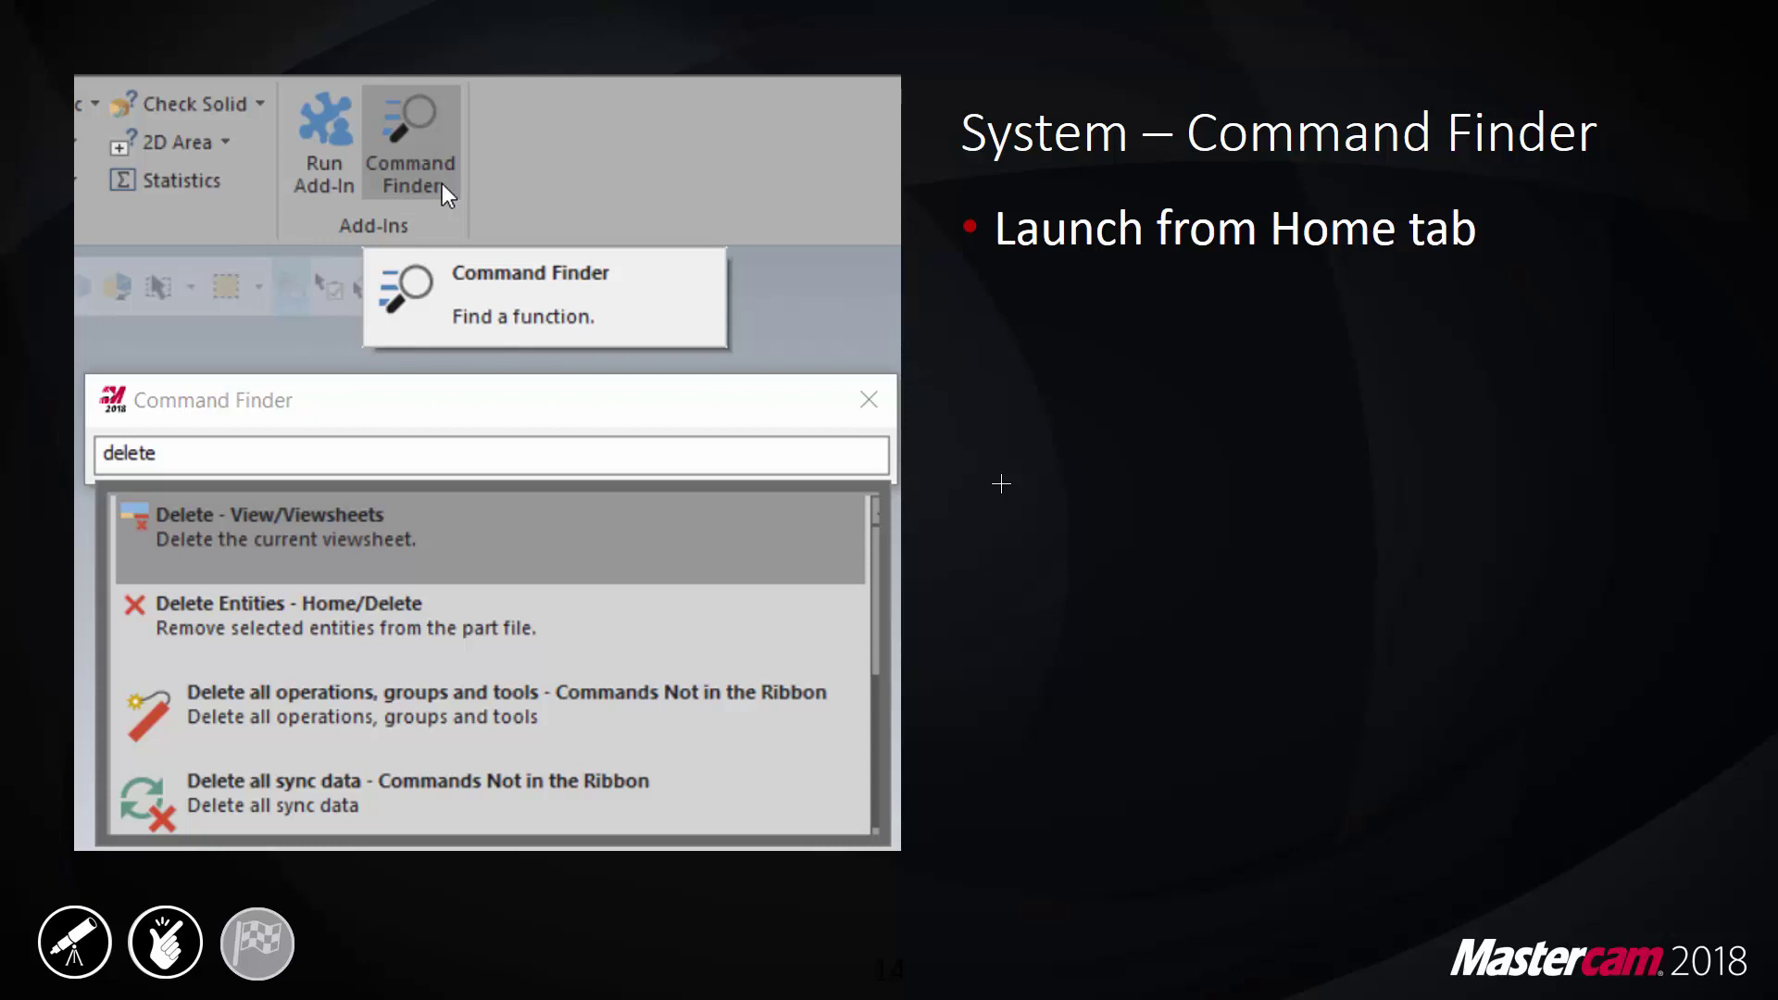
left_click(1001, 483)
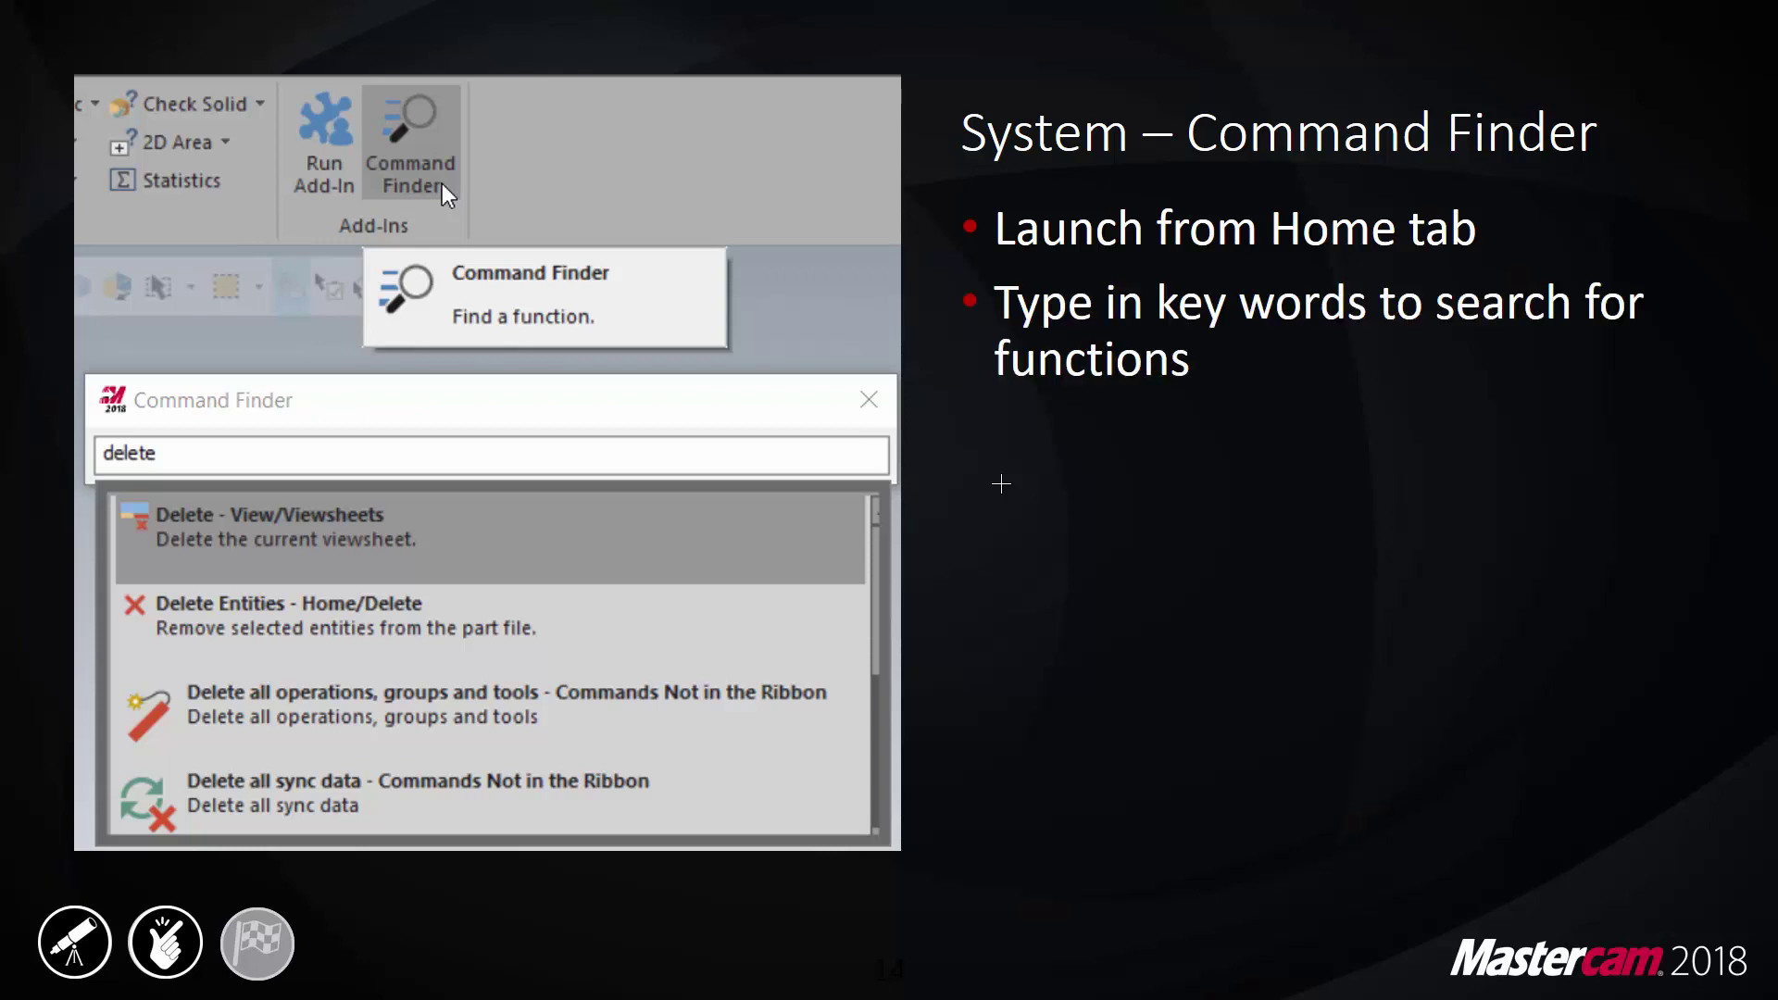
left_click(1001, 484)
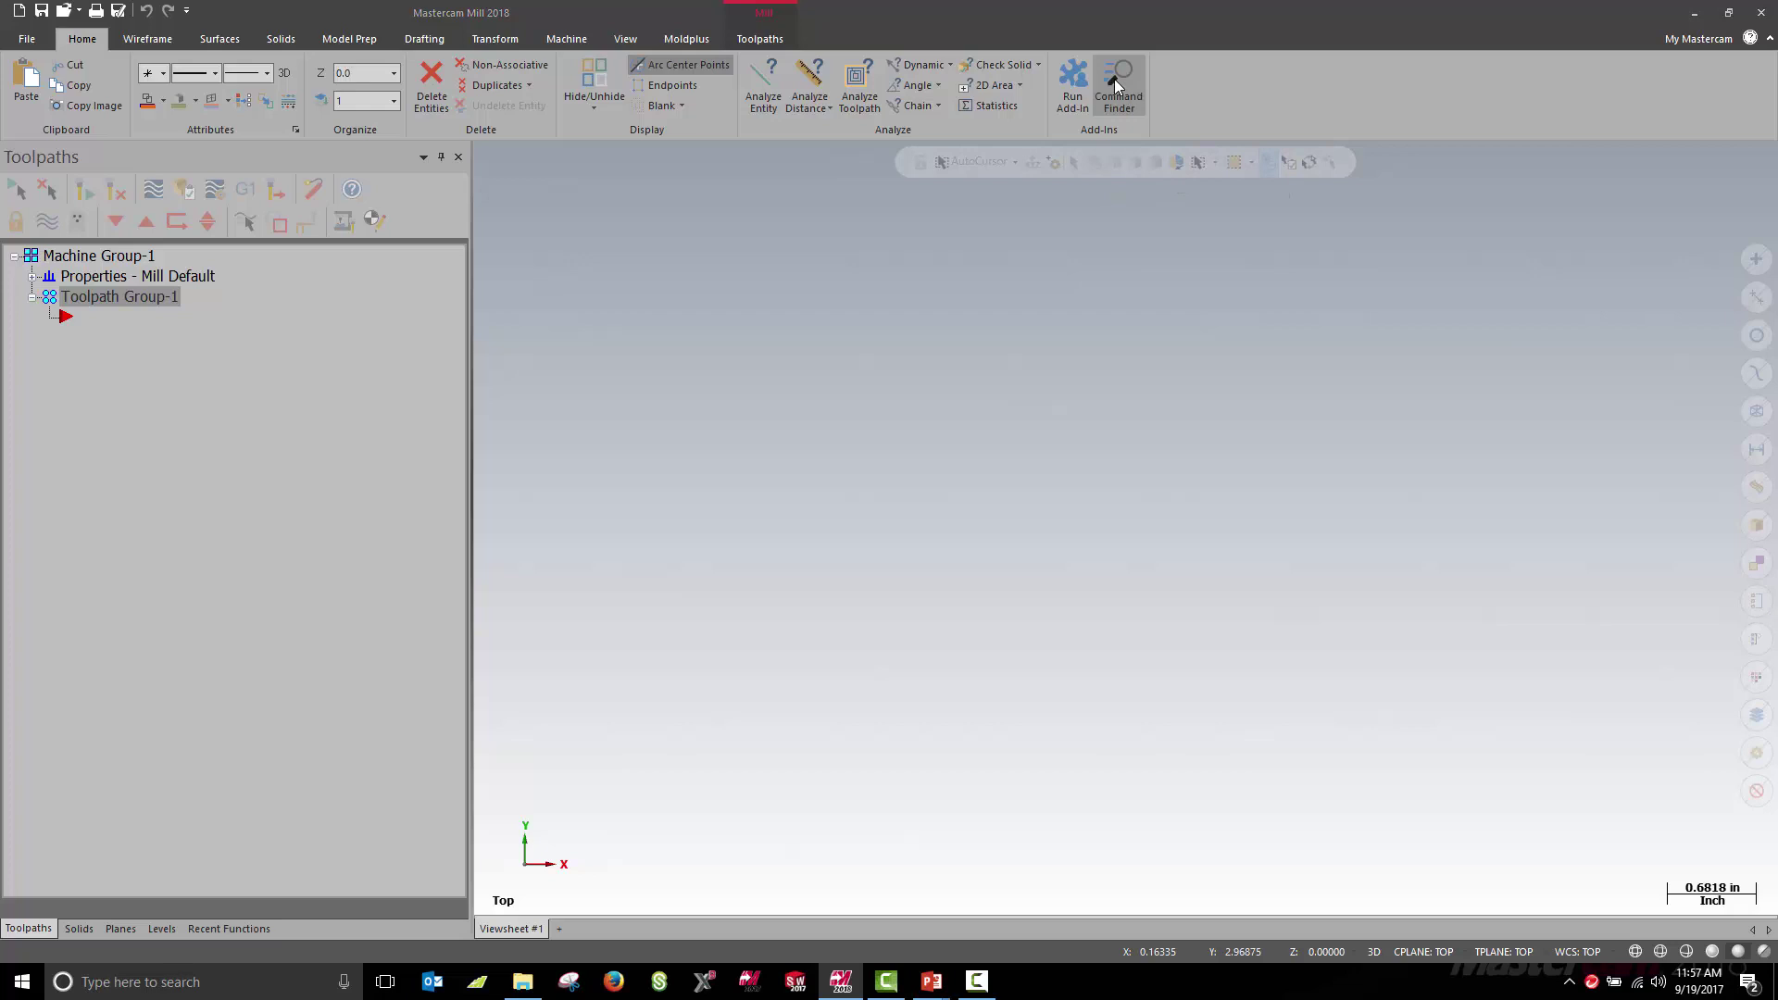
Search for "rectangle" in the Command Finder and start the two-point Rectangle function from it.
left_click(1117, 83)
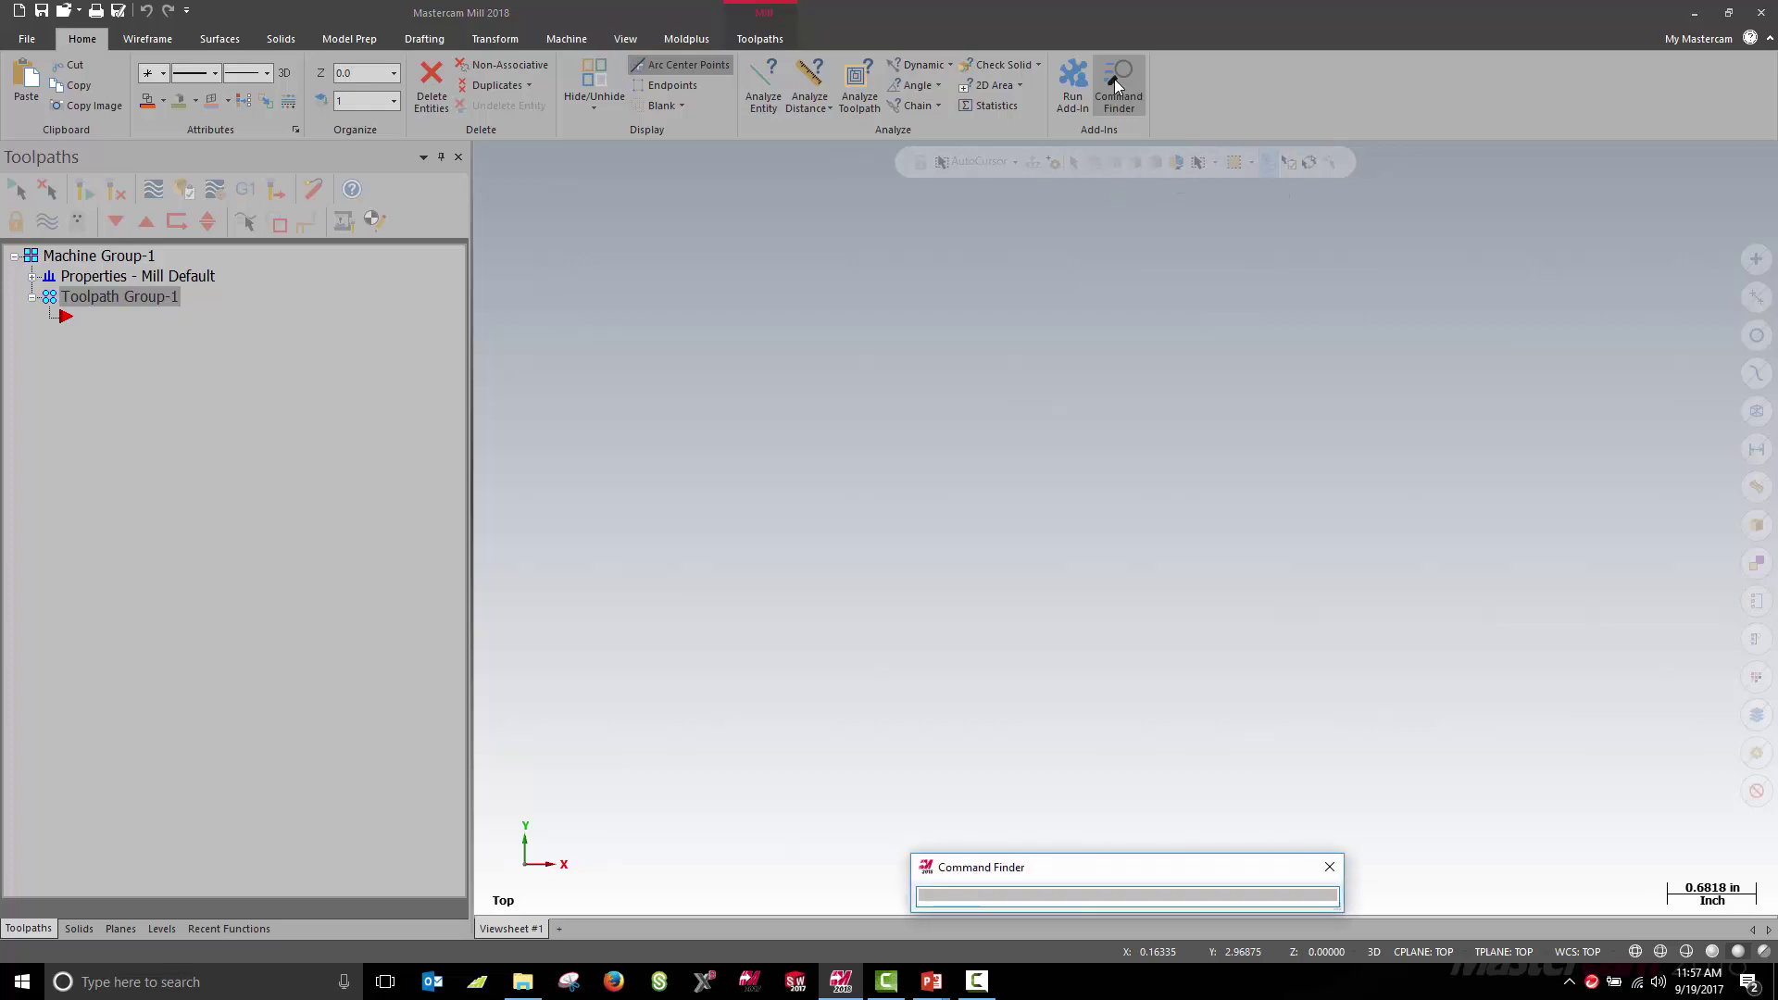
left_click_drag(1047, 861, 1043, 219)
type("rectangle")
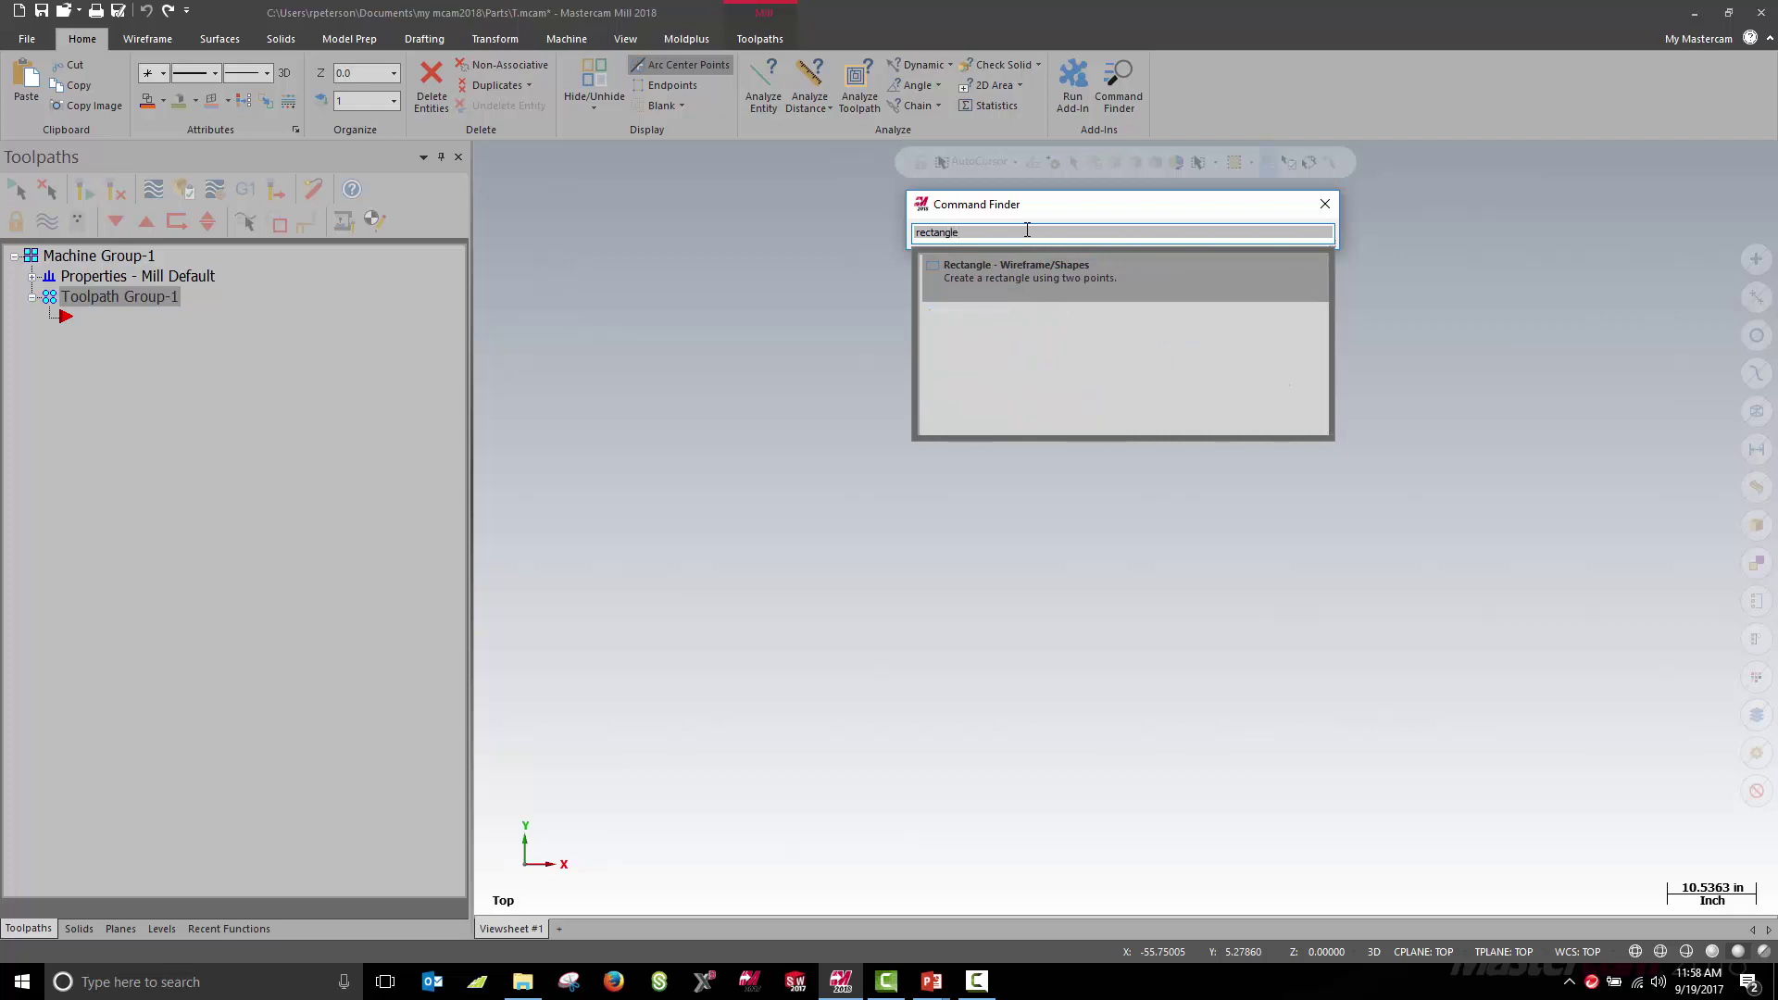
left_click(1074, 278)
Draw a rectangle about 45.4 in wide and 23.4 in high in the middle of the empty graphics area.
left_click(849, 405)
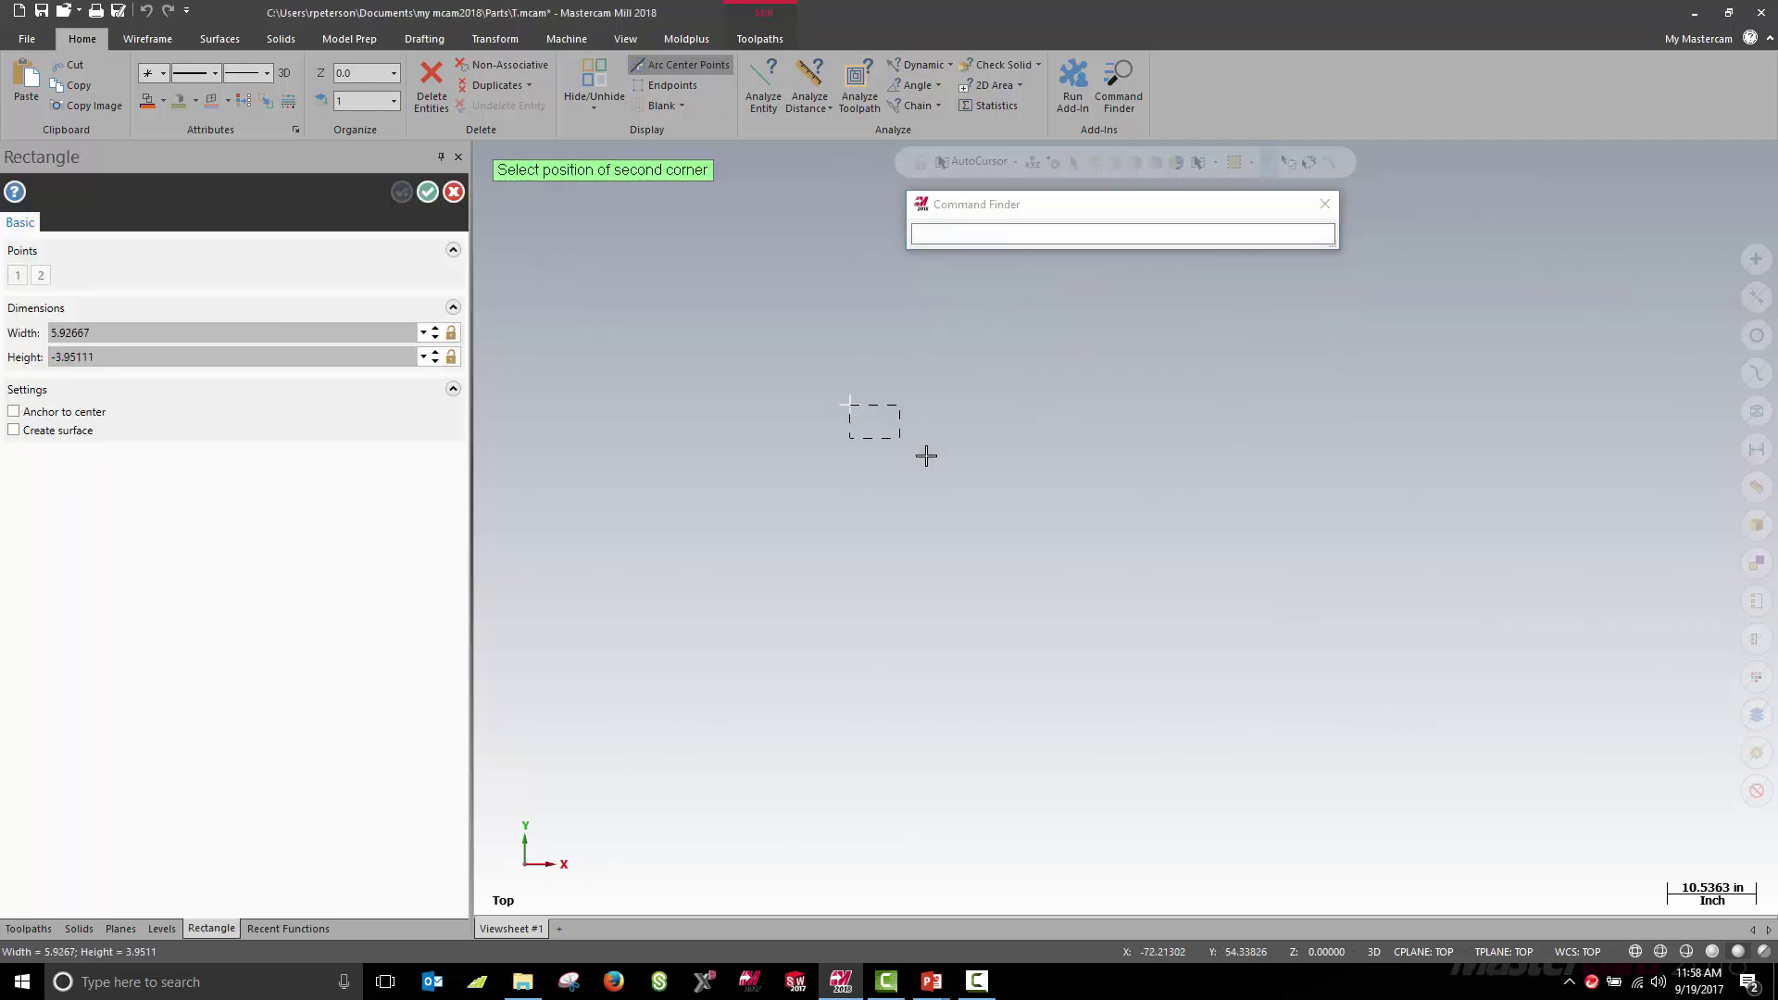
left_click(1233, 602)
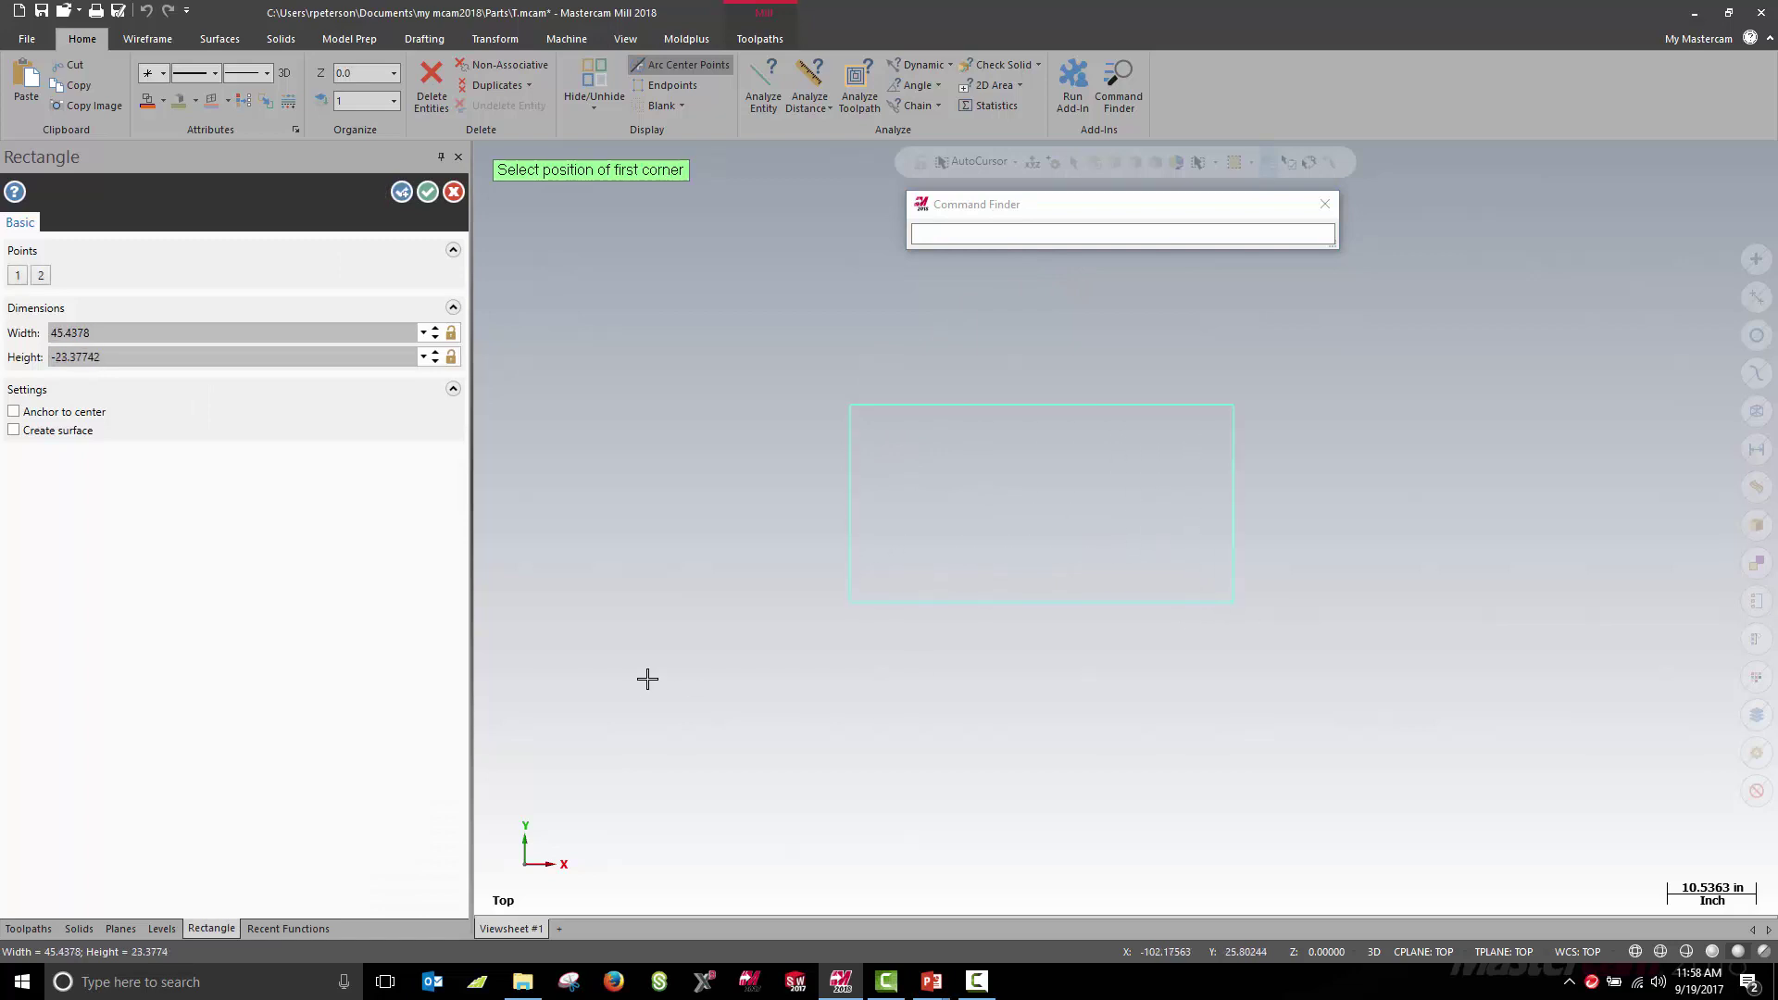
left_click(422, 192)
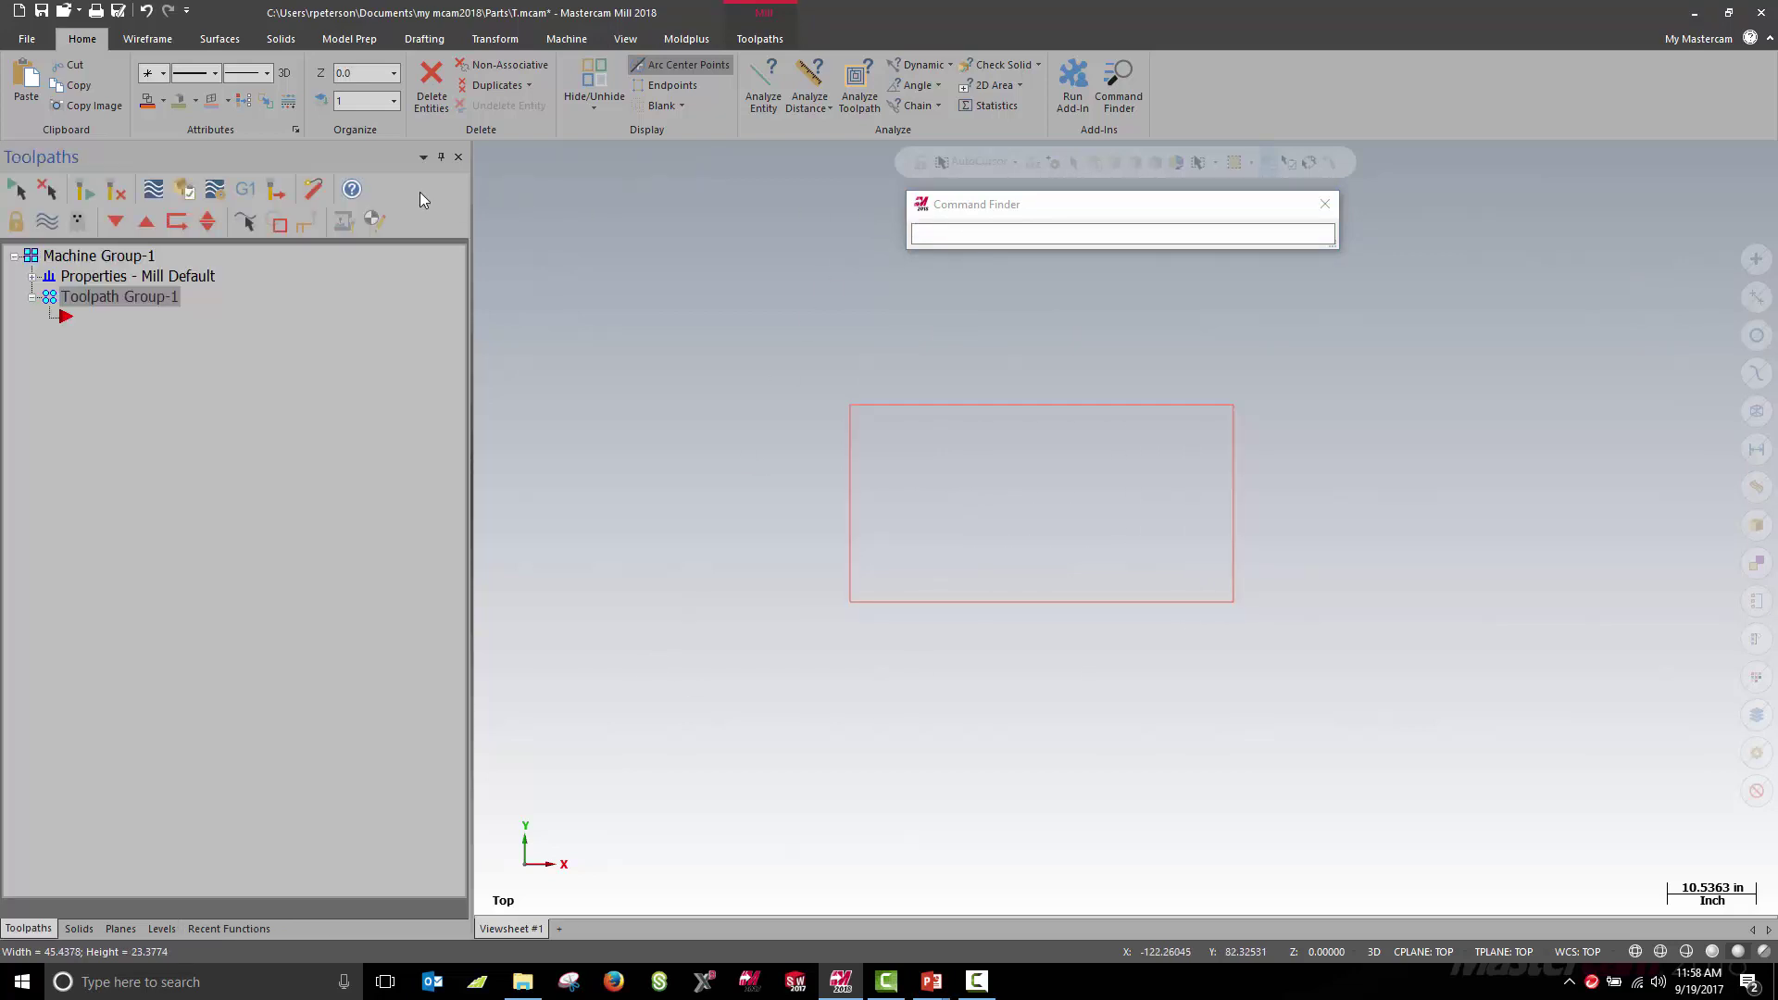
Undo the rectangle and close the Command Finder.
left_click(145, 11)
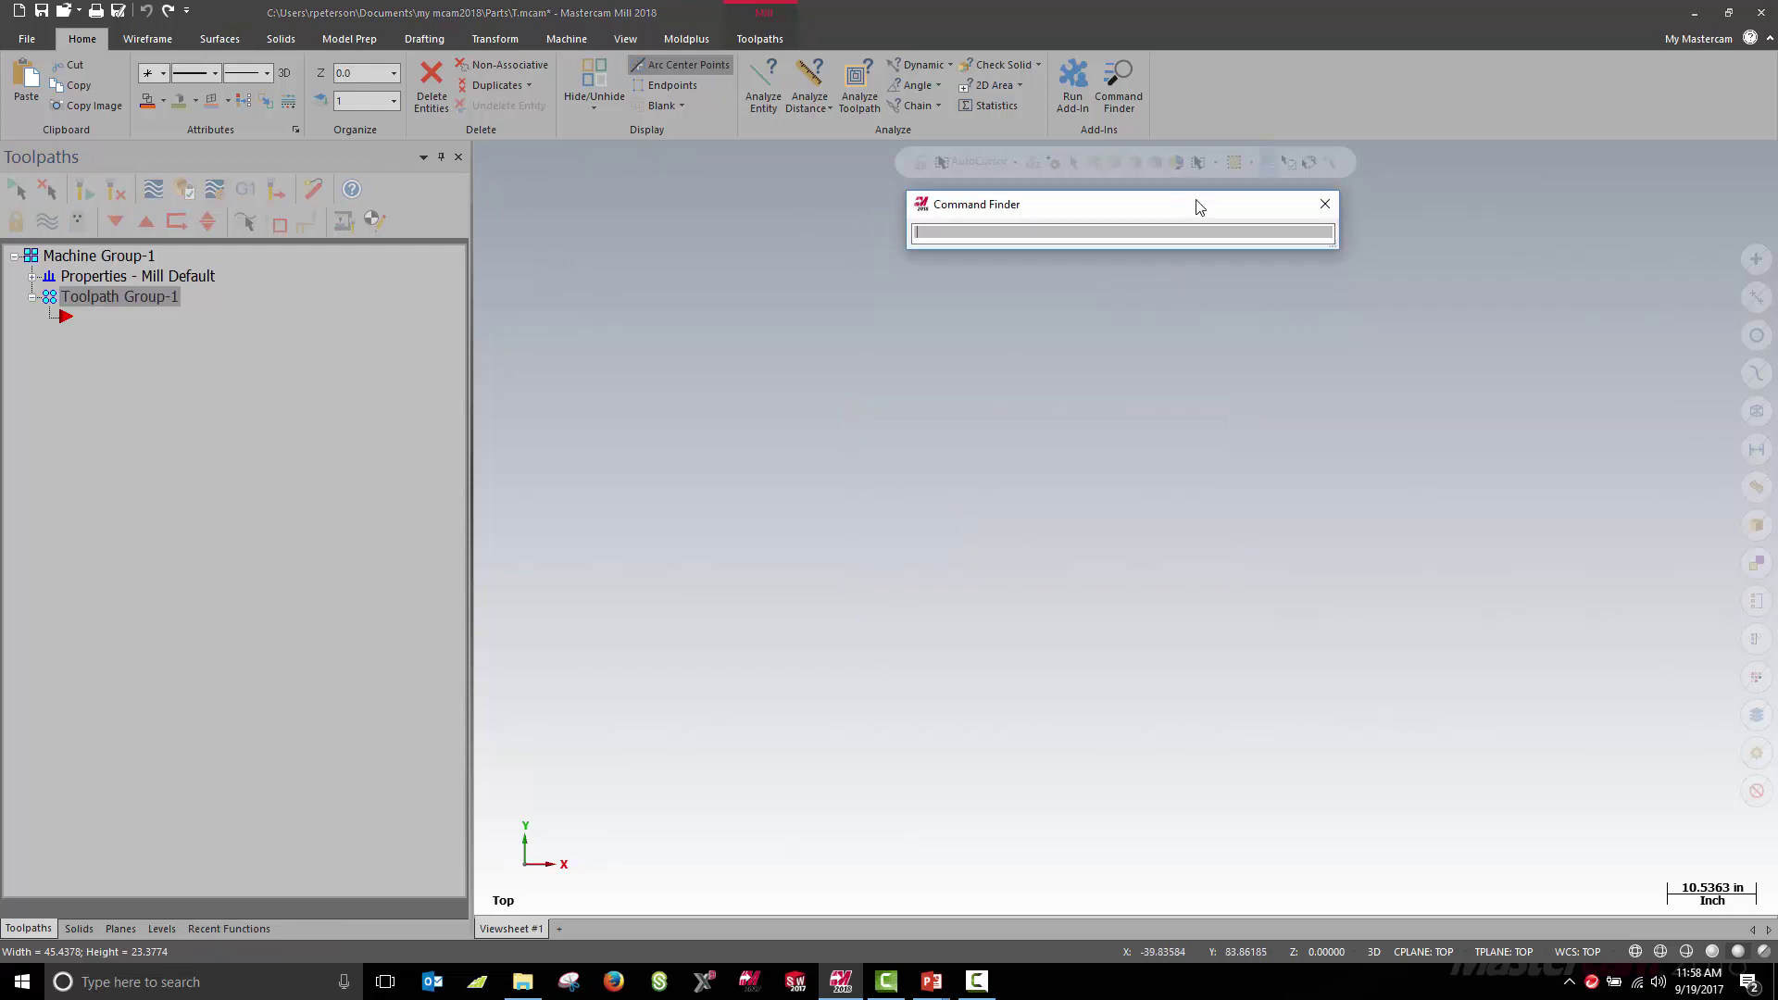
left_click(1325, 204)
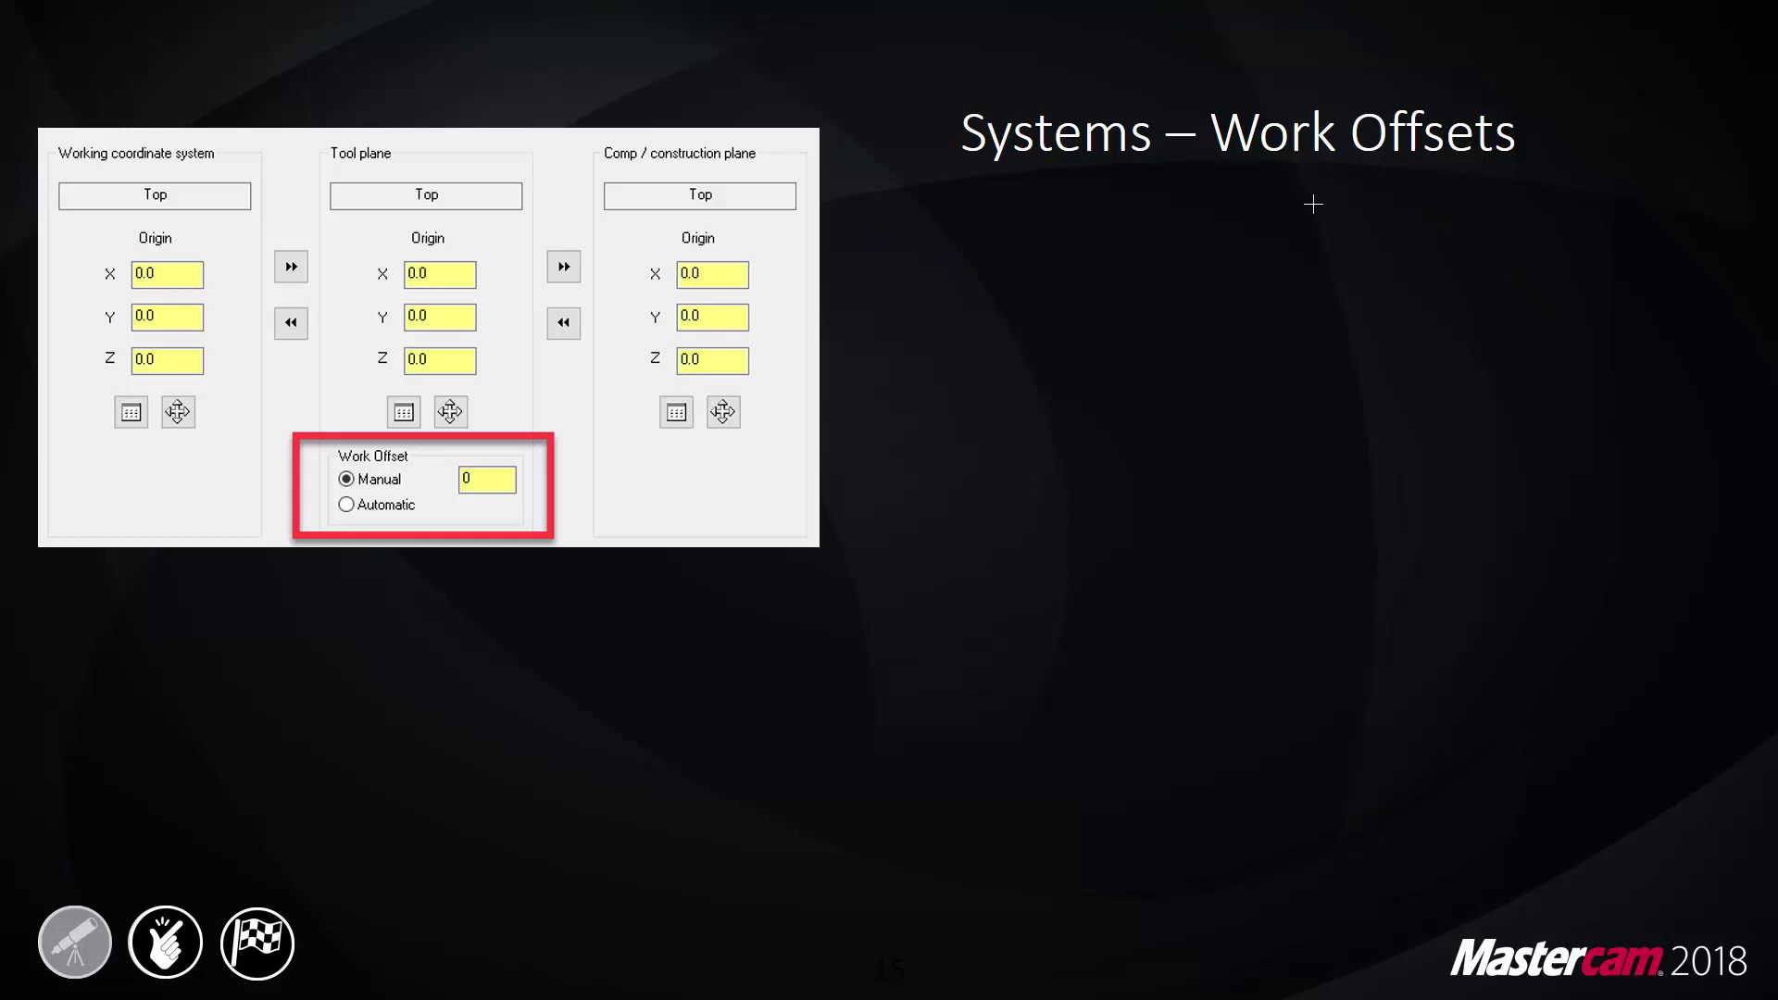
key("Right")
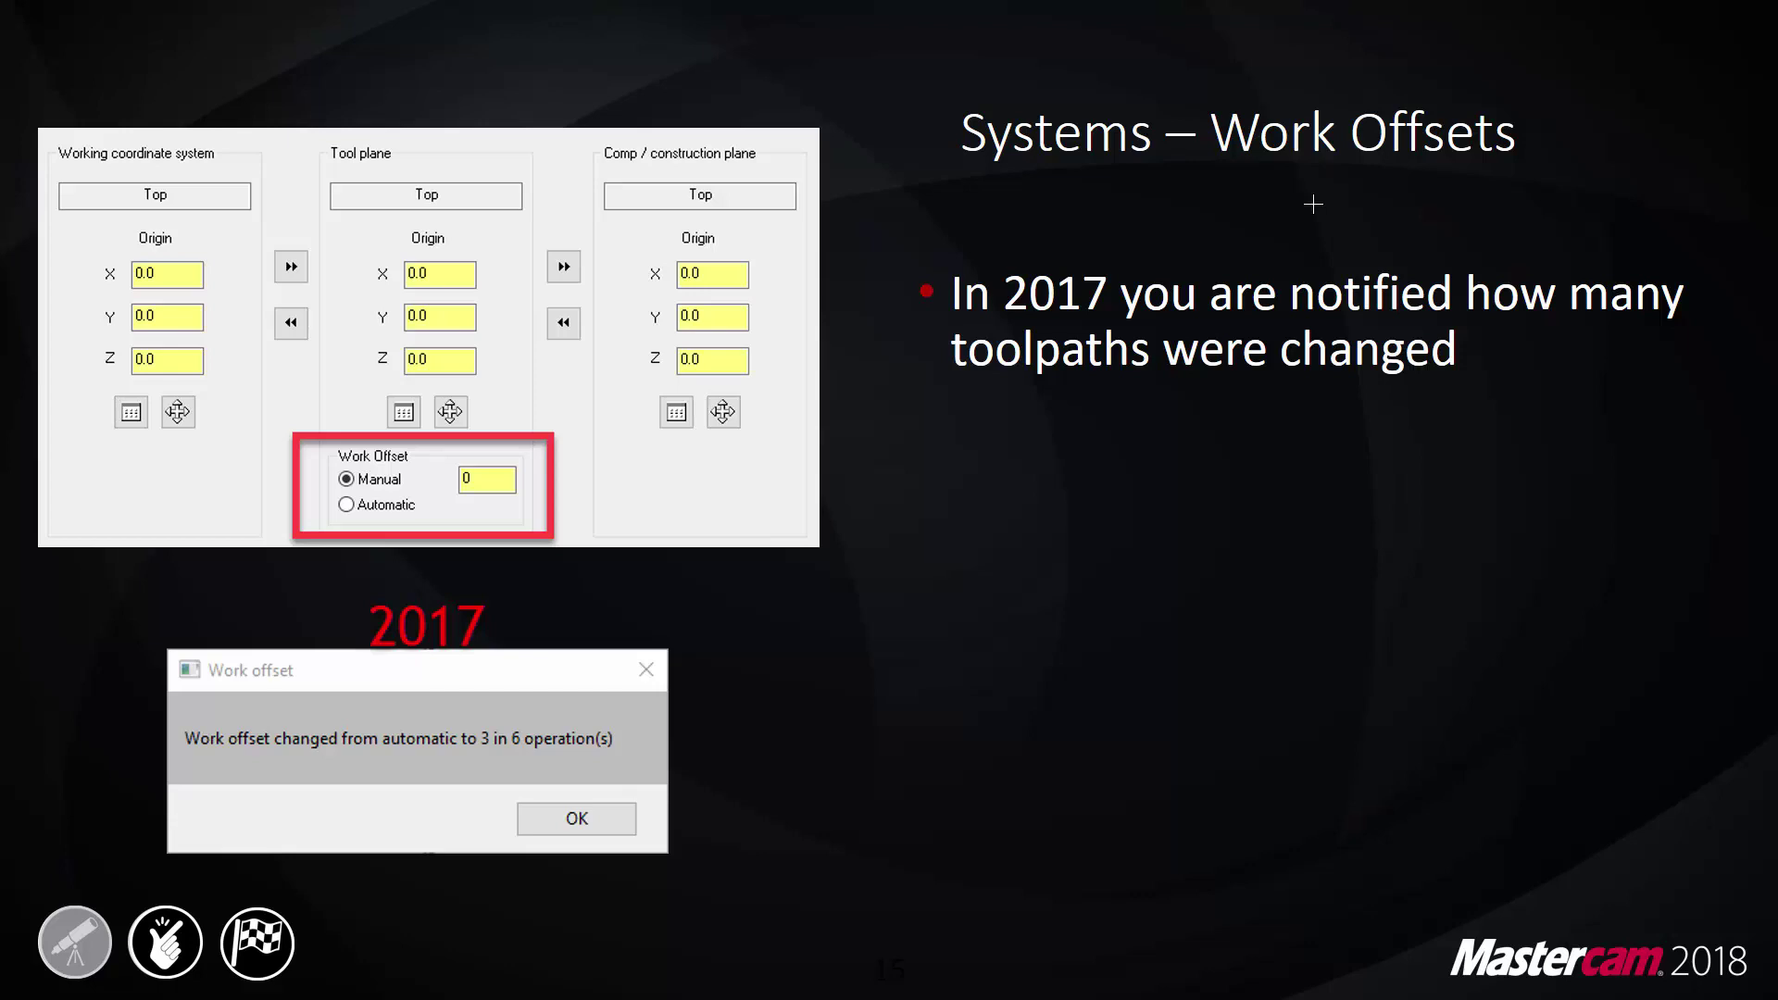
key("Right")
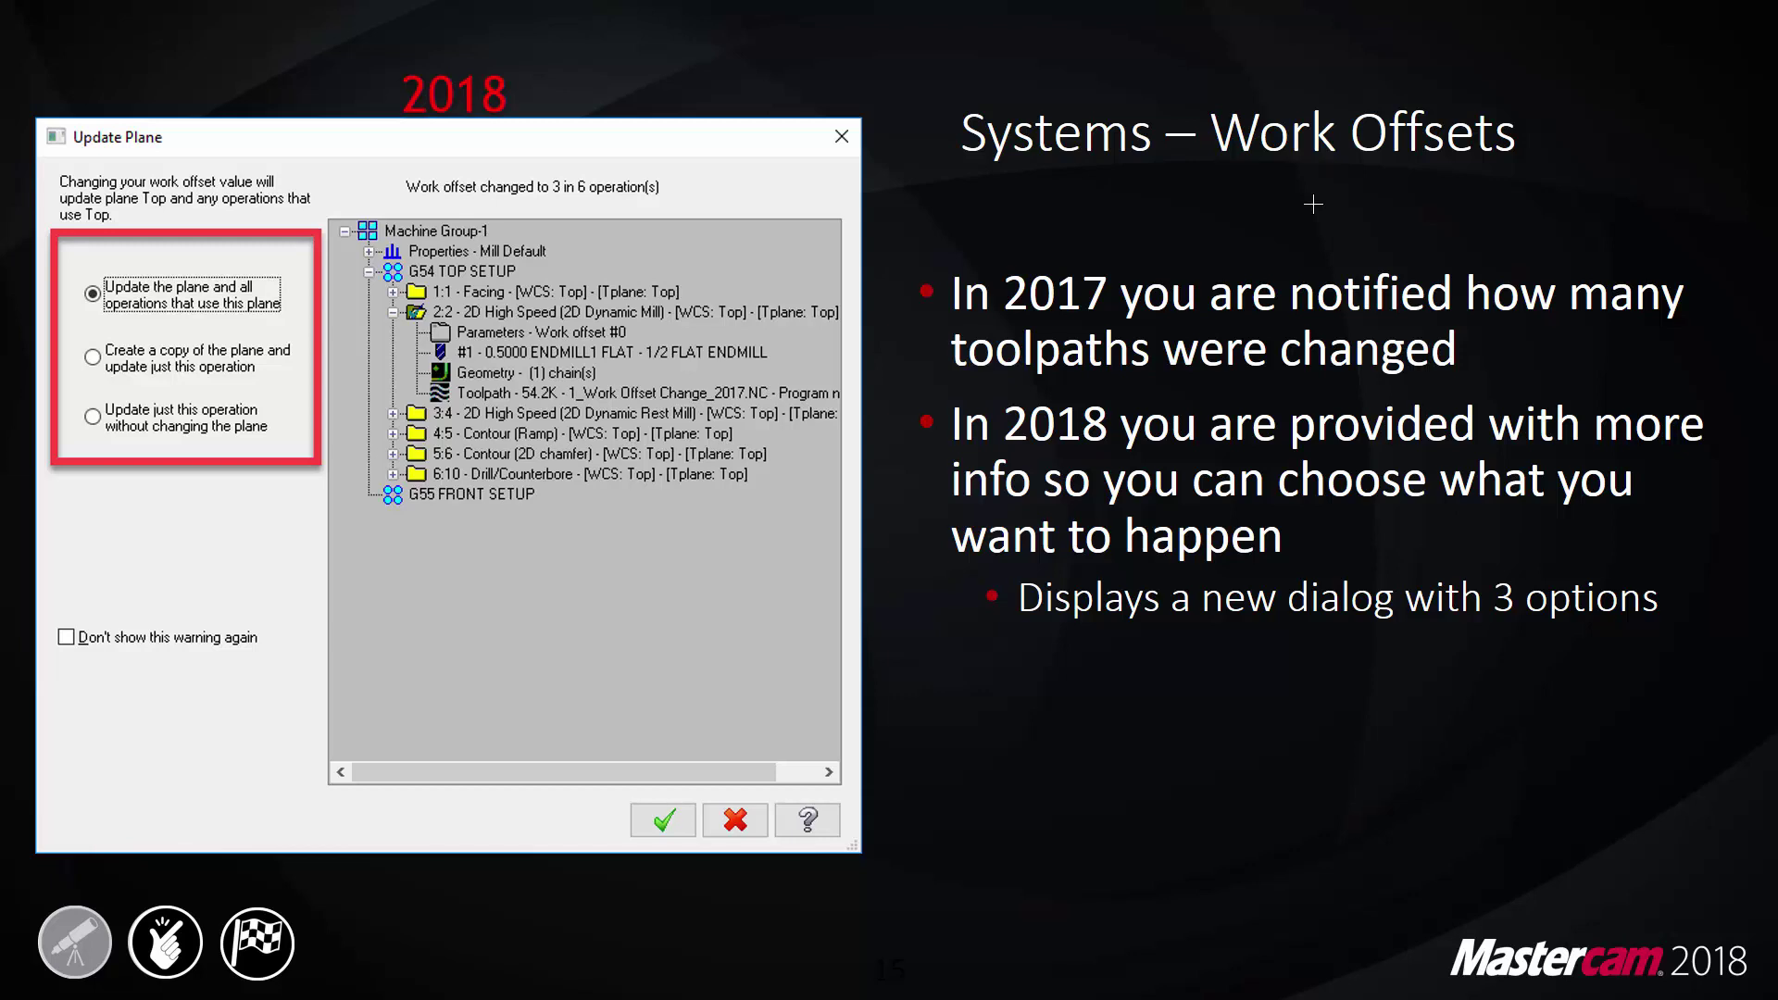
key("Right")
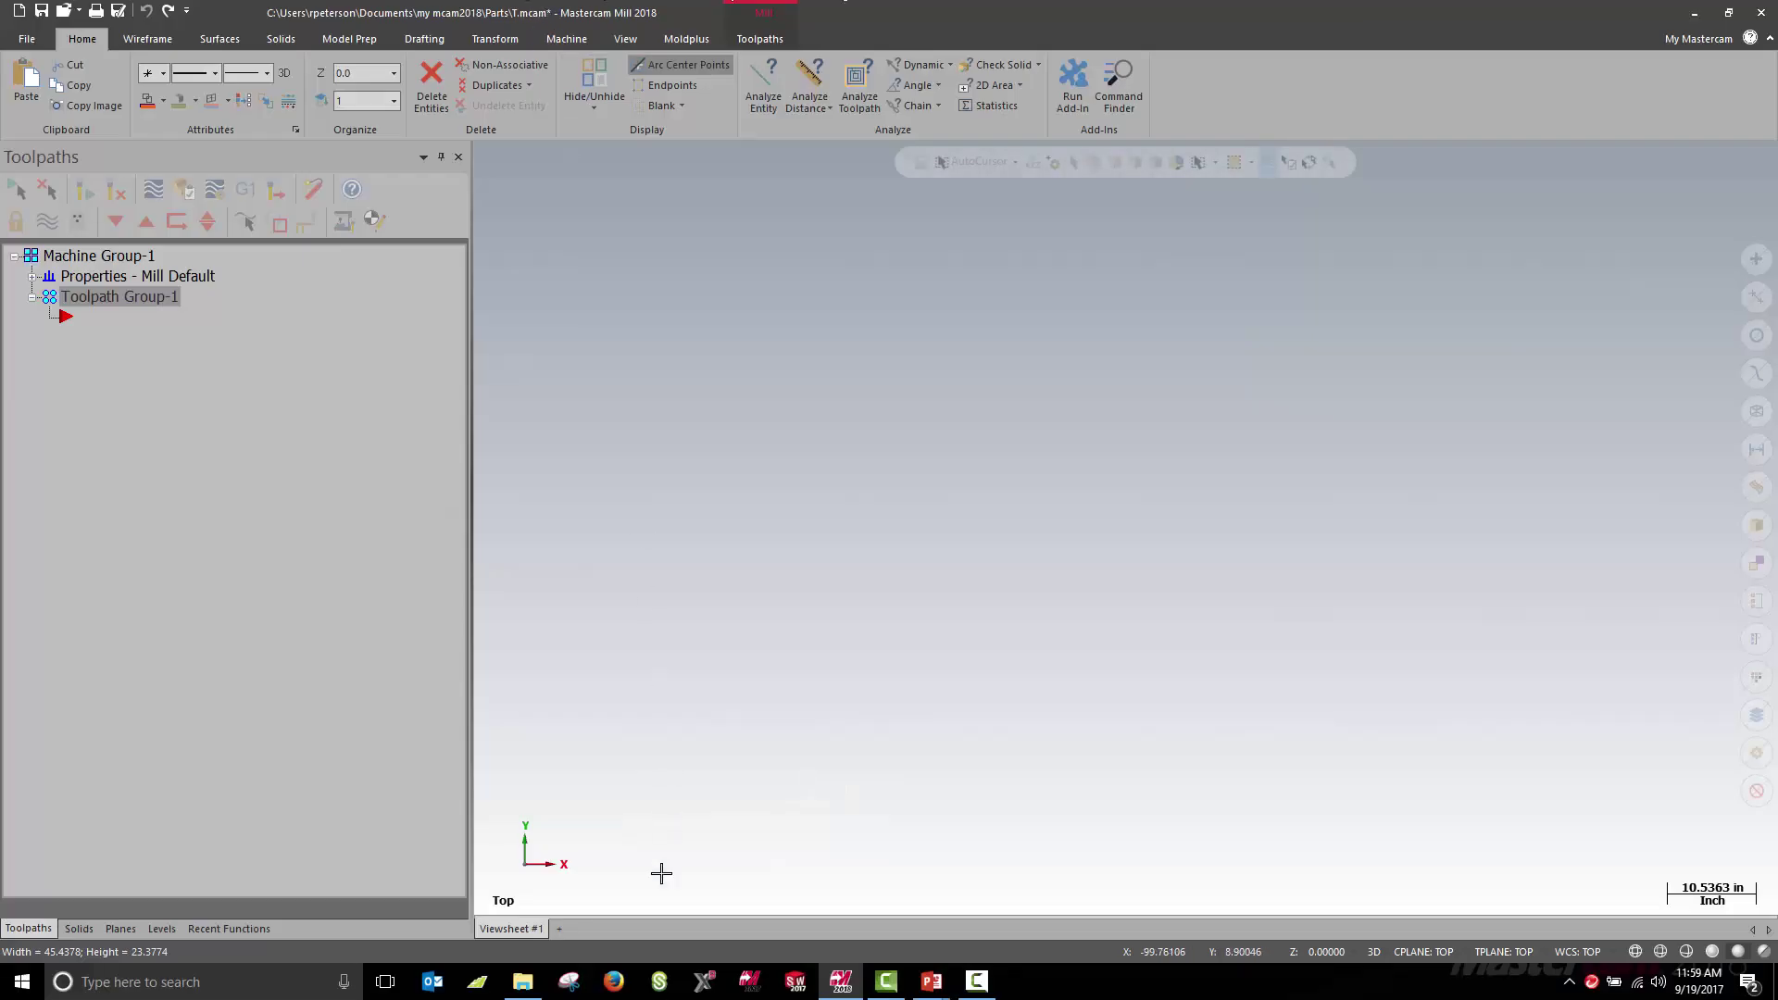
Open 1_Work Offset Change_2017.mcam from the 1_Migration_Systems folder in Mastercam, discarding the changes to T.mcam.
left_click(524, 983)
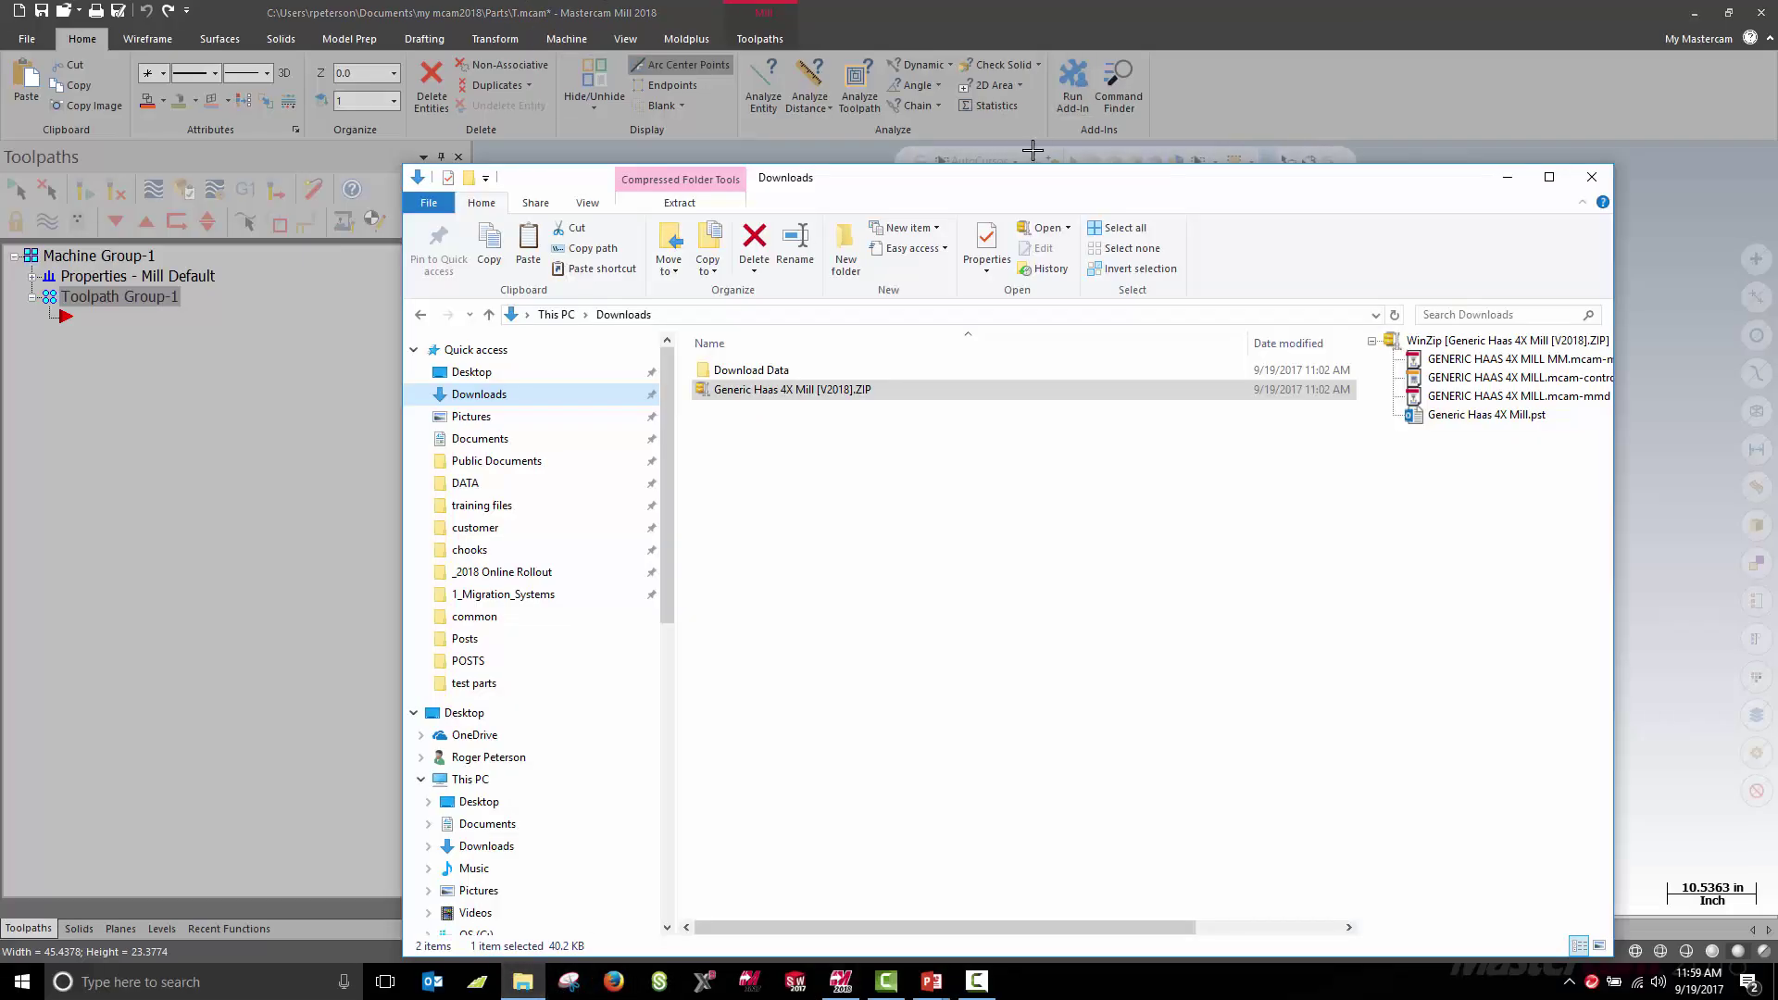
left_click_drag(1004, 198, 1568, 375)
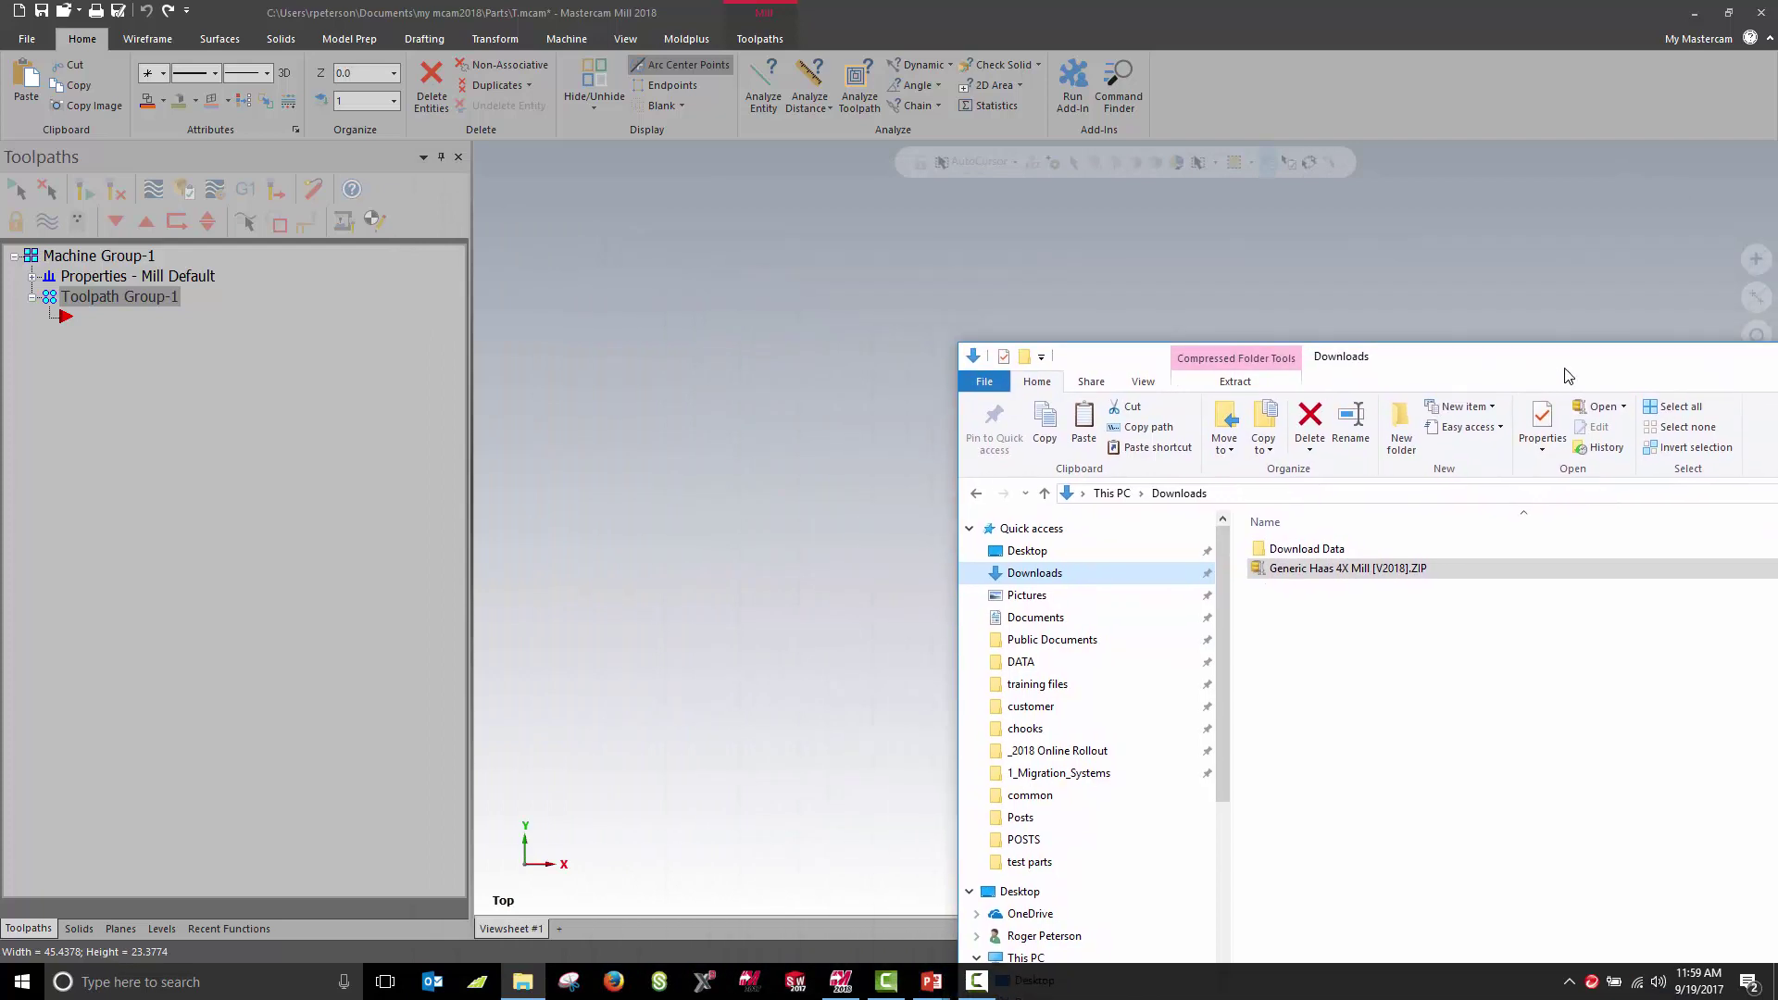
left_click(1060, 772)
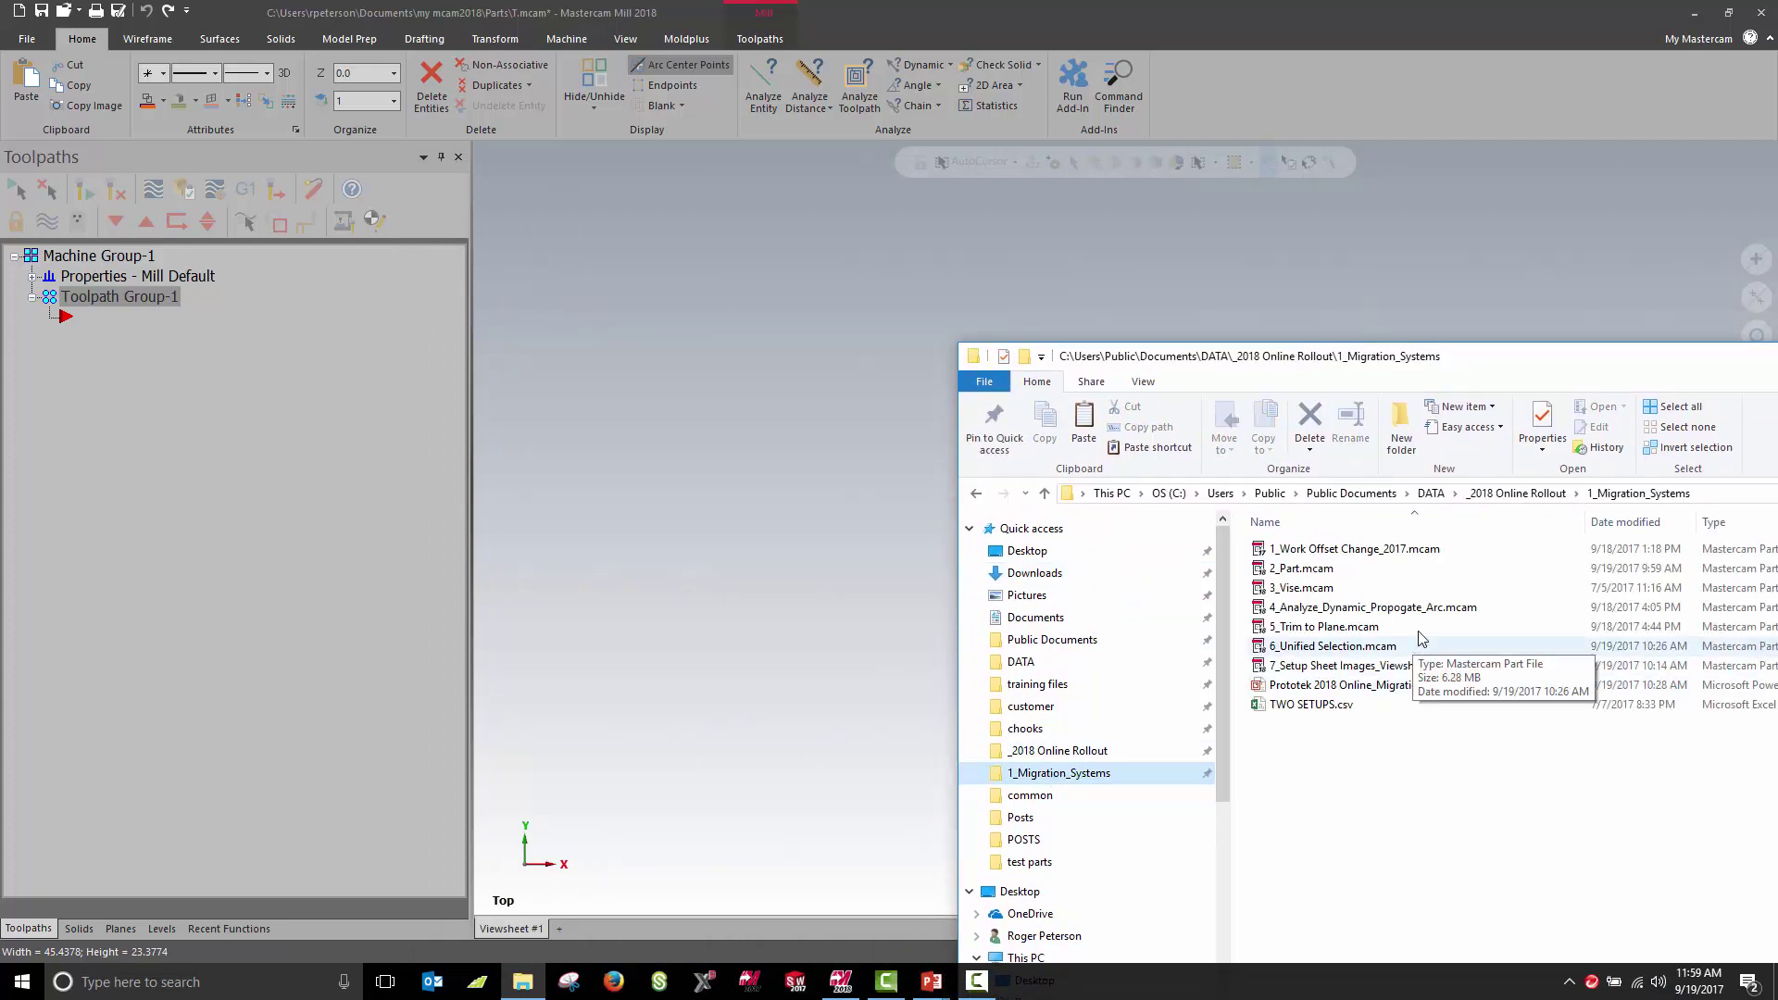
left_click_drag(1408, 553, 687, 387)
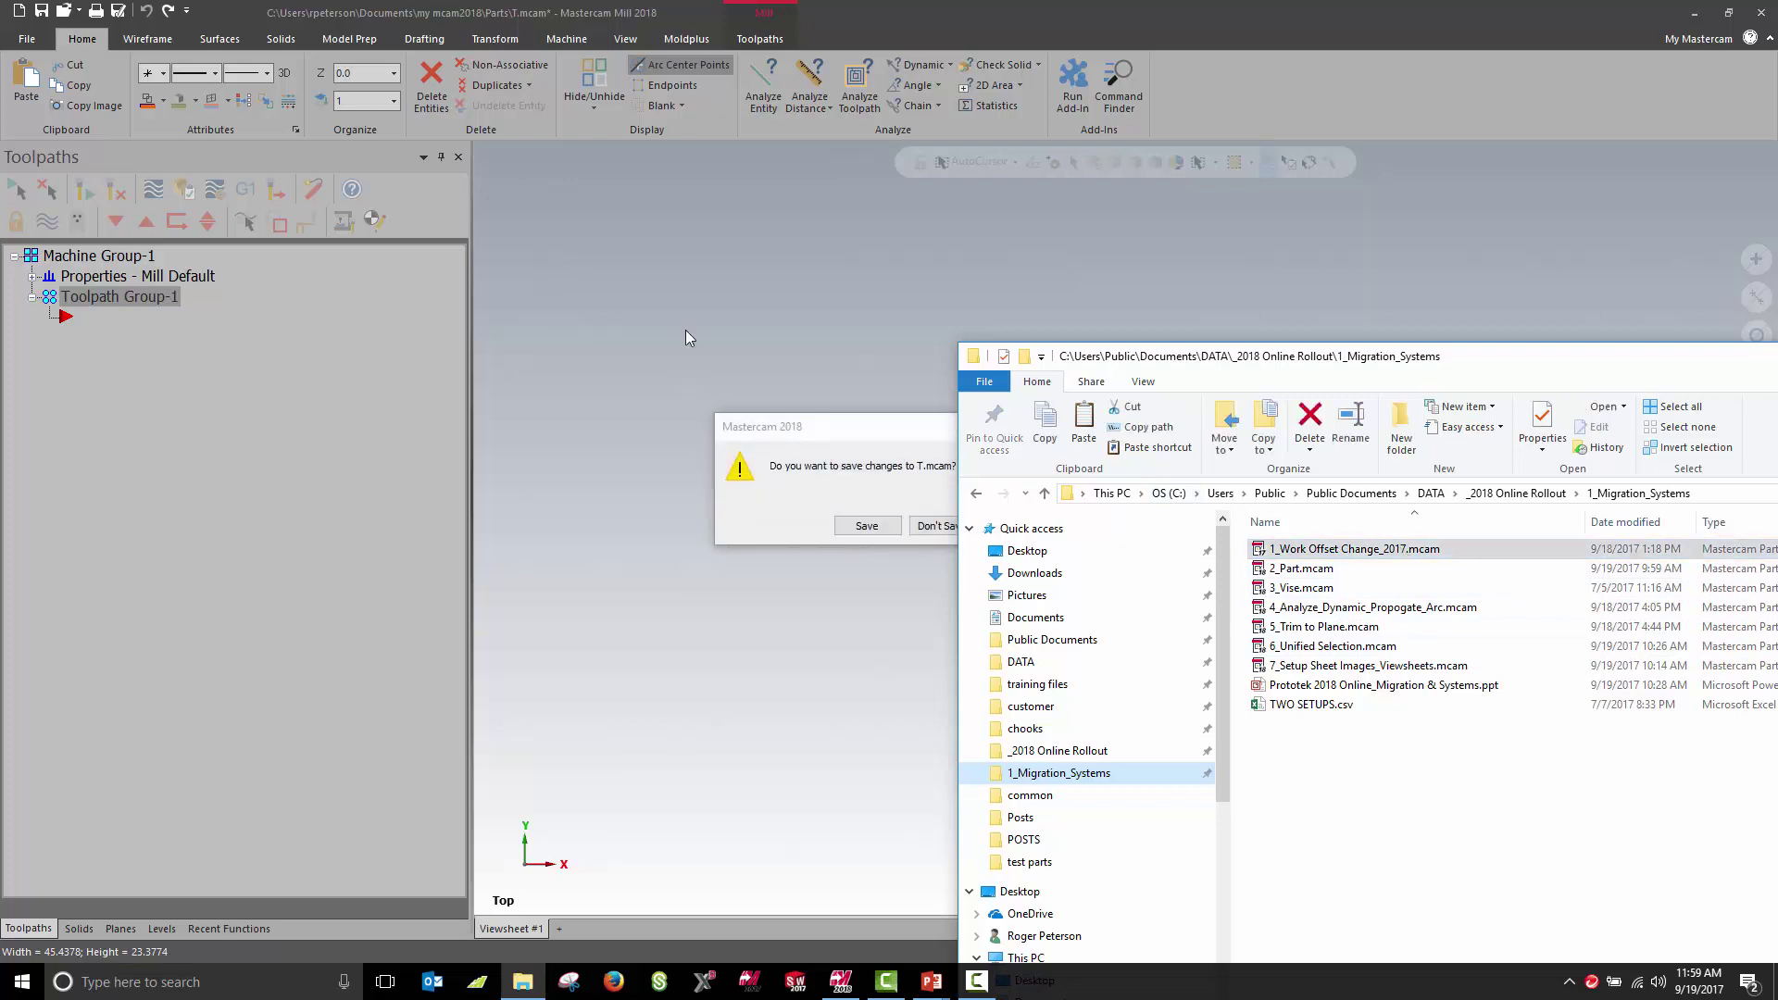
left_click(926, 528)
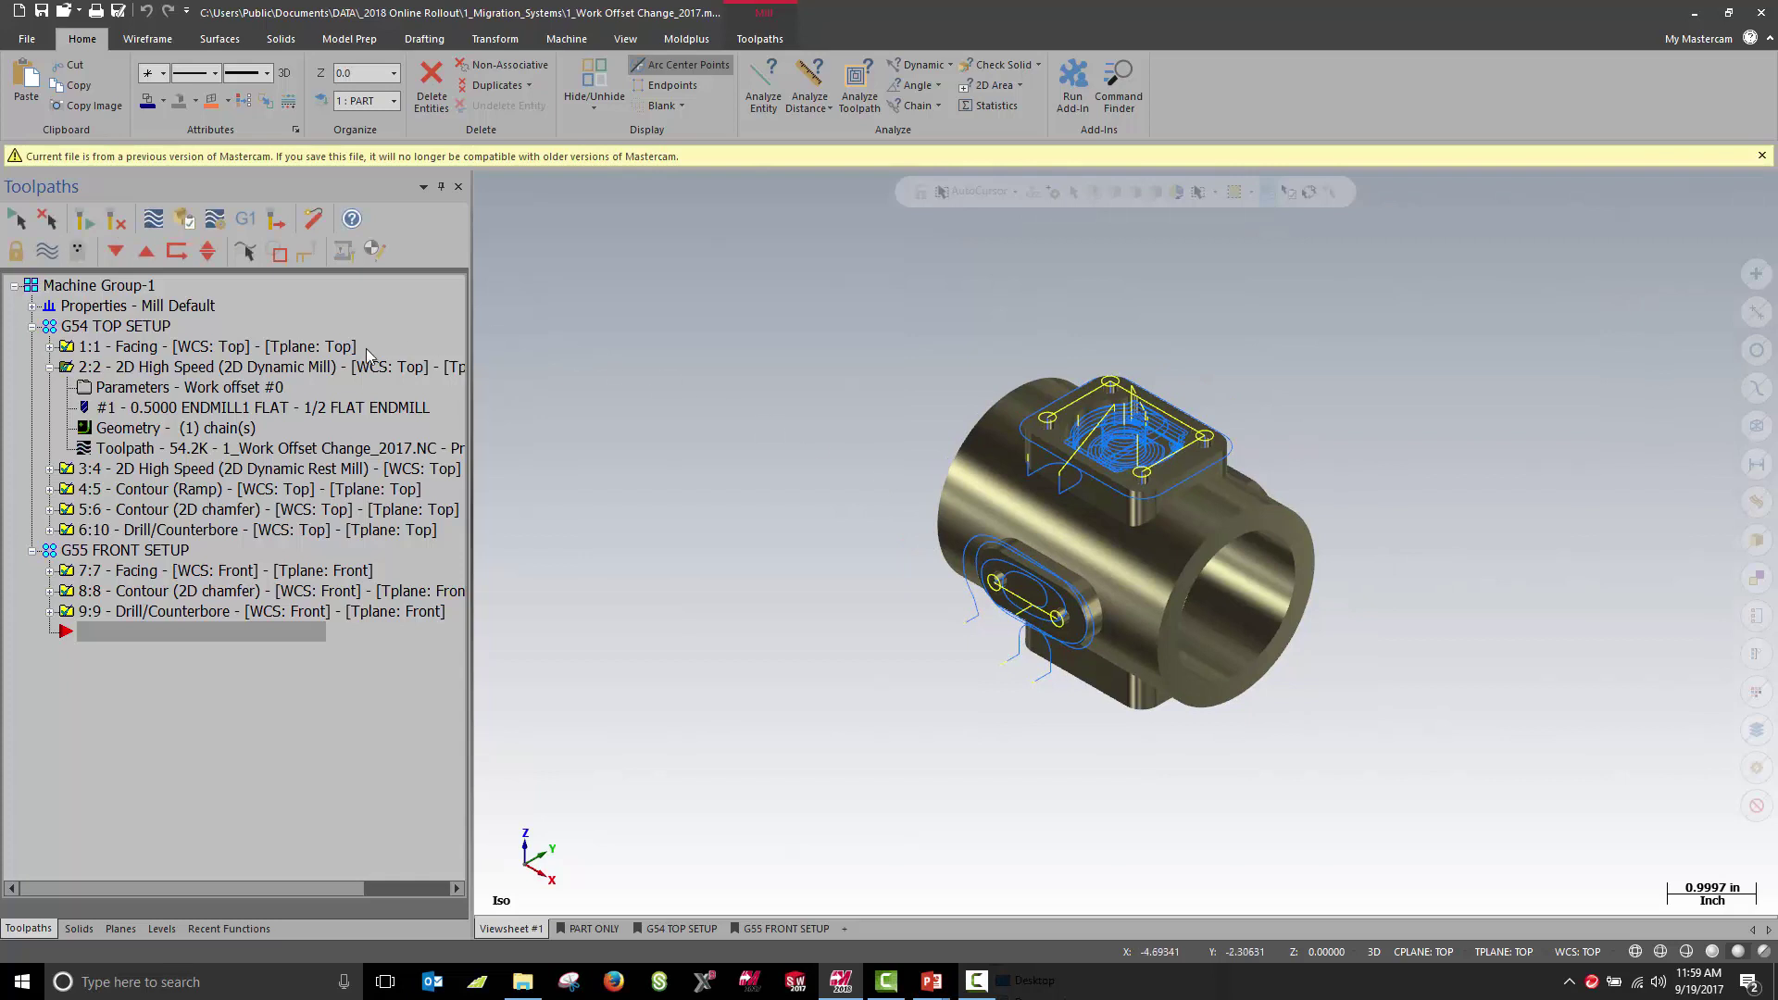
Expand the Dynamic Rest Mill and Contour (Ramp) operations, and set the 2D Dynamic Mill toolpath's manual work offset to 3.
left_click(50, 469)
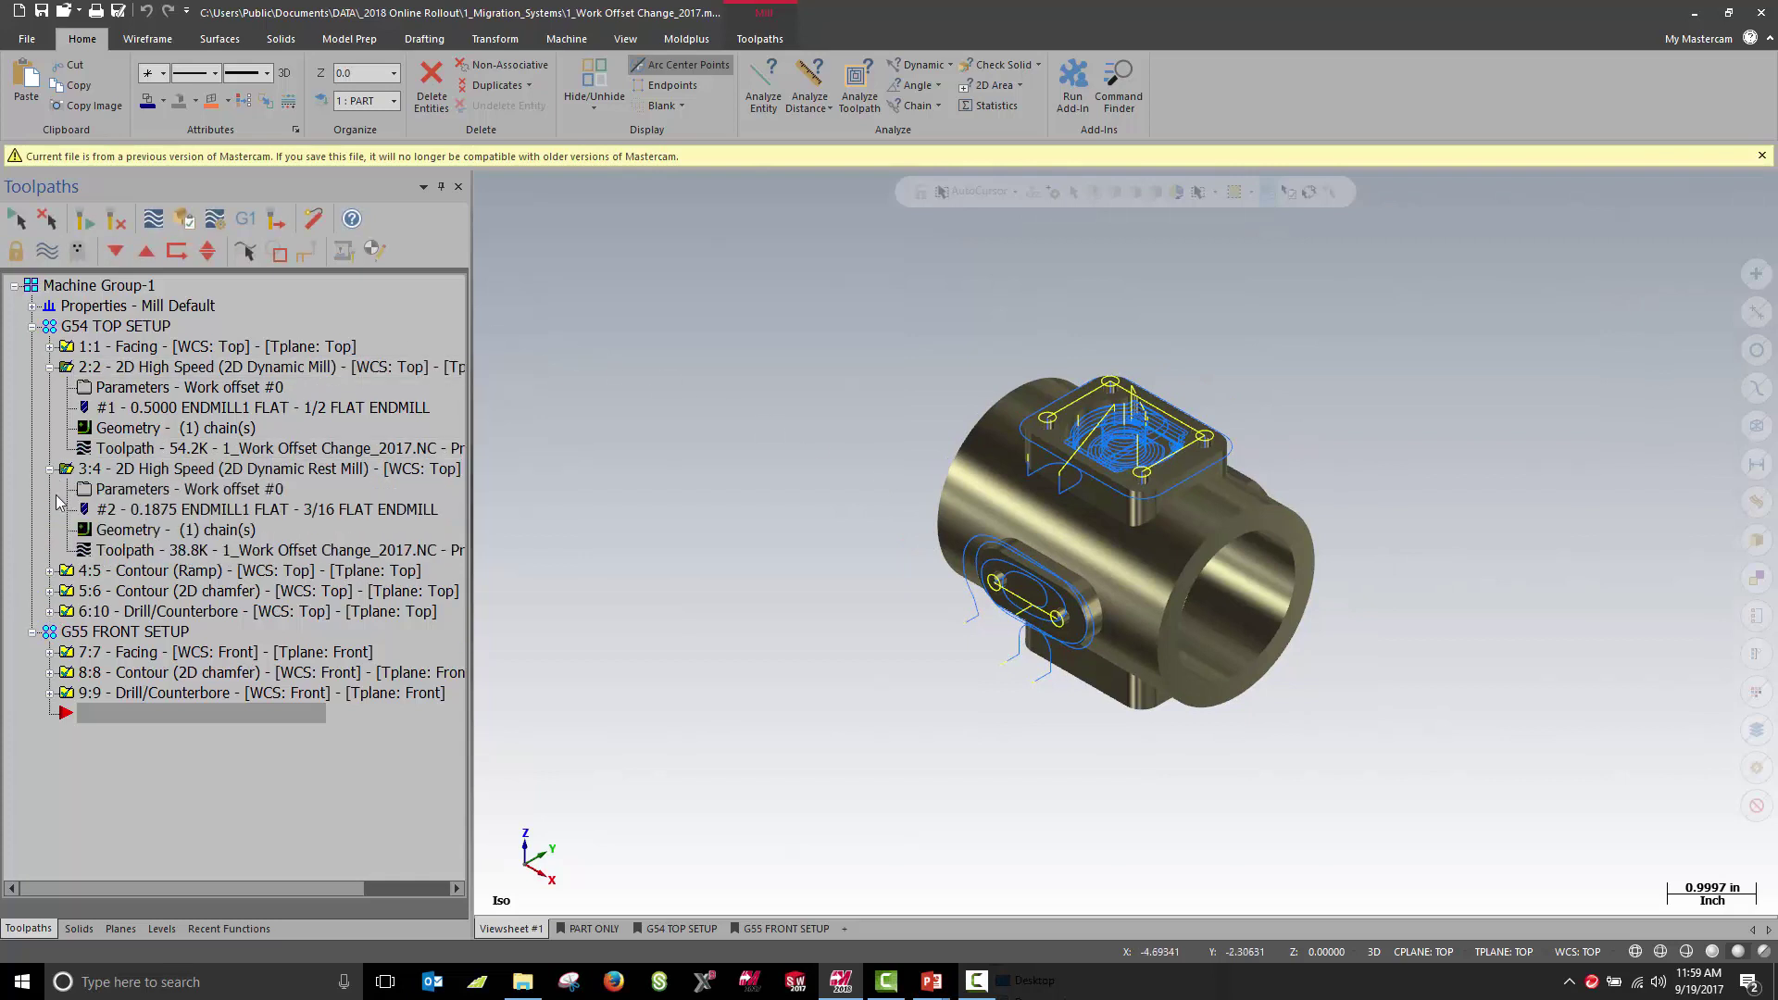
left_click(52, 570)
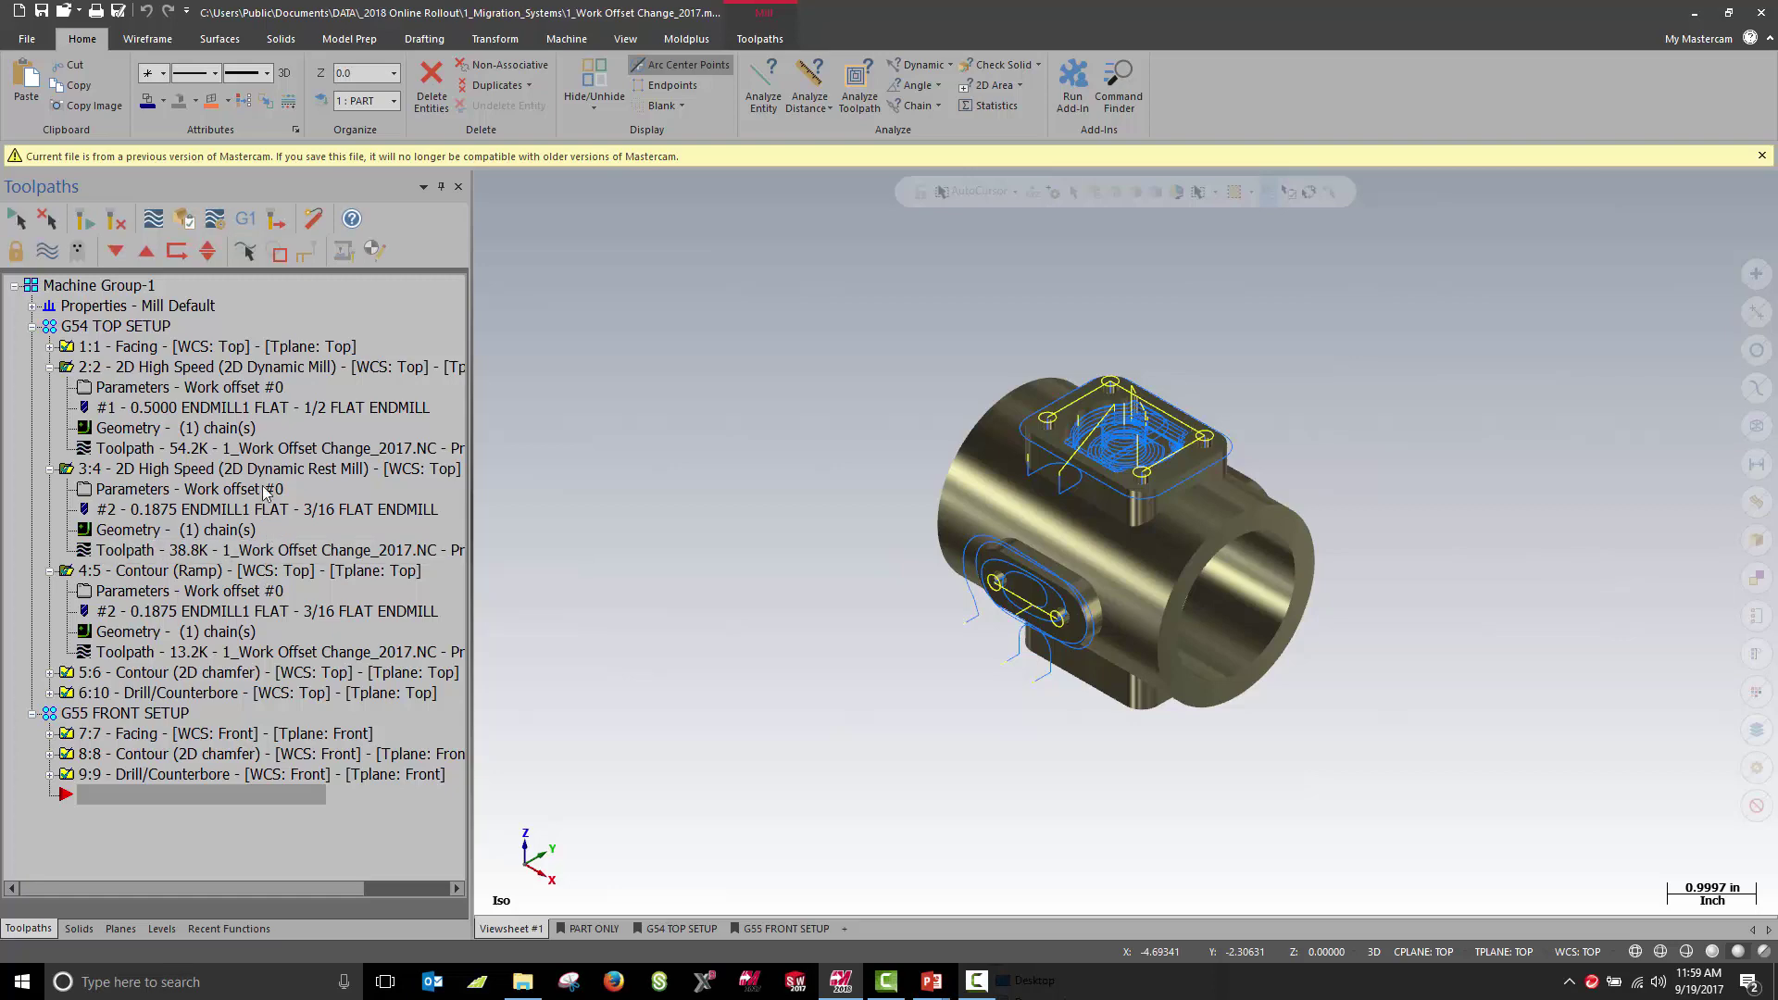
double_click(243, 389)
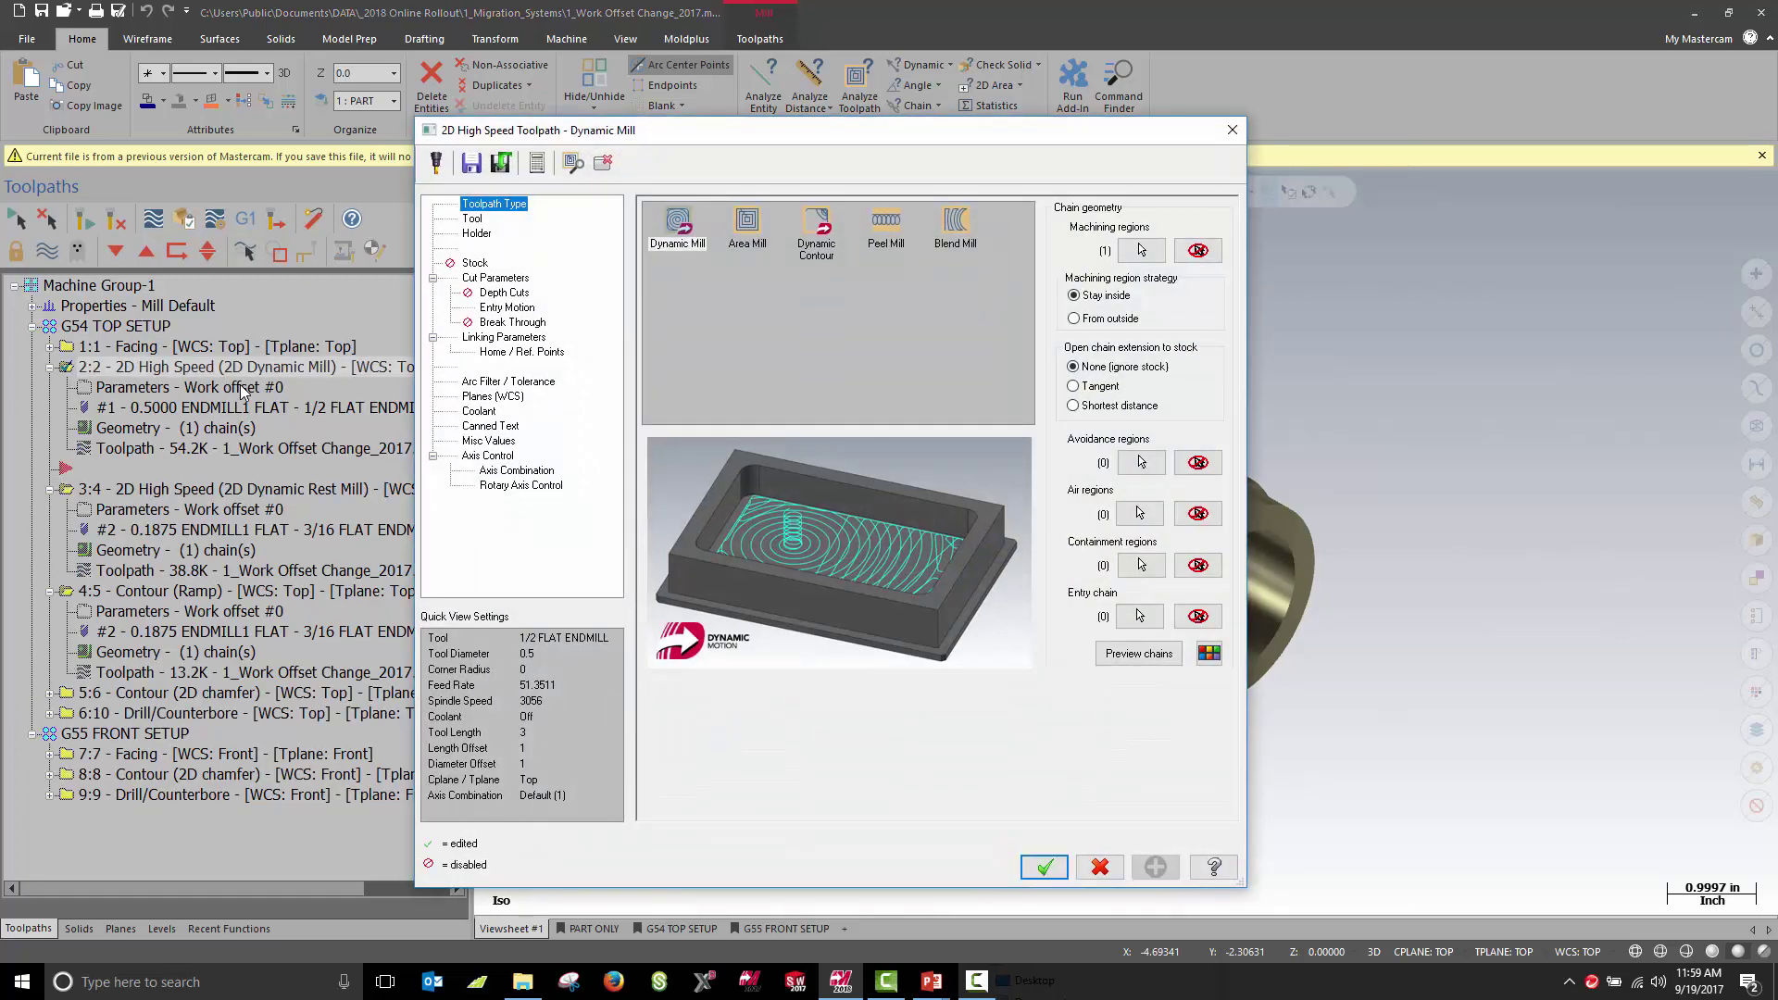
left_click(476, 398)
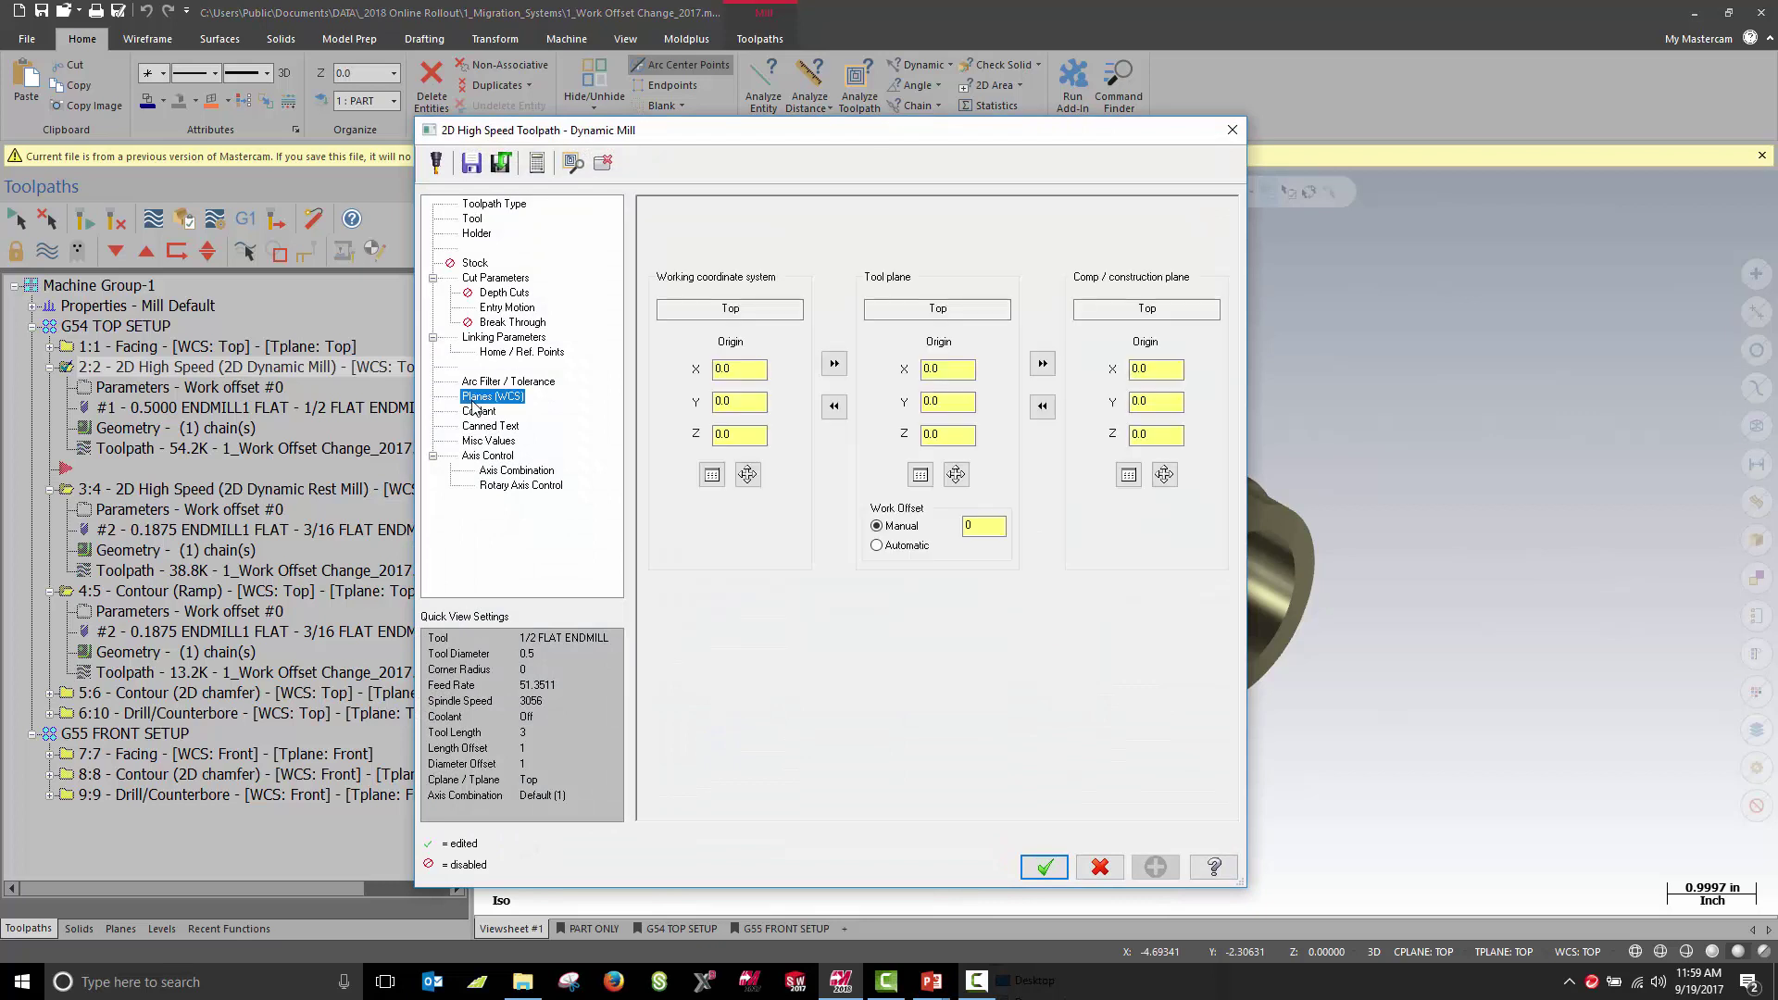
double_click(977, 525)
type("3")
key("Tab")
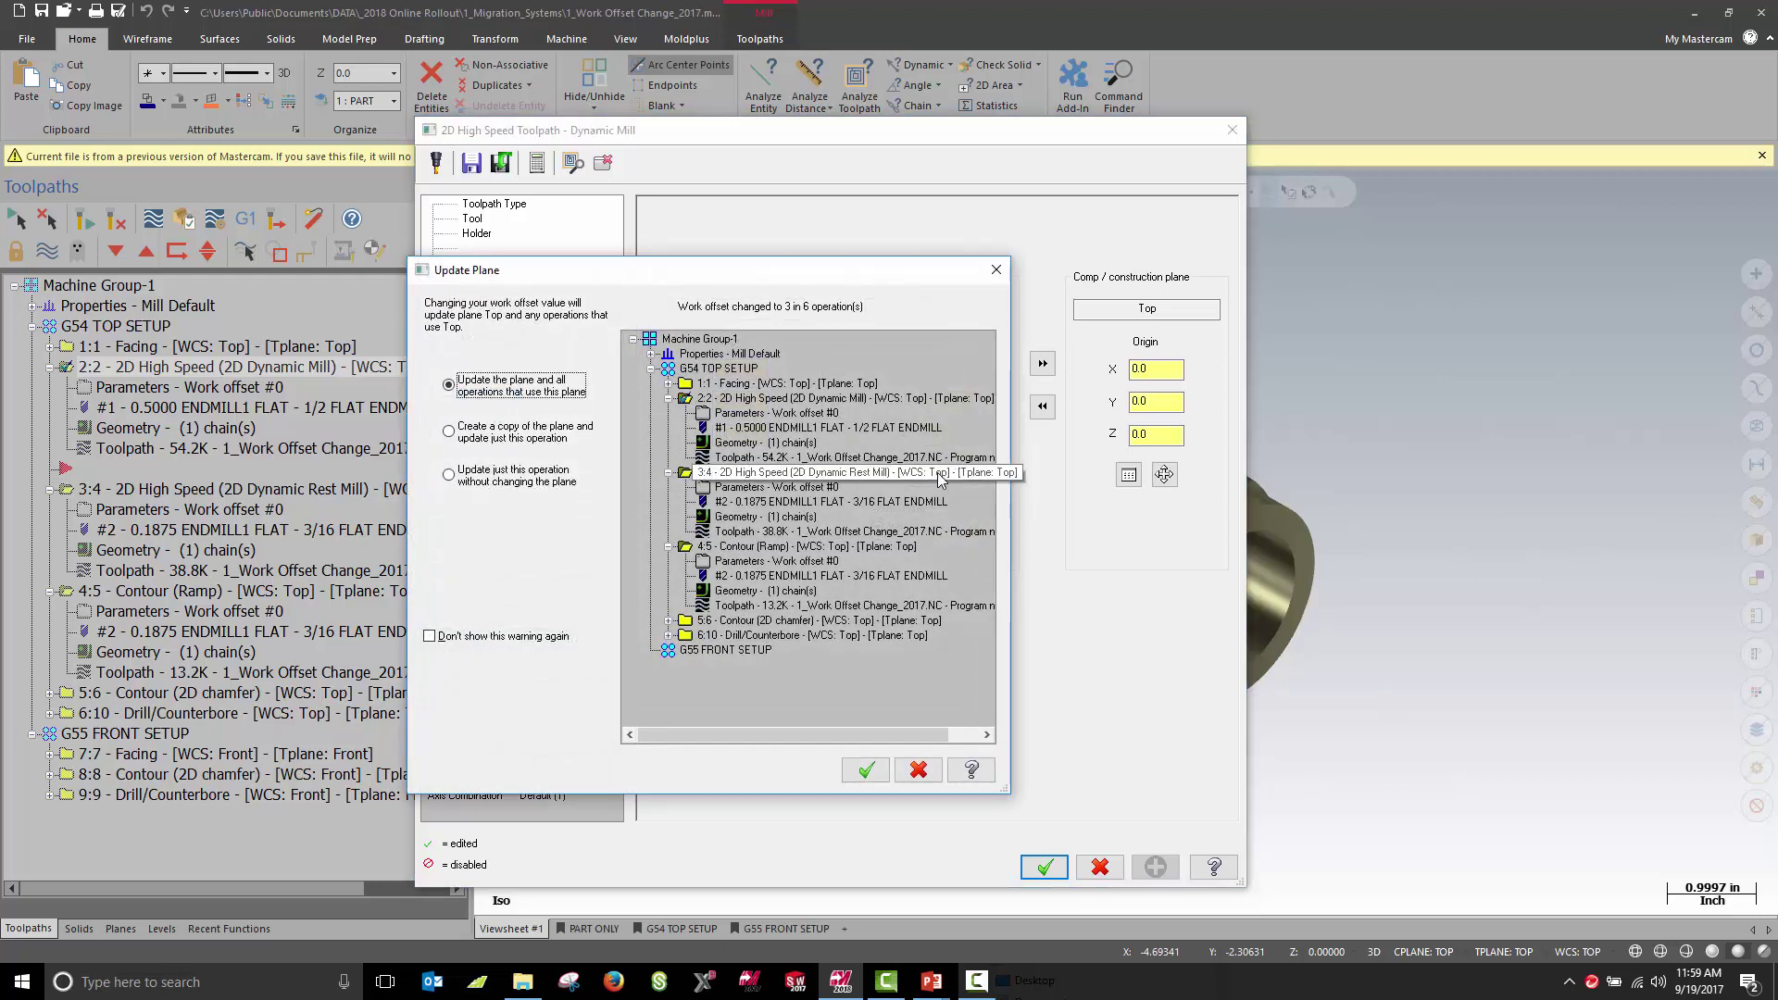
Preview the Update Plane options, apply the update to the plane and all operations that use it, and accept the toolpath parameters.
left_click(450, 432)
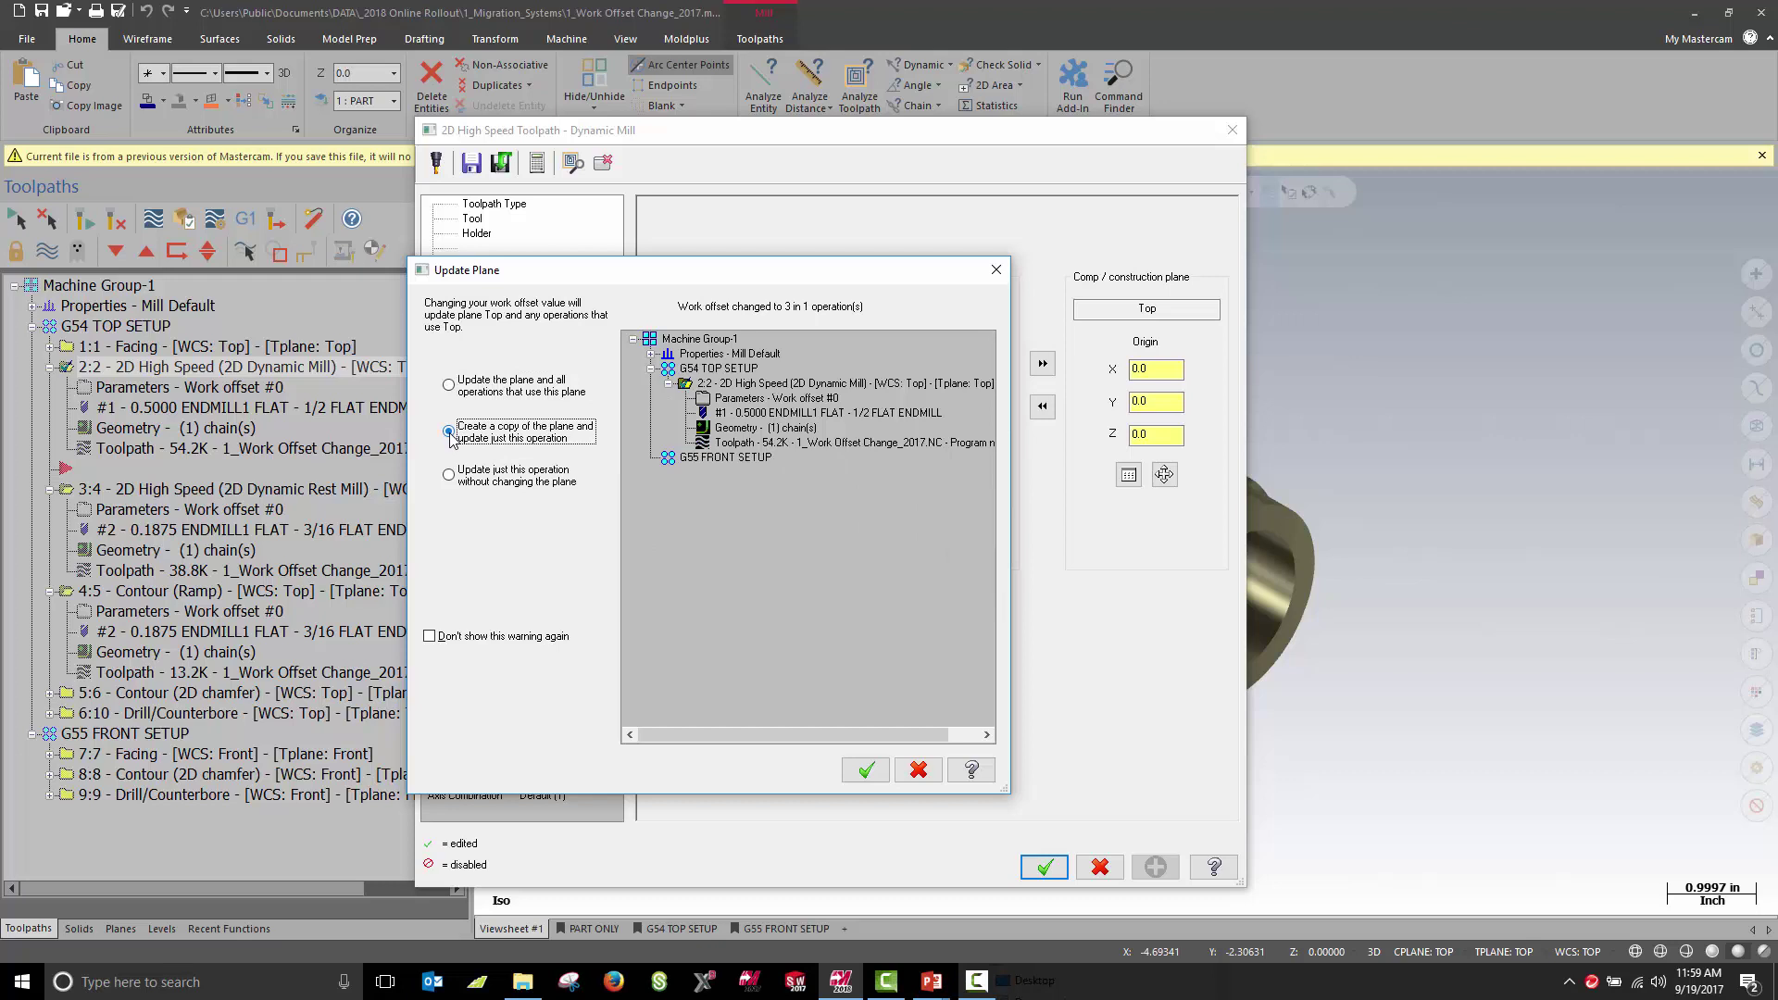
left_click(450, 475)
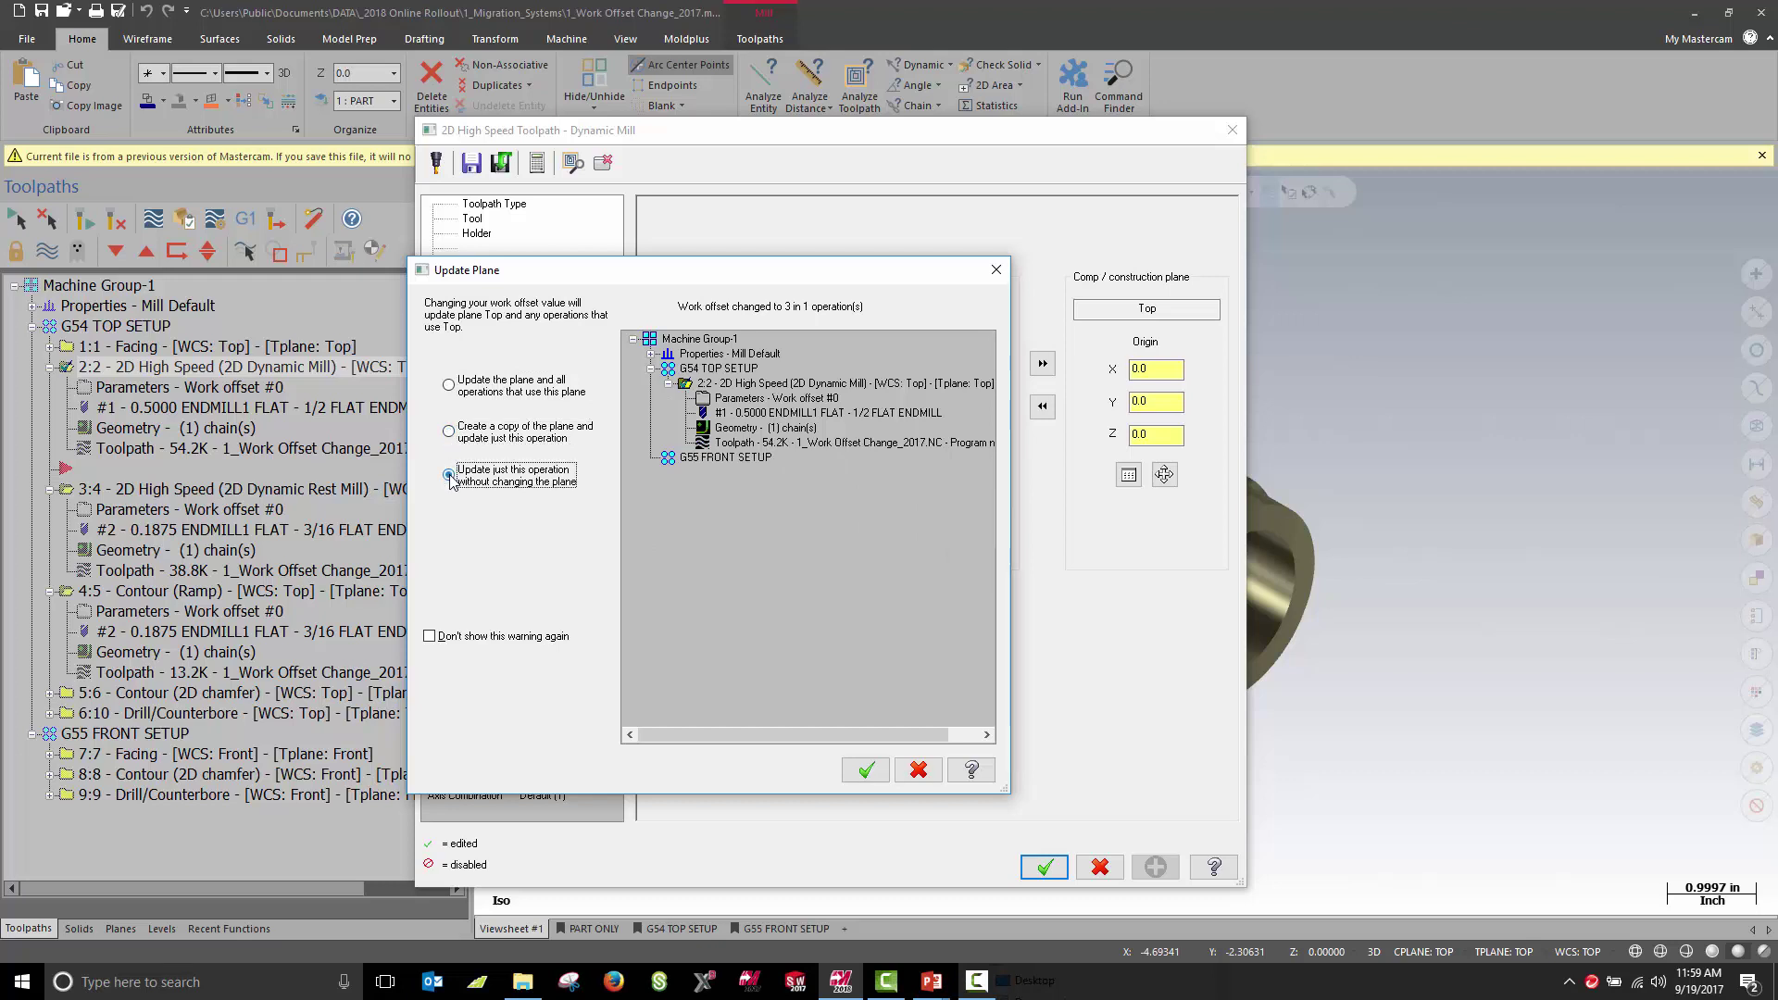
left_click(449, 386)
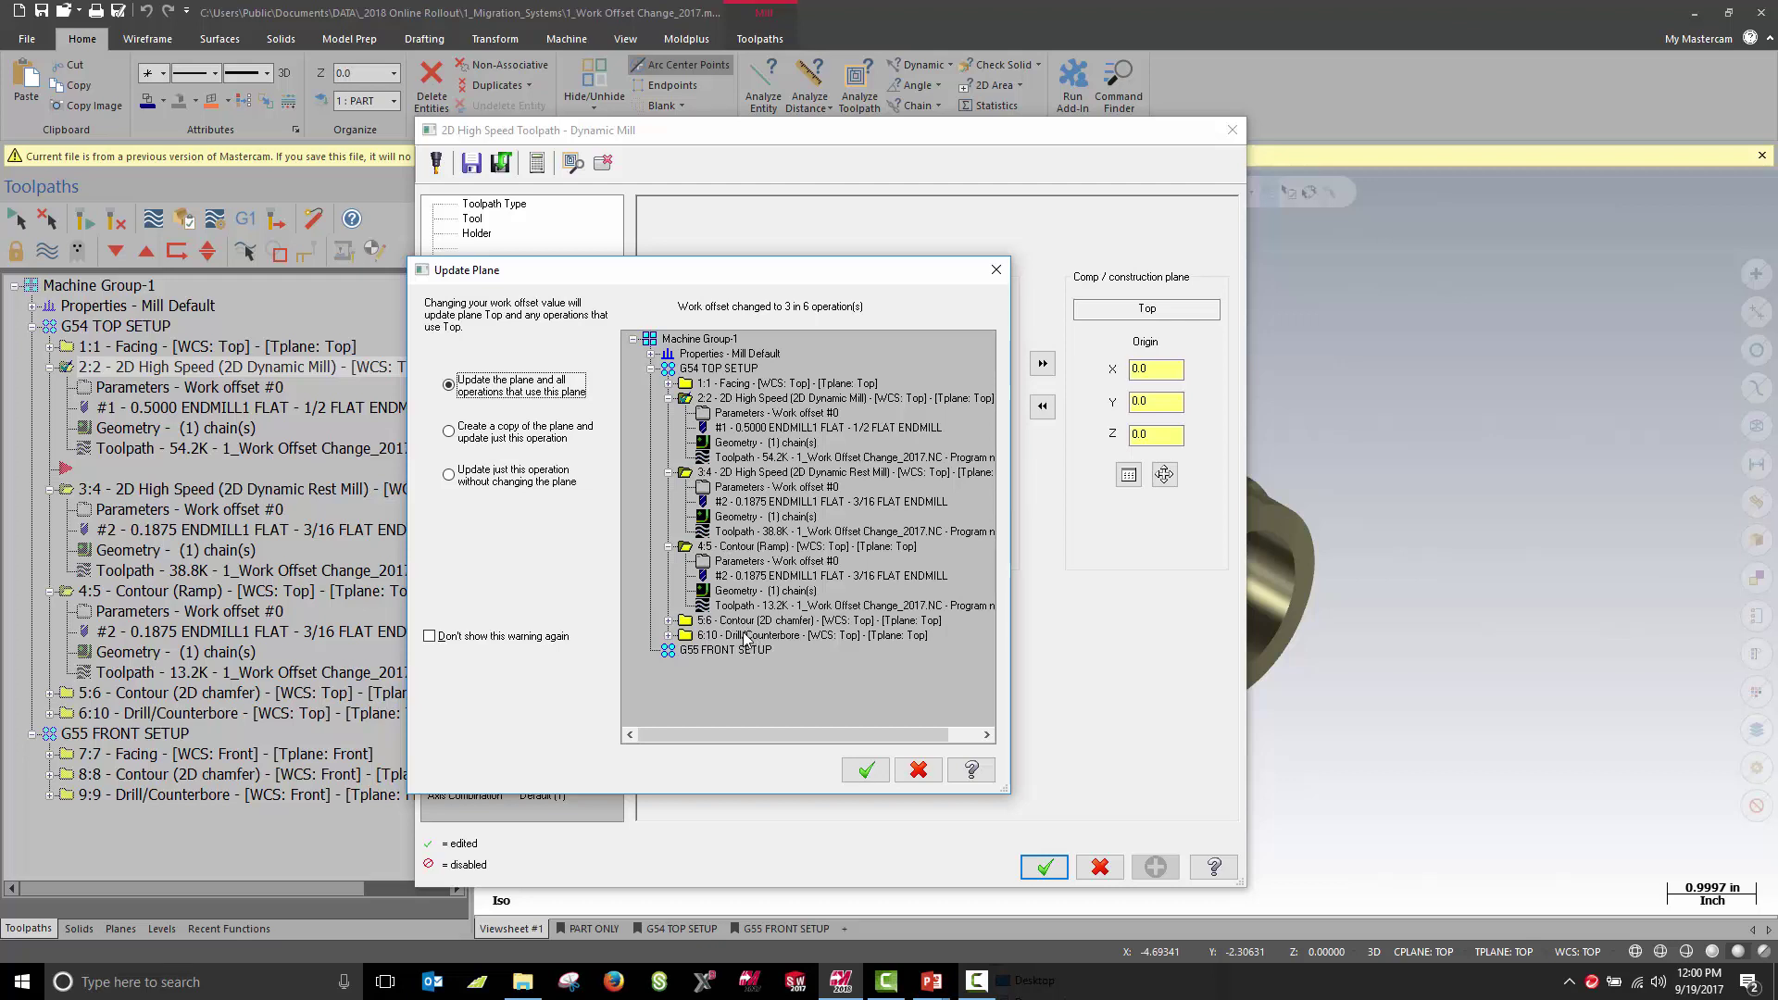
left_click(866, 771)
left_click(1039, 866)
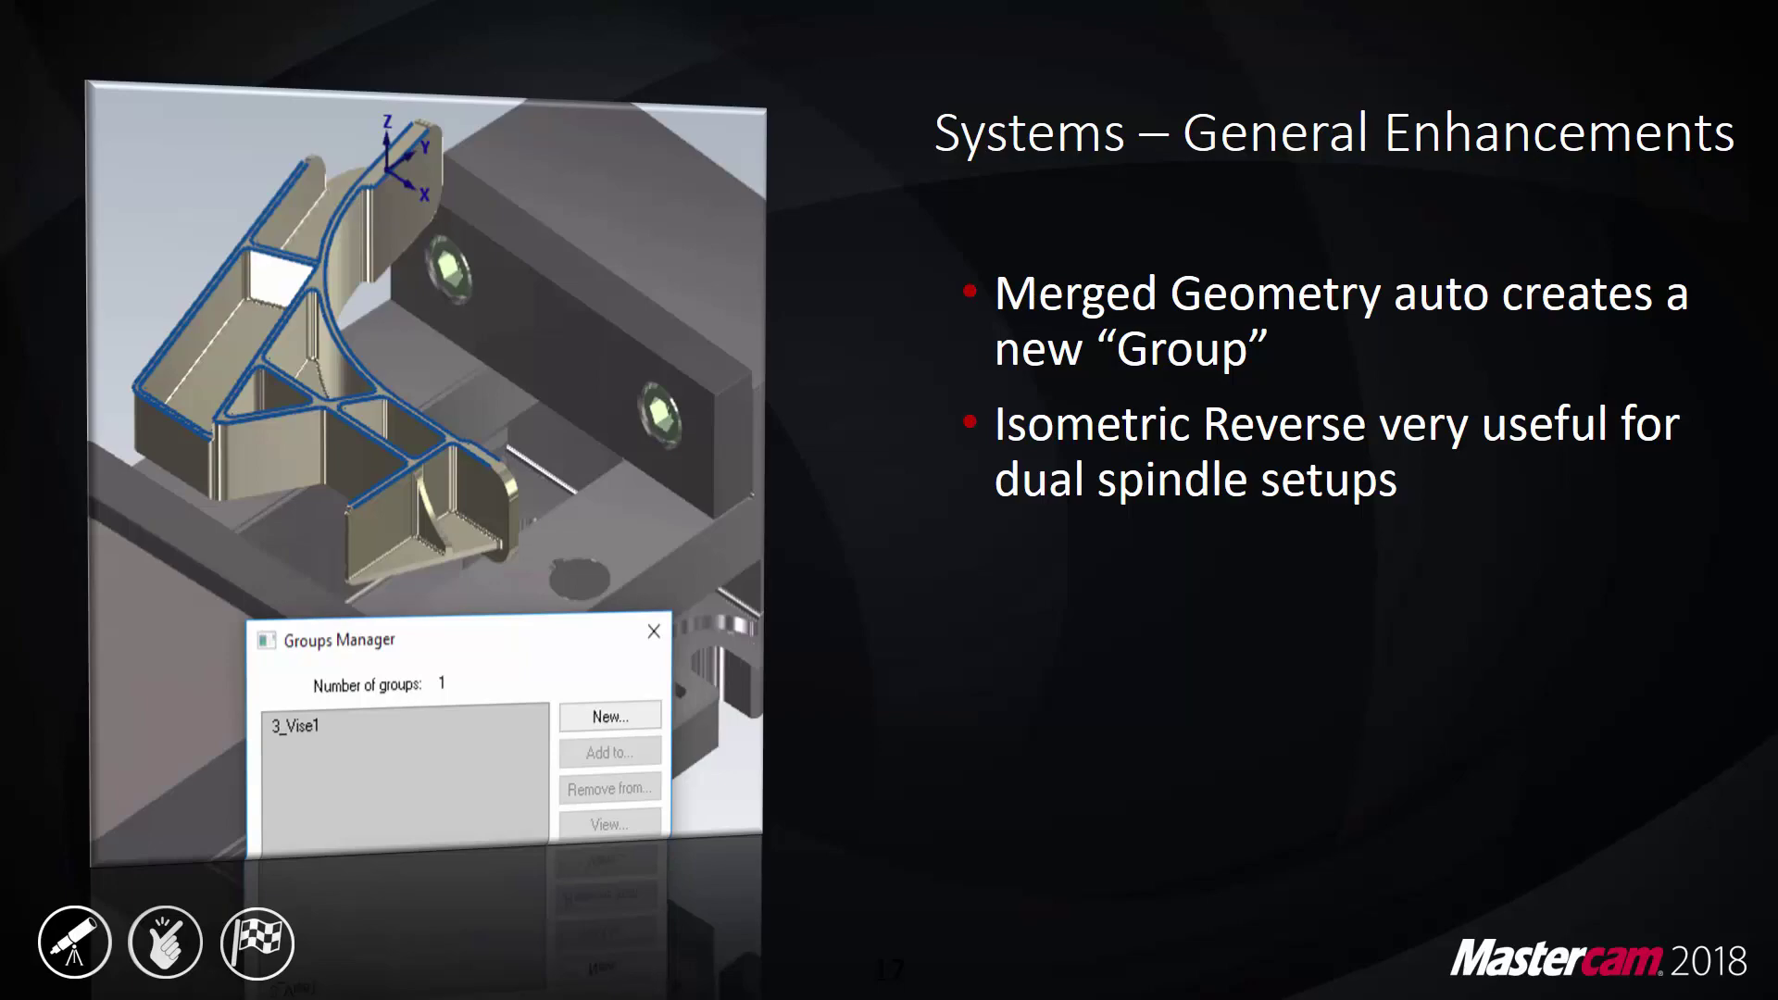
Switch back to Mastercam and open 2_Part.mcam from the 1_Migration_Systems folder, discarding the changes to the work offset file.
key("alt+Tab")
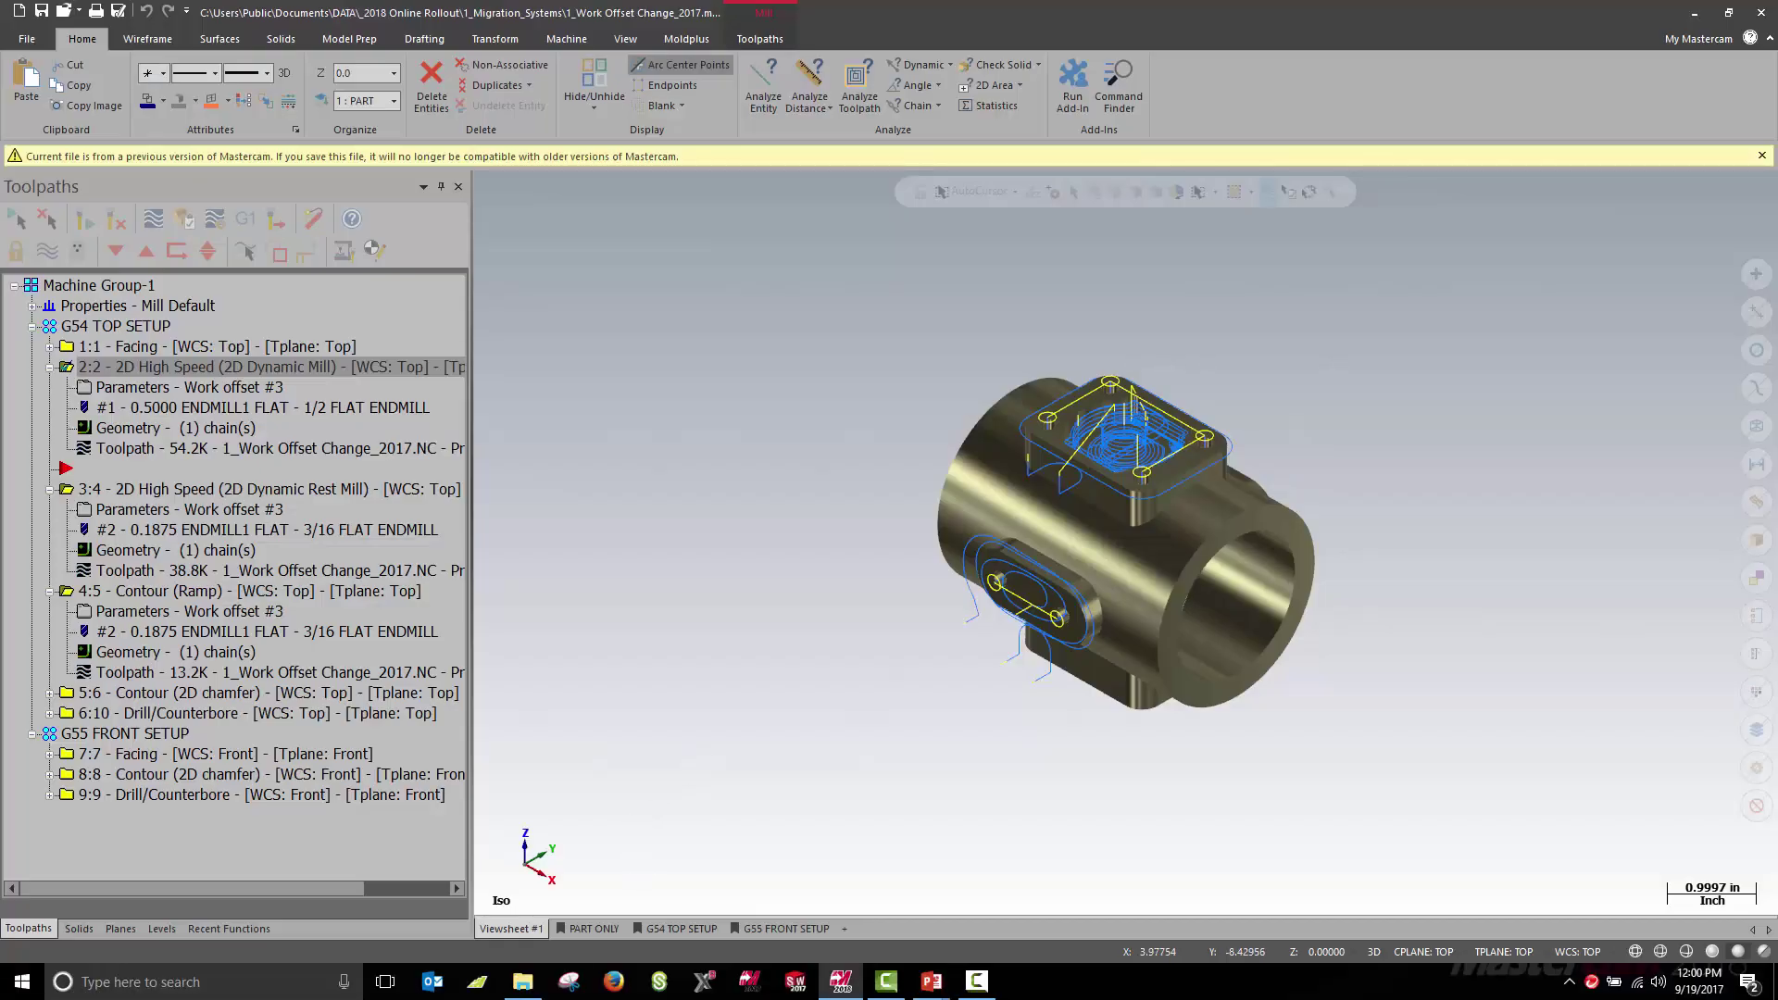
left_click(523, 981)
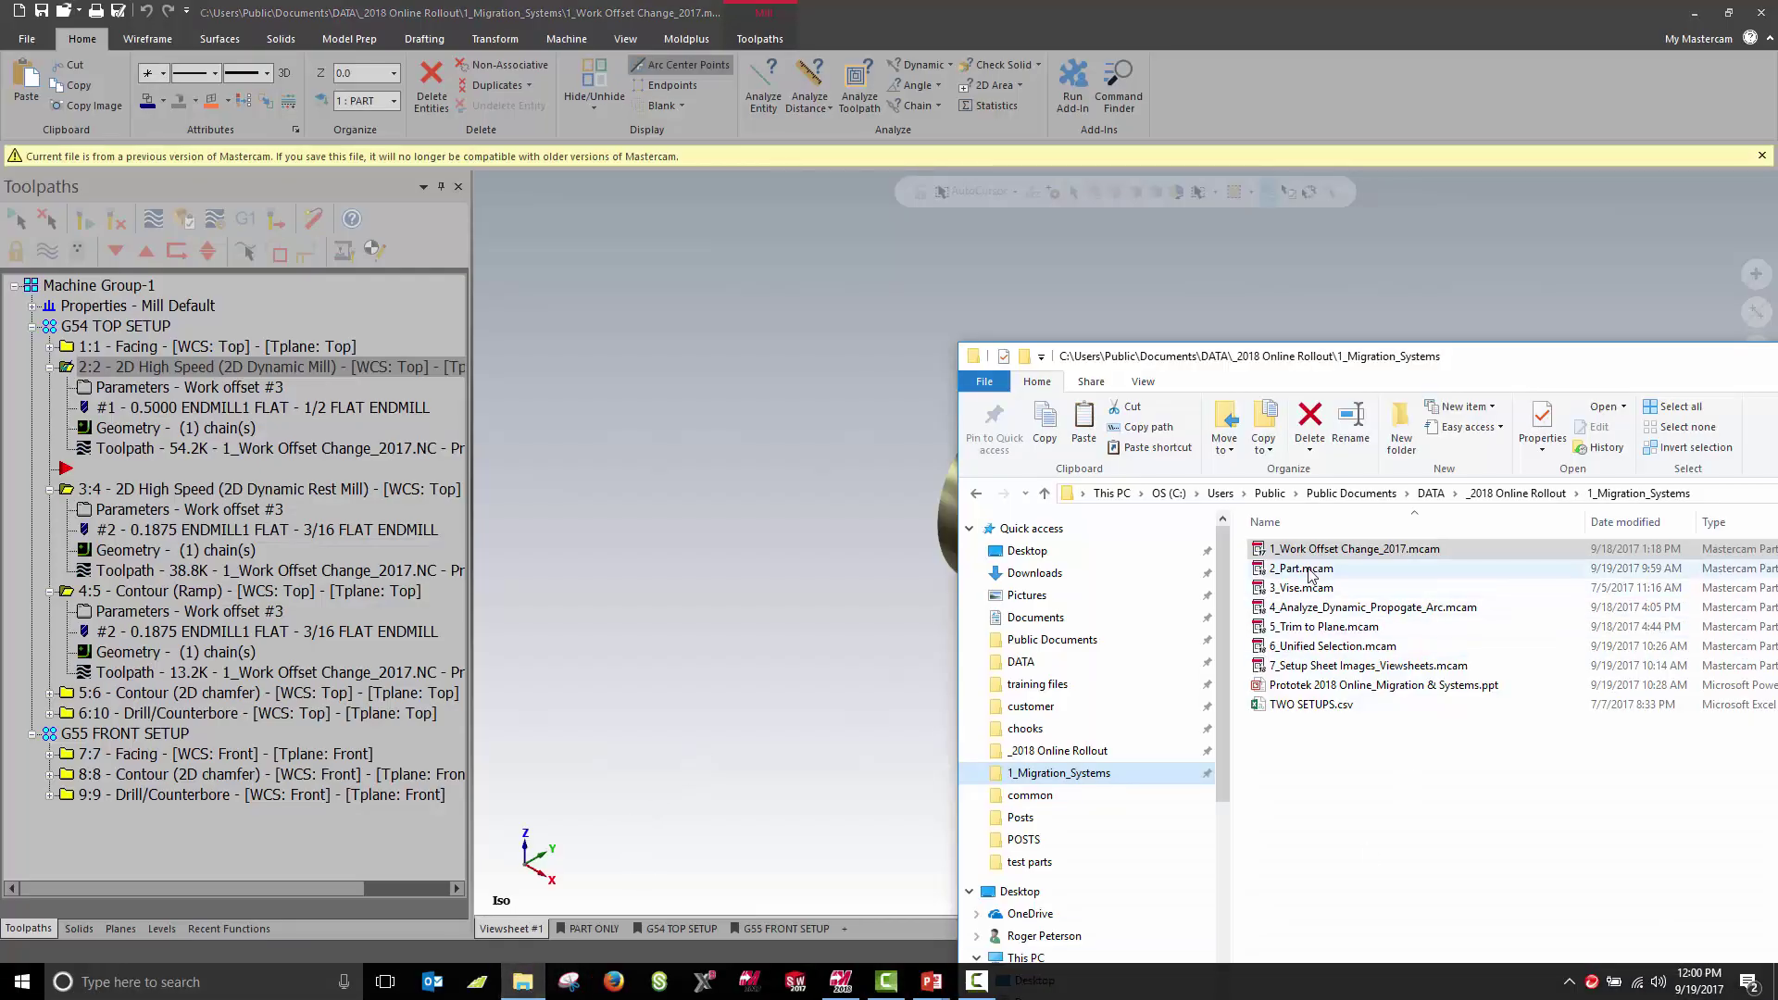
left_click_drag(1310, 574, 833, 464)
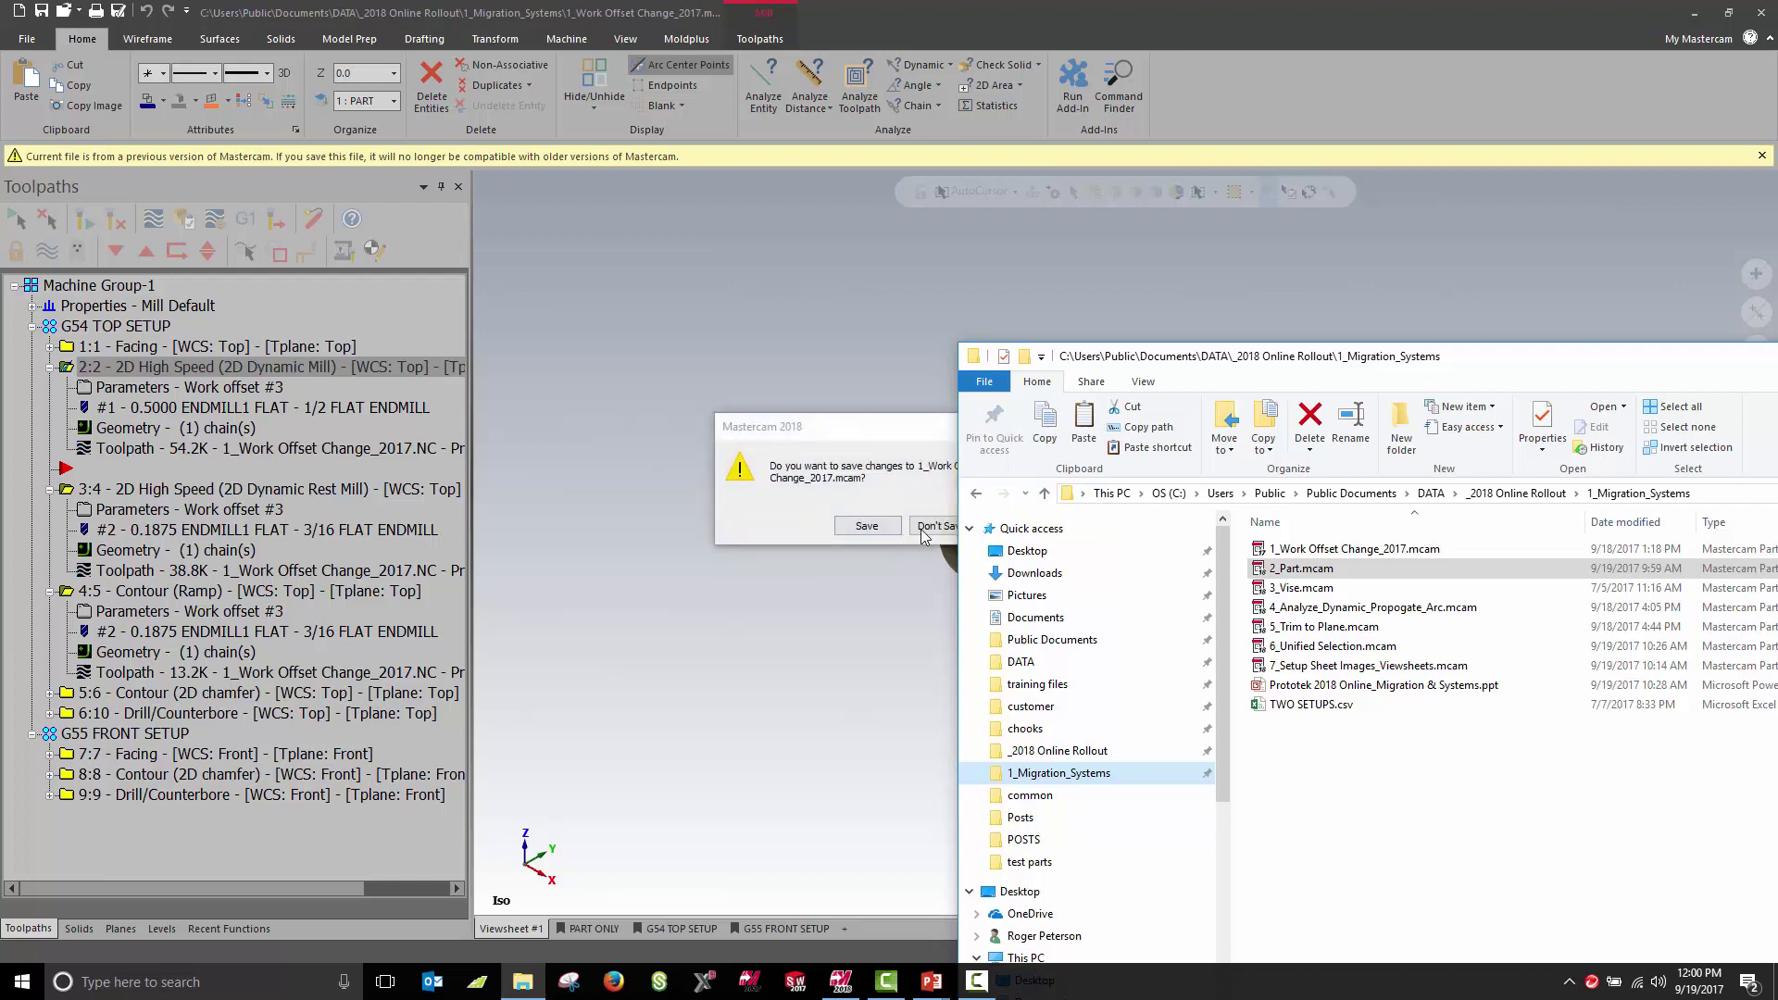
left_click(926, 526)
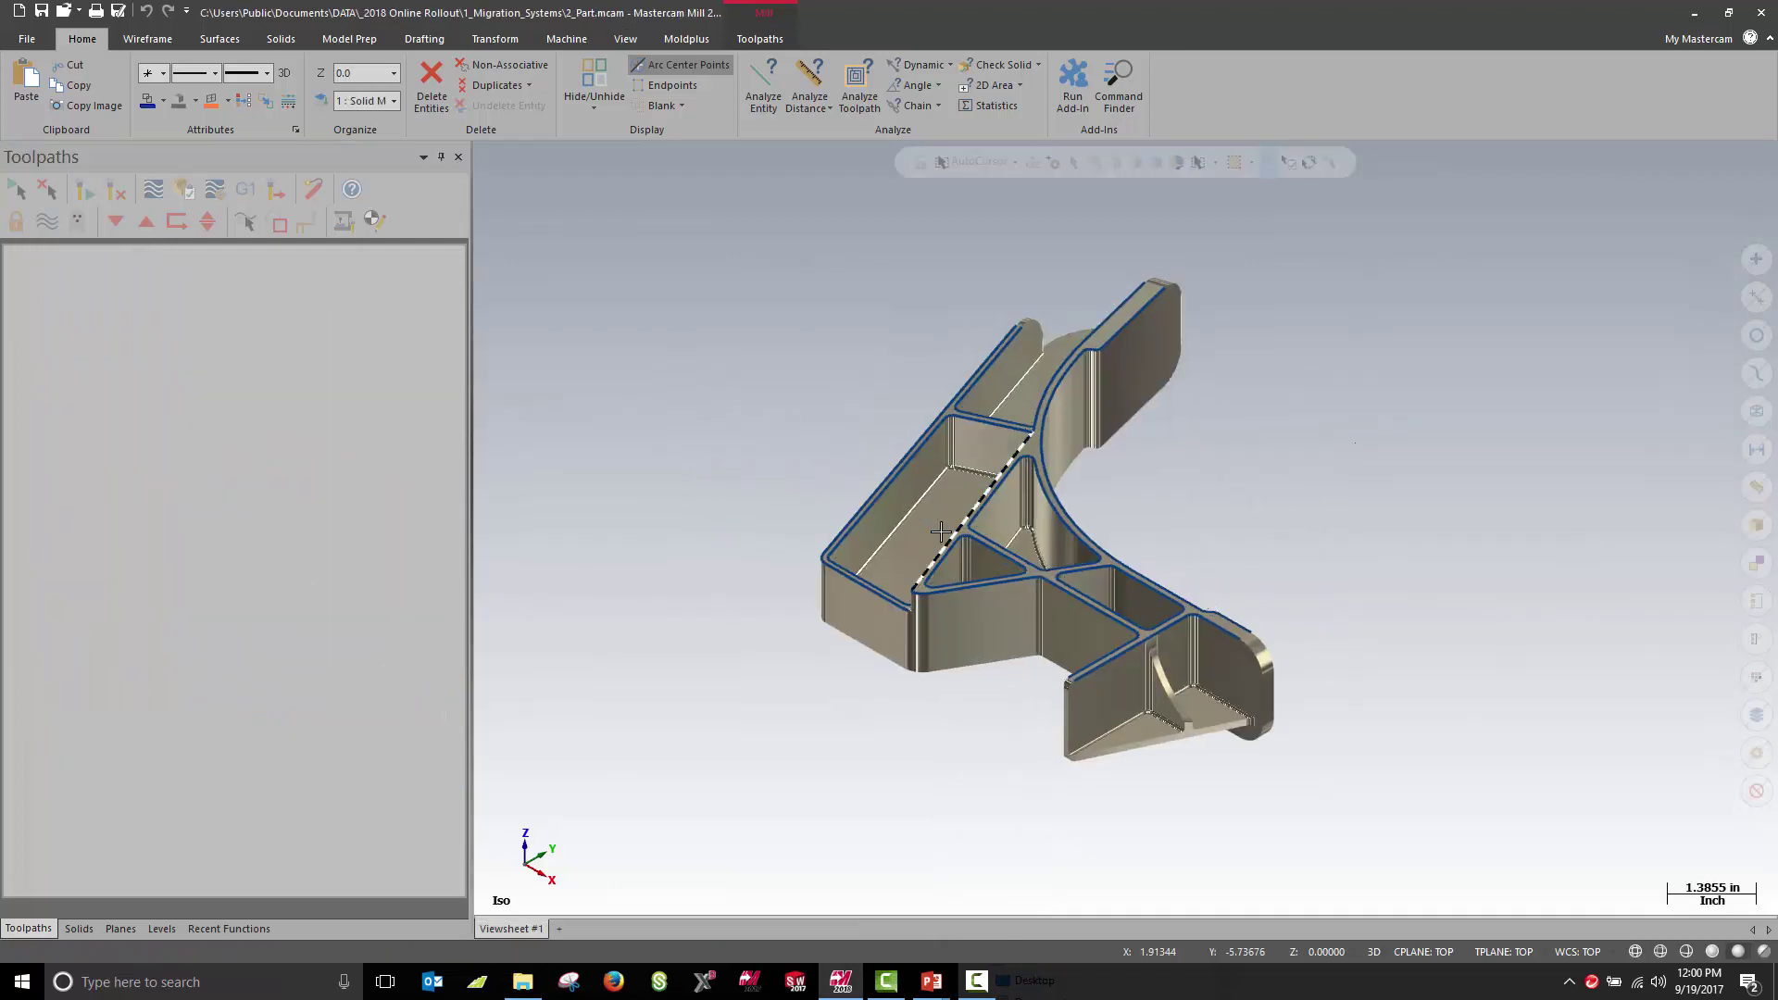
left_click(27, 38)
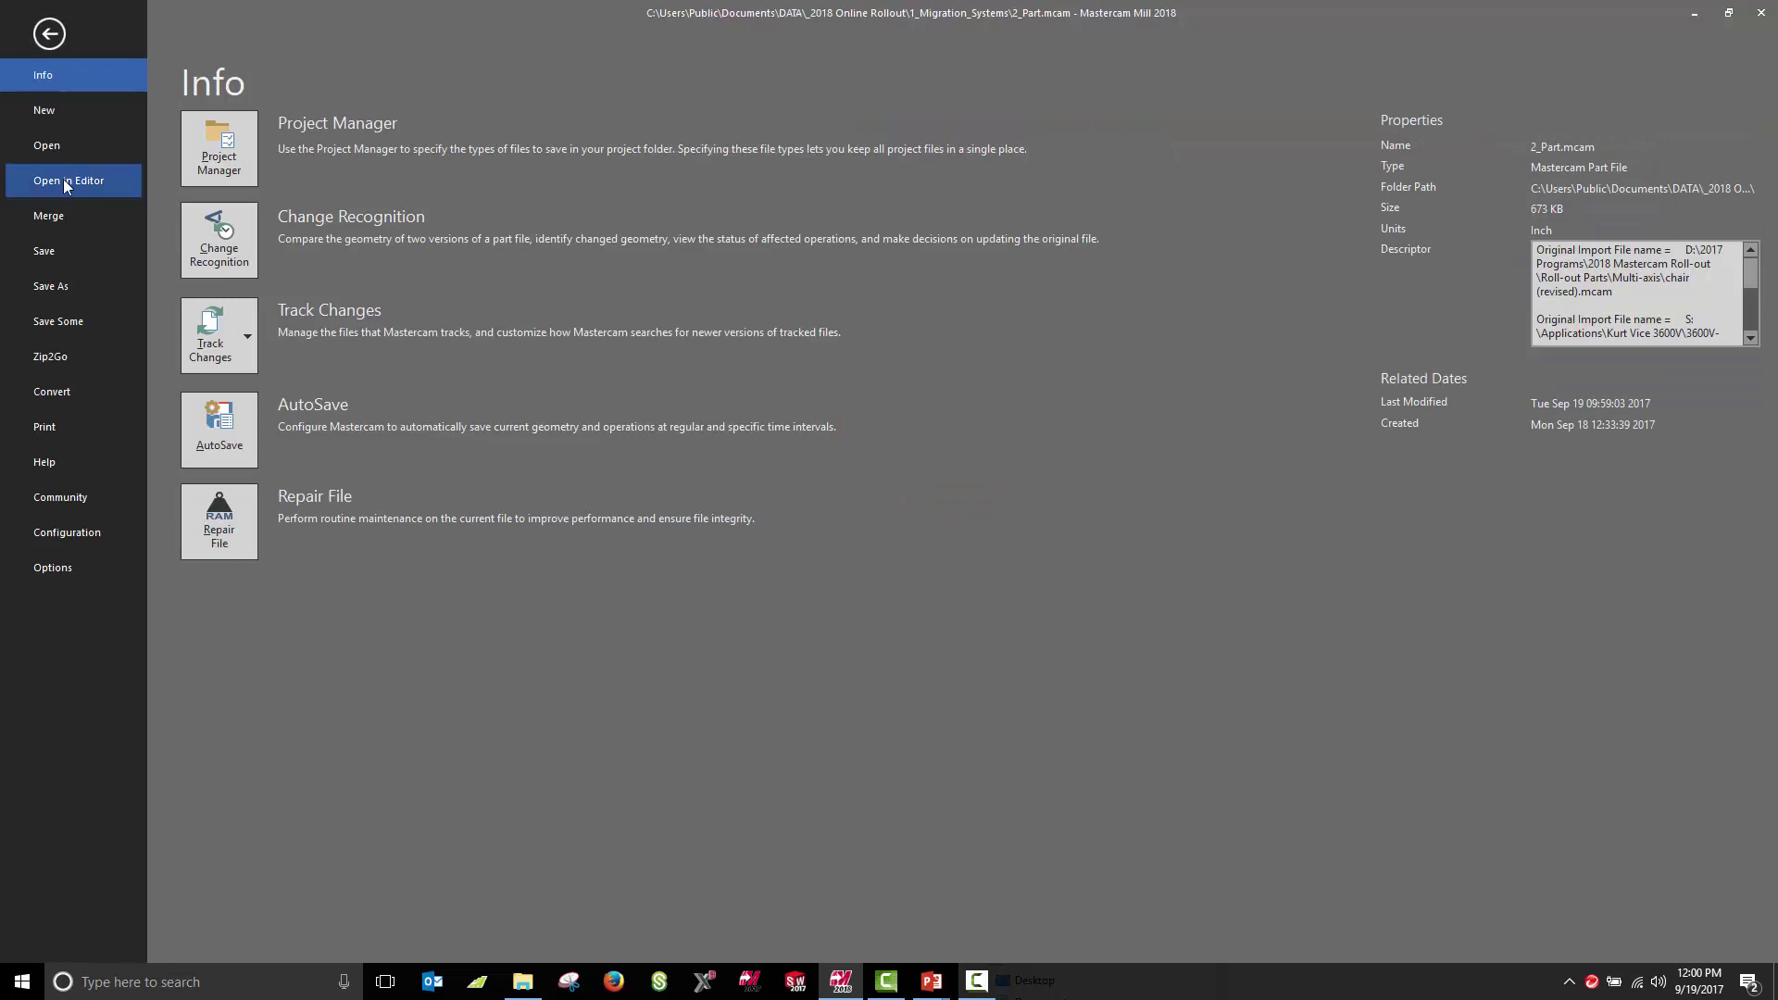
left_click(52, 37)
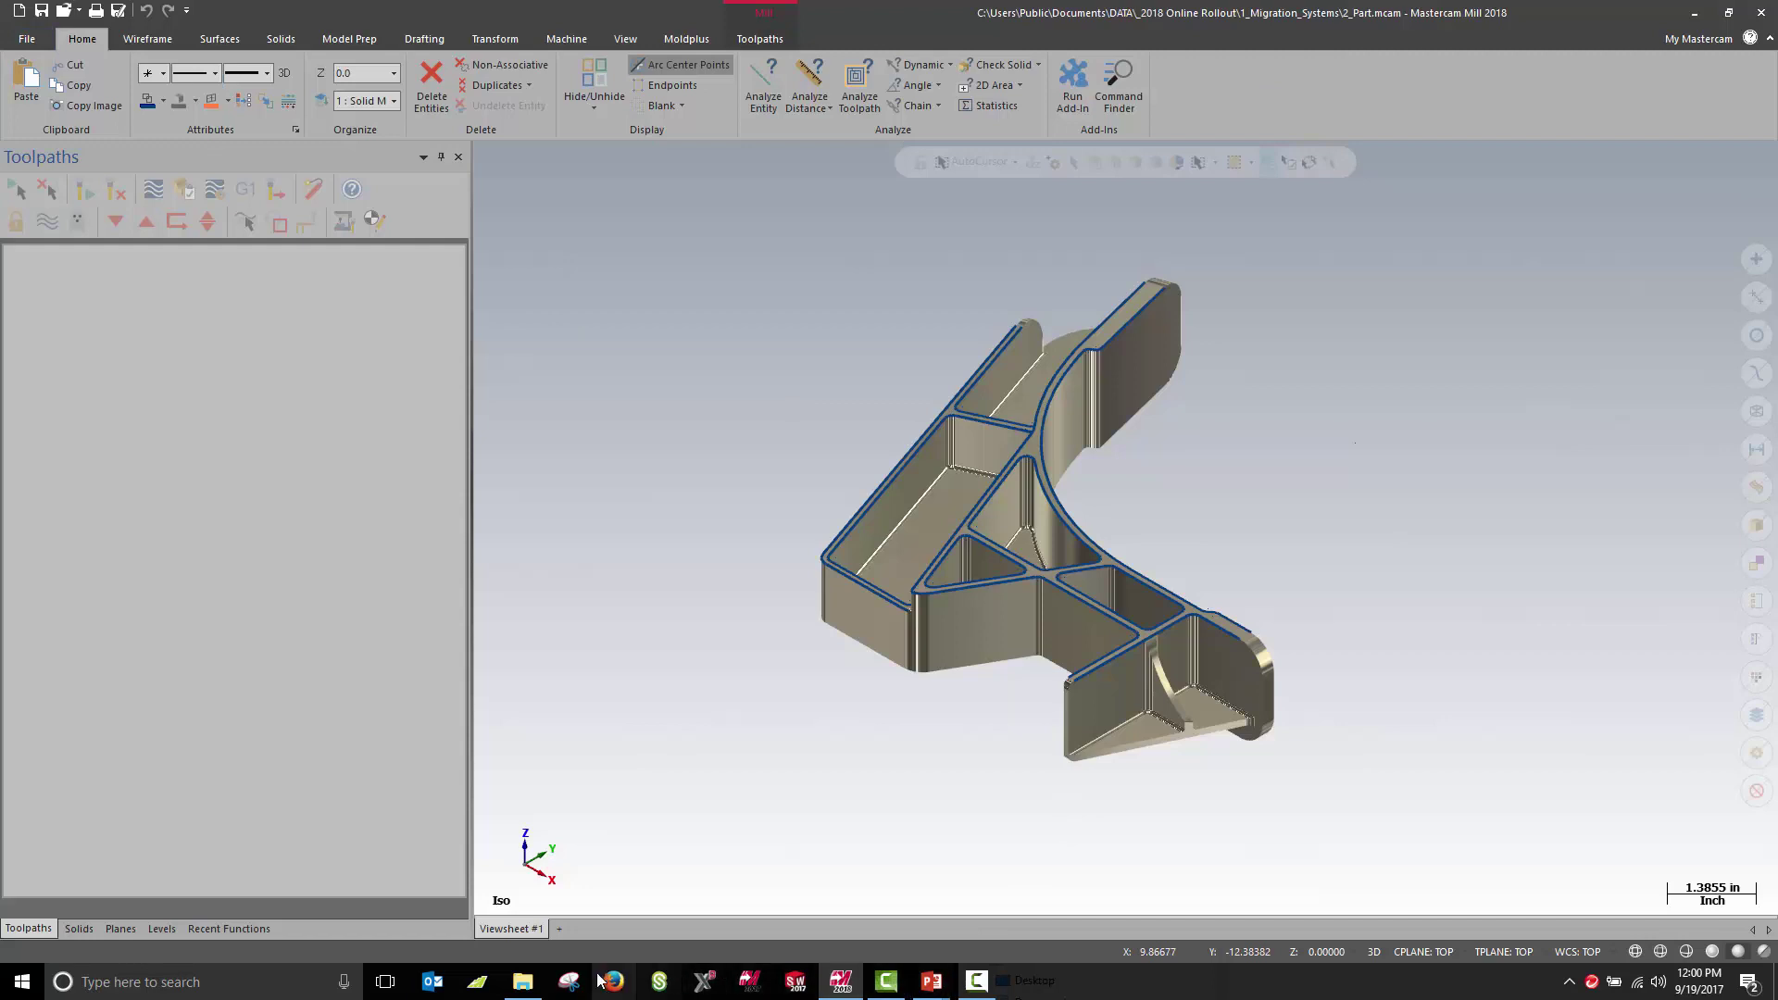
Merge 3_Vise.mcam from the 1_Migration_Systems folder in File Explorer into the open Mastercam part file, accepting the default placement.
left_click(523, 982)
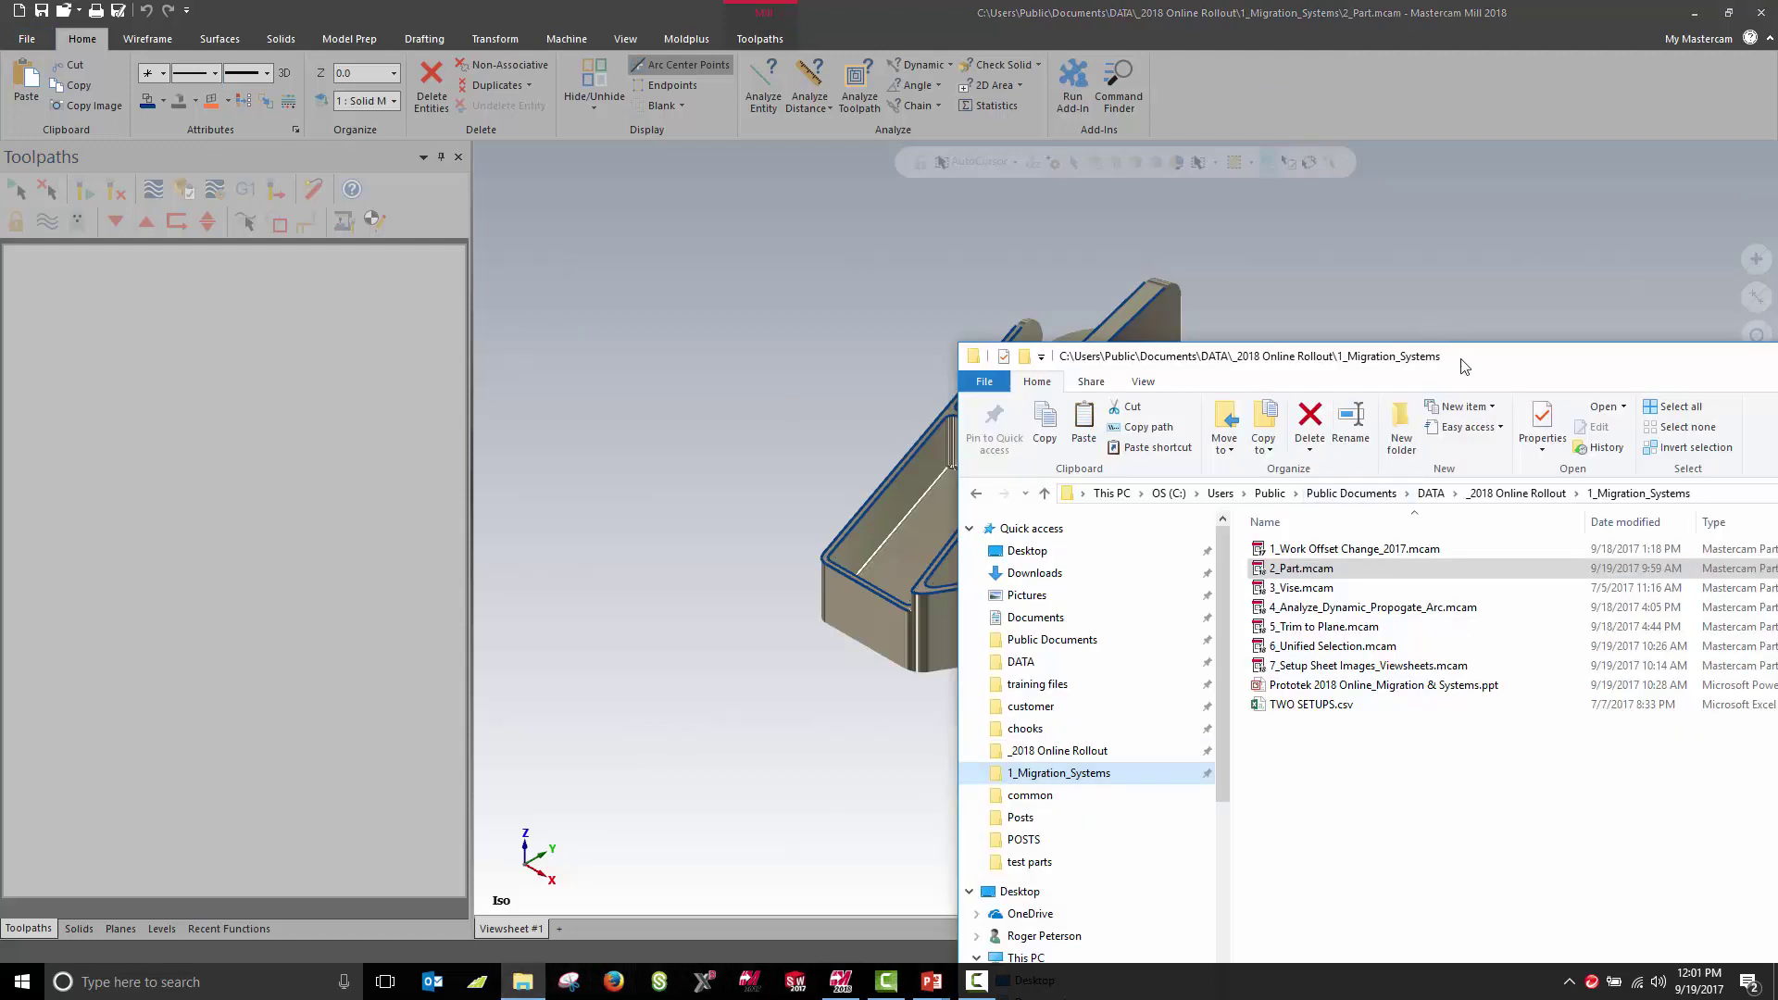
left_click_drag(1467, 366, 1518, 604)
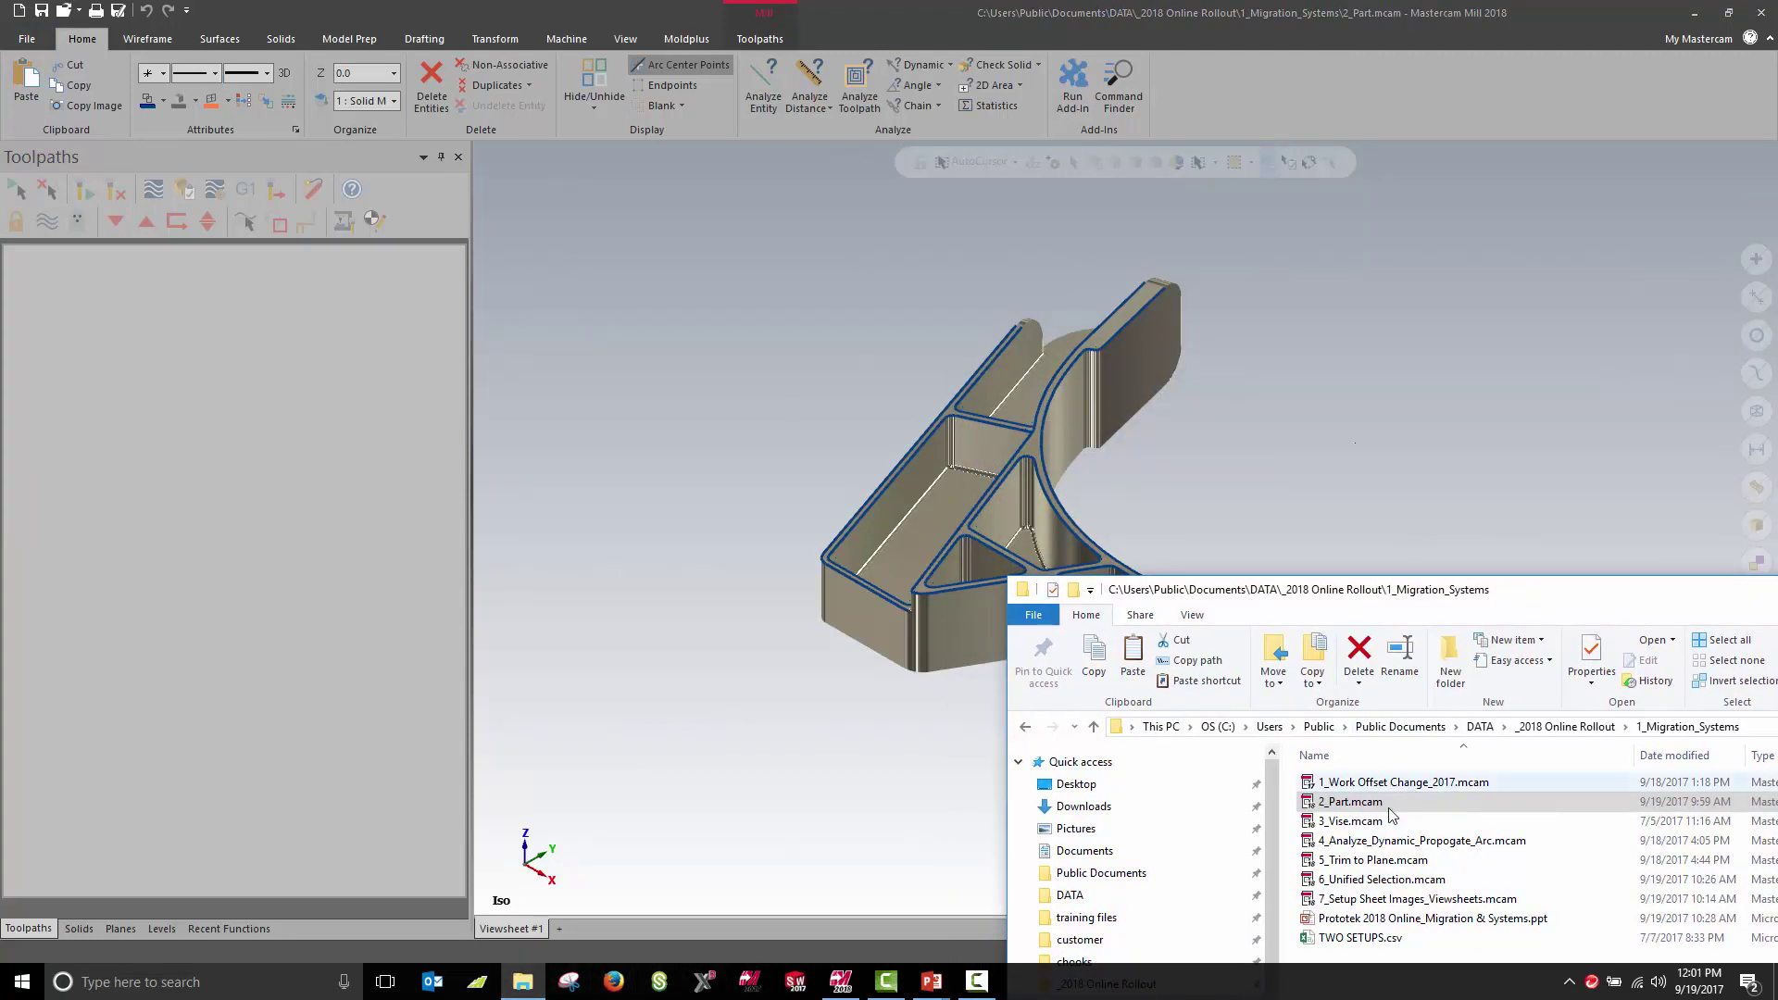
left_click(1349, 819)
left_click_drag(1336, 760, 685, 319)
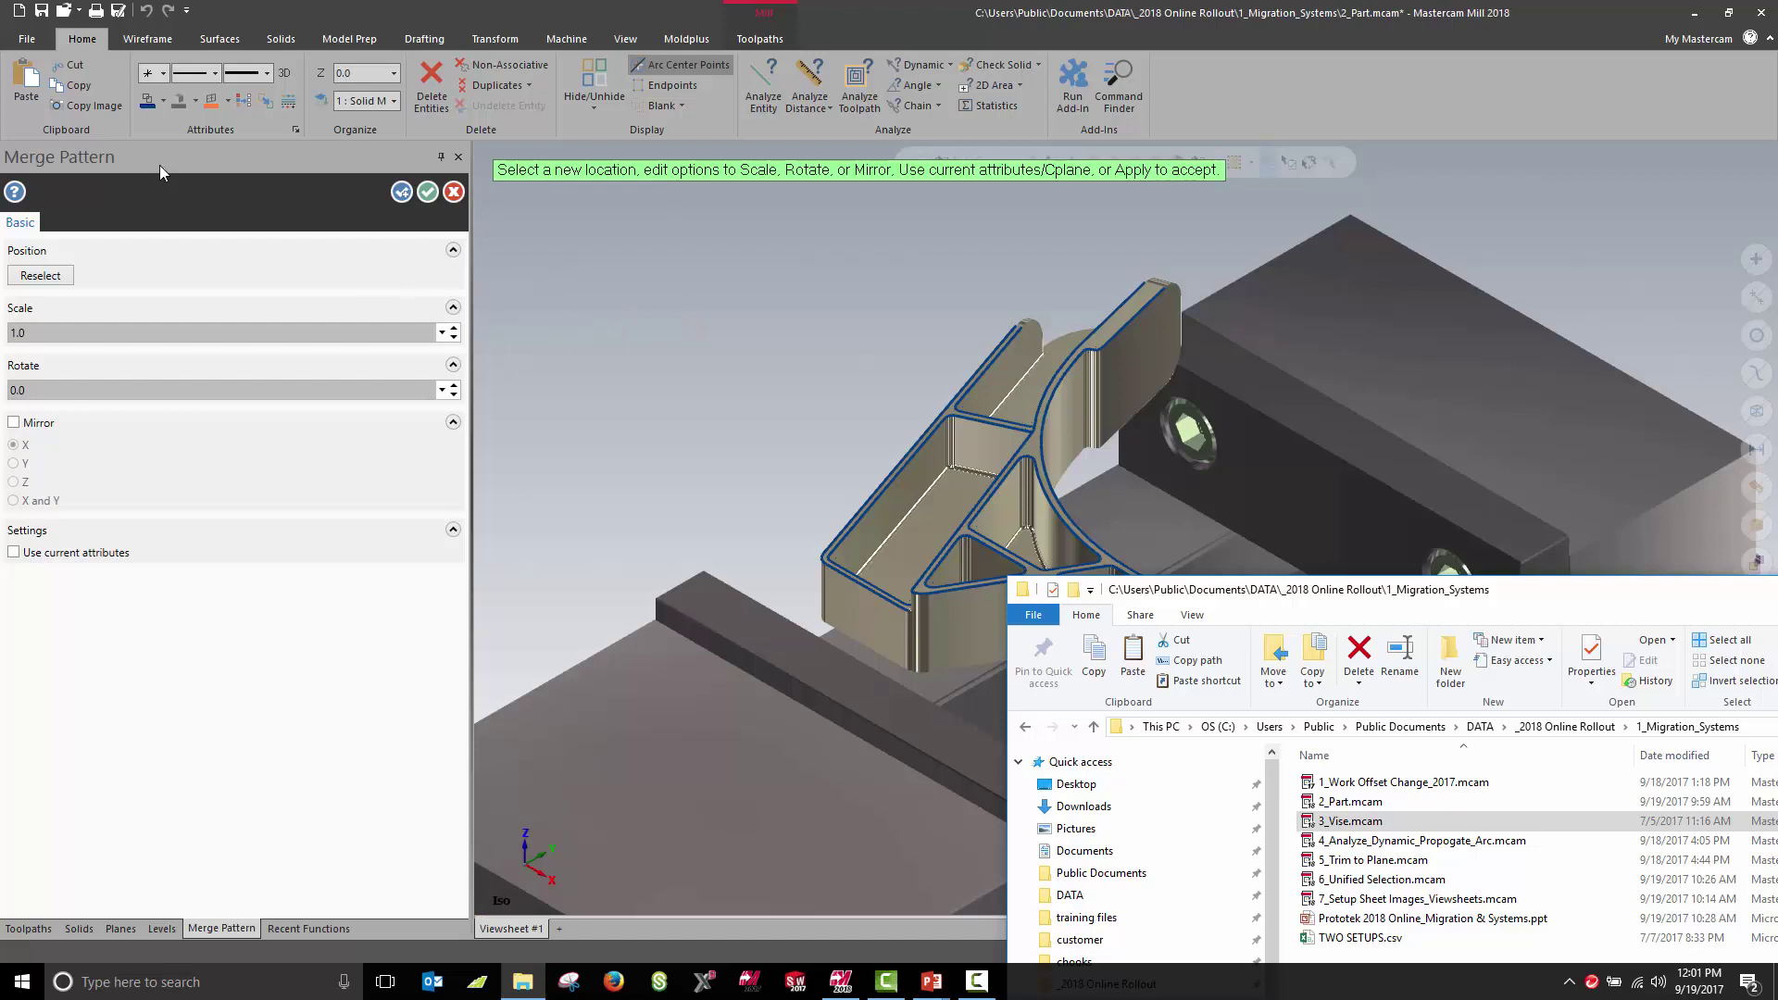
left_click(426, 191)
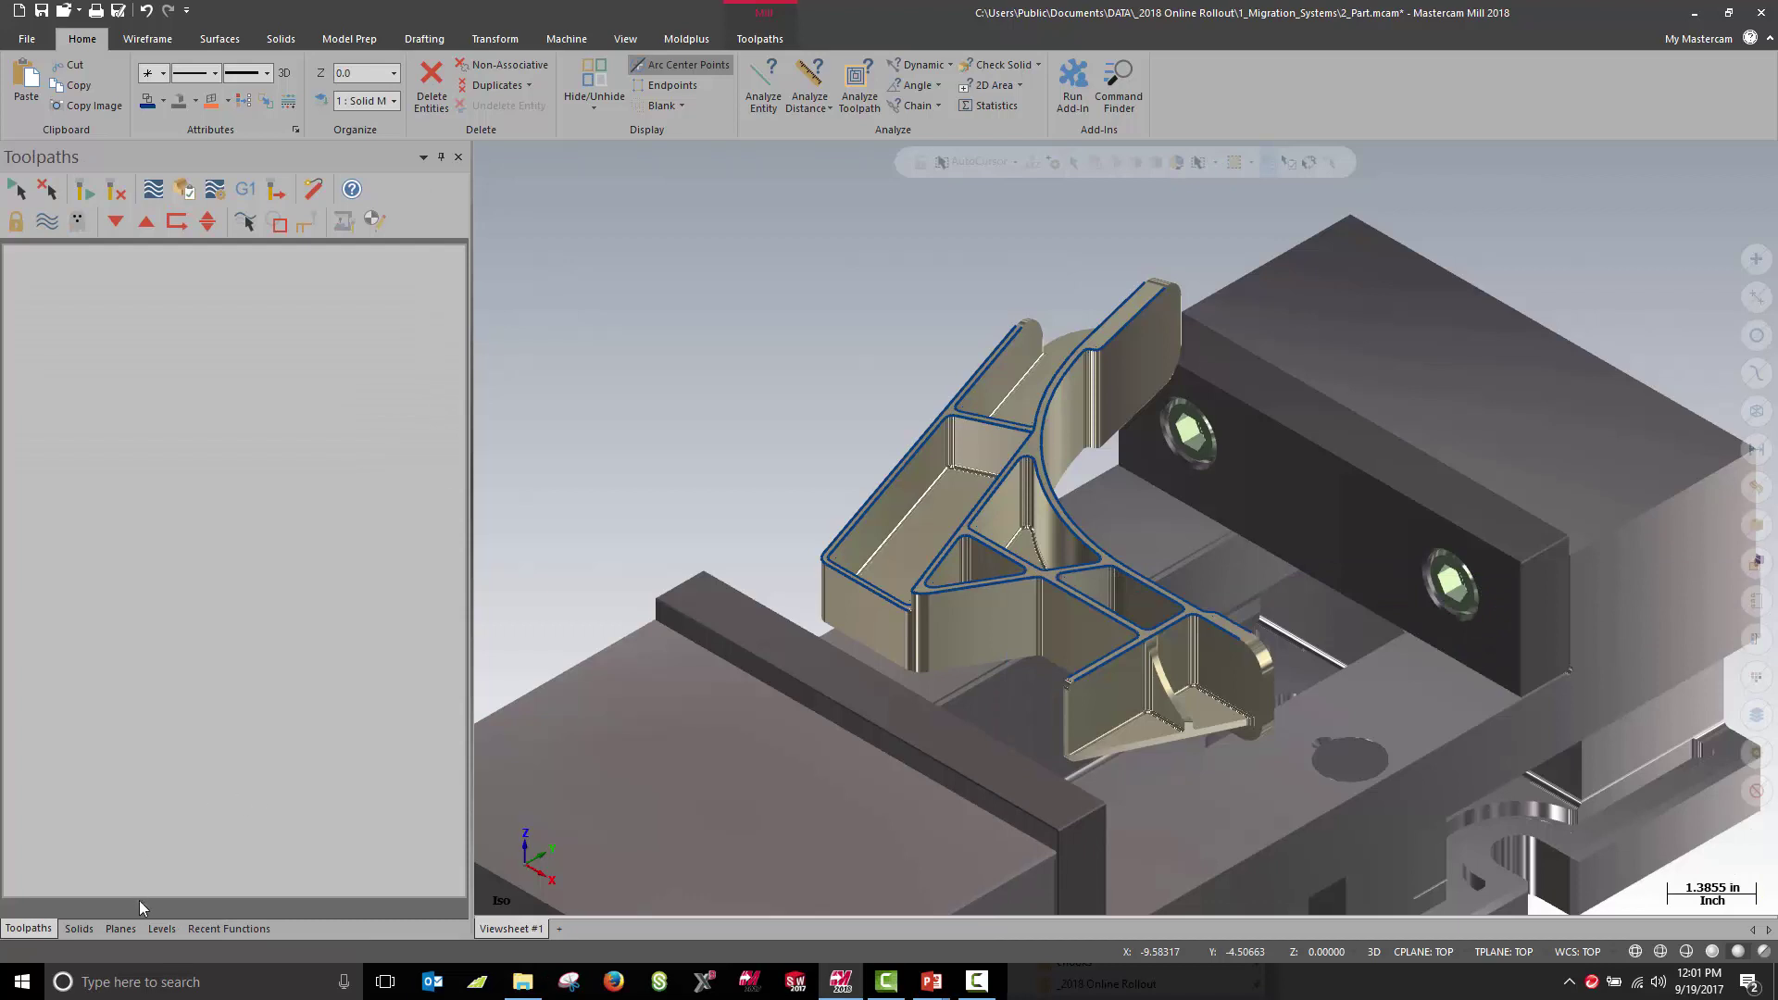
Display the level list, try picking the vise jaw, part solid and part edges individually, and clear the selection.
left_click(154, 928)
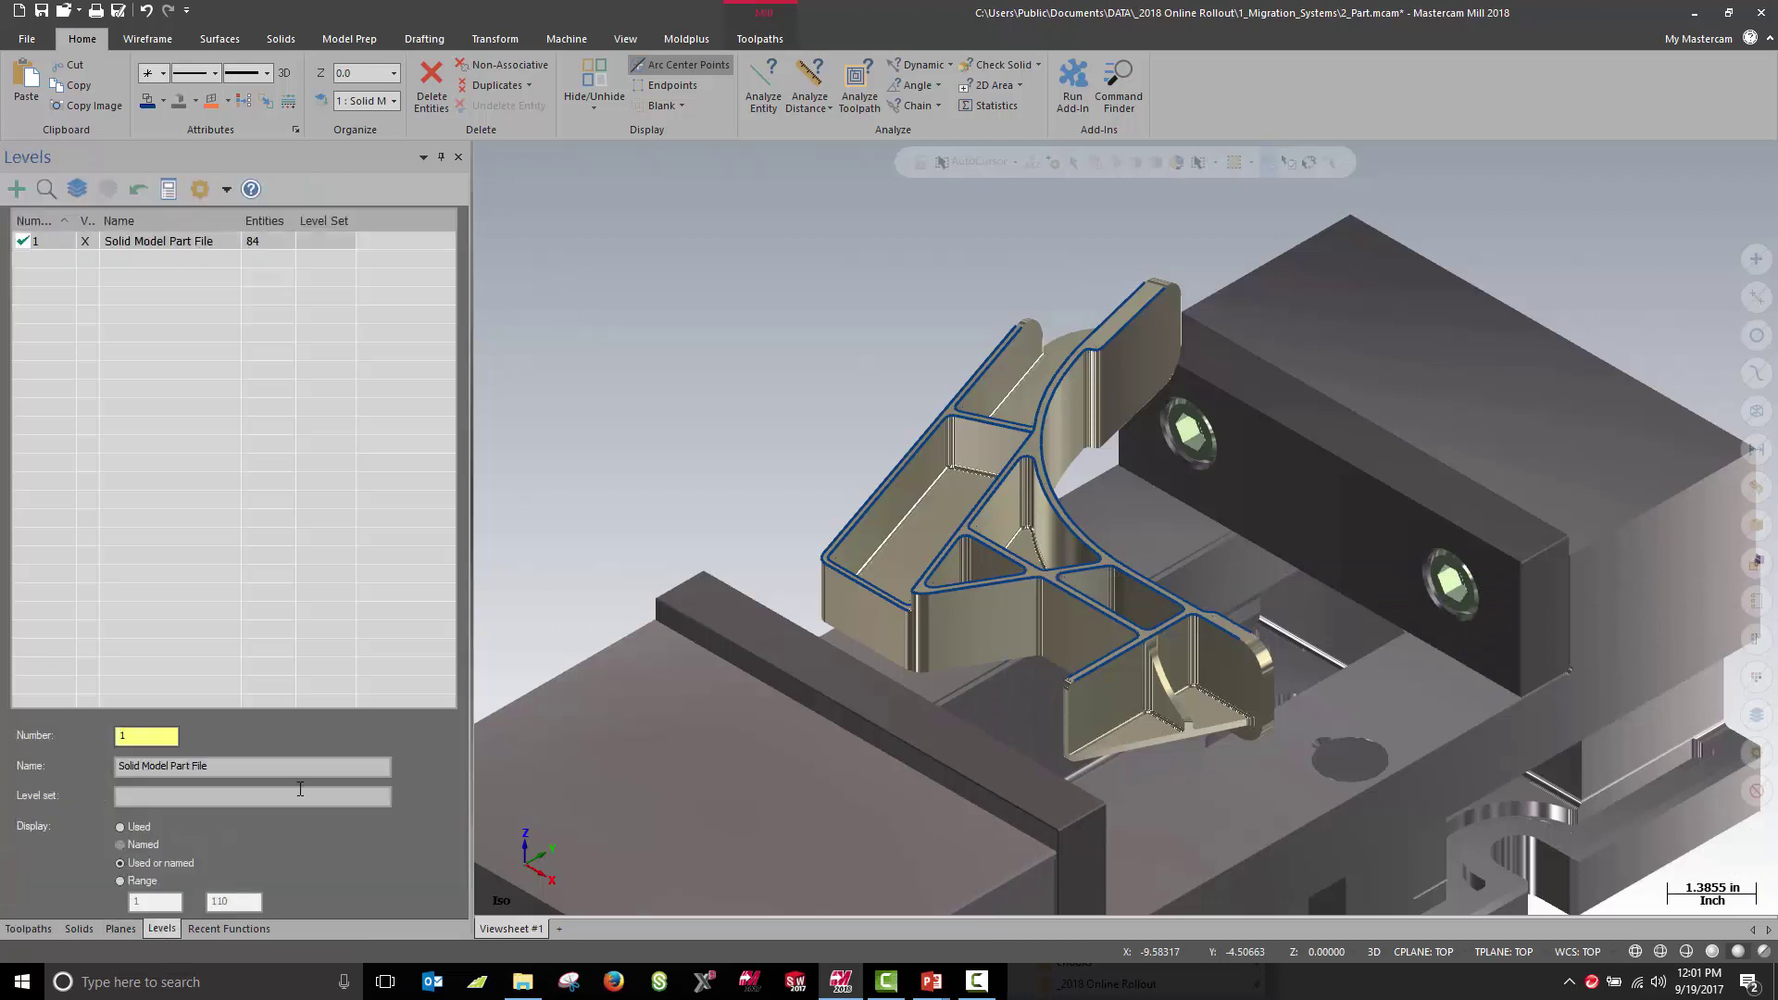
left_click(177, 242)
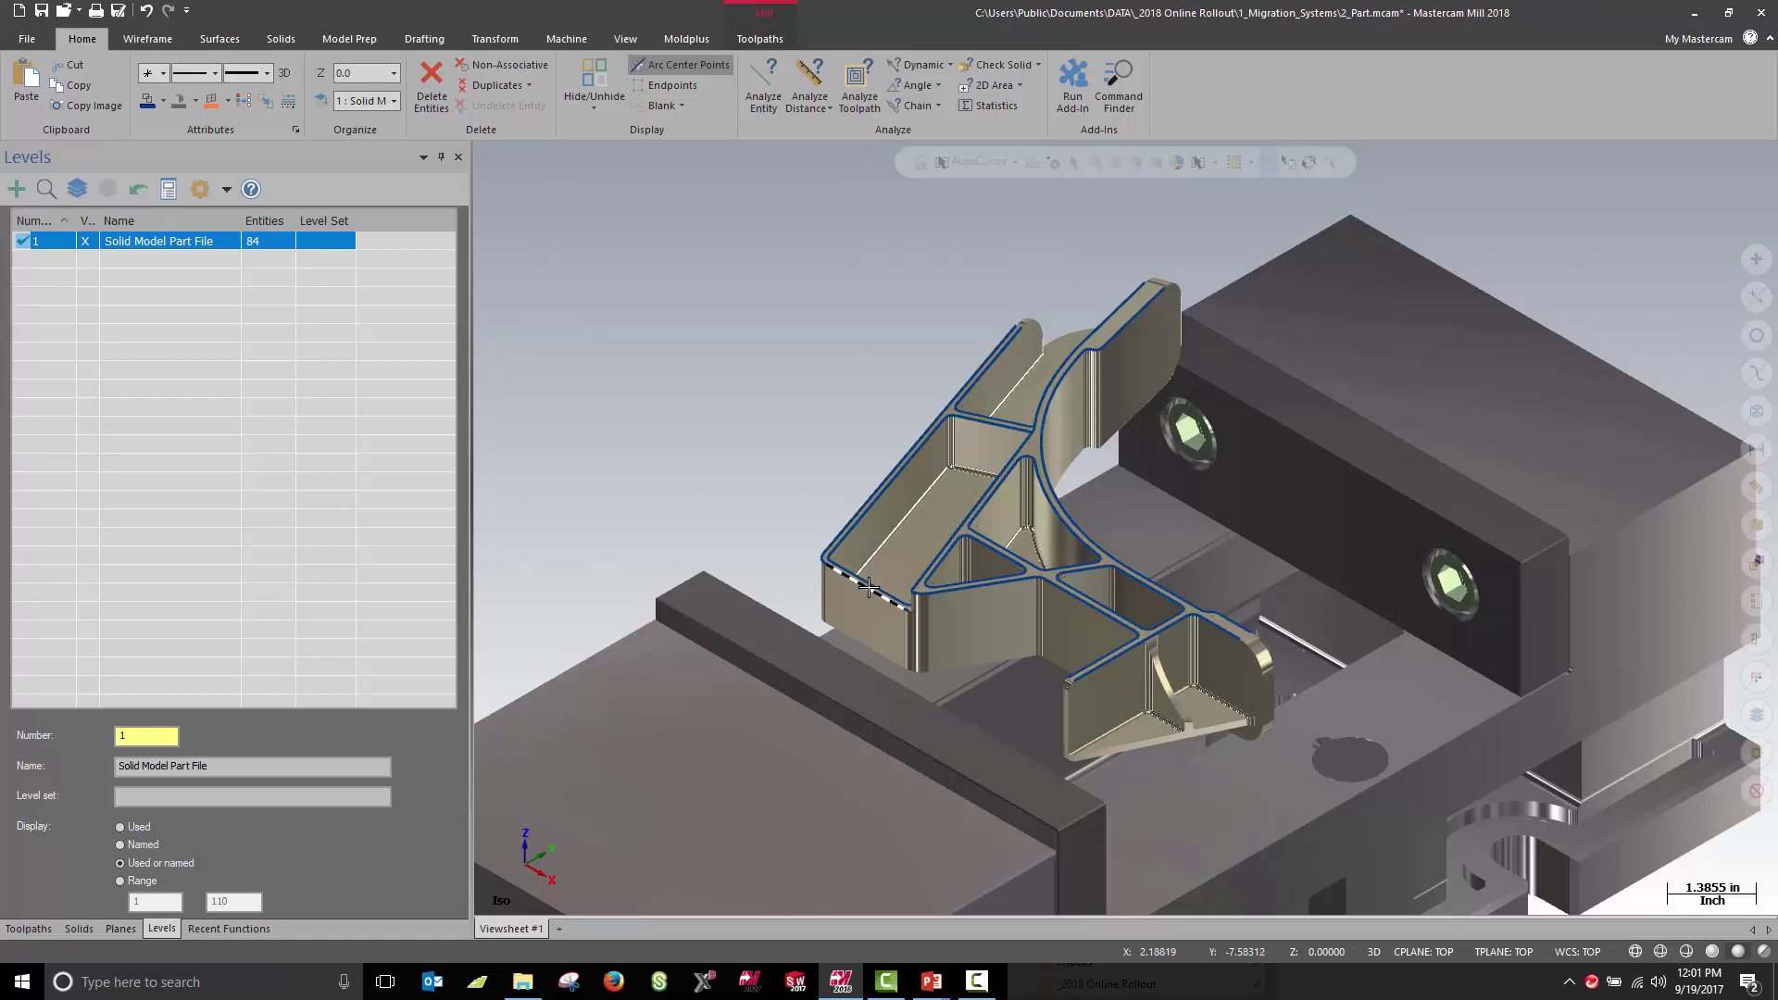
left_click(738, 706)
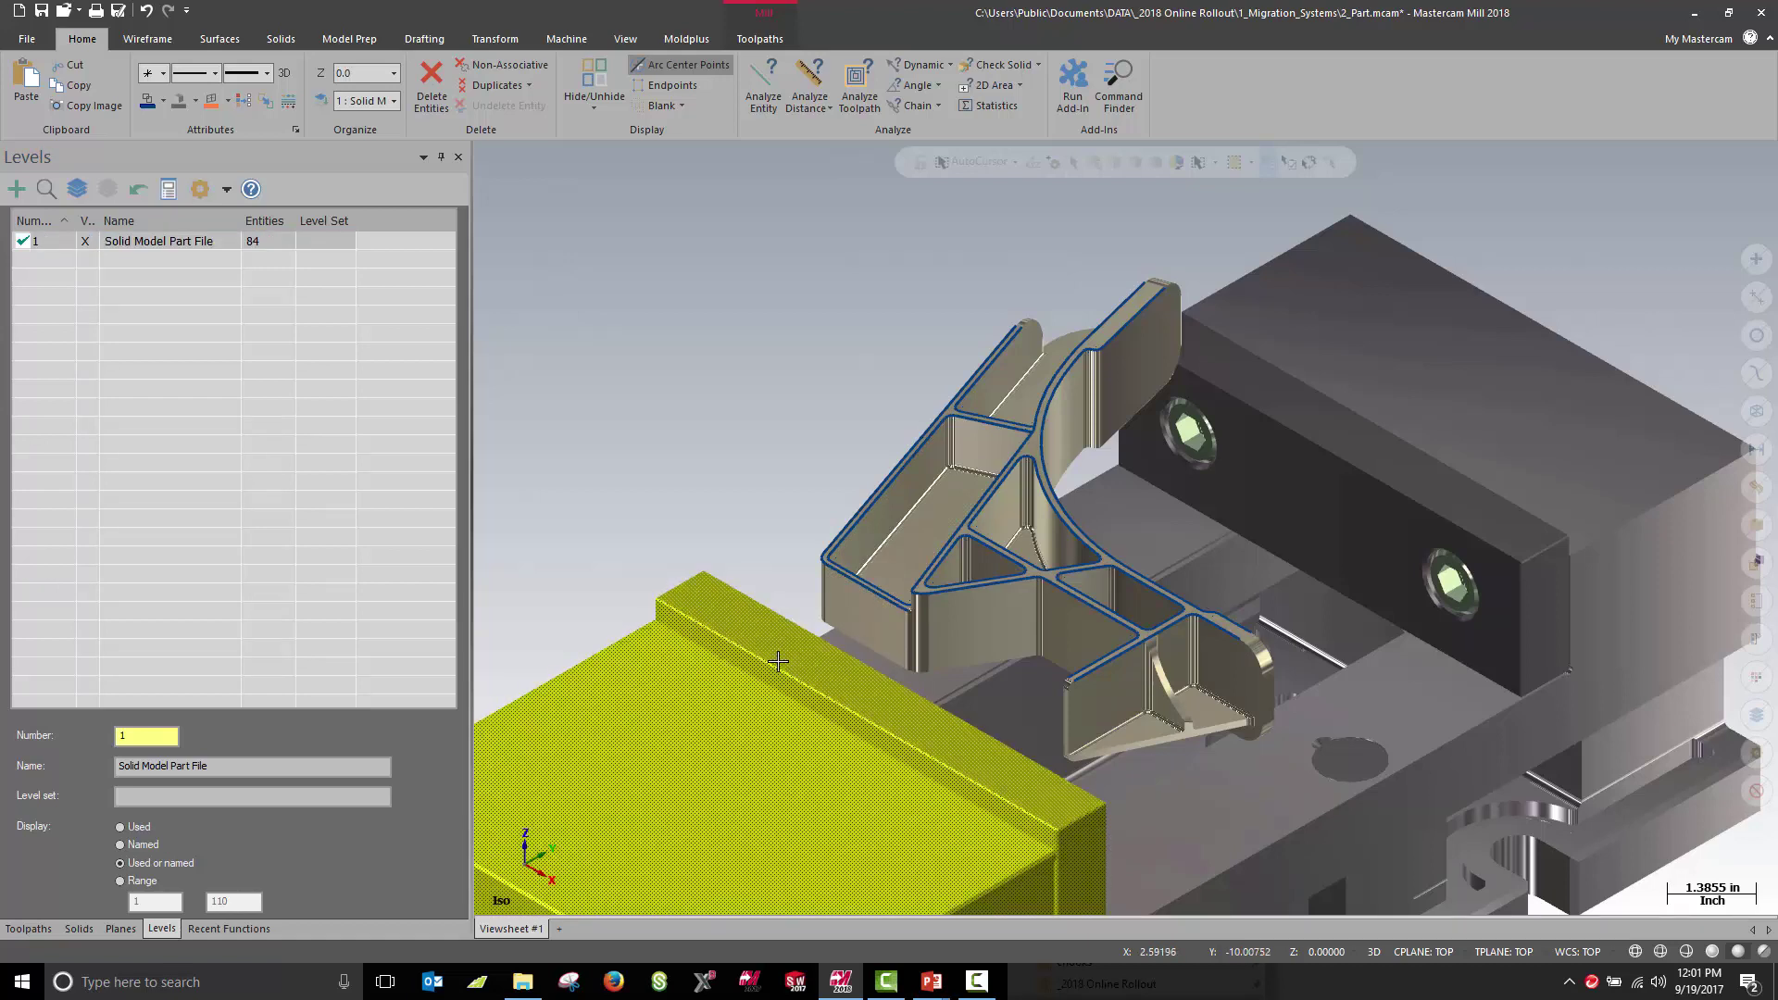
left_click(778, 661)
left_click(743, 713)
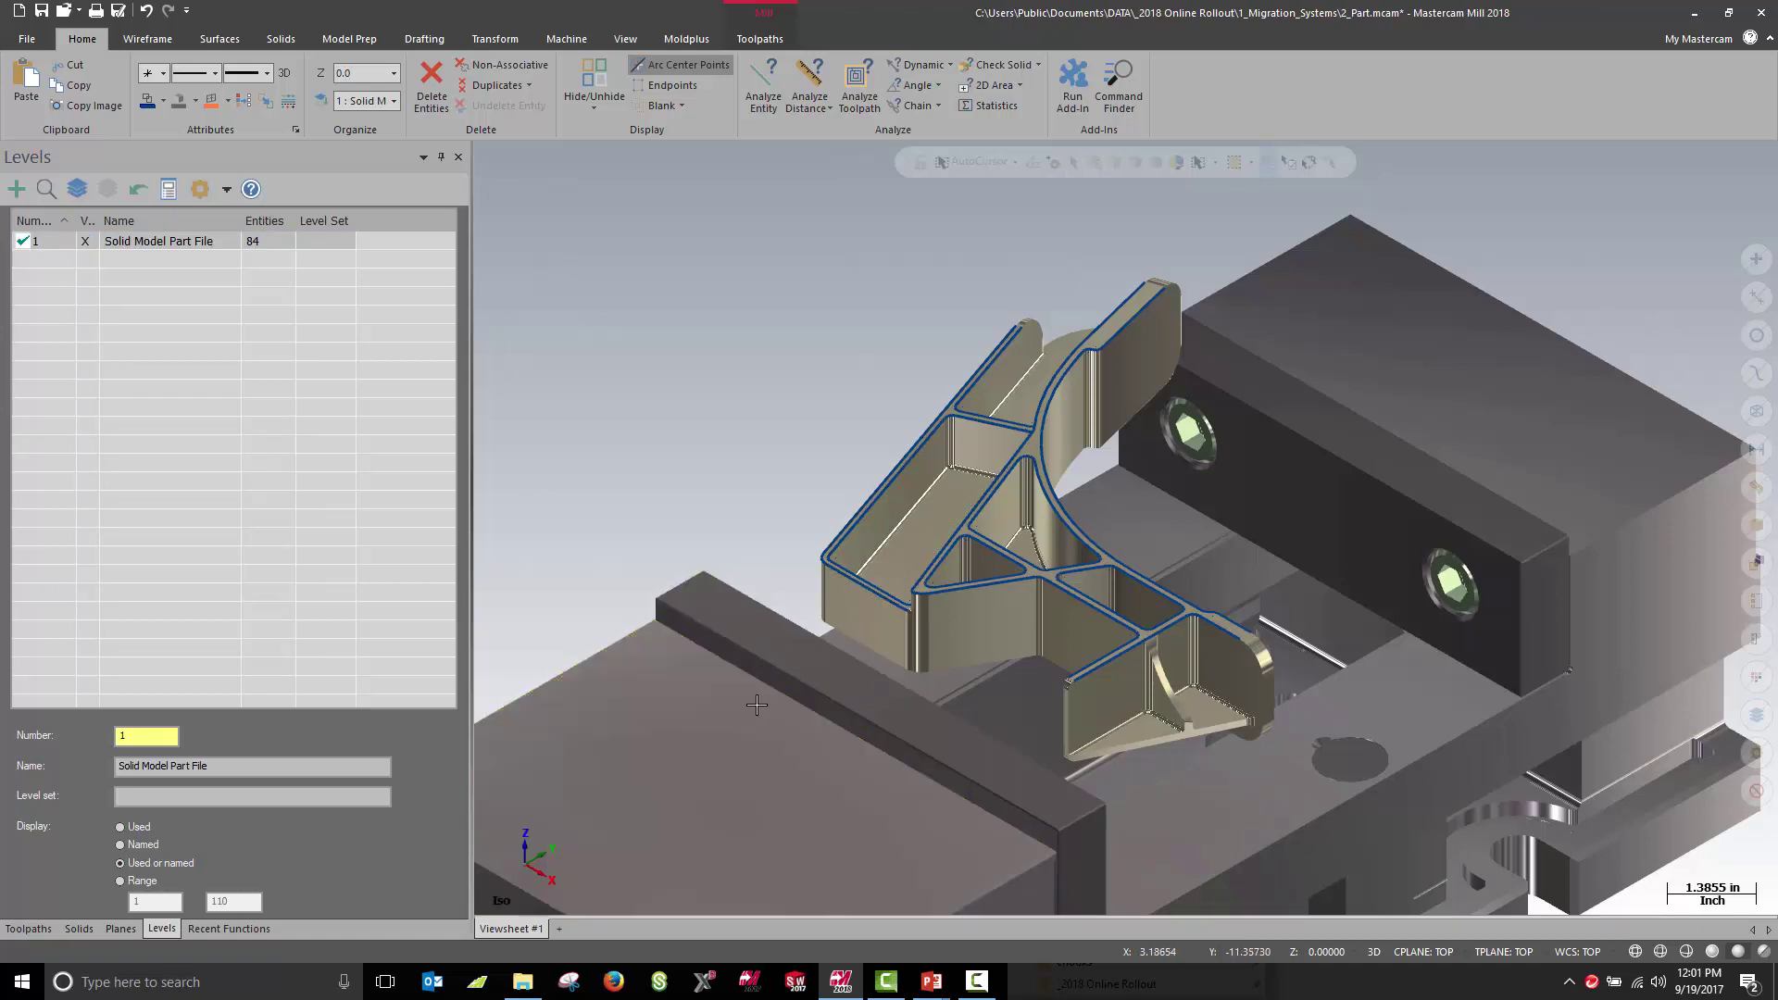
left_click(858, 605)
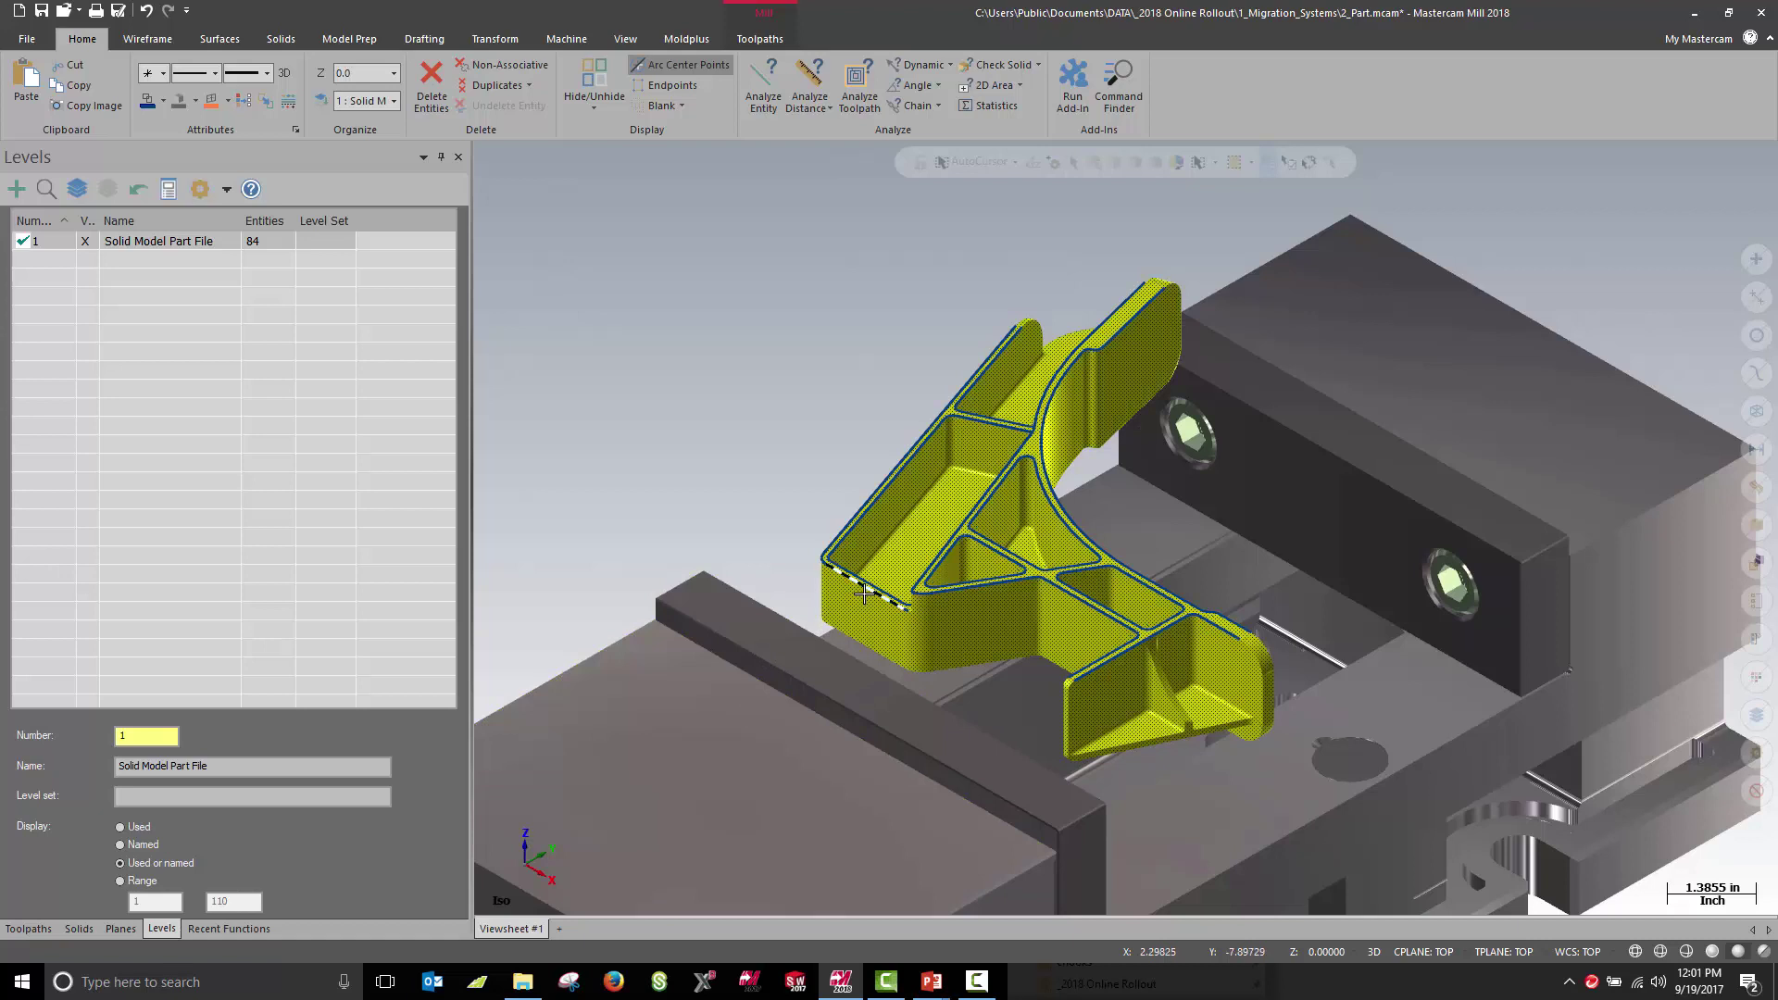
left_click(996, 590)
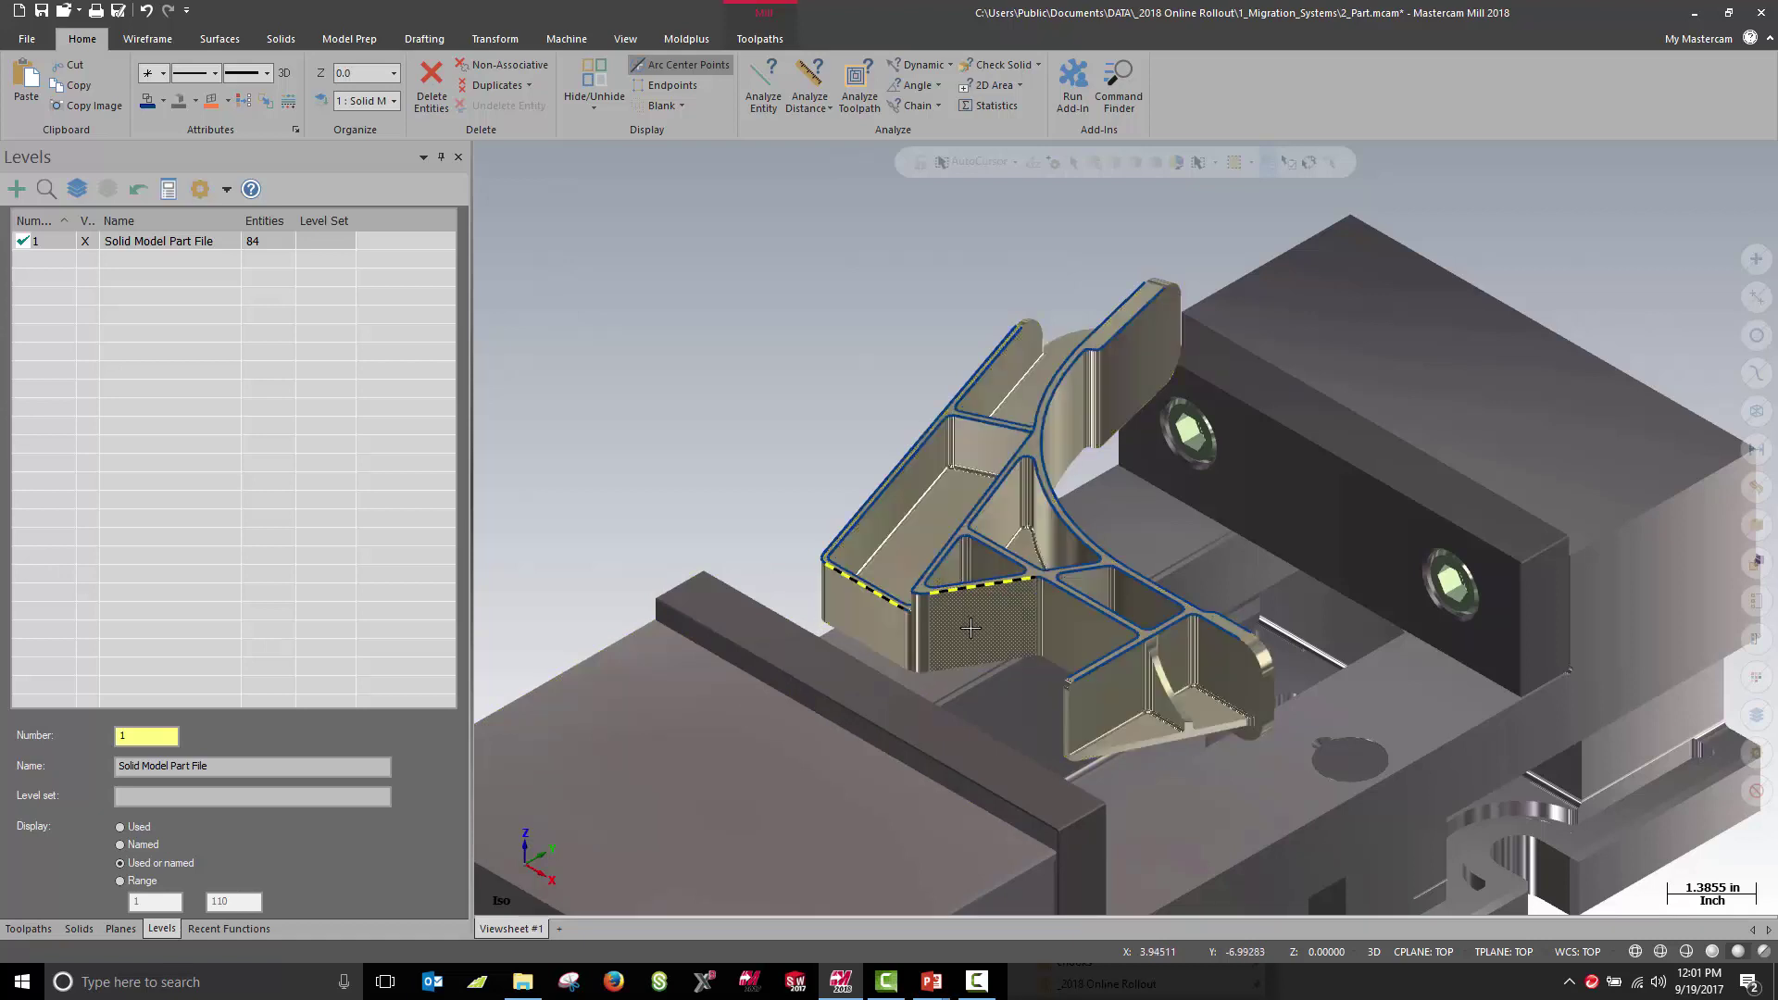
left_click(887, 597)
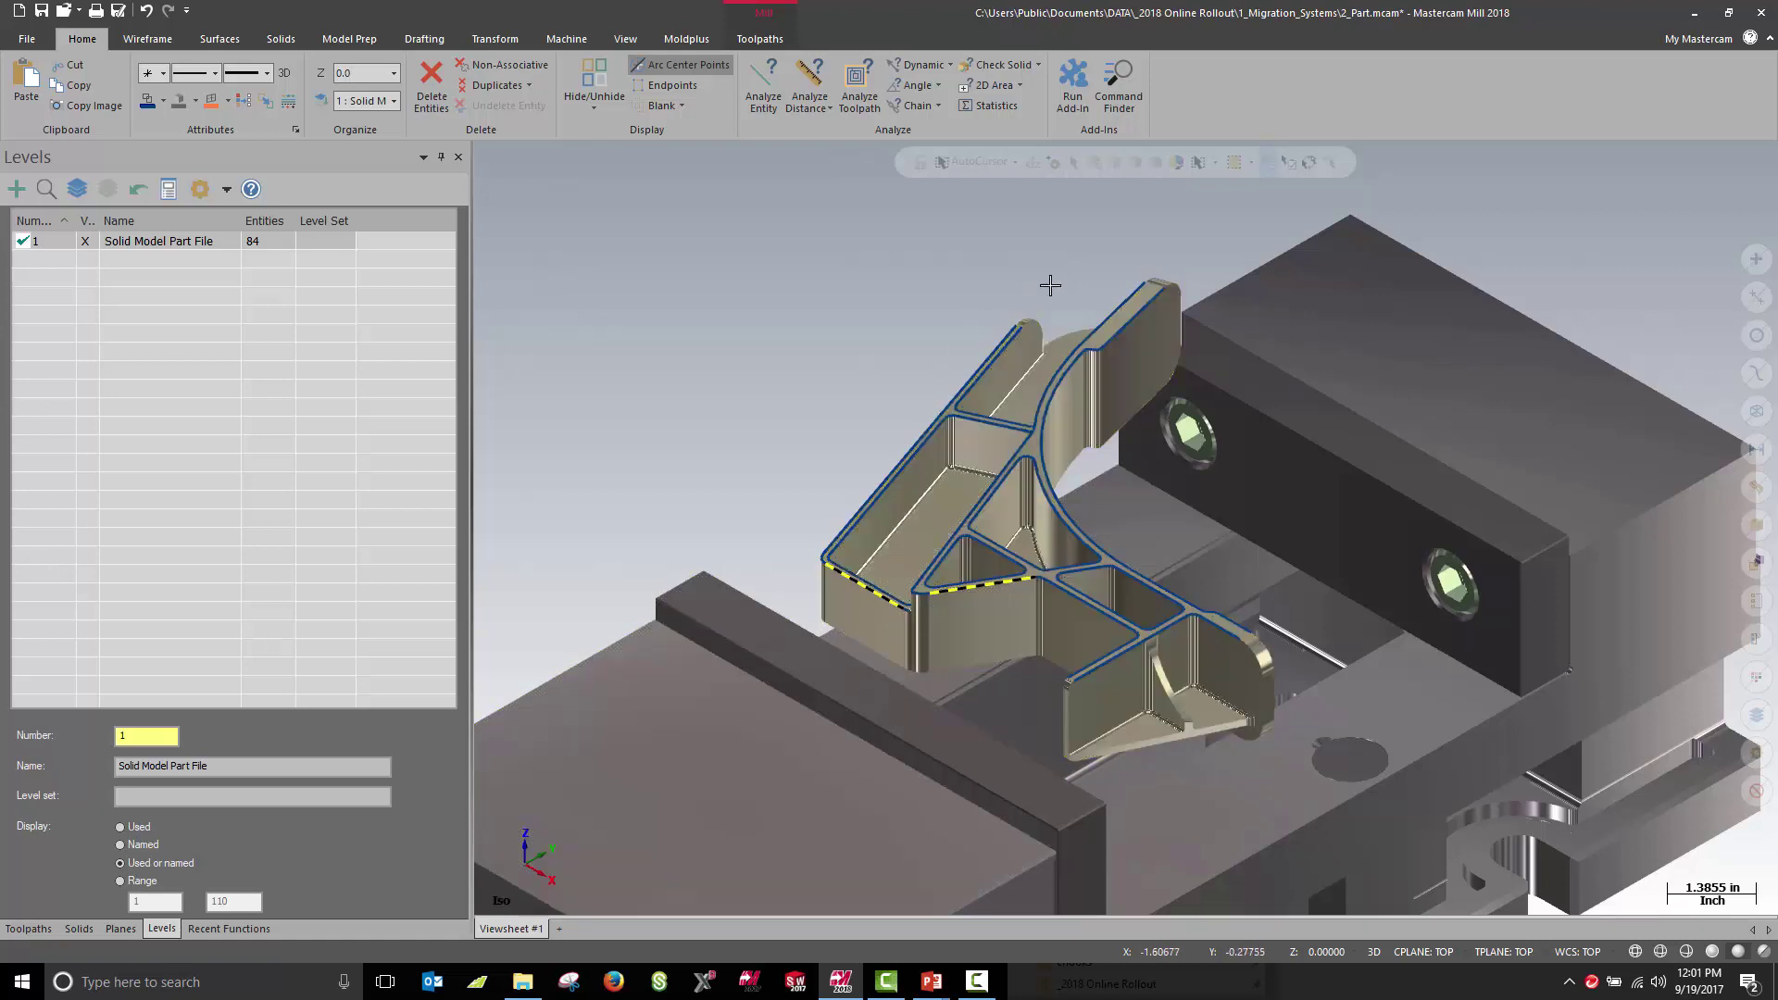
left_click(1755, 793)
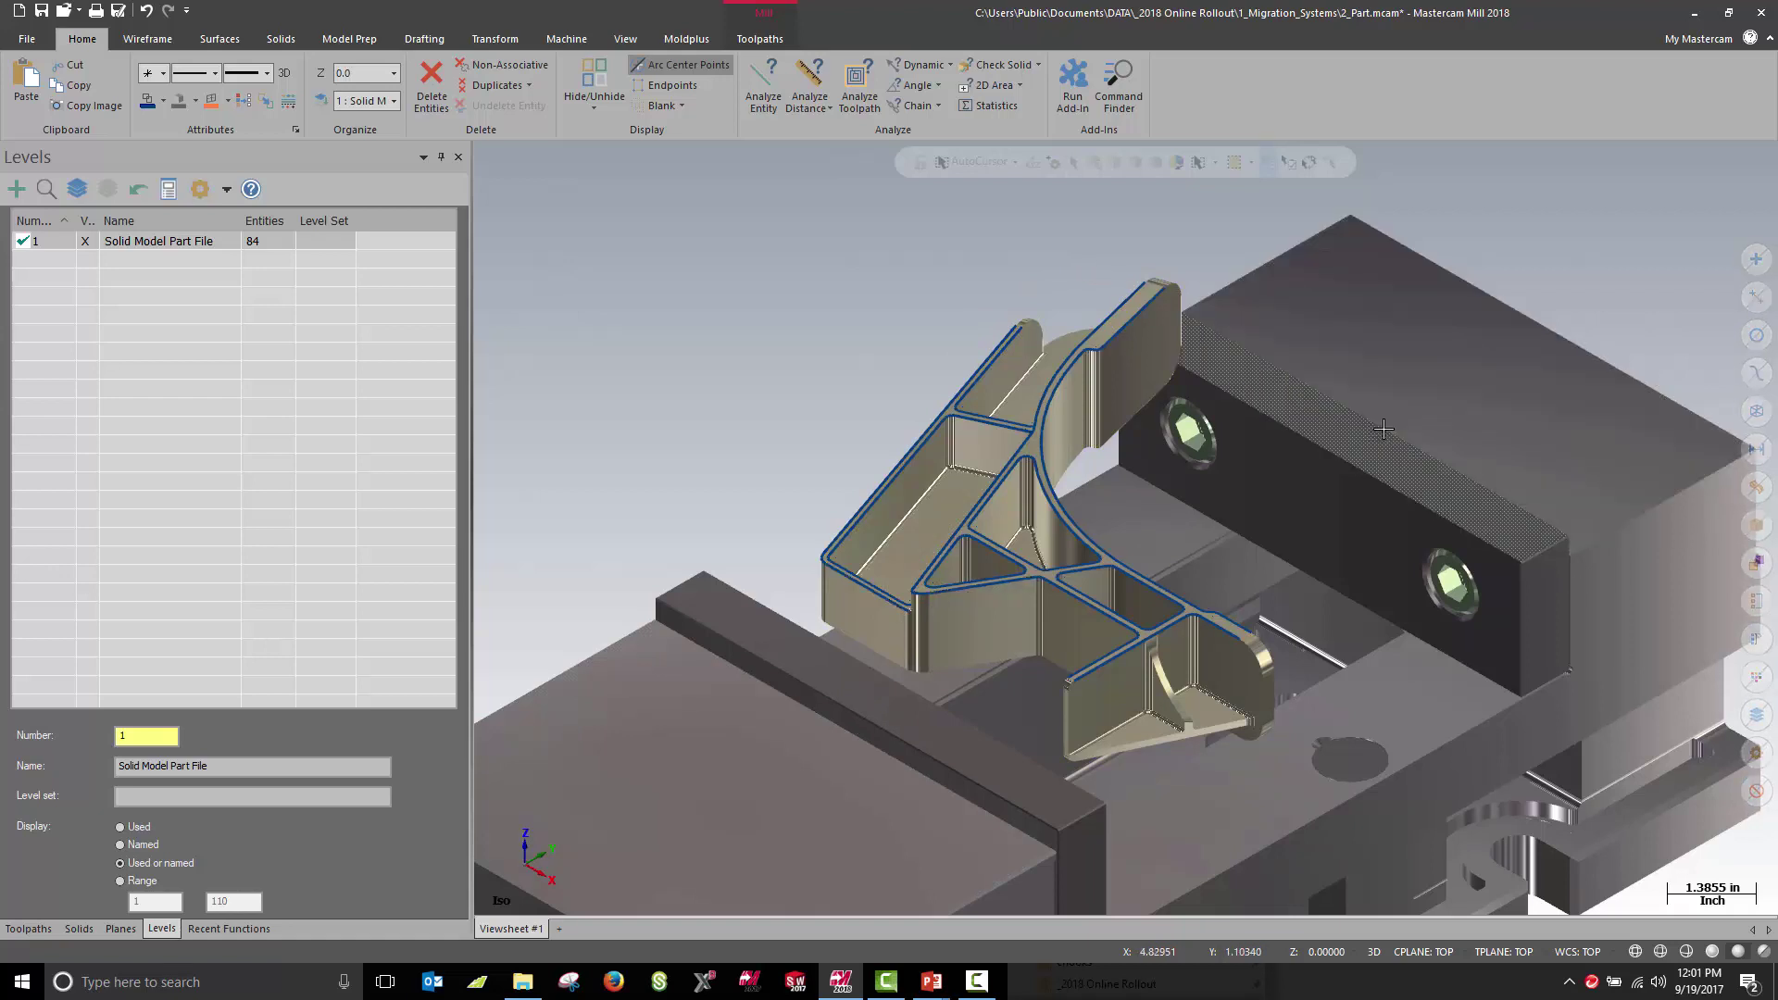
Select the whole vise through its 3_Vise1 group in the Groups Manager.
scroll(1383, 429, "down", 5)
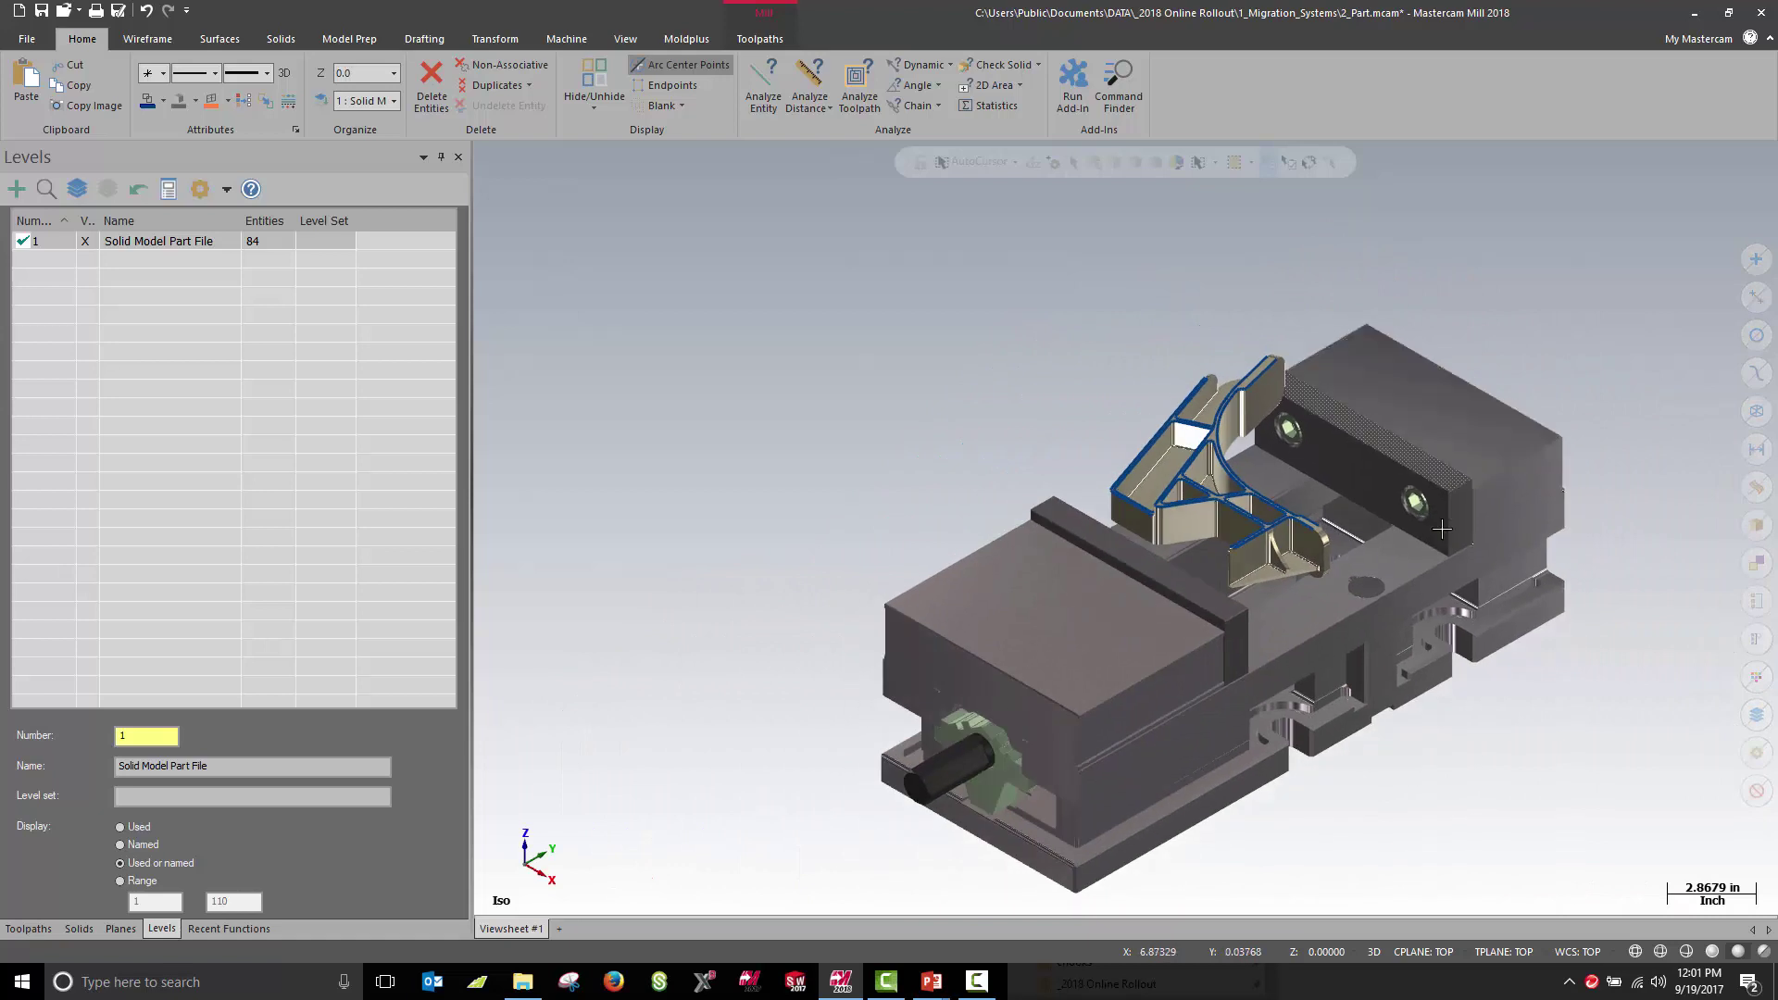
left_click(1758, 641)
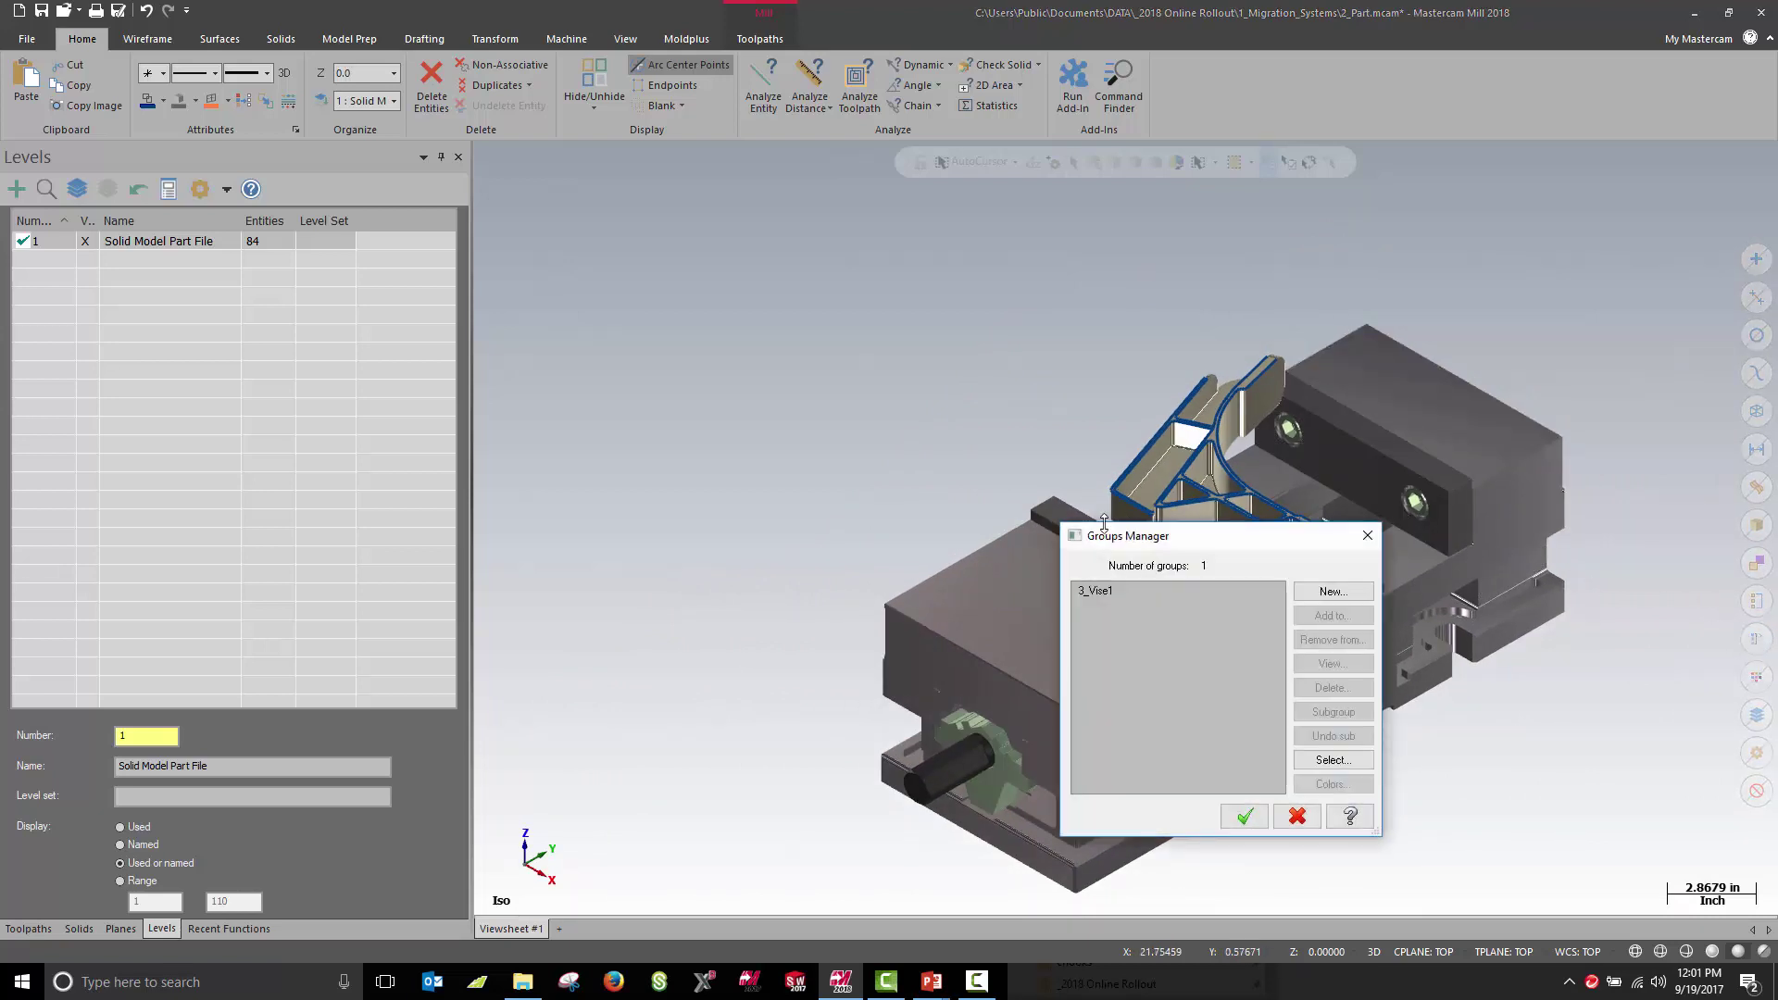
left_click(1104, 593)
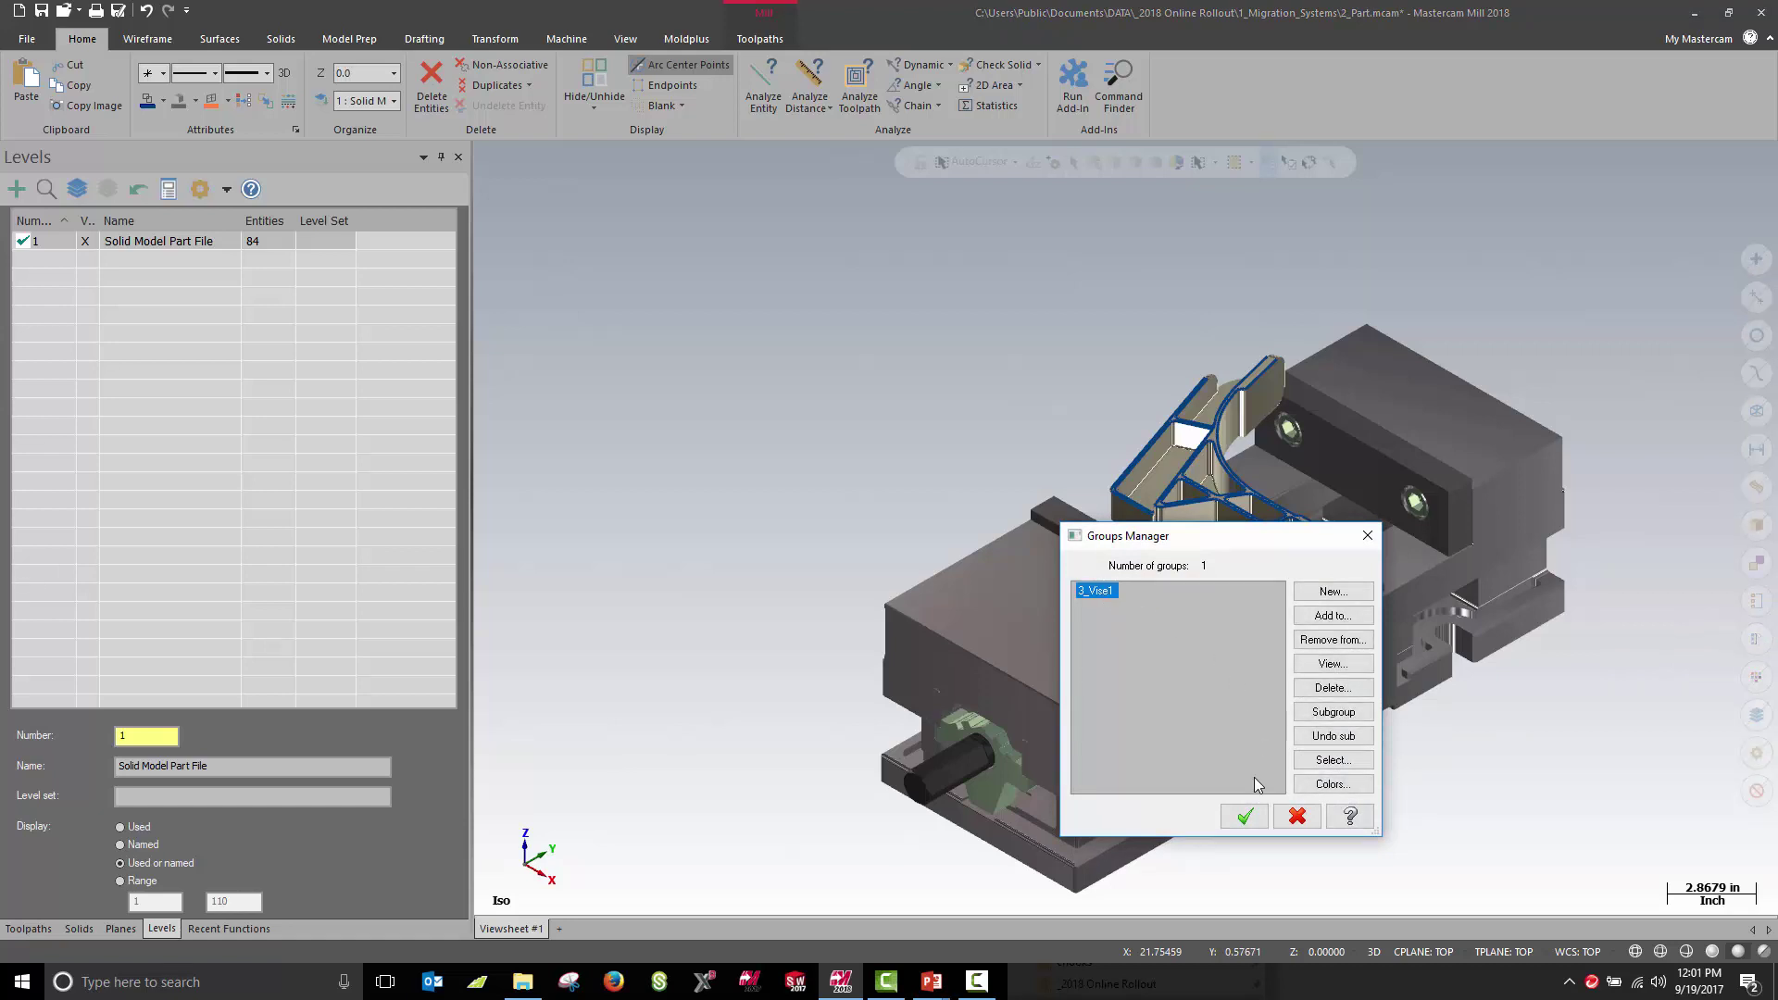
left_click(1246, 816)
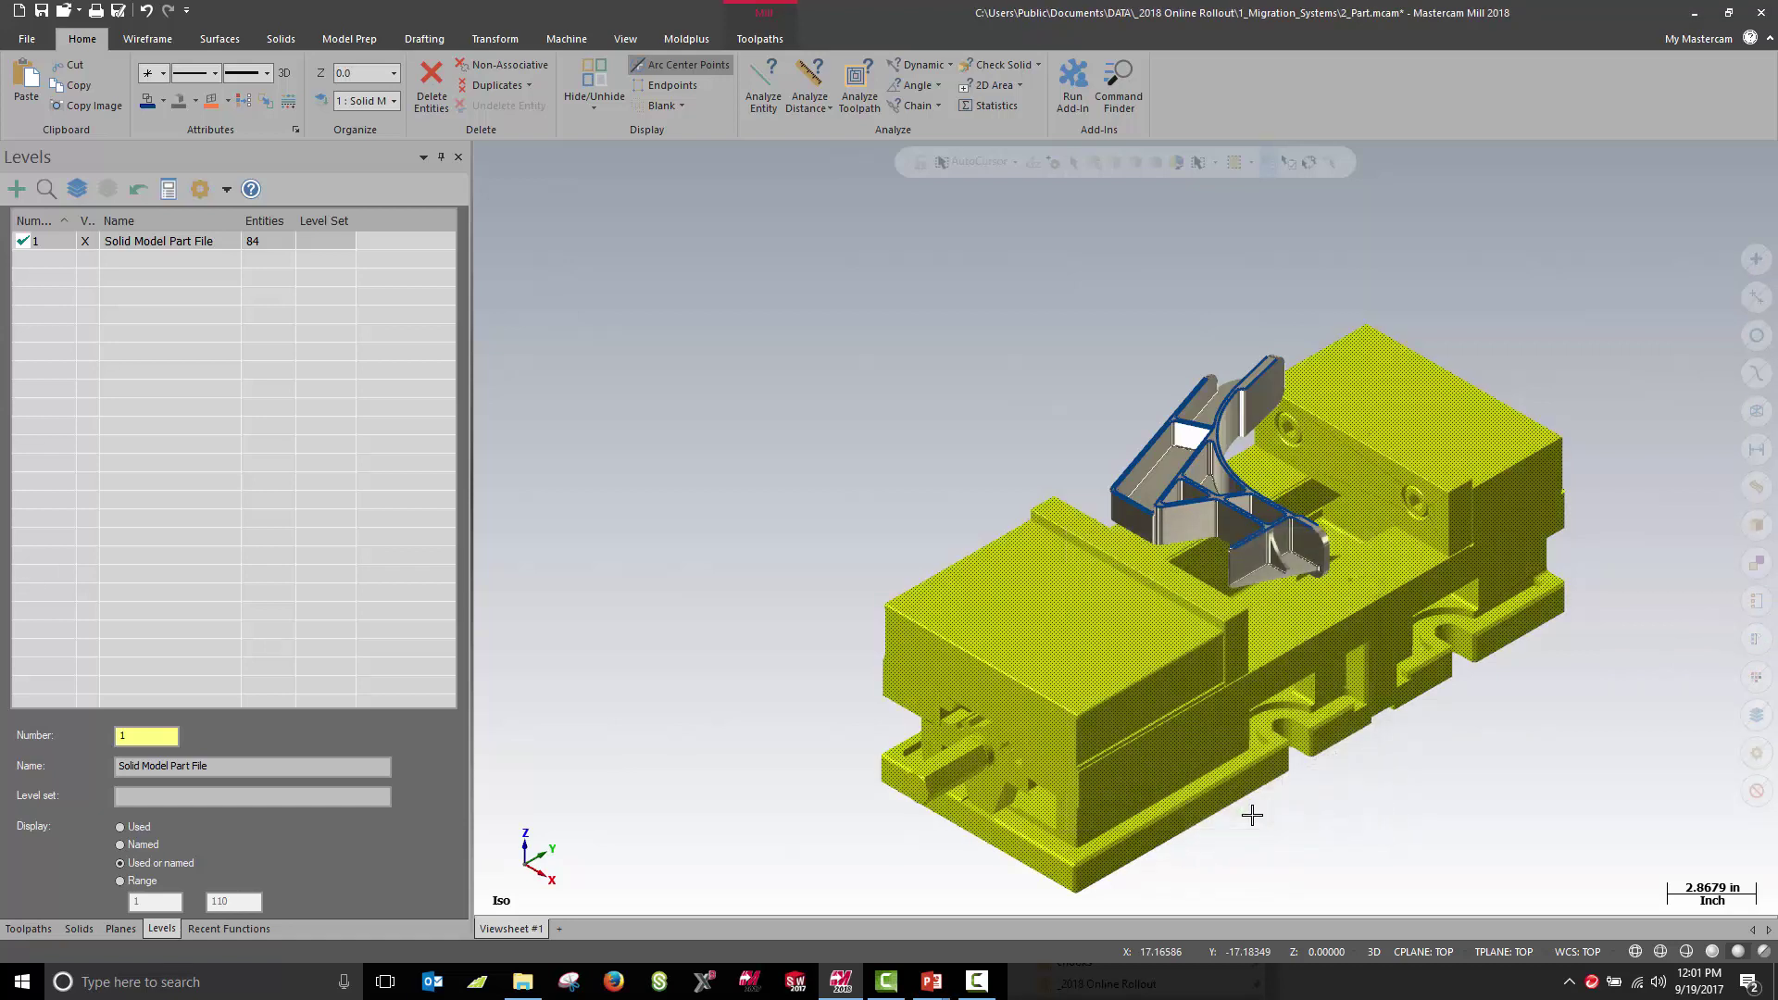
Move the selected vise entities to level 100 instead of the active level.
right_click(904, 353)
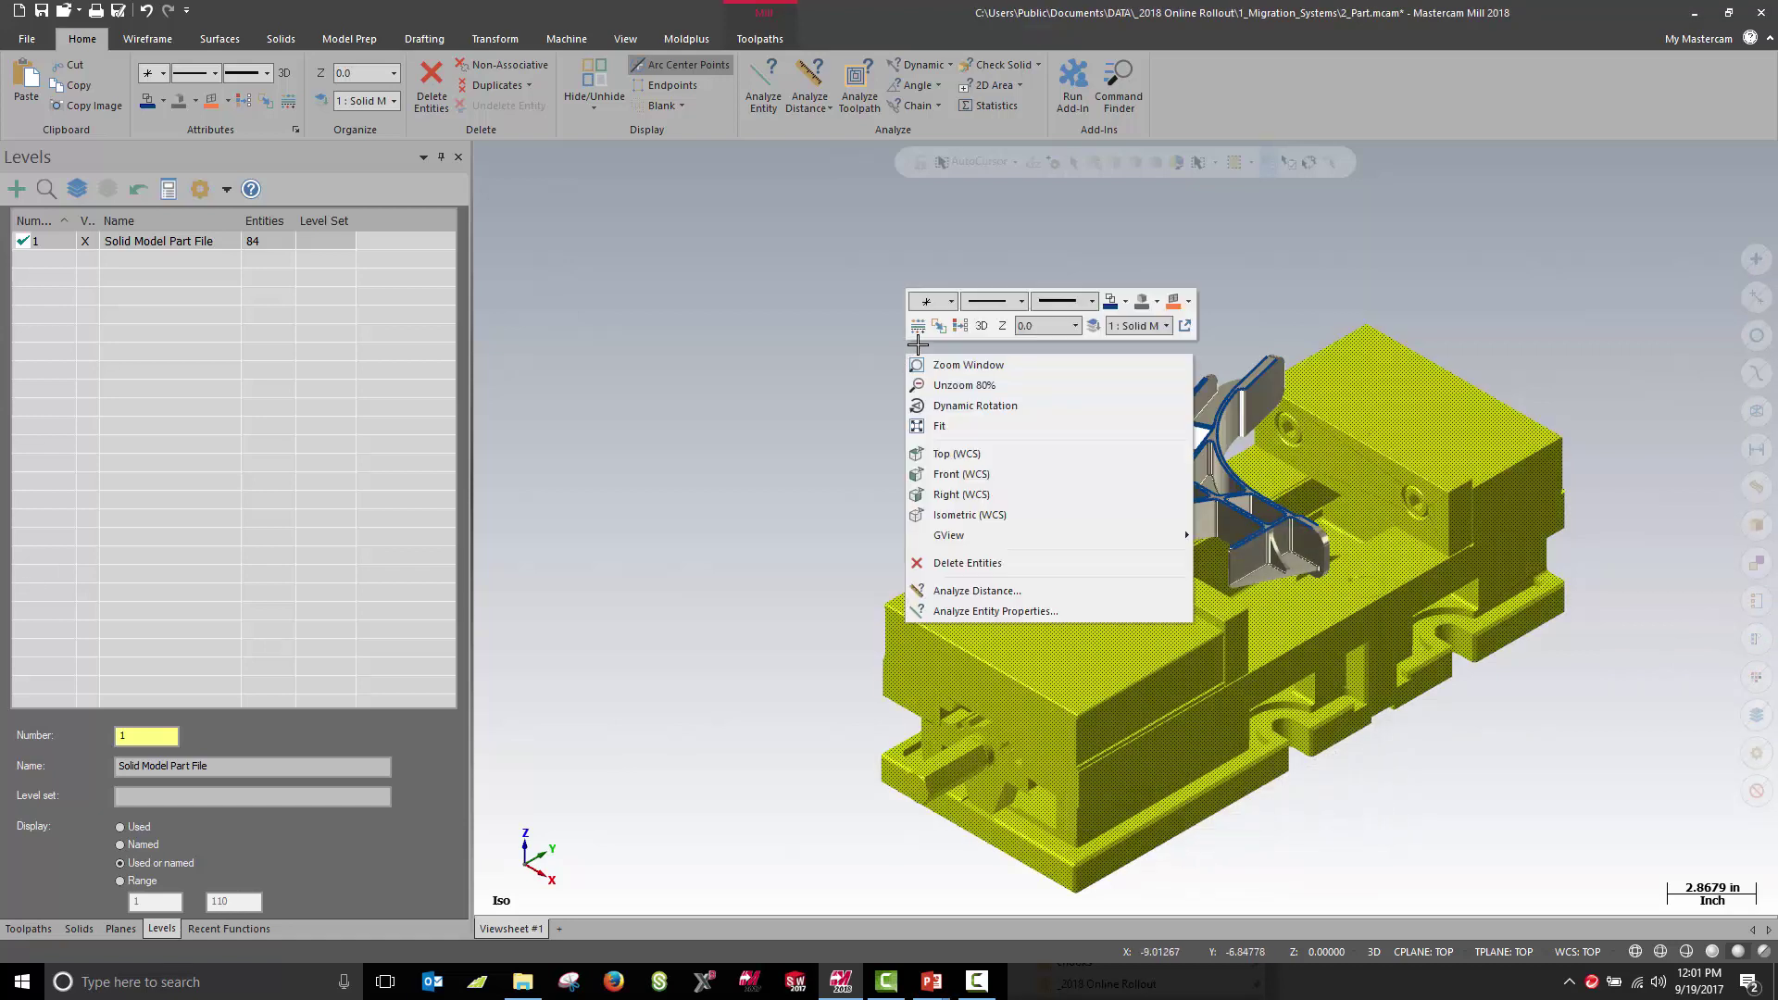
left_click(1090, 323)
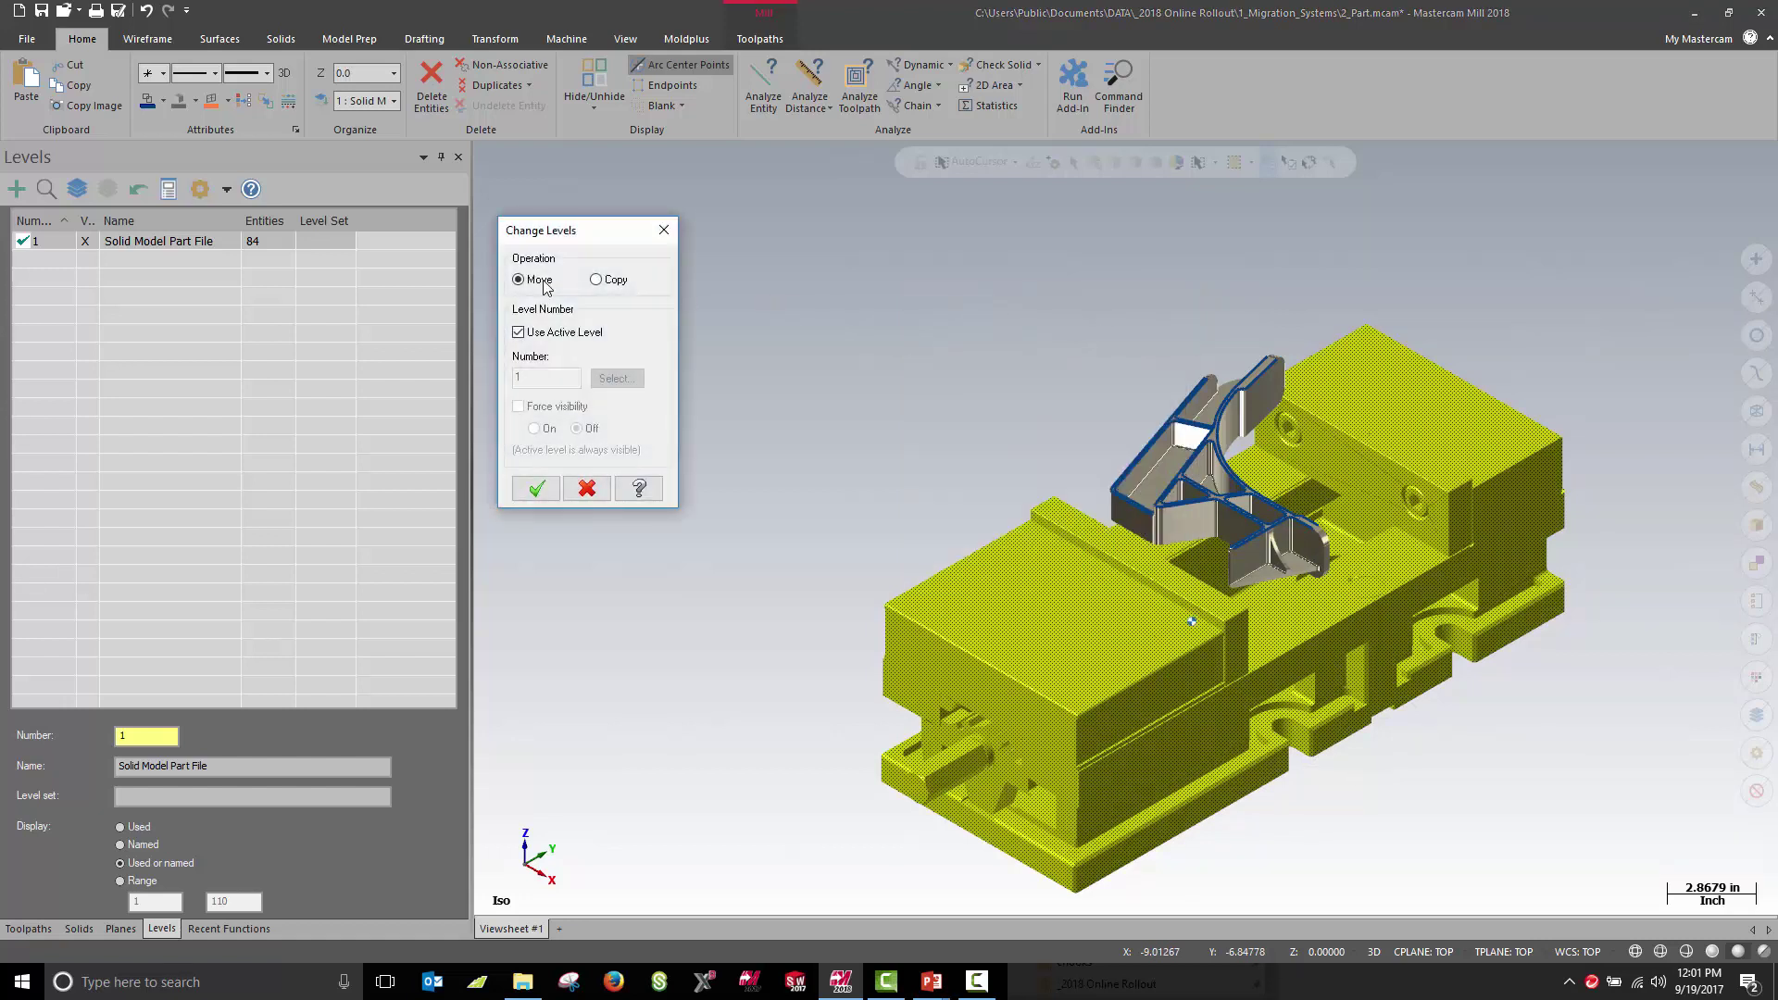
left_click(518, 333)
left_click(544, 379)
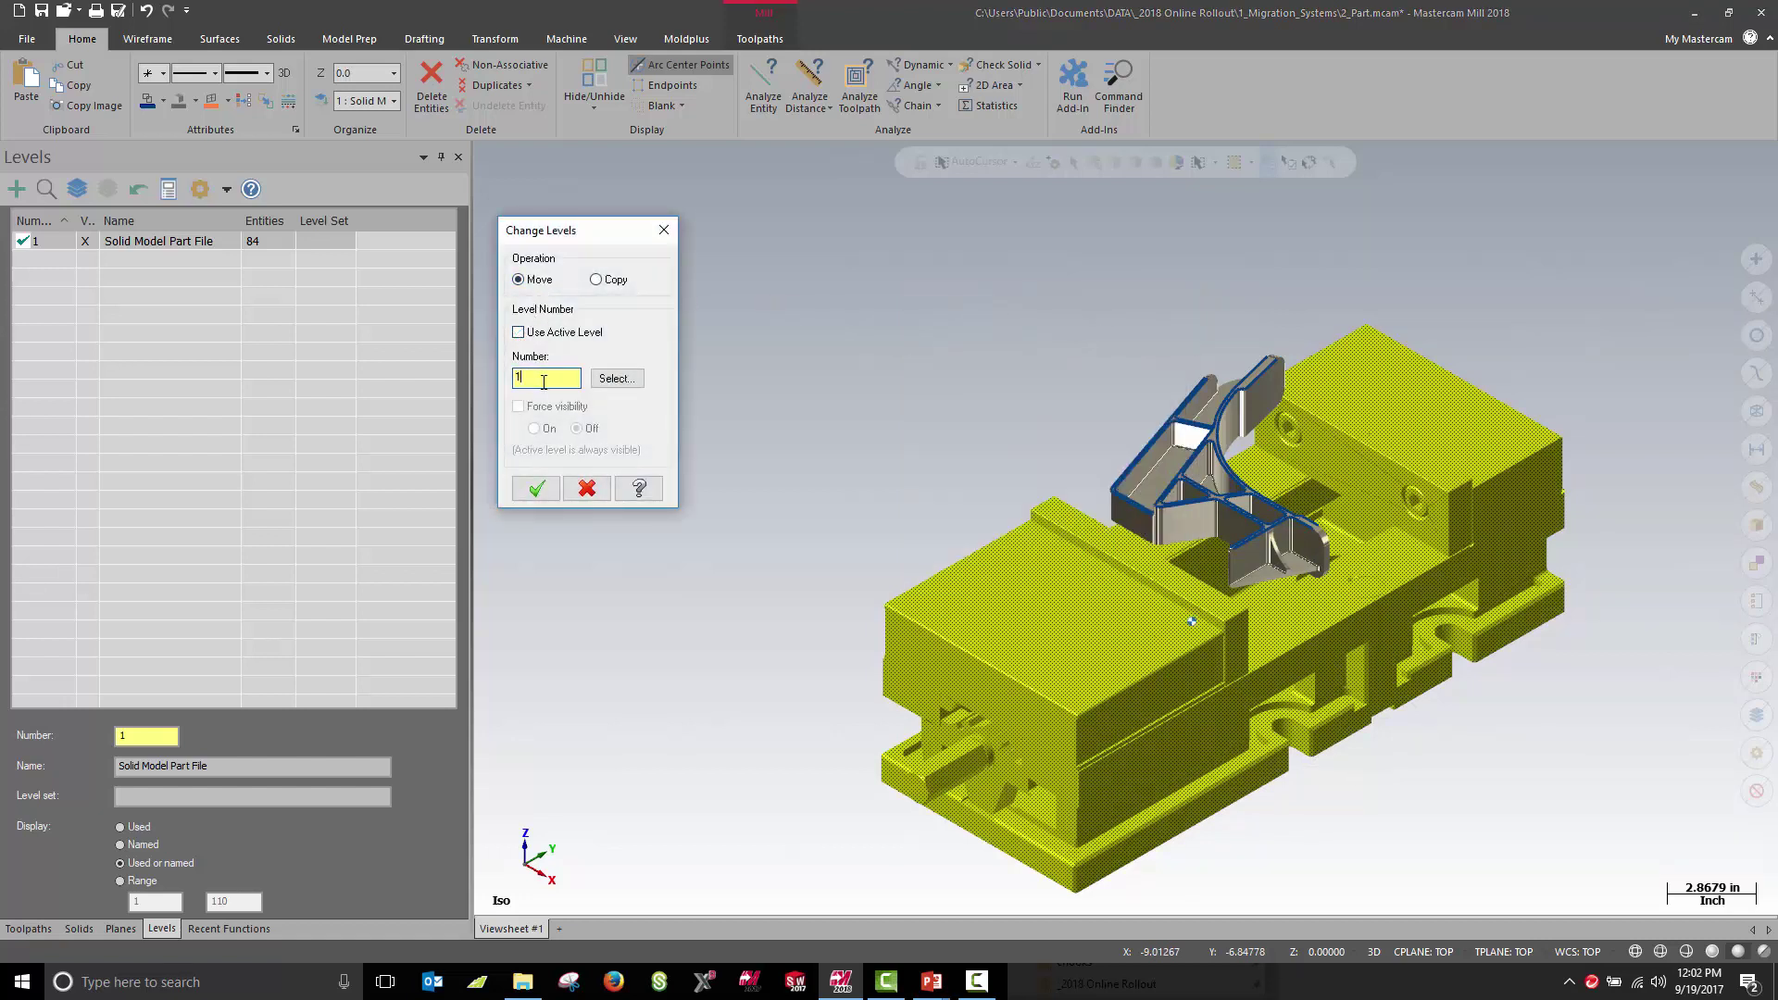
type("00")
left_click(542, 491)
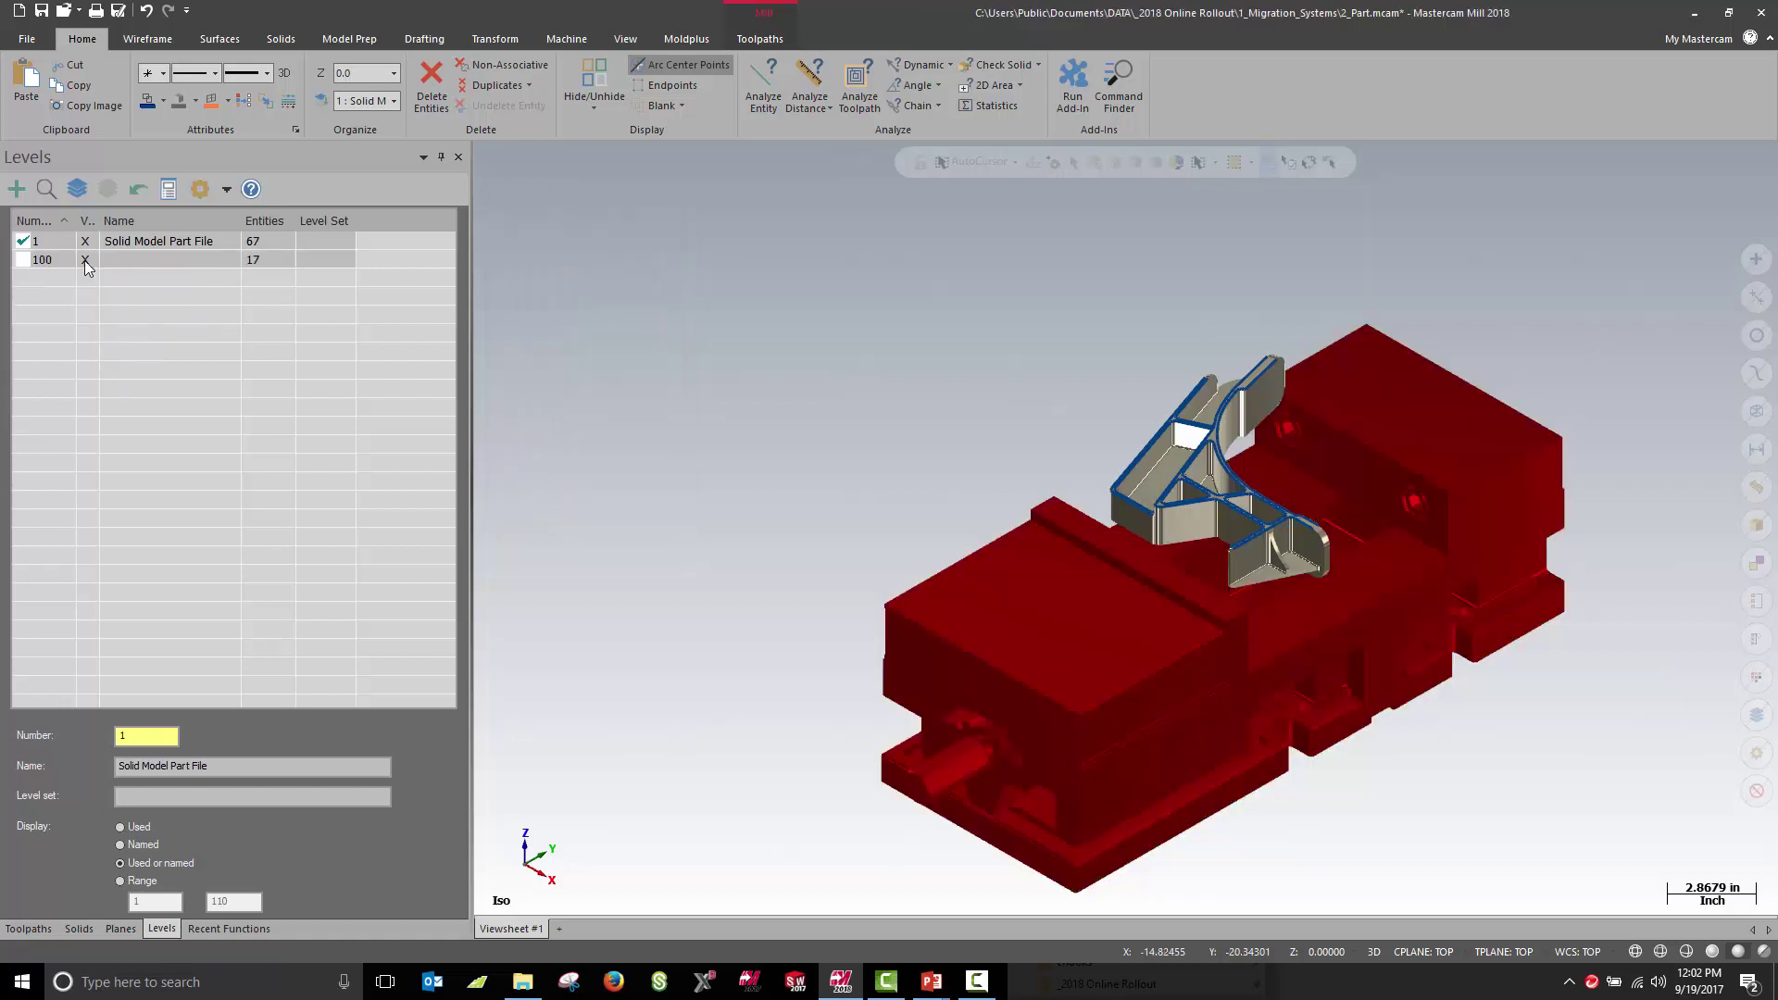
Hide level 100 to check that it holds the vise, and make the level visible again.
left_click(85, 259)
left_click(85, 260)
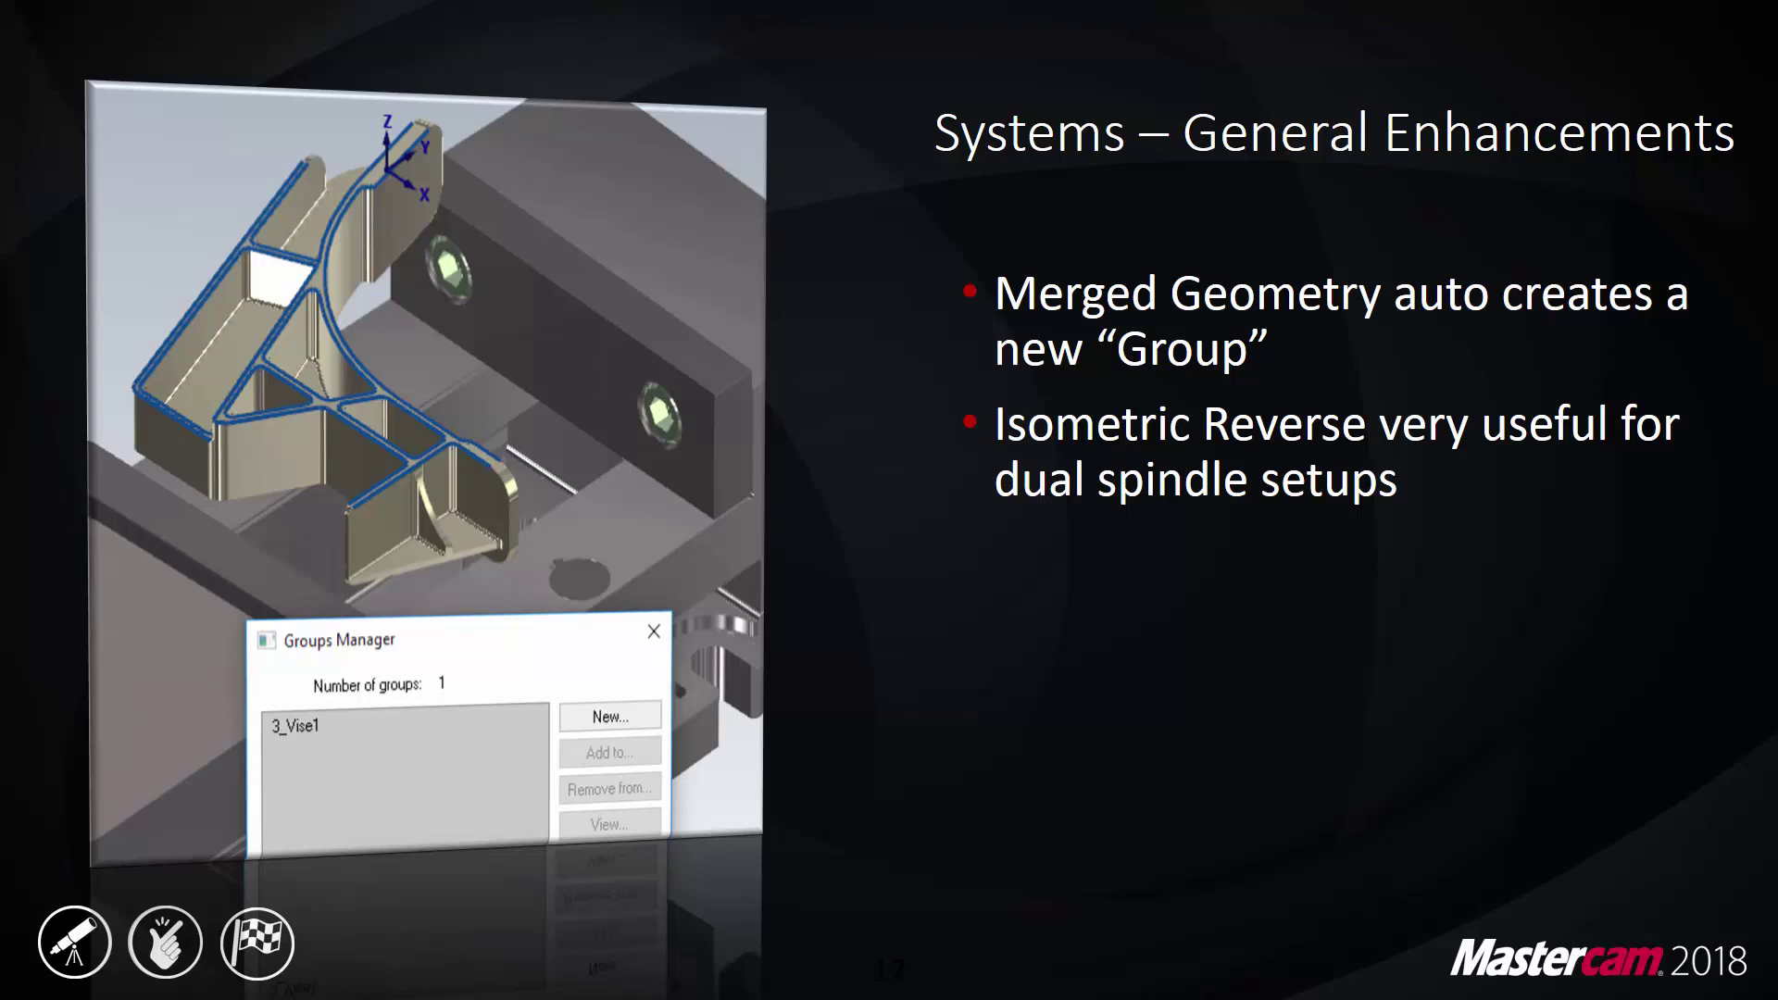
key("alt+Tab")
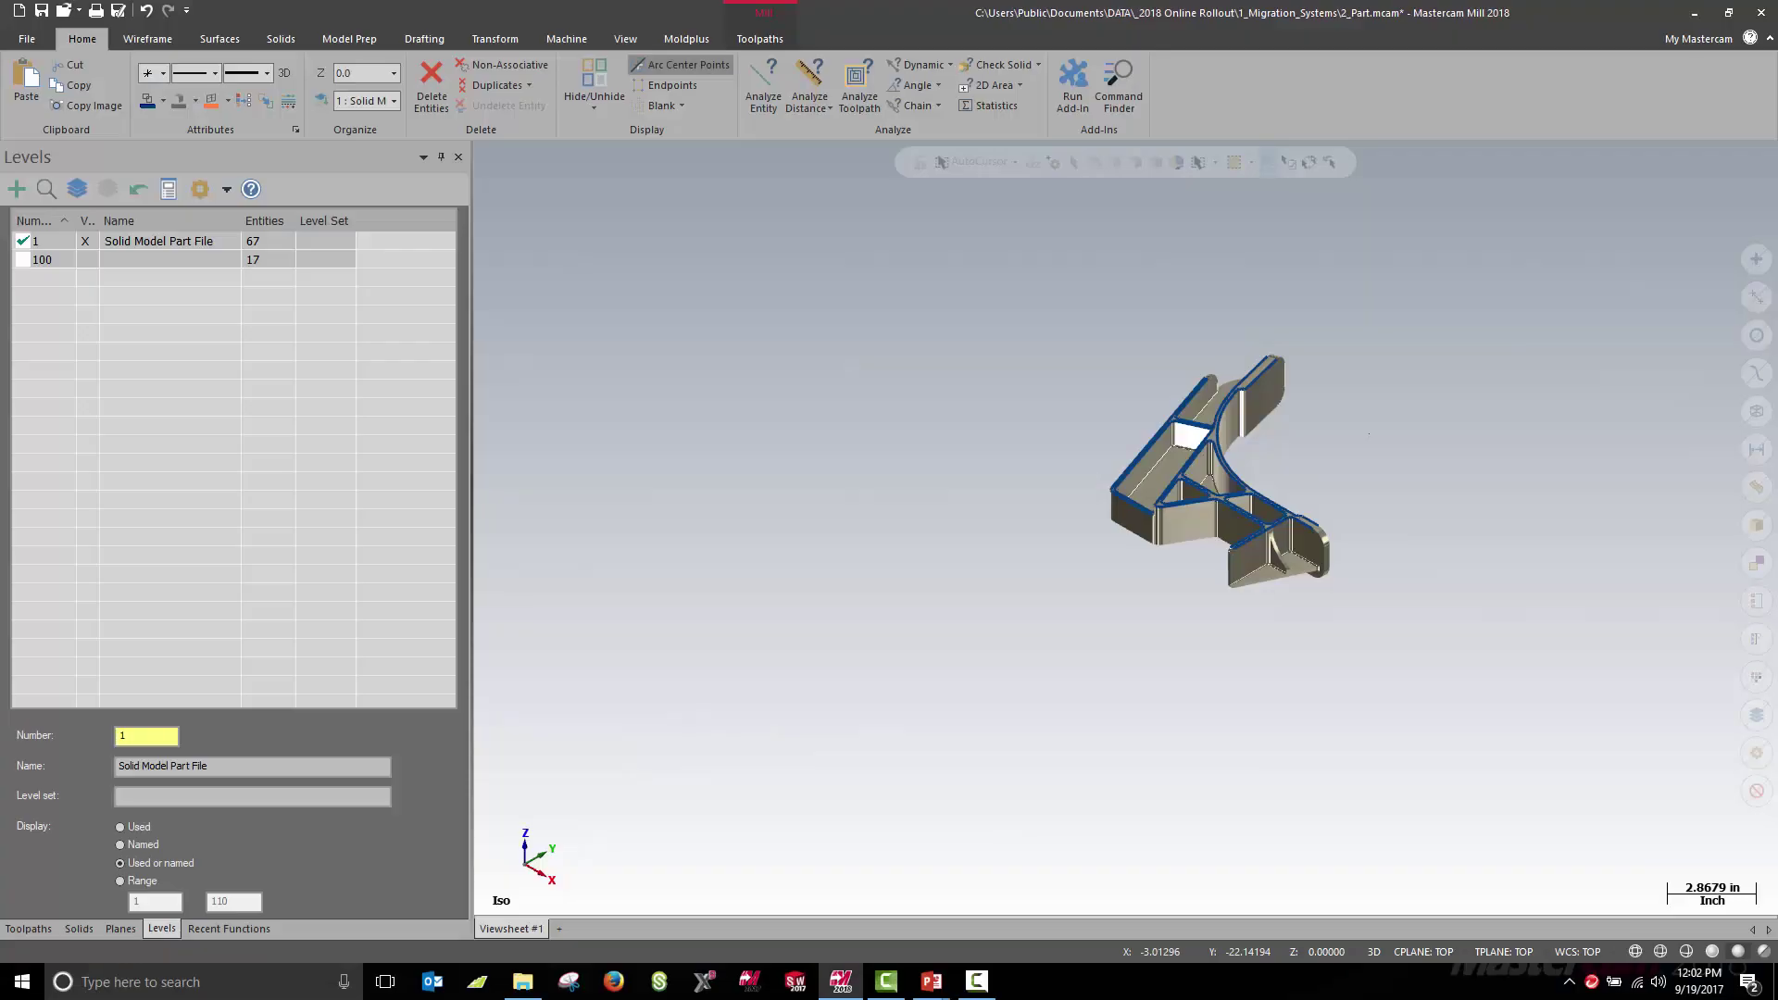
left_click(85, 259)
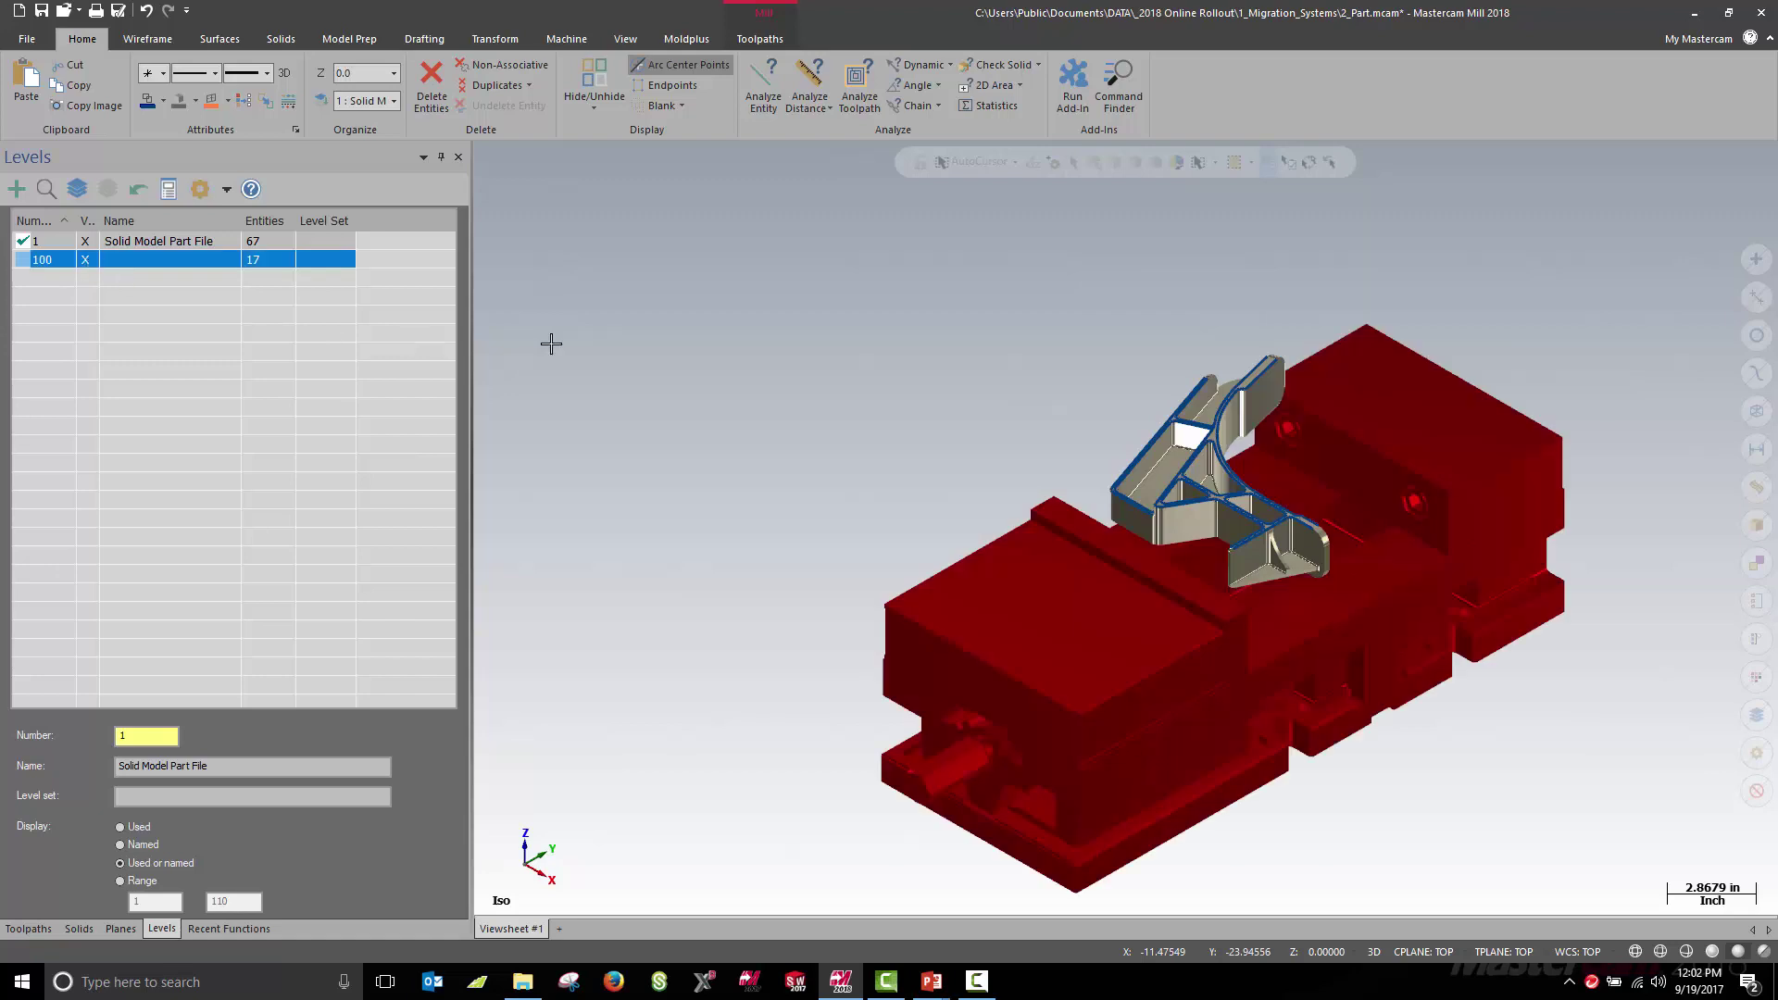
Orient the model to the Top view and clear the group colors from the vise.
right_click(766, 322)
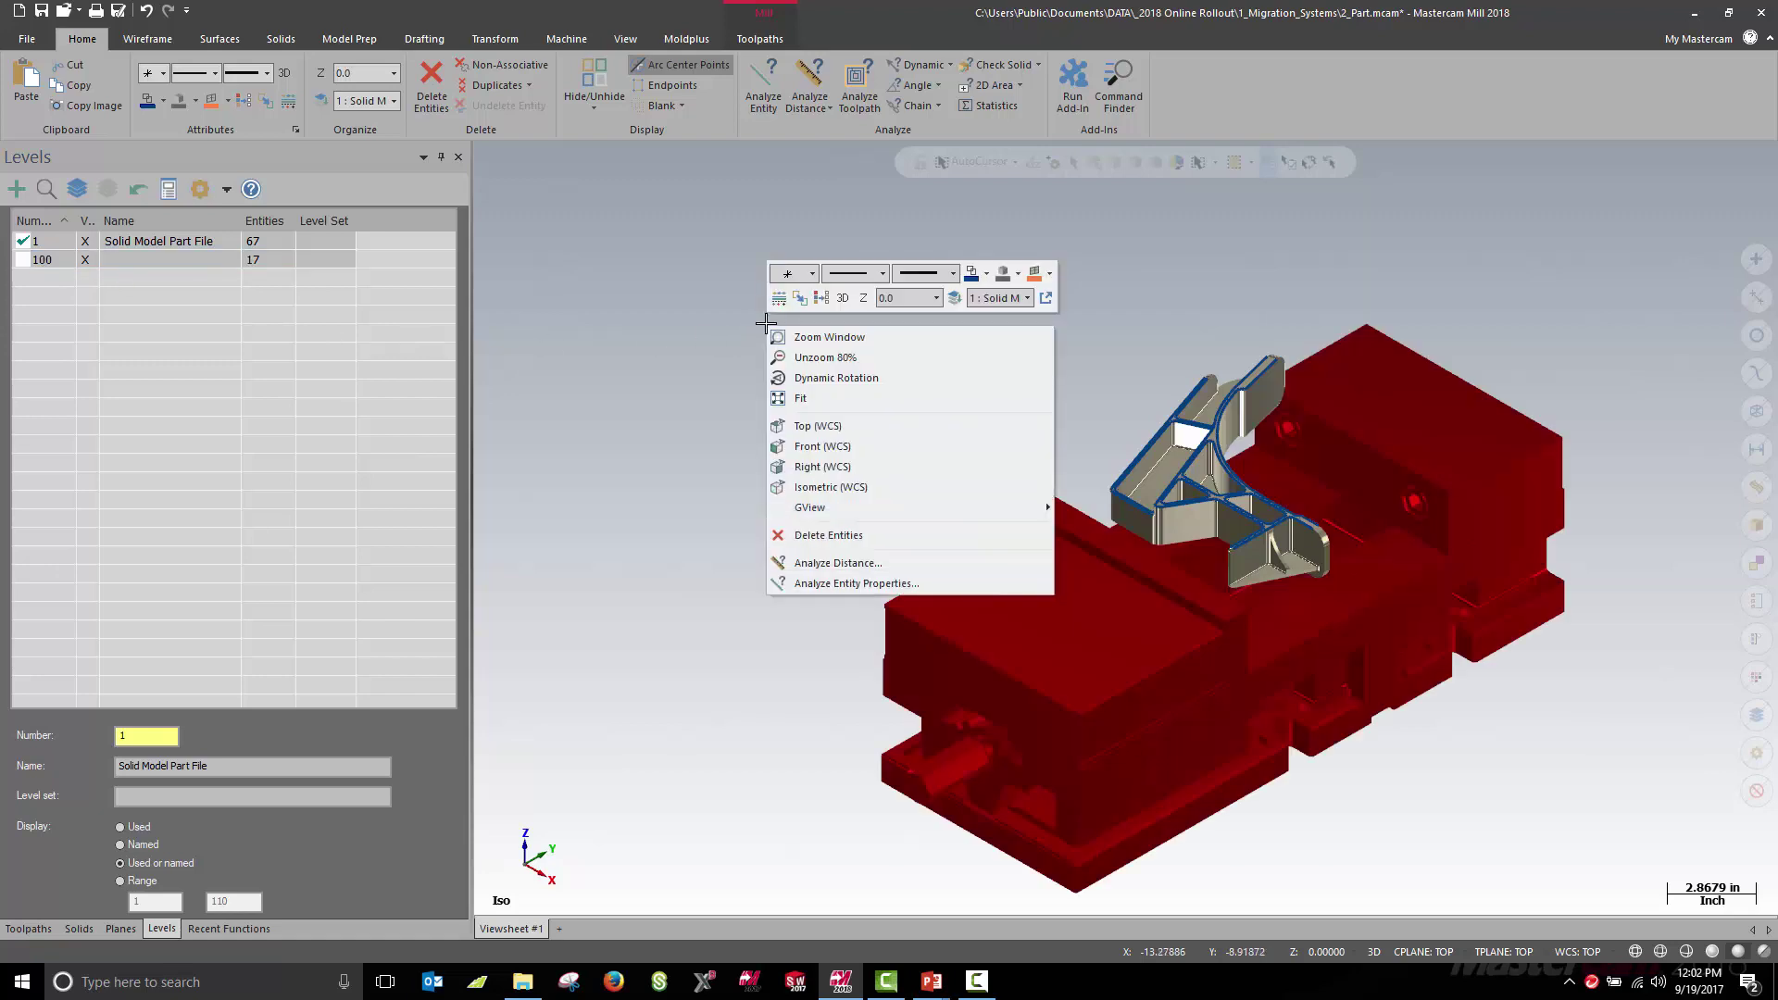
left_click(872, 487)
right_click(715, 242)
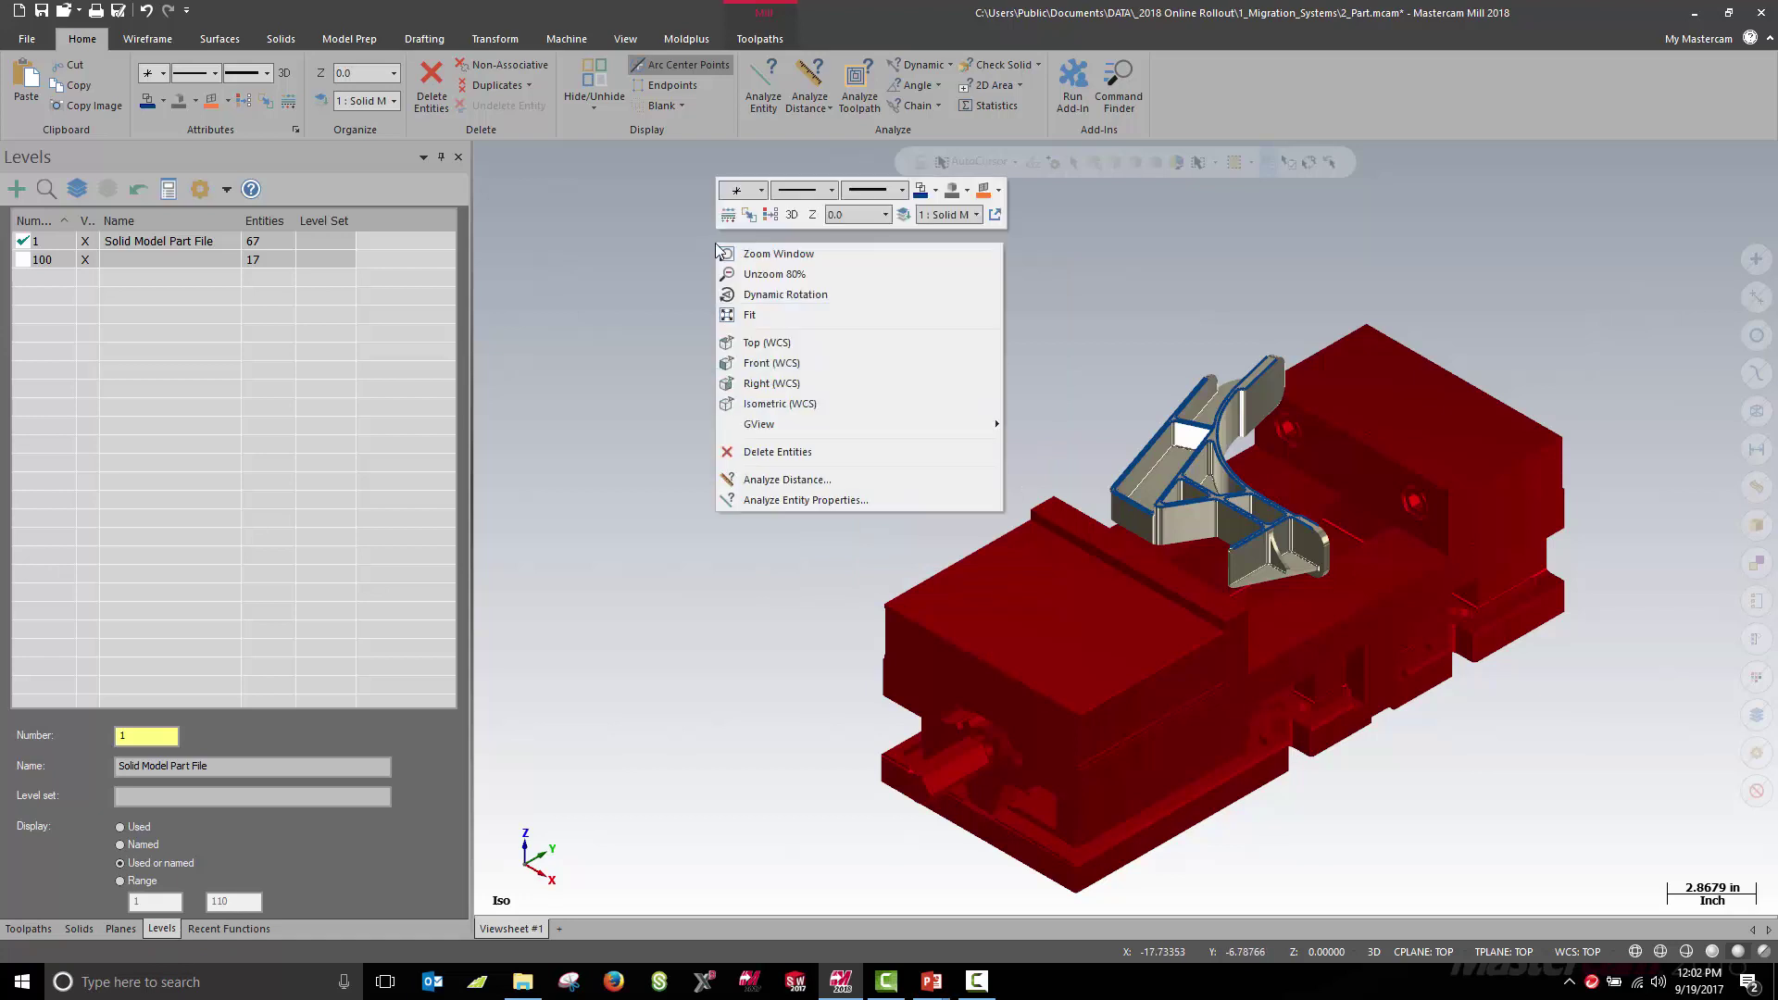
left_click(768, 350)
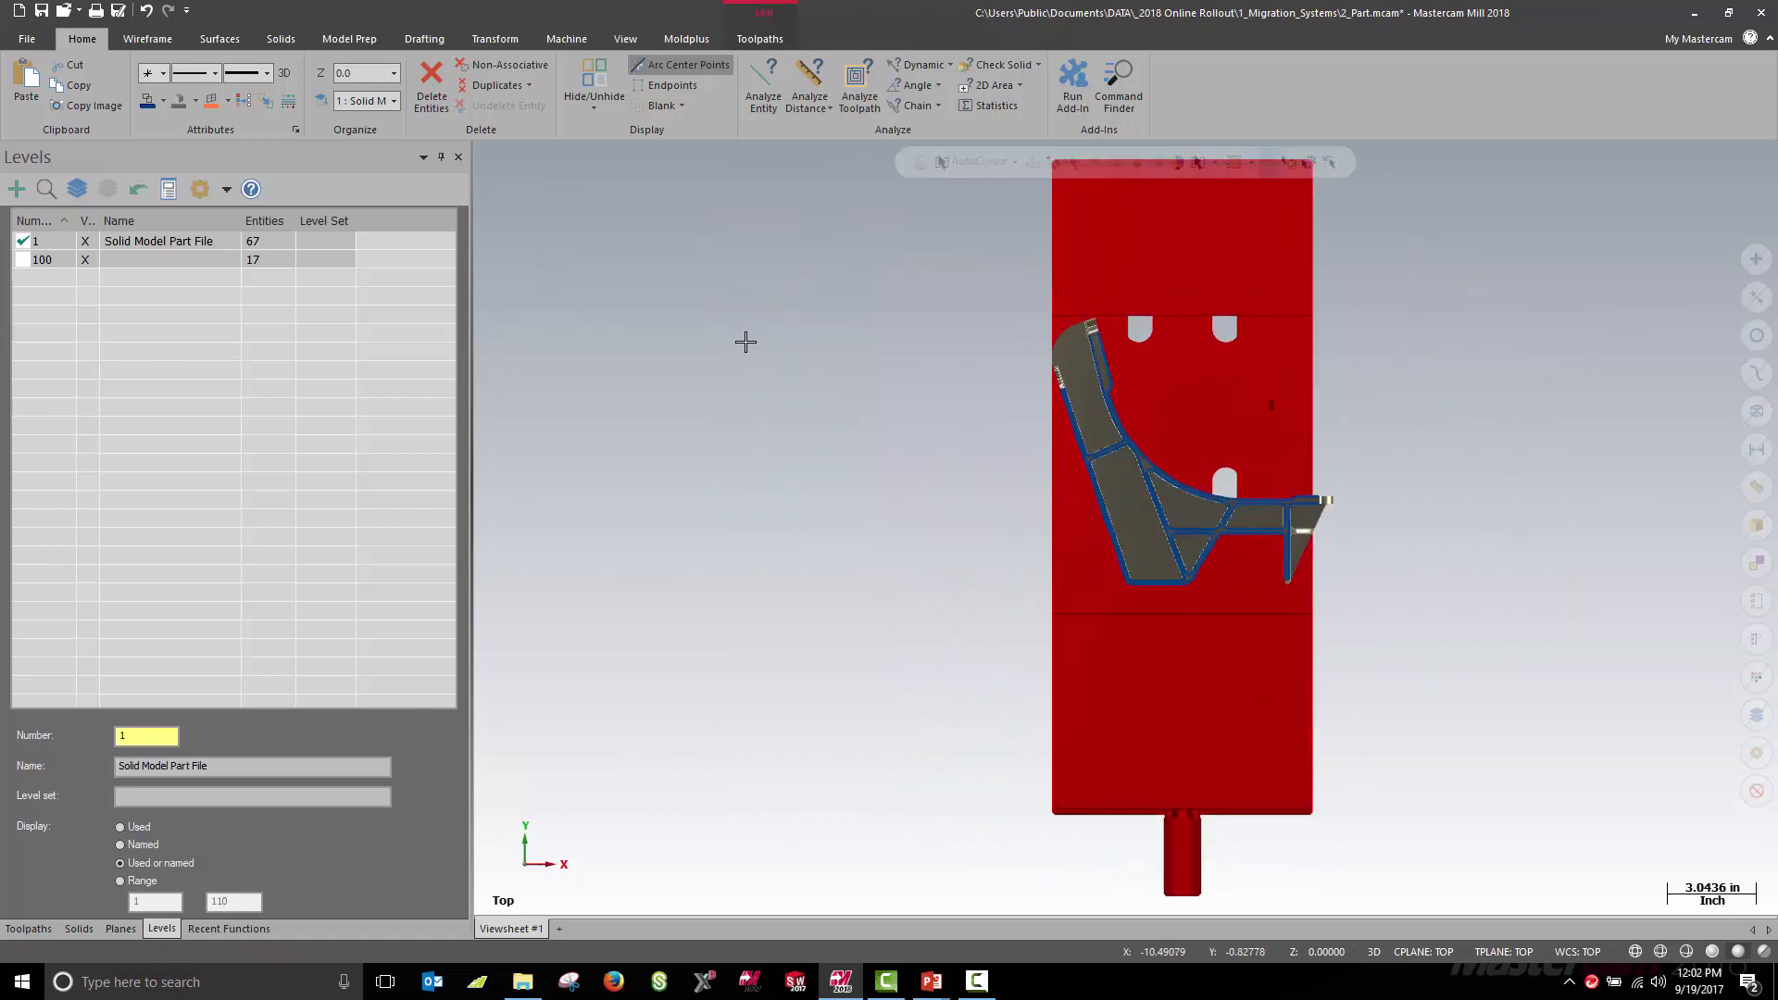
right_click(747, 344)
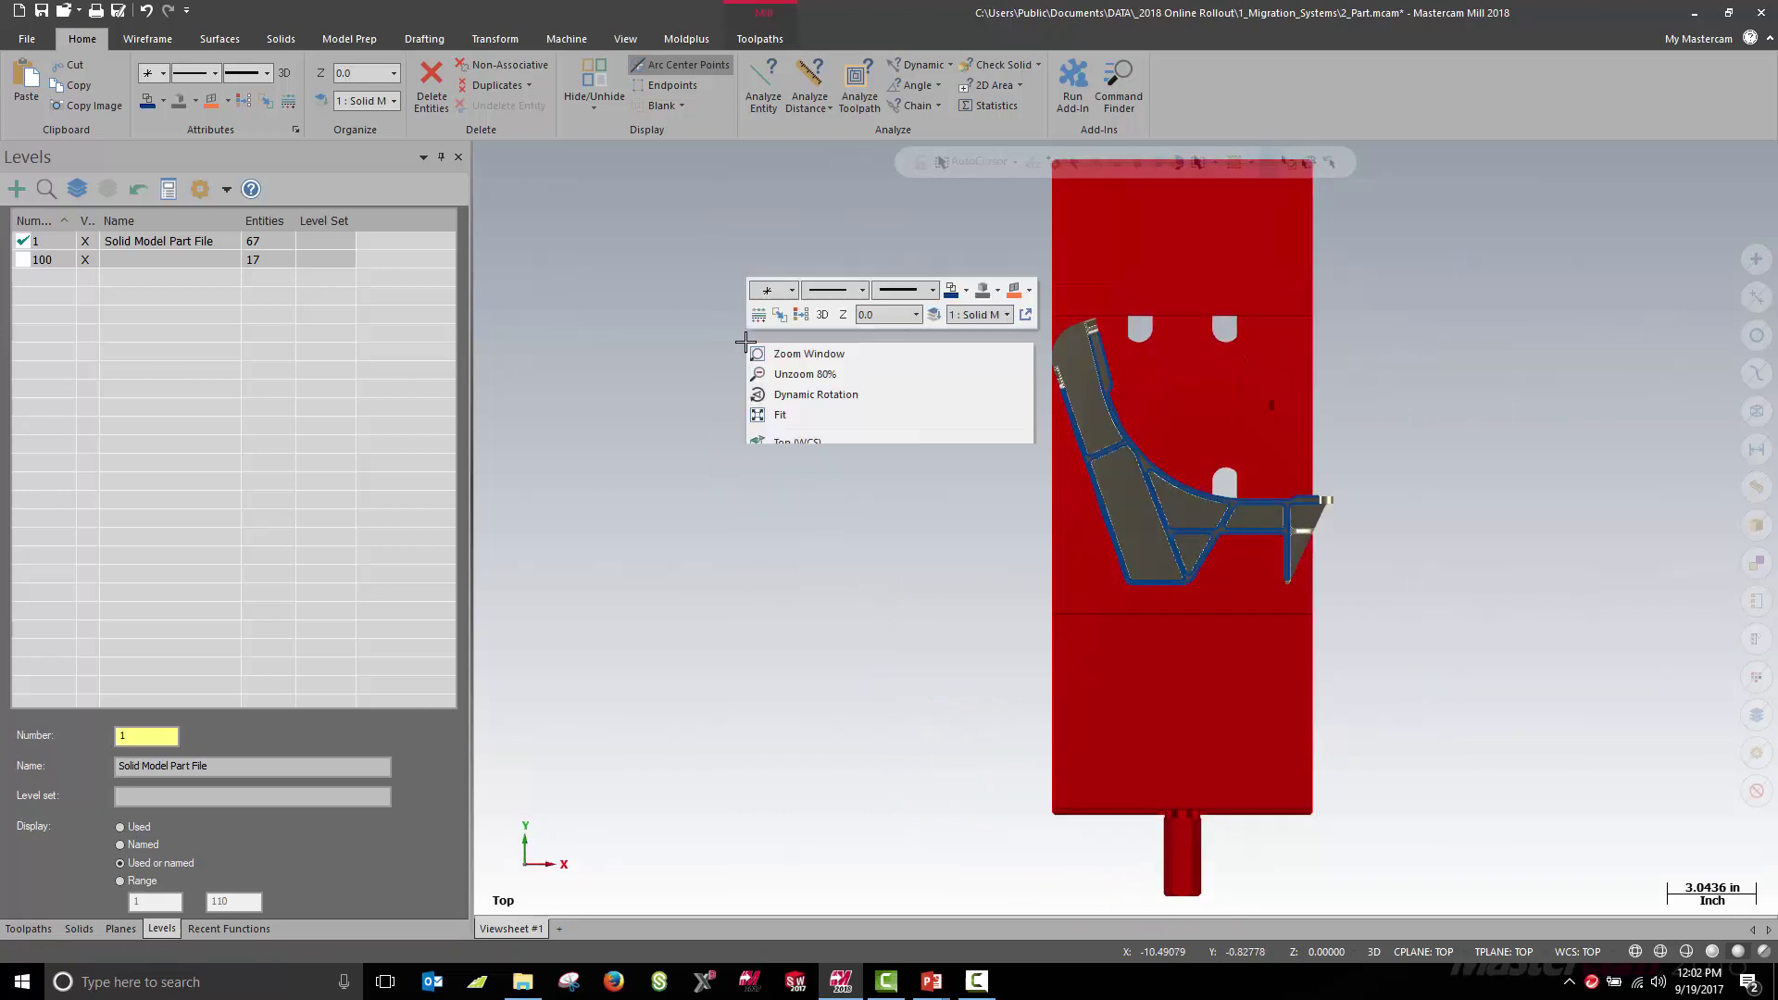
left_click(799, 314)
Compare the Isometric, Trimetric and Isometric Reverse views of the part and vise.
right_click(658, 287)
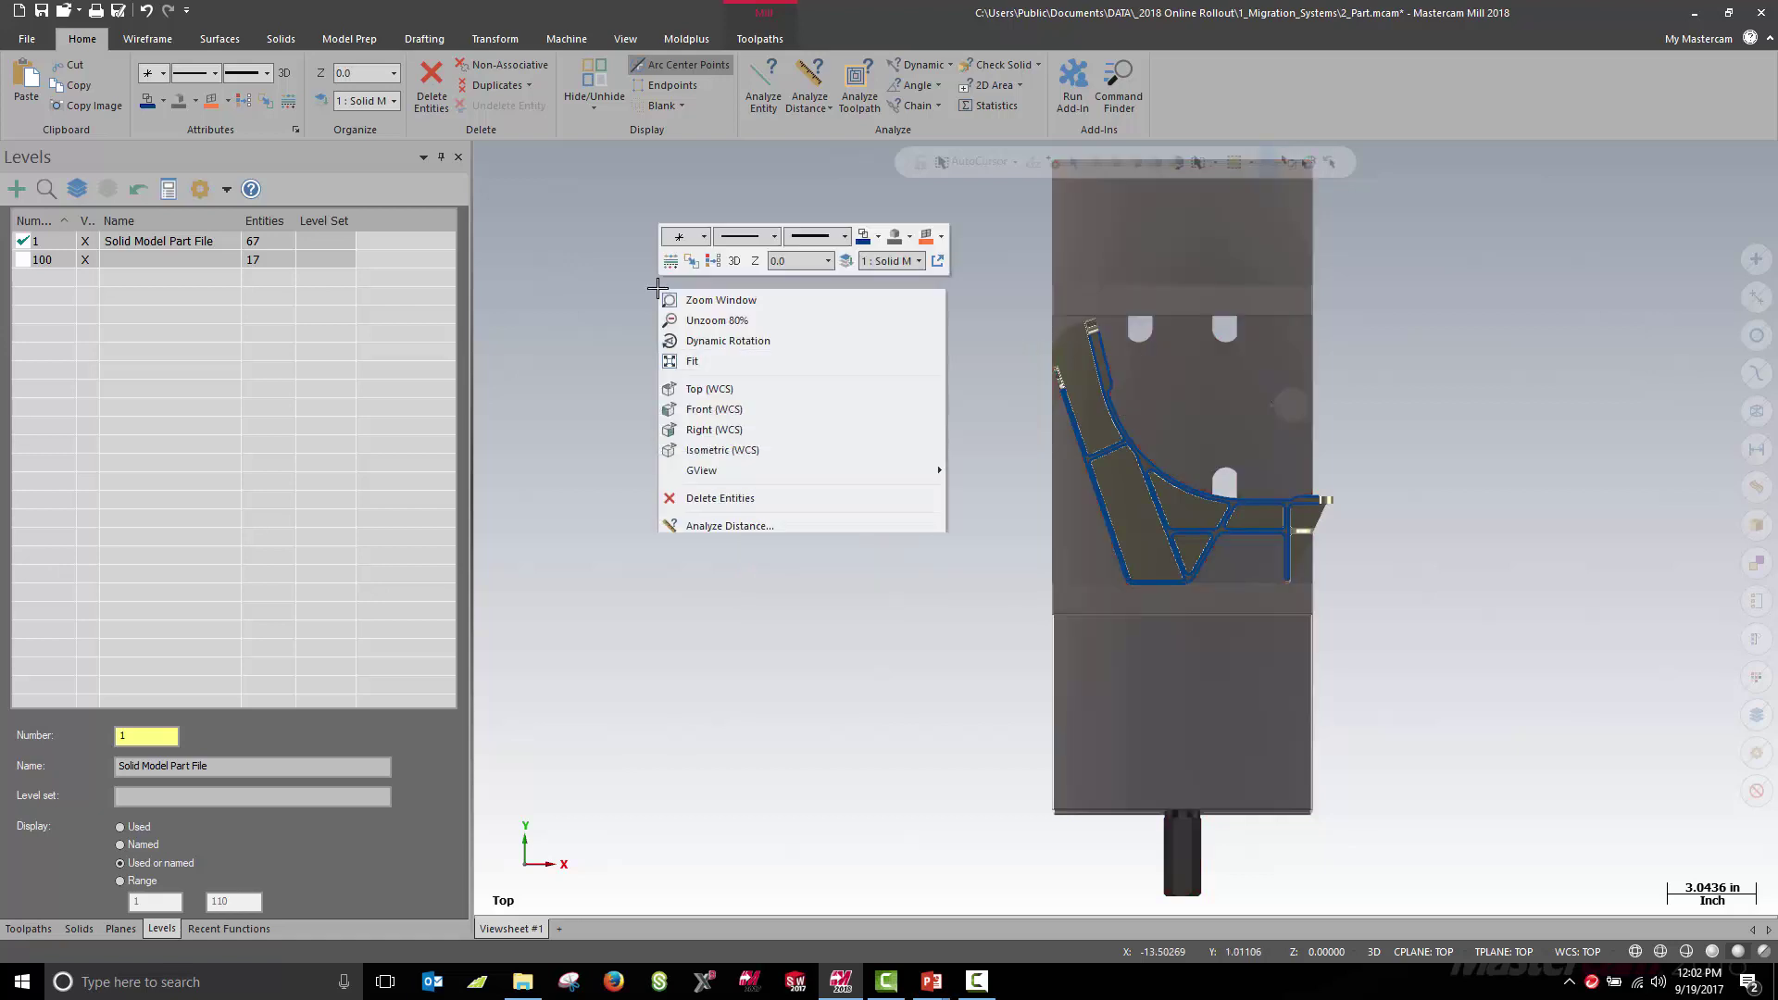
left_click(743, 451)
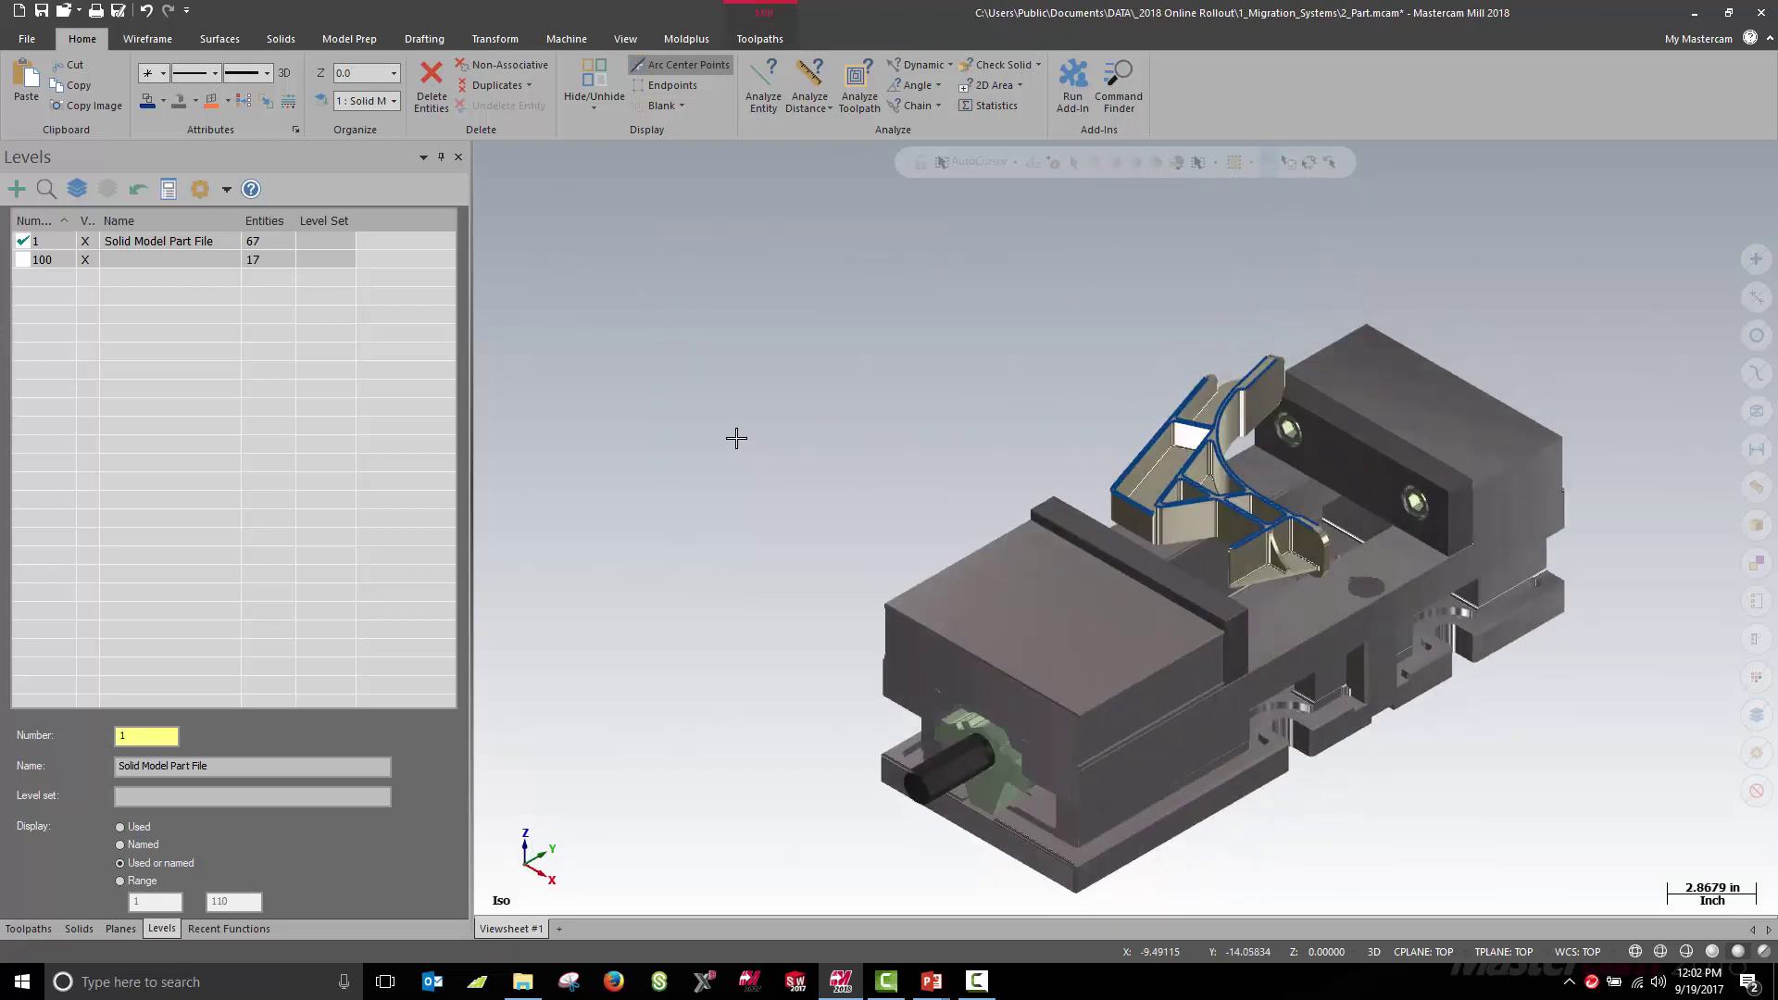
right_click(739, 445)
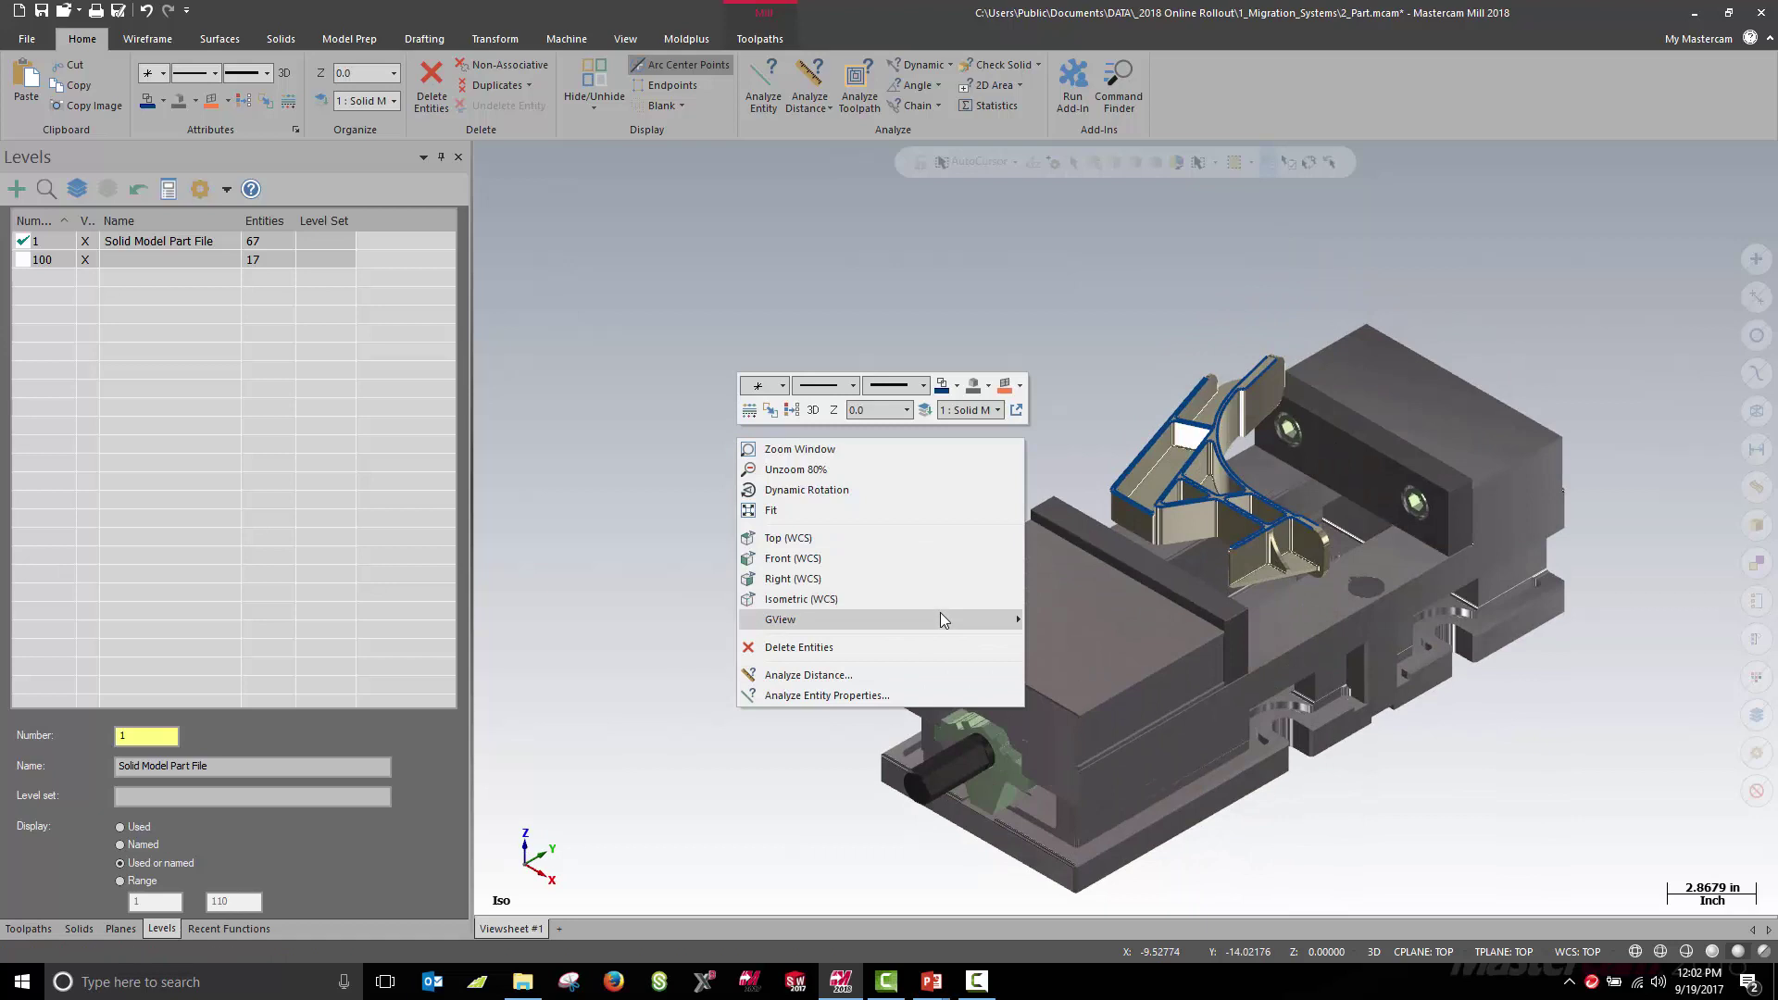
mouse_move(940, 616)
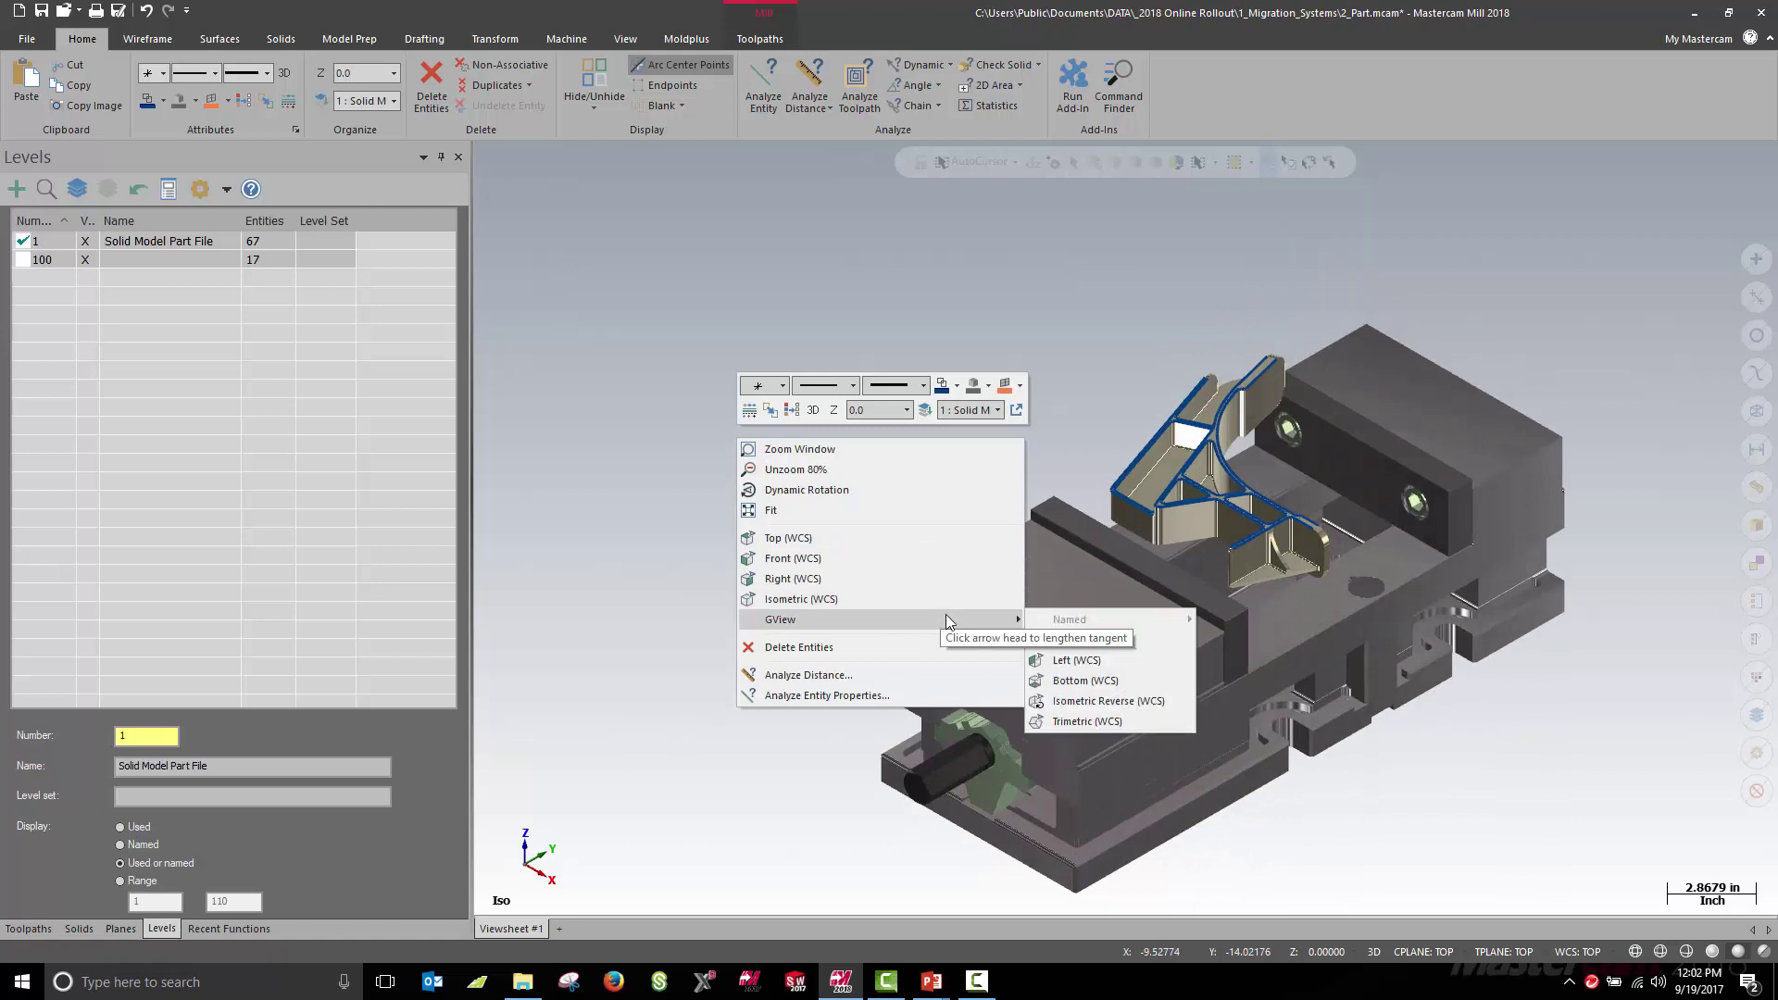
left_click(1139, 718)
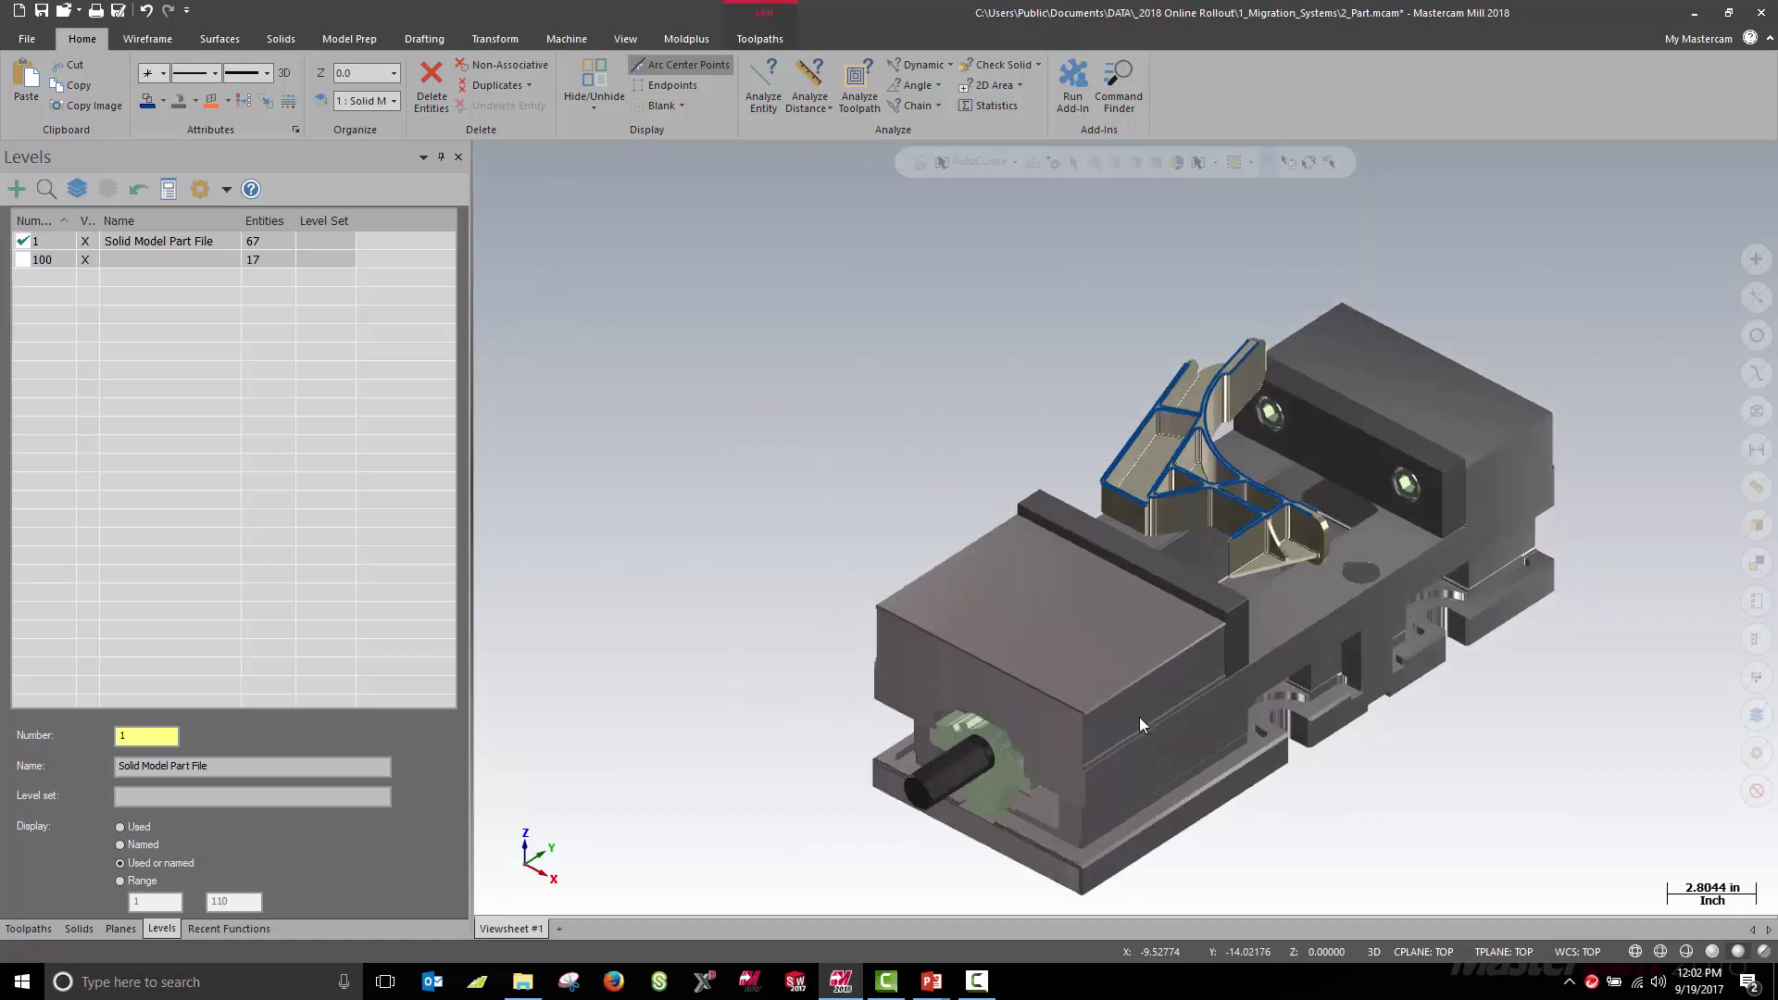
right_click(726, 331)
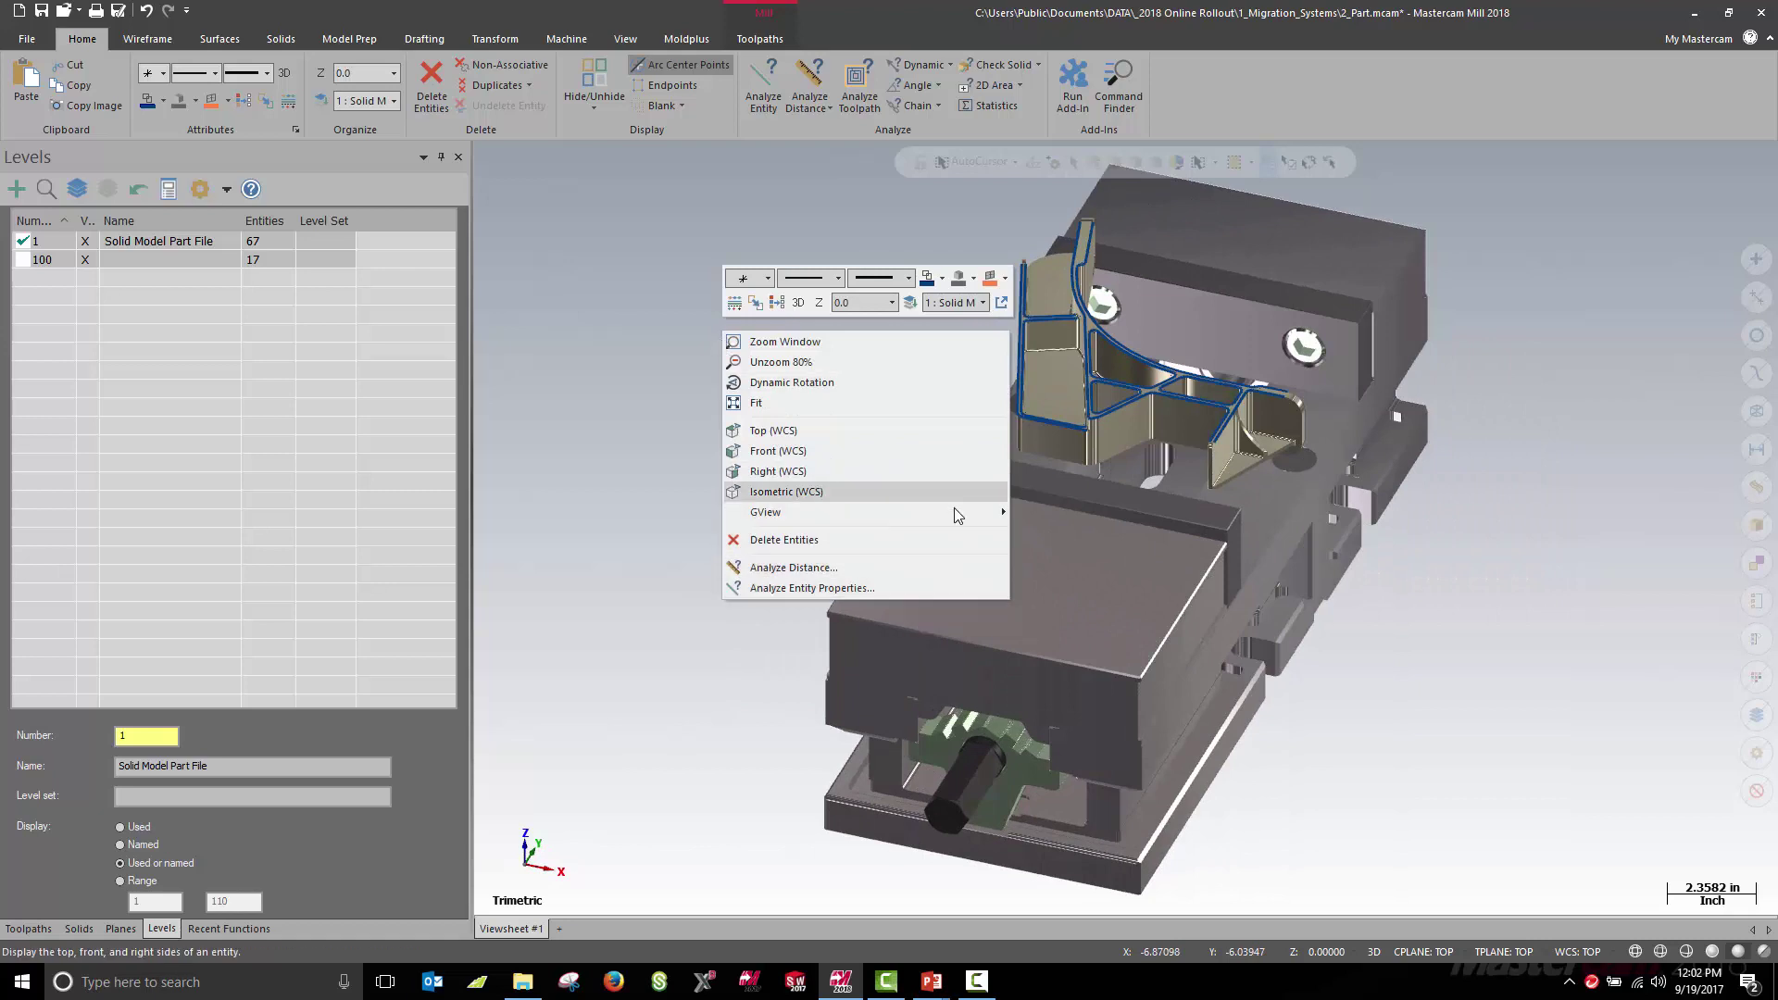
mouse_move(963, 511)
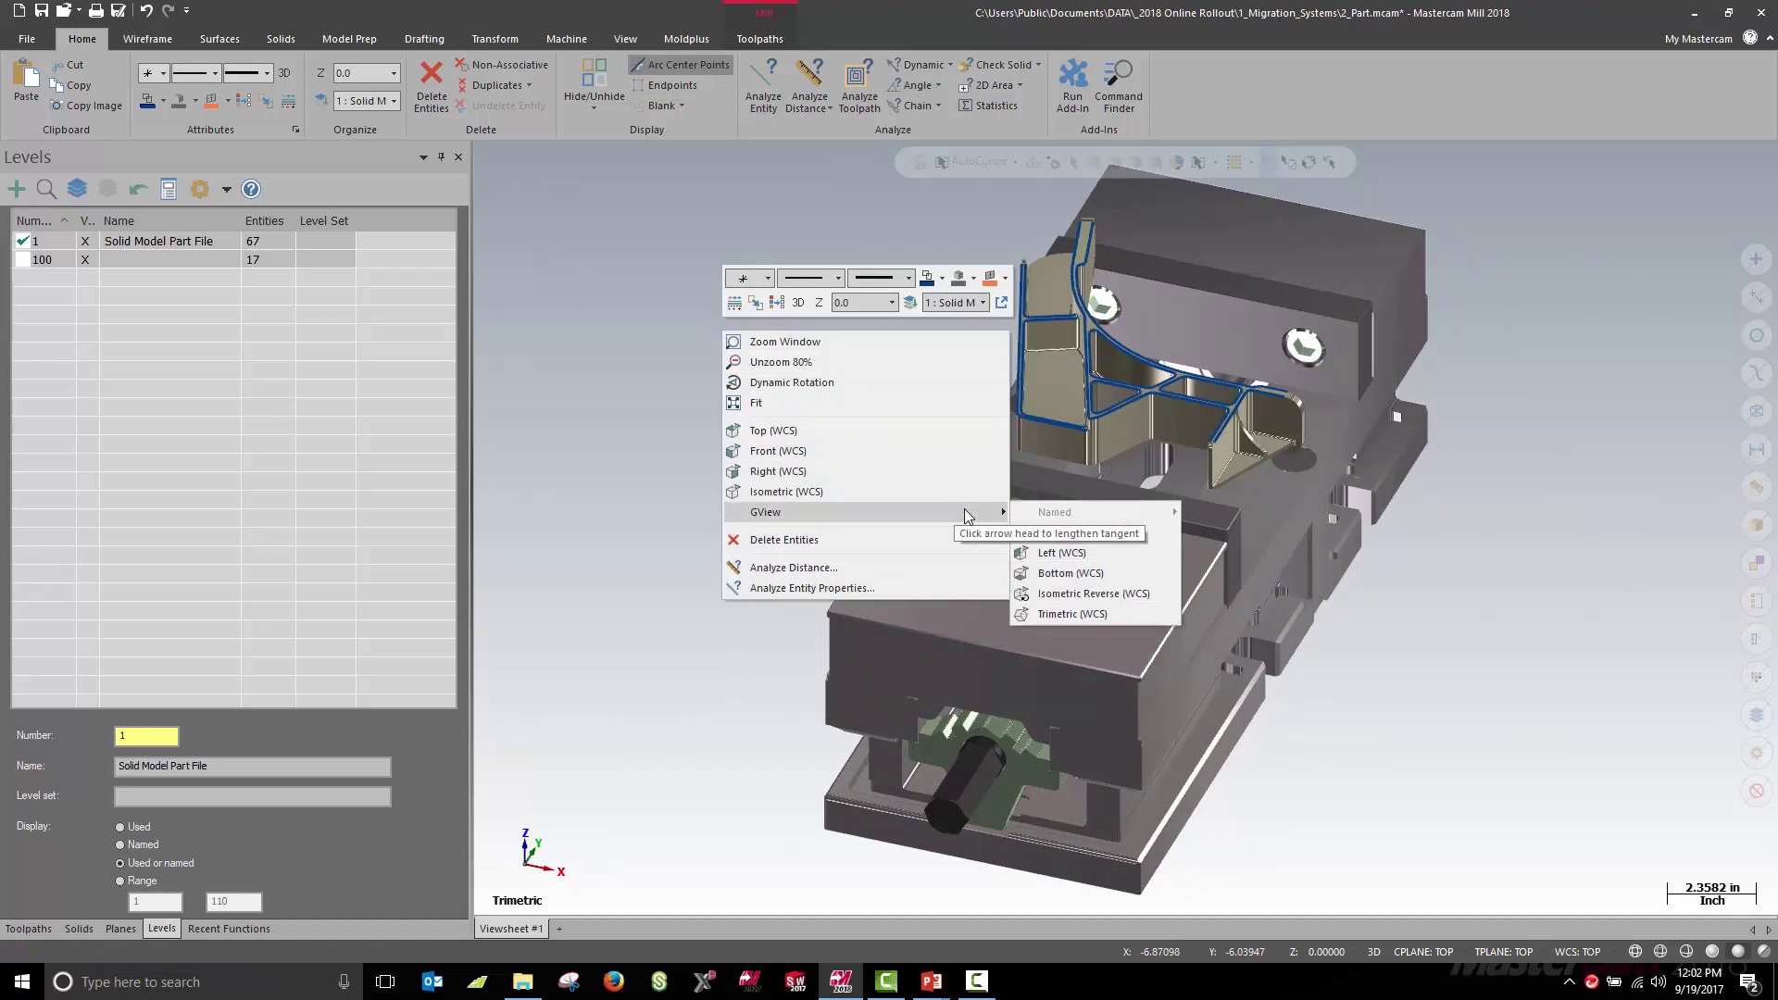
left_click(1128, 594)
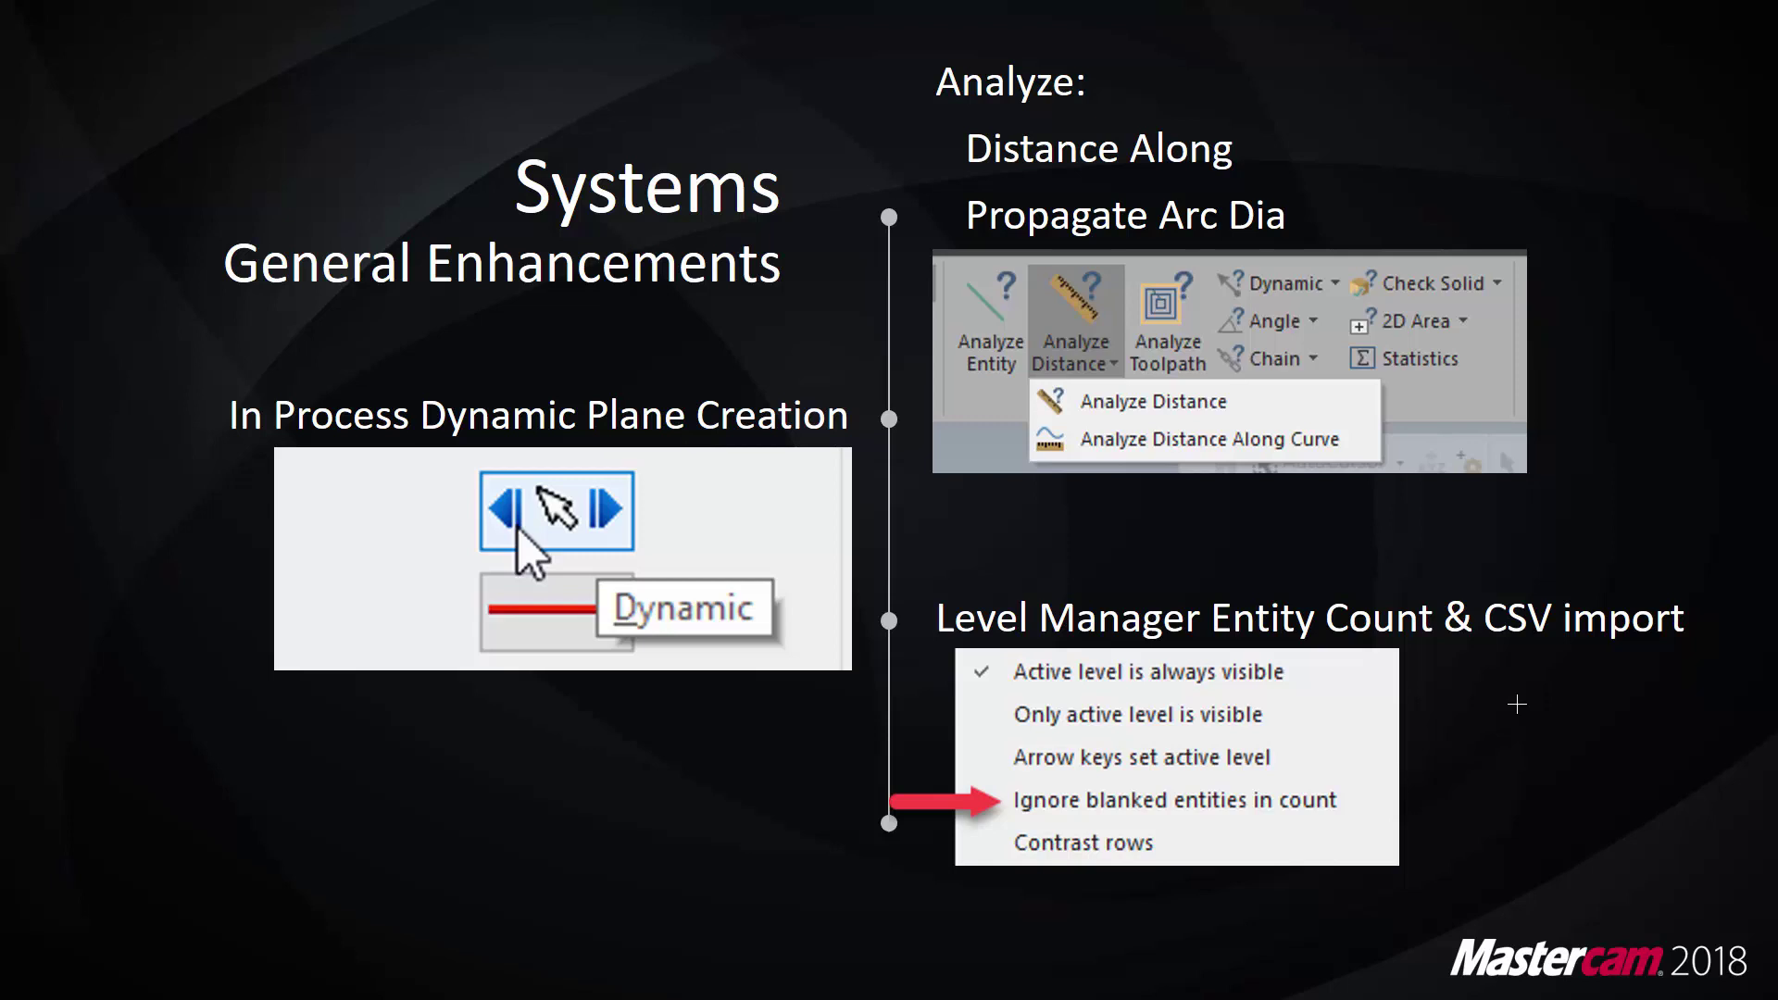
key("Right")
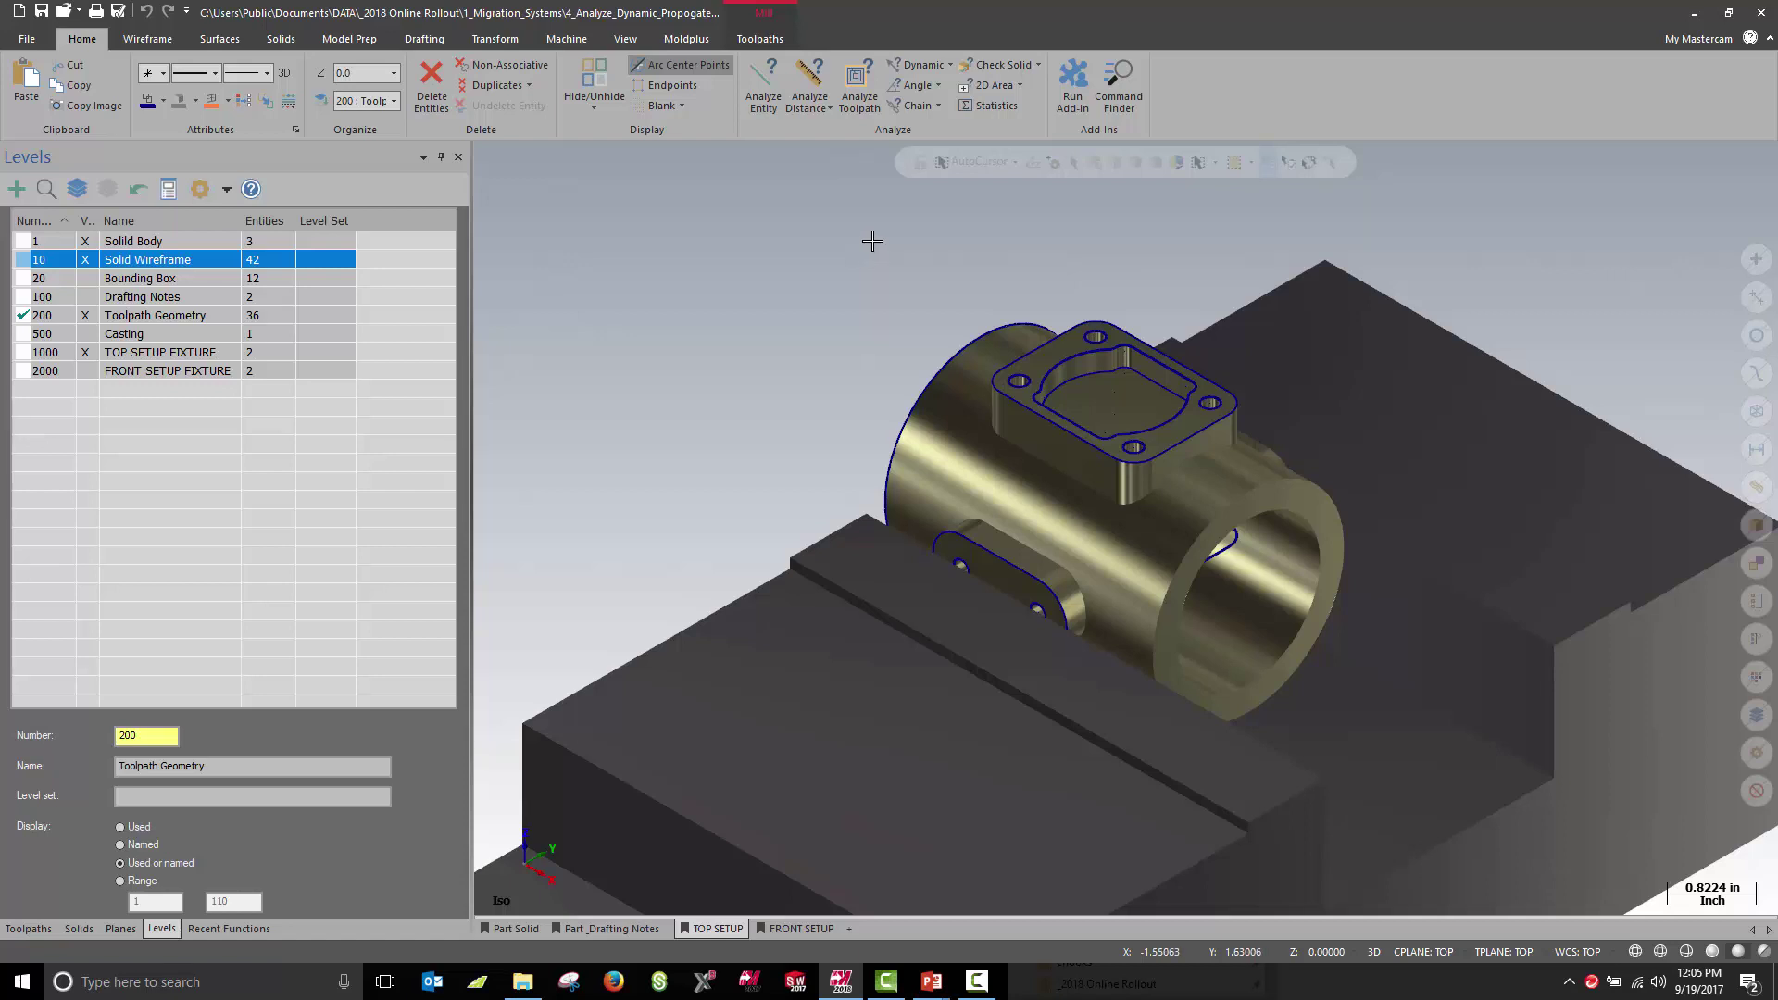
Analyze the distance along the curved upper edge of the flange pocket using Analyze Distance Along Curve.
left_click(831, 106)
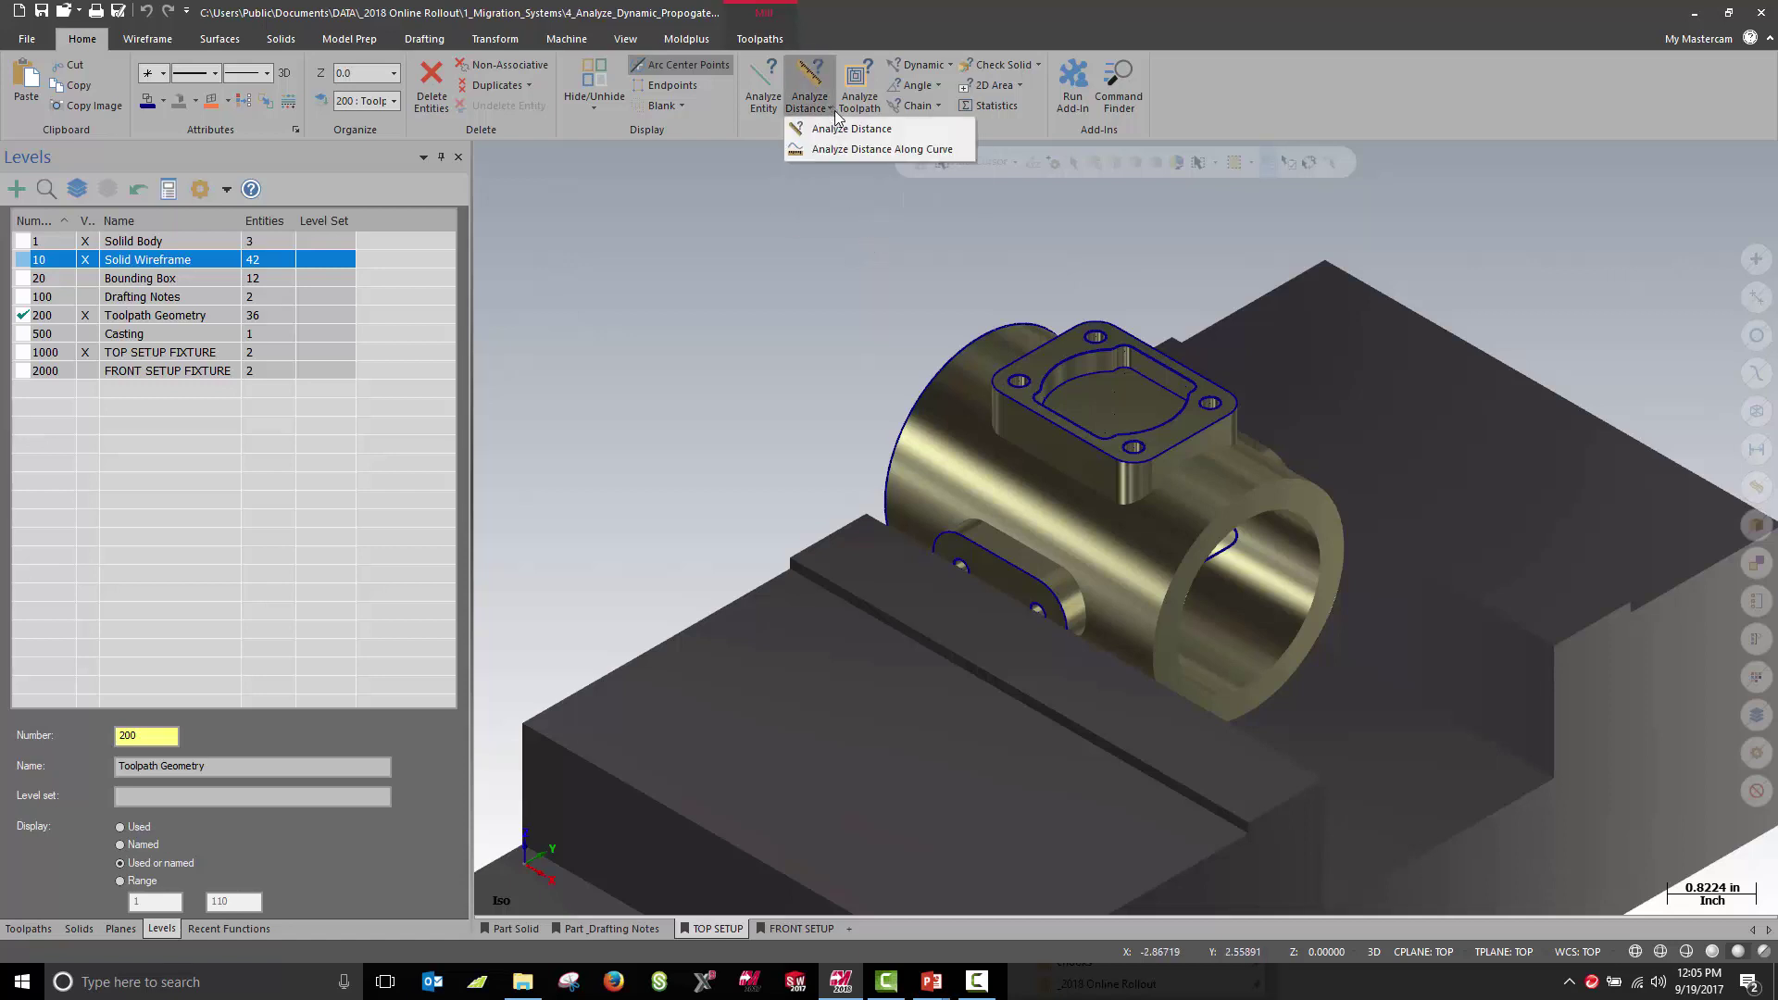
left_click(937, 153)
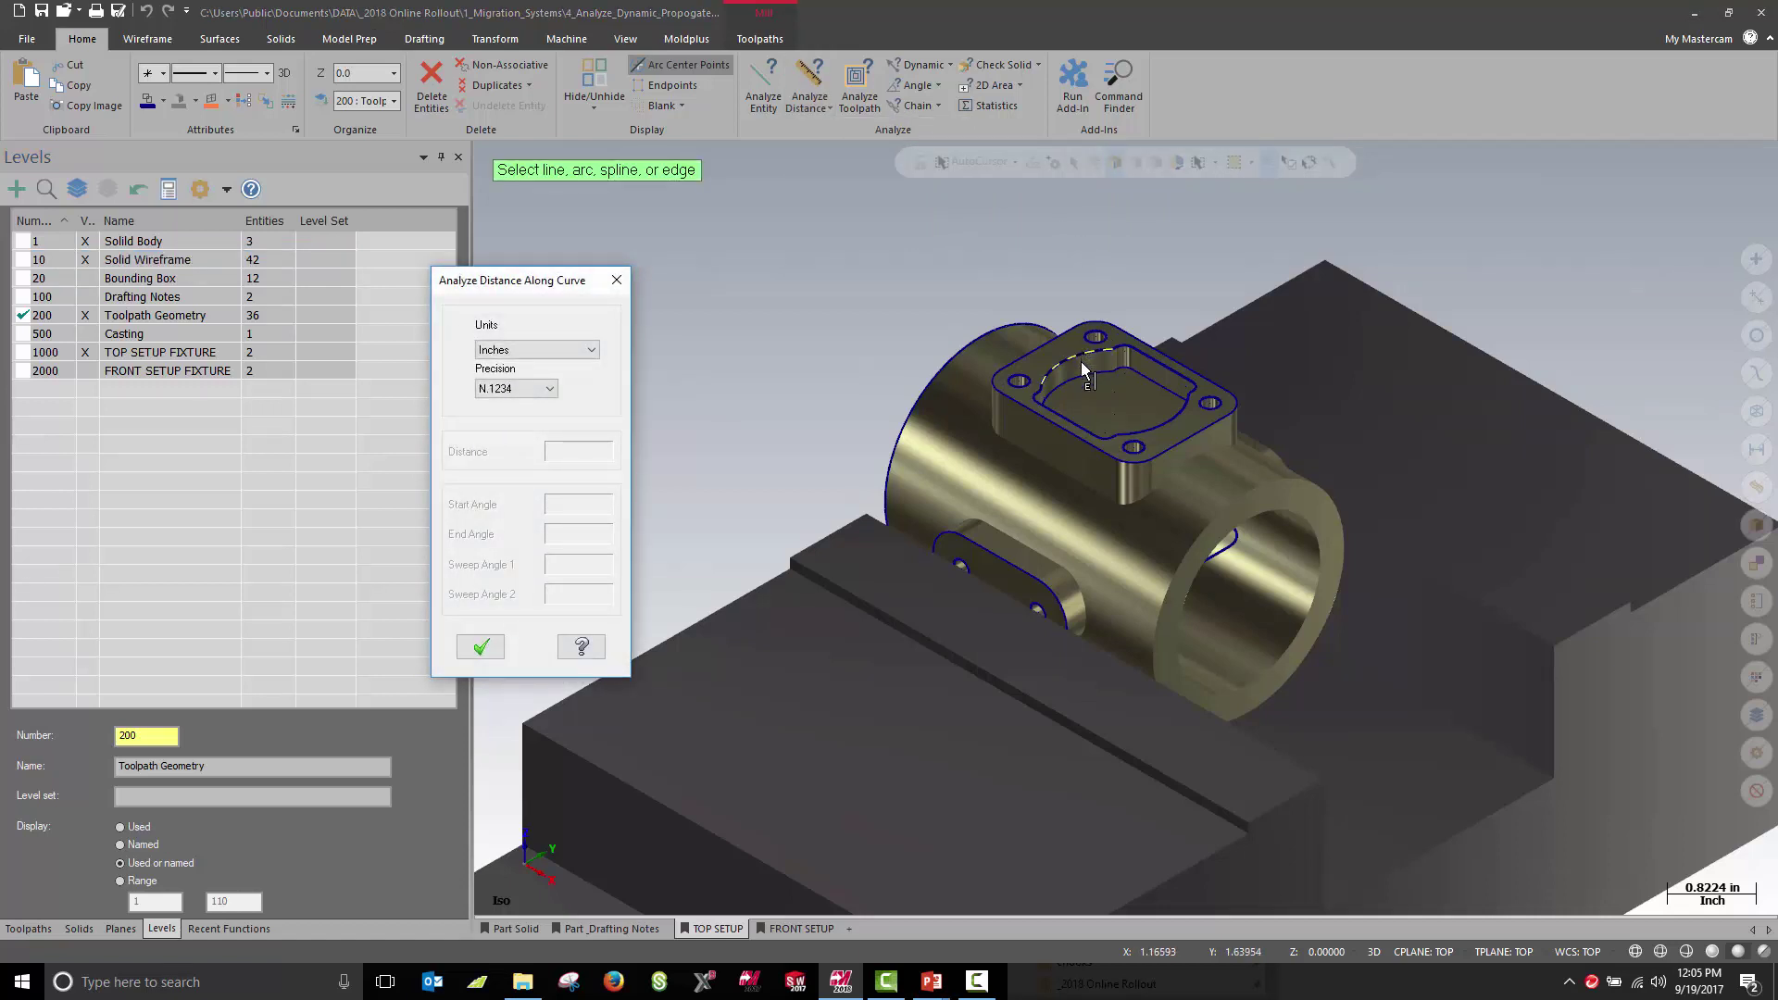
scroll(1081, 355, "up", 4)
scroll(1079, 354, "up", 2)
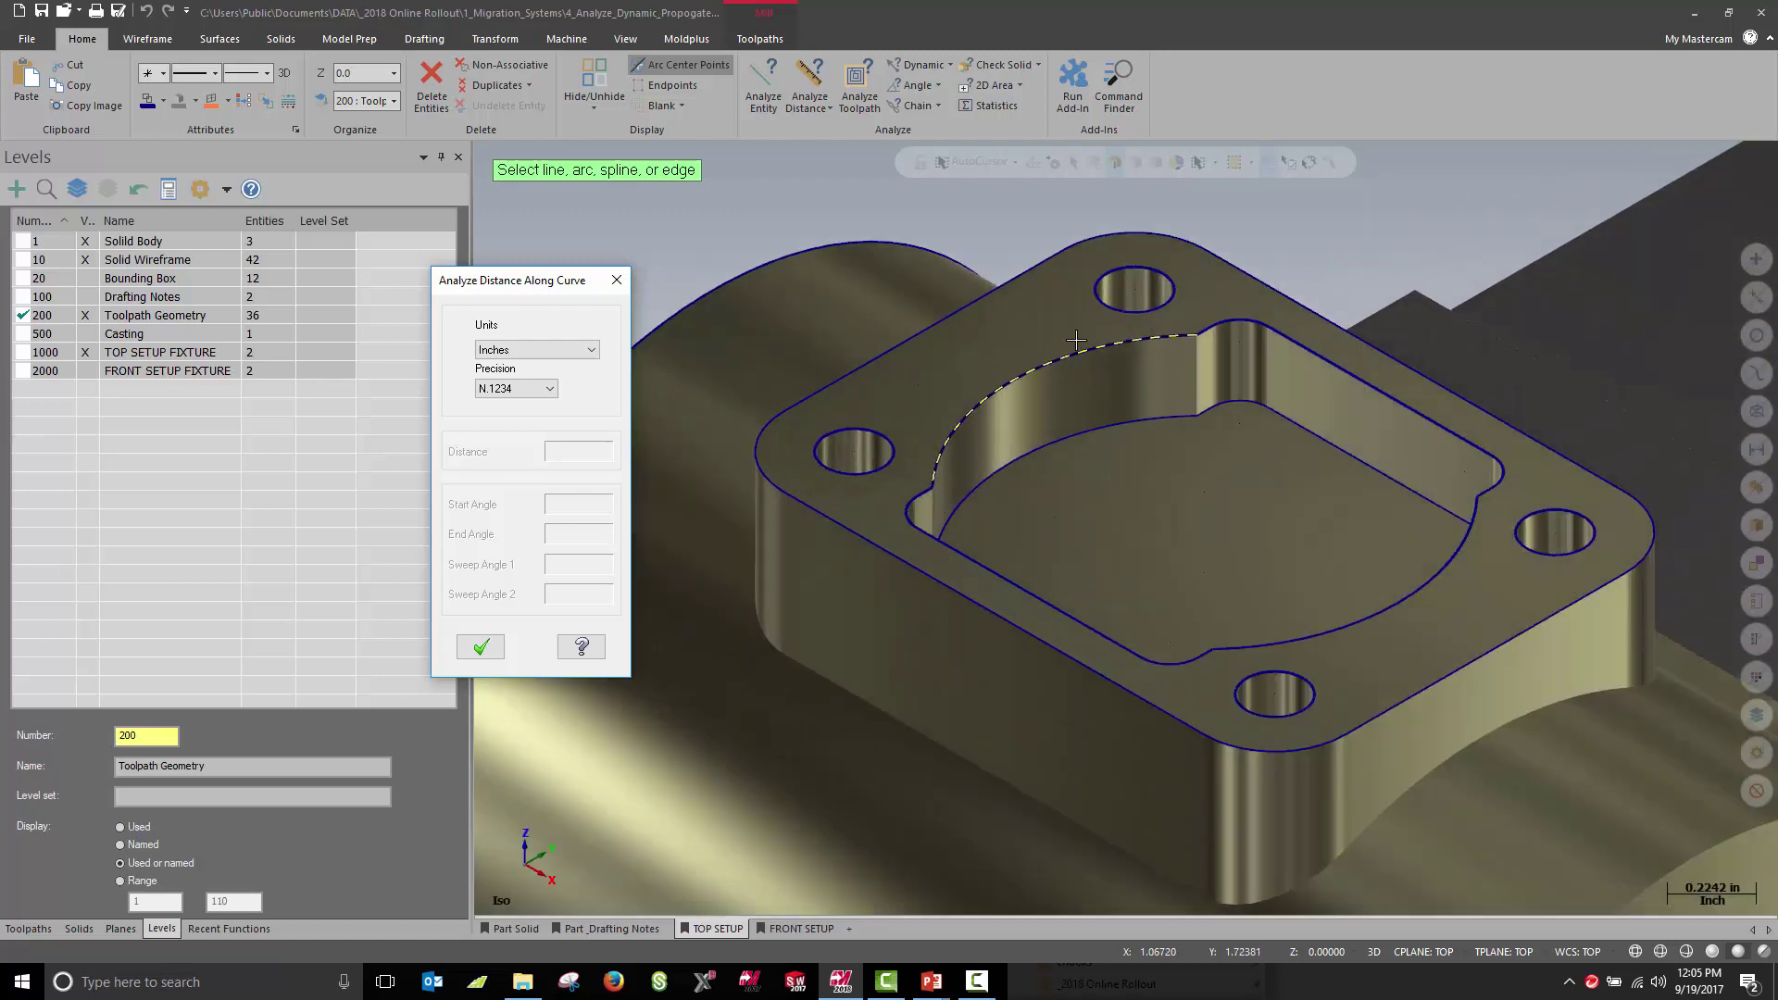
left_click(1080, 337)
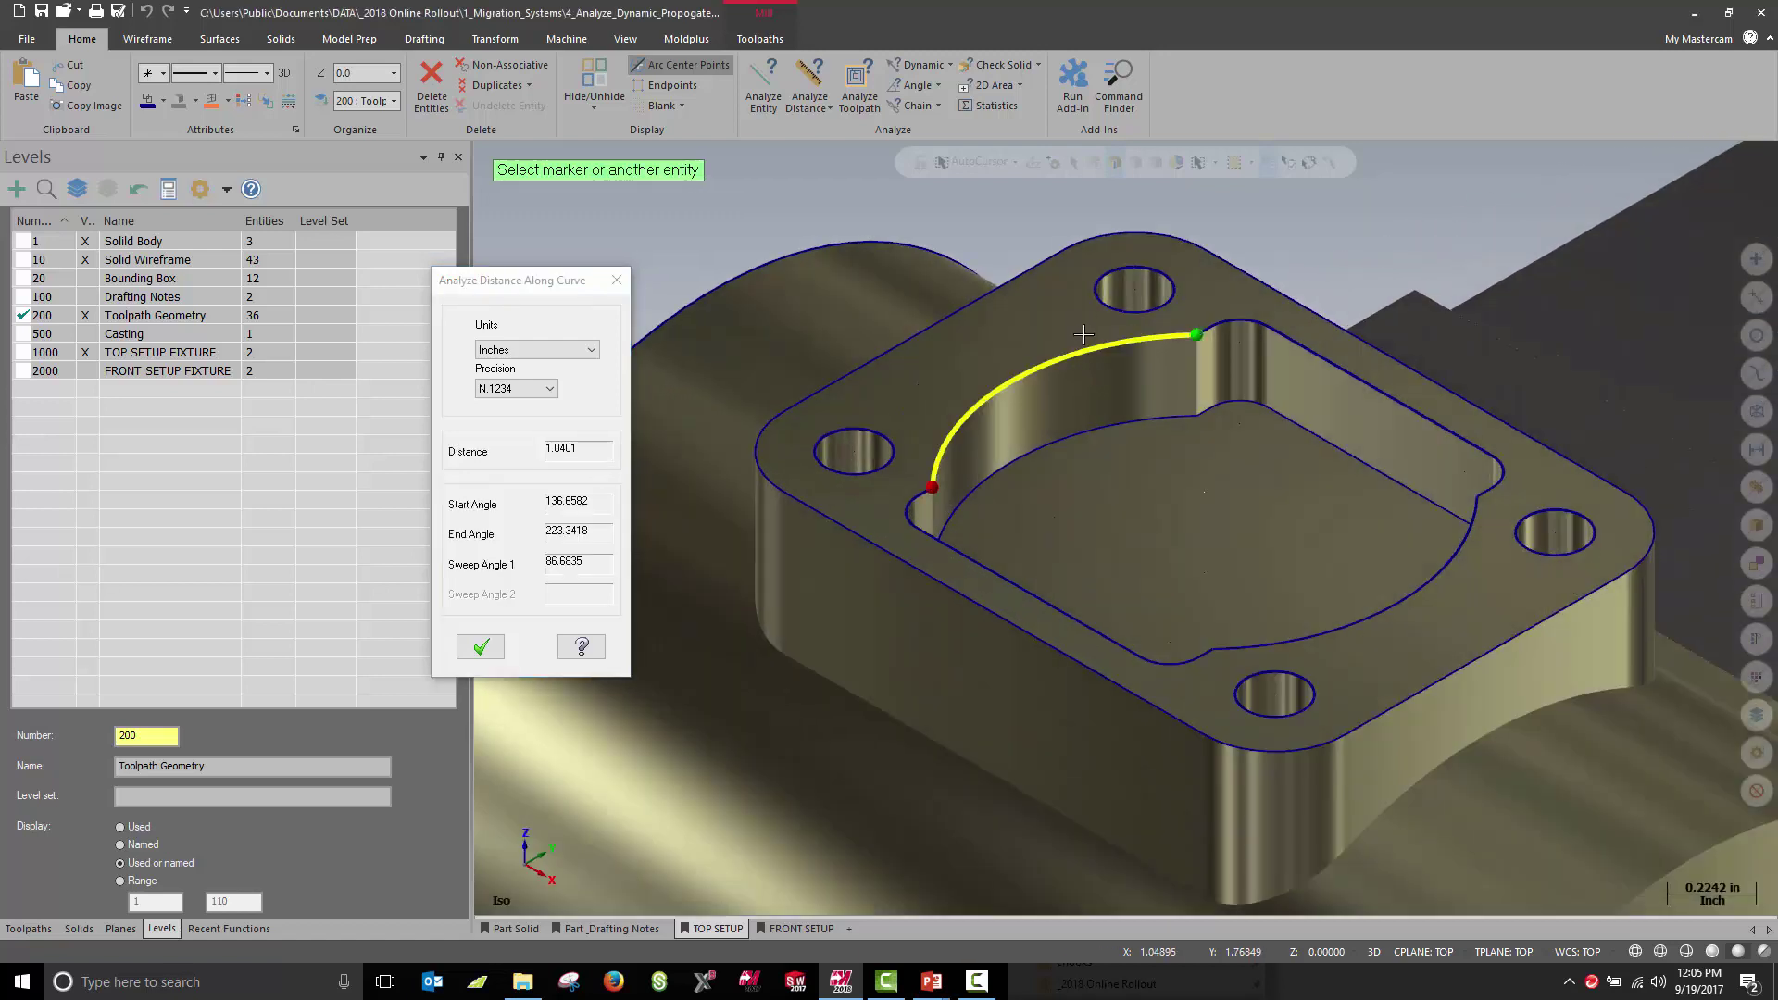
Reposition both measurement markers along the pocket arc to analyze a shorter portion, and close the analysis.
left_click(1194, 334)
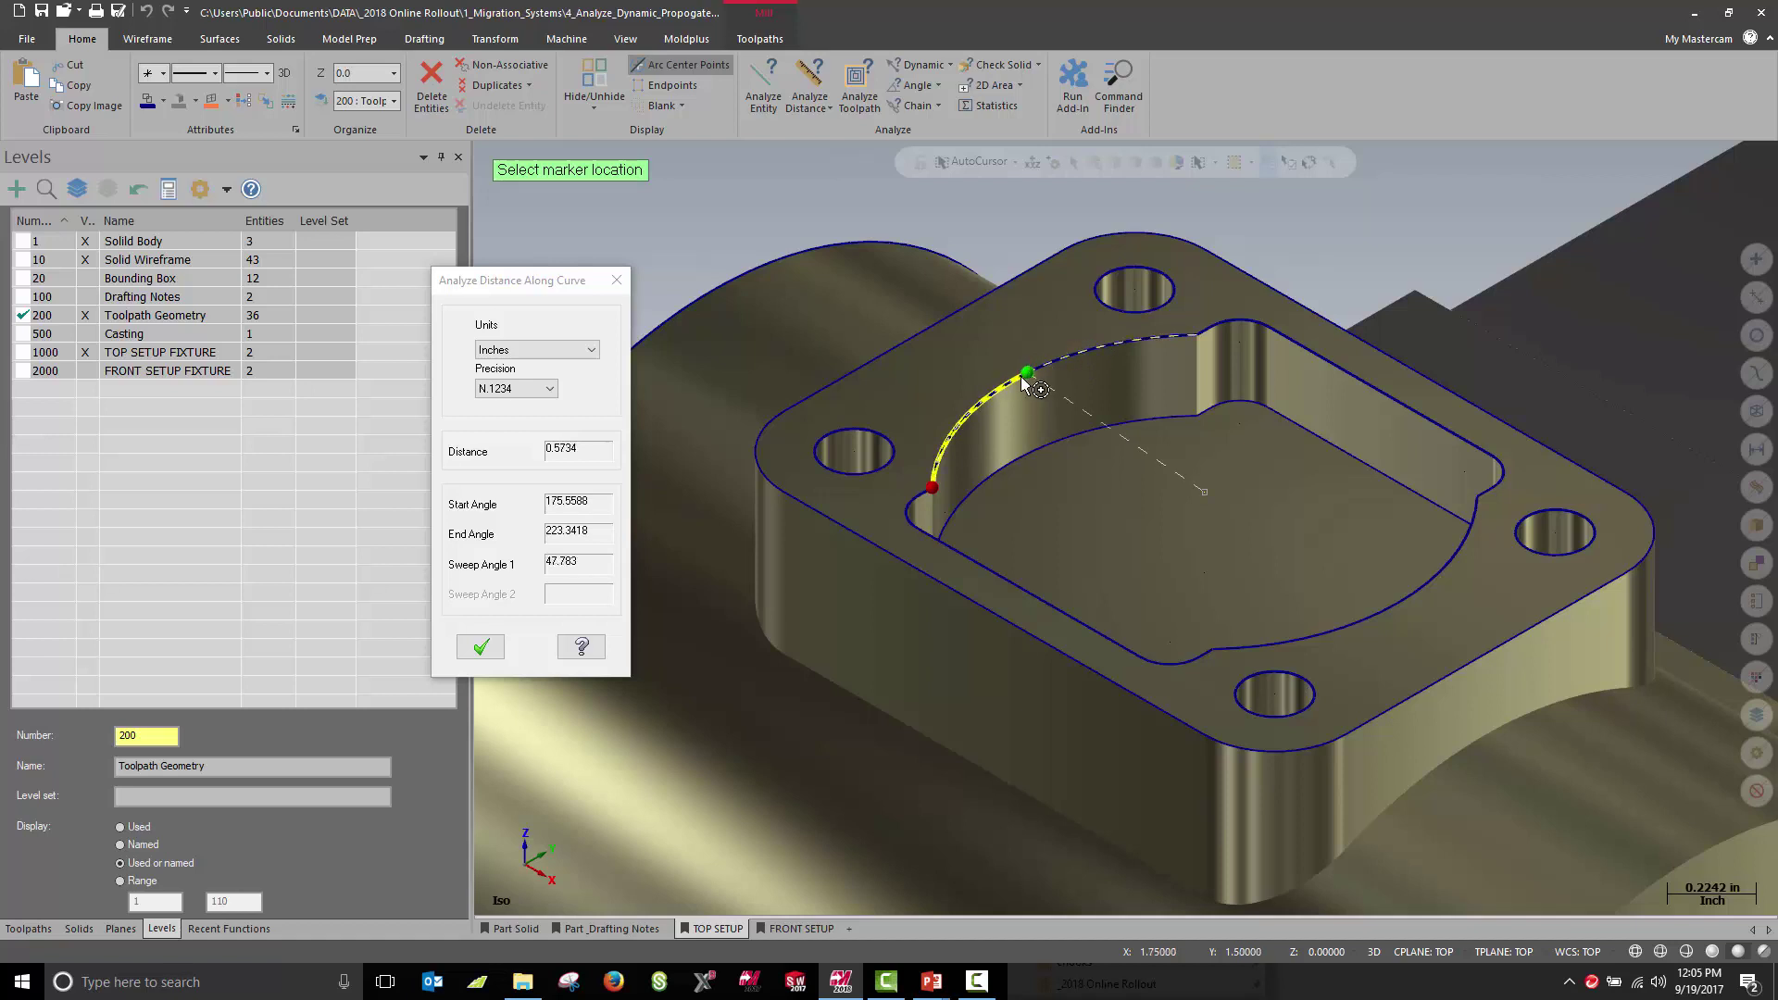
left_click(1135, 294)
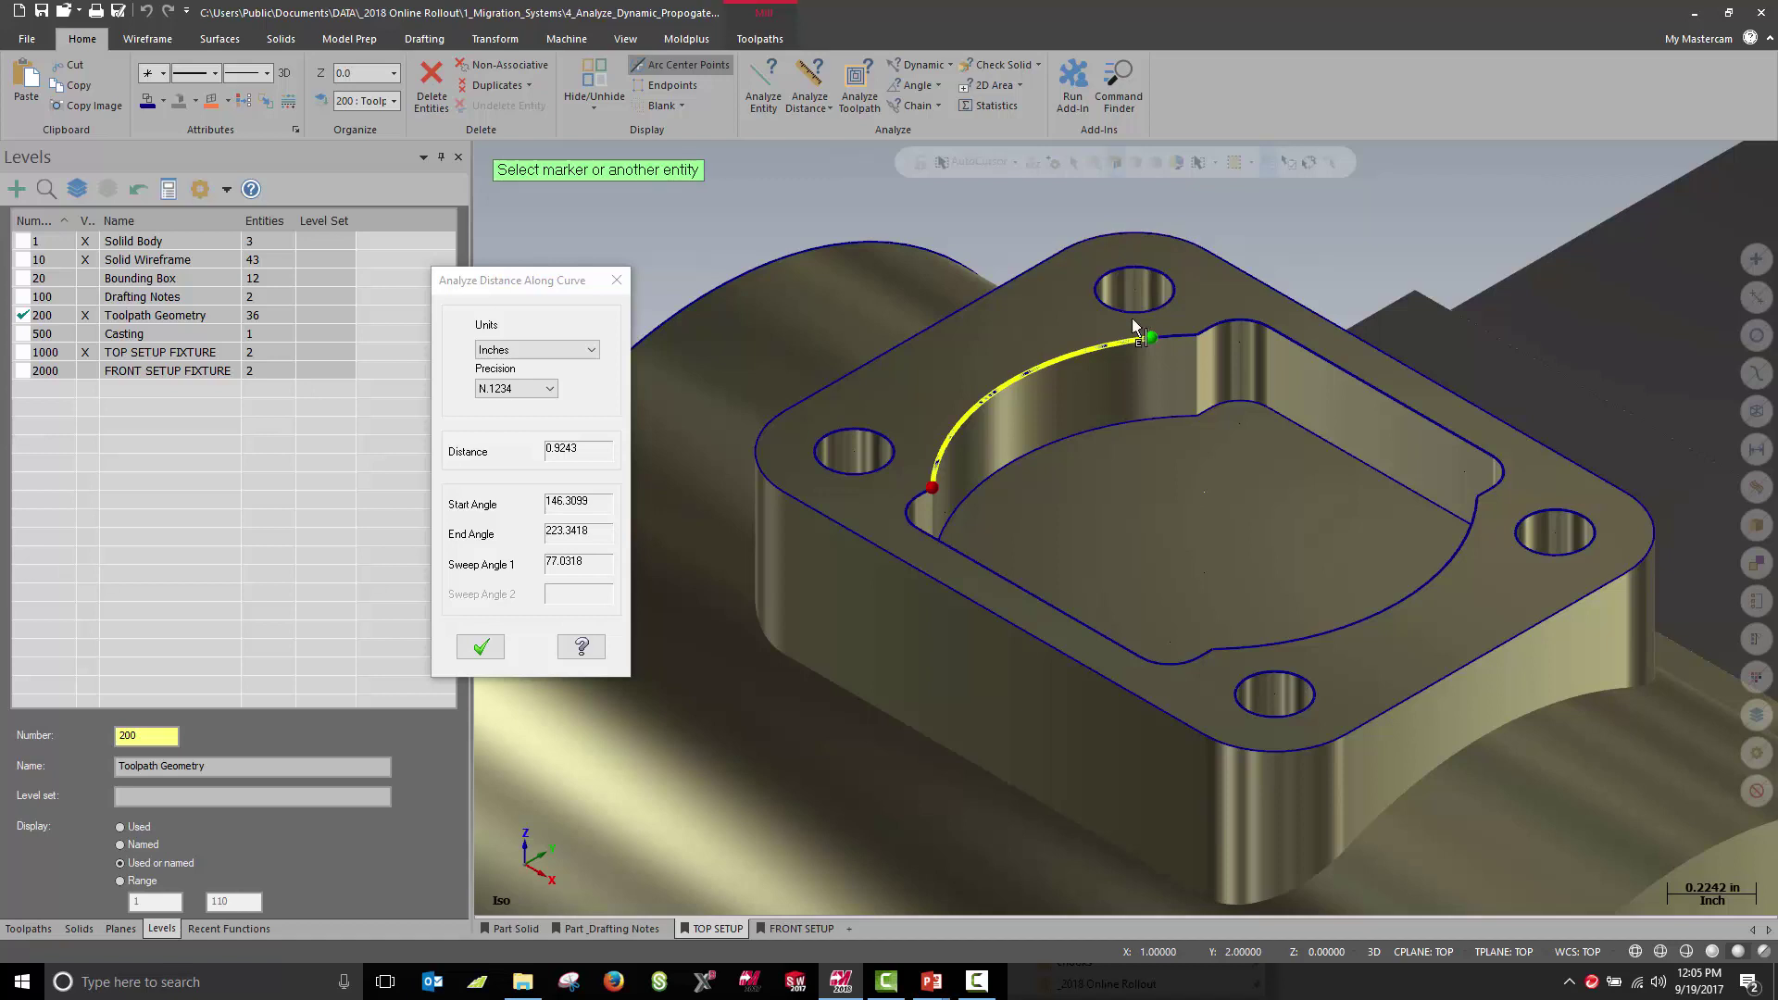
left_click(933, 489)
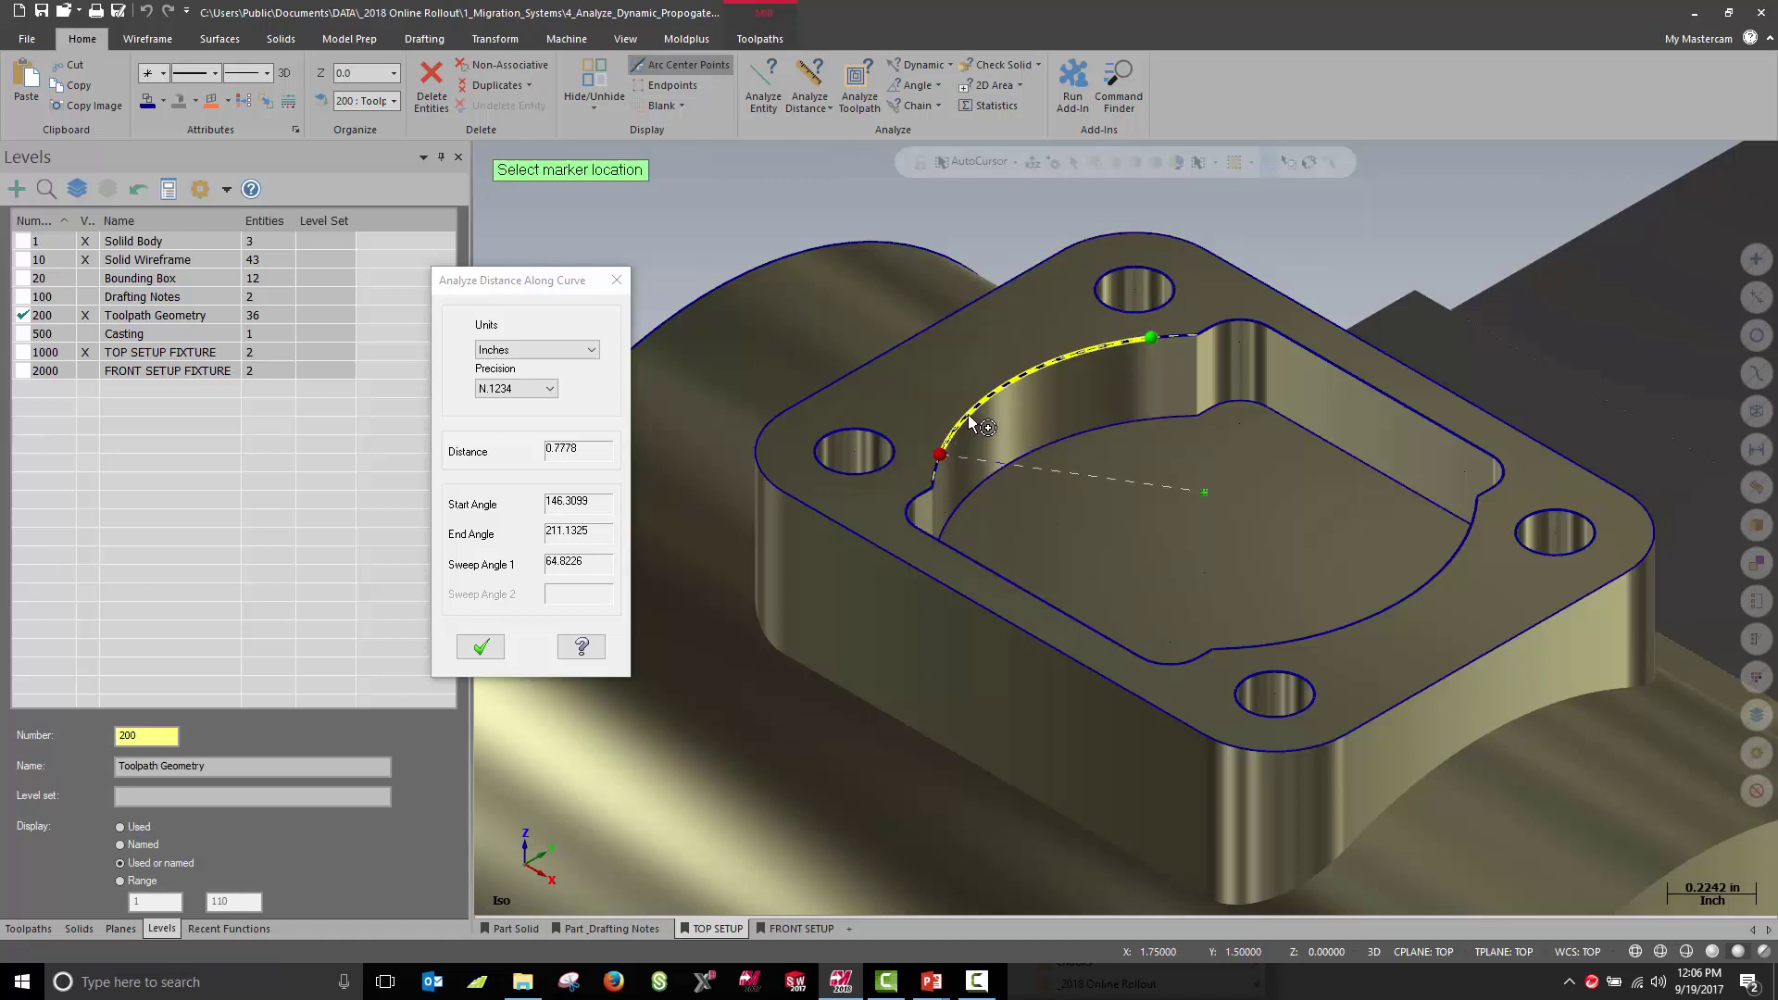
left_click(1015, 383)
left_click(481, 648)
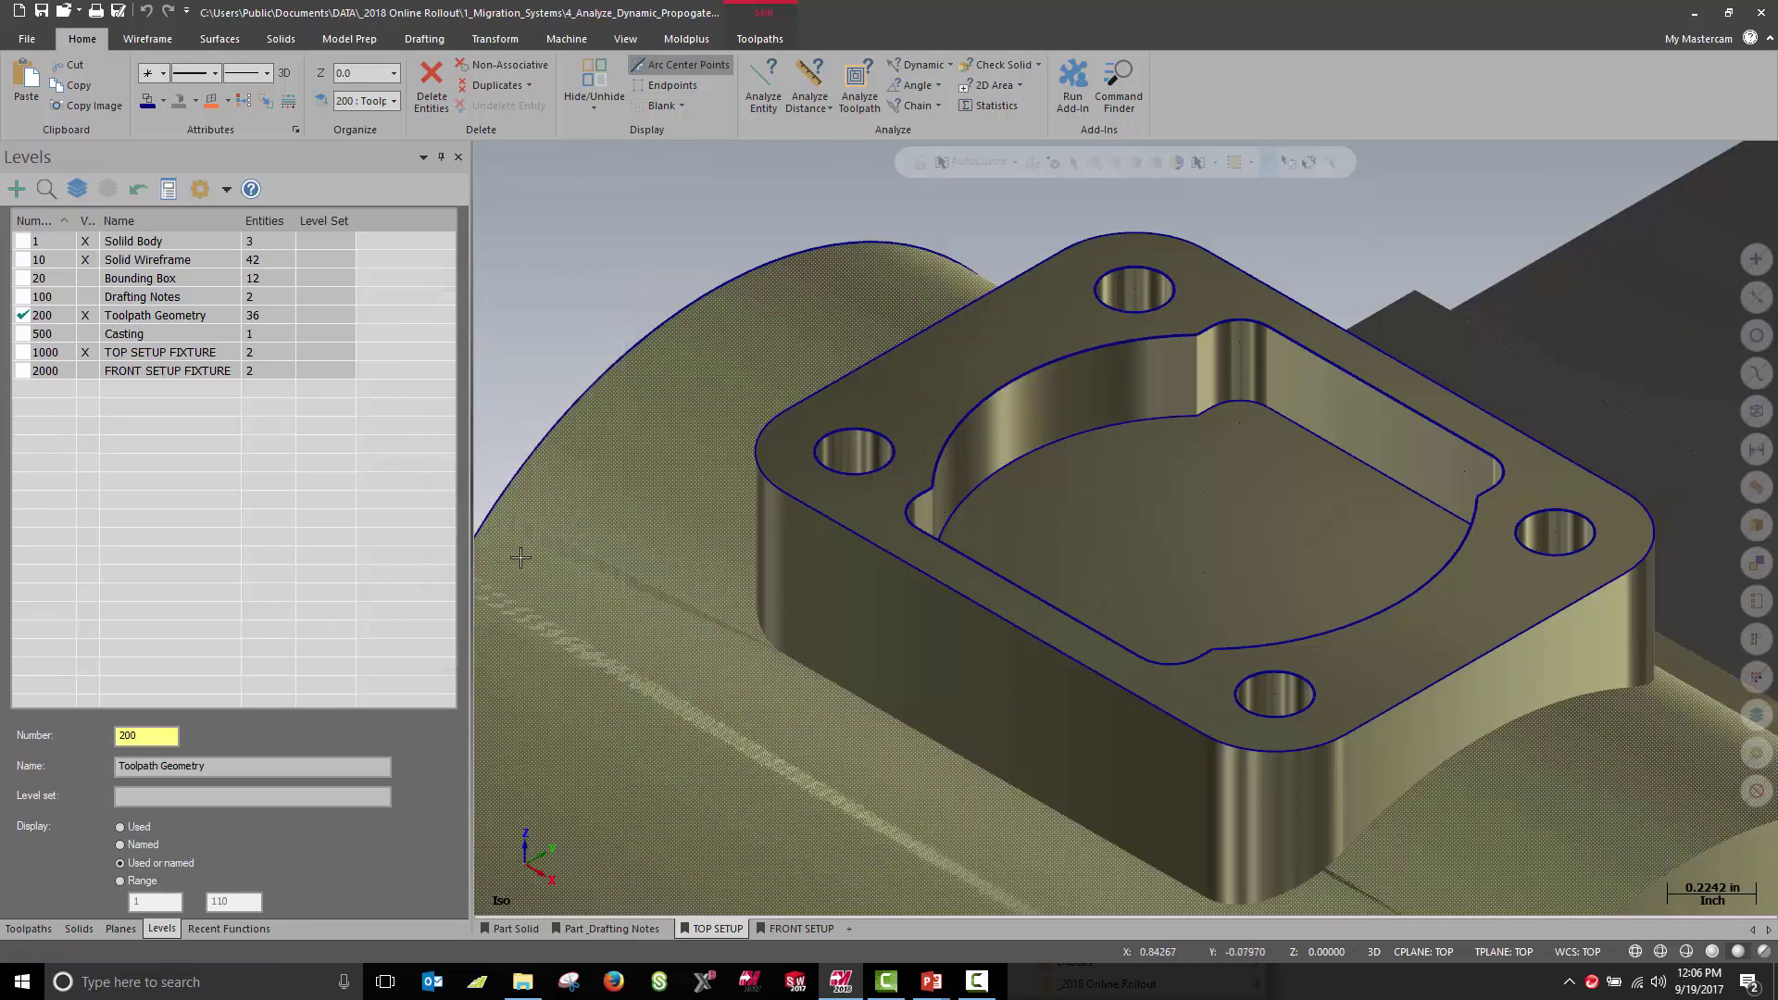
Analyze the circle of the hole nearest the flange's left corner and change its diameter to 0.125.
left_click(860, 429)
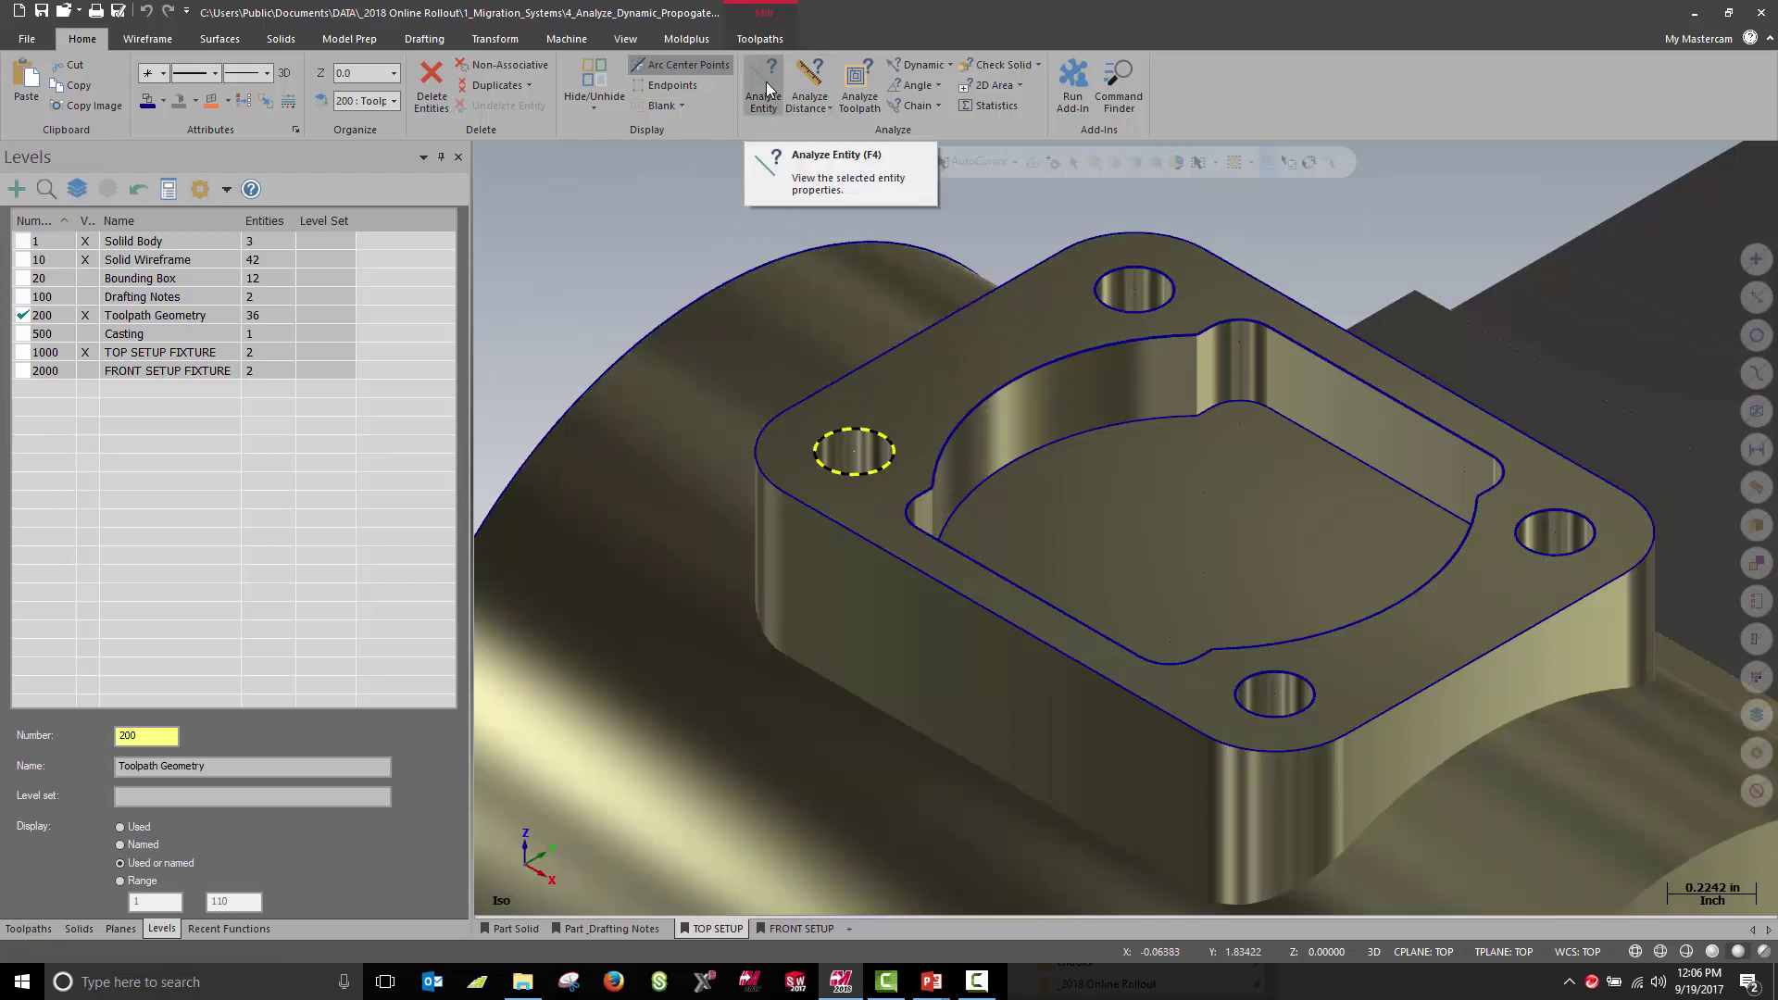
left_click(764, 83)
left_click_drag(878, 325, 546, 253)
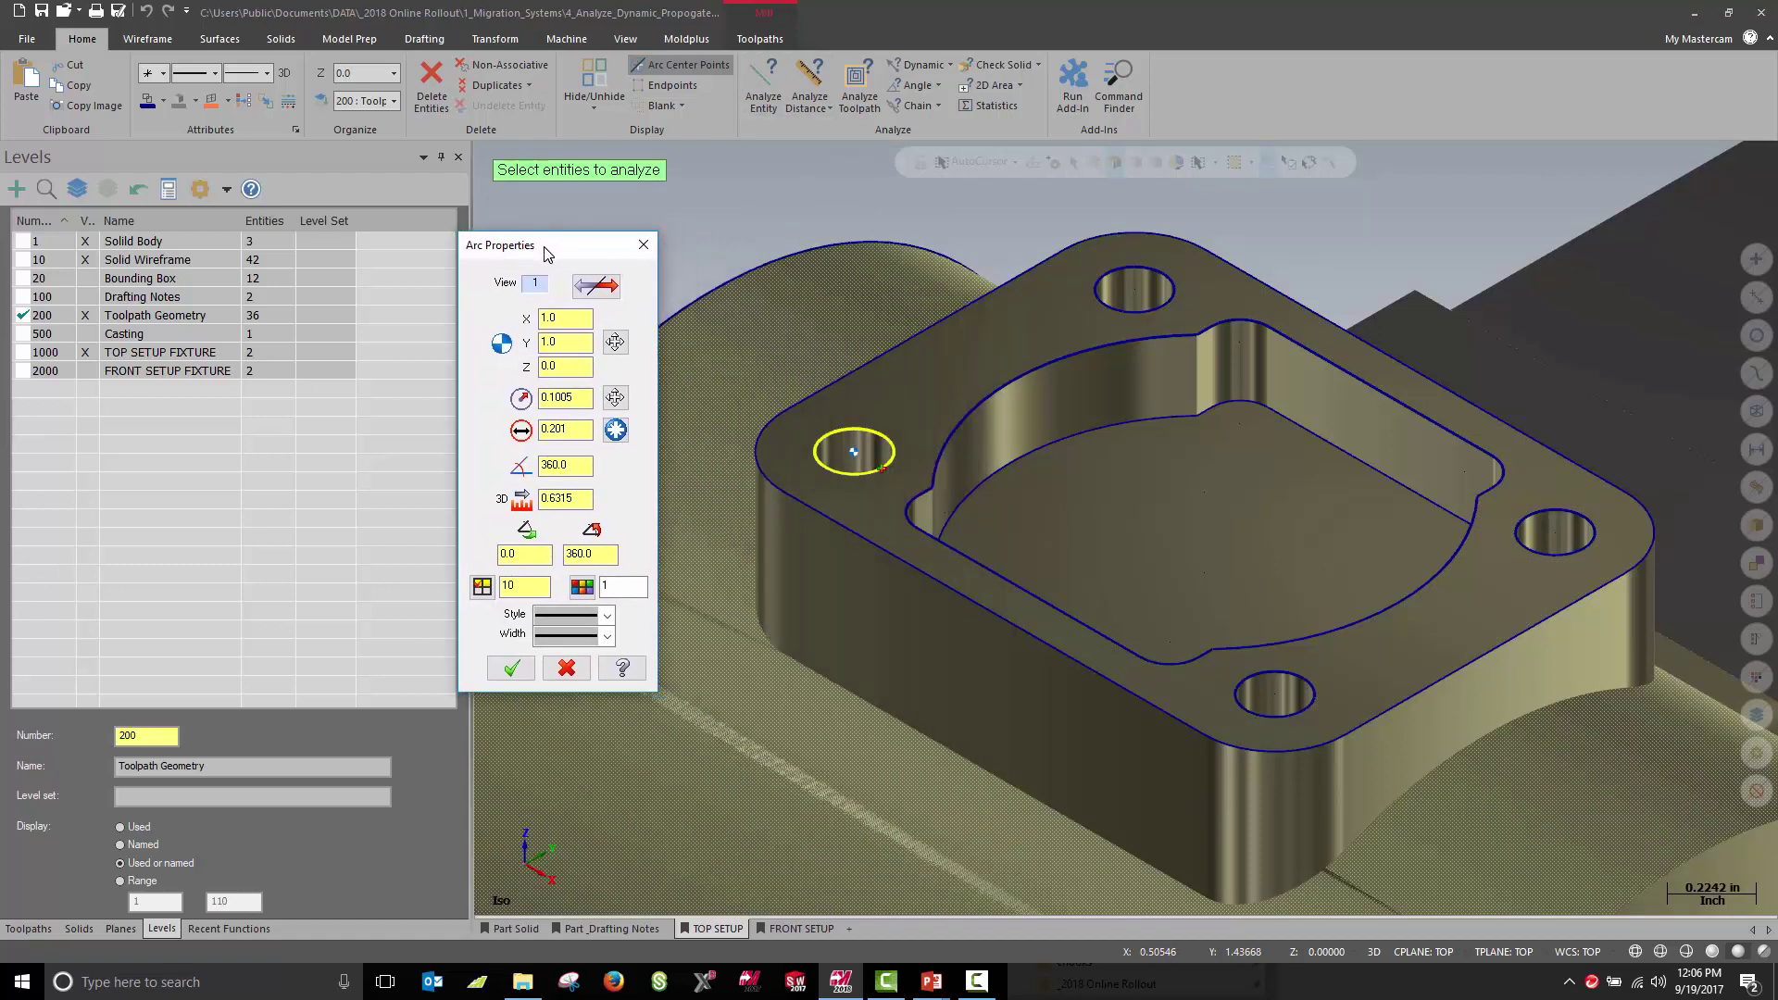
double_click(580, 432)
type(".125")
key("Return")
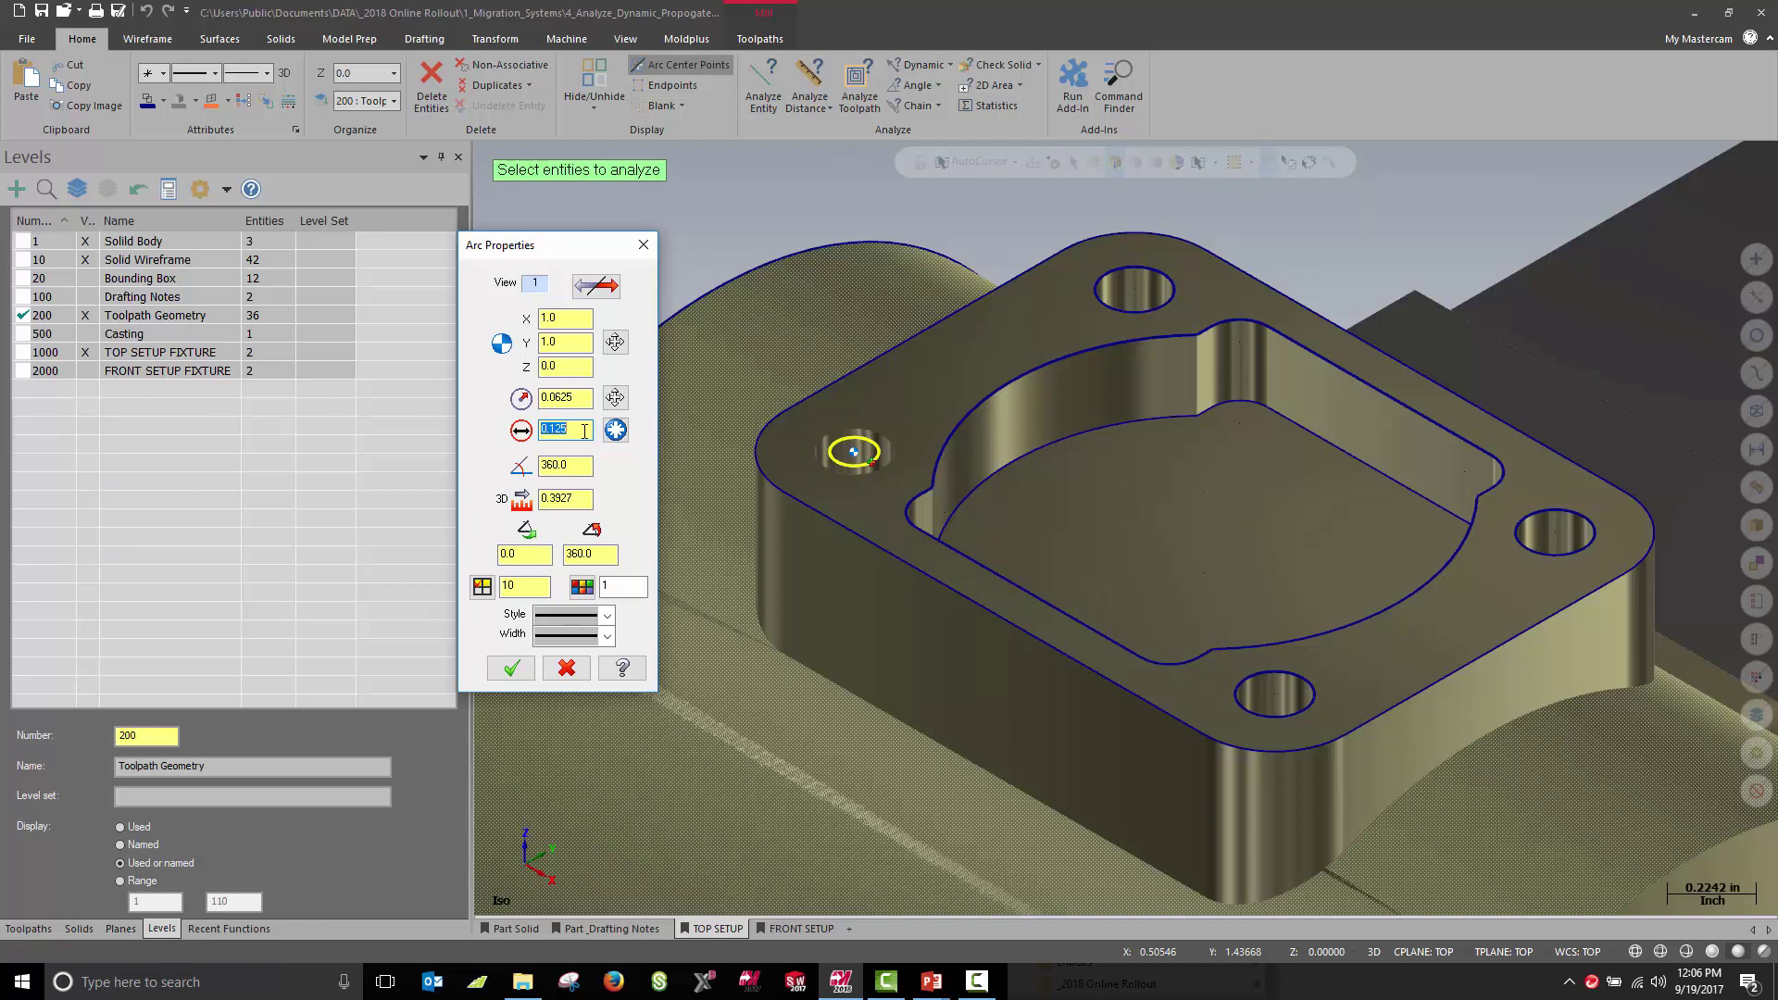
left_click(511, 667)
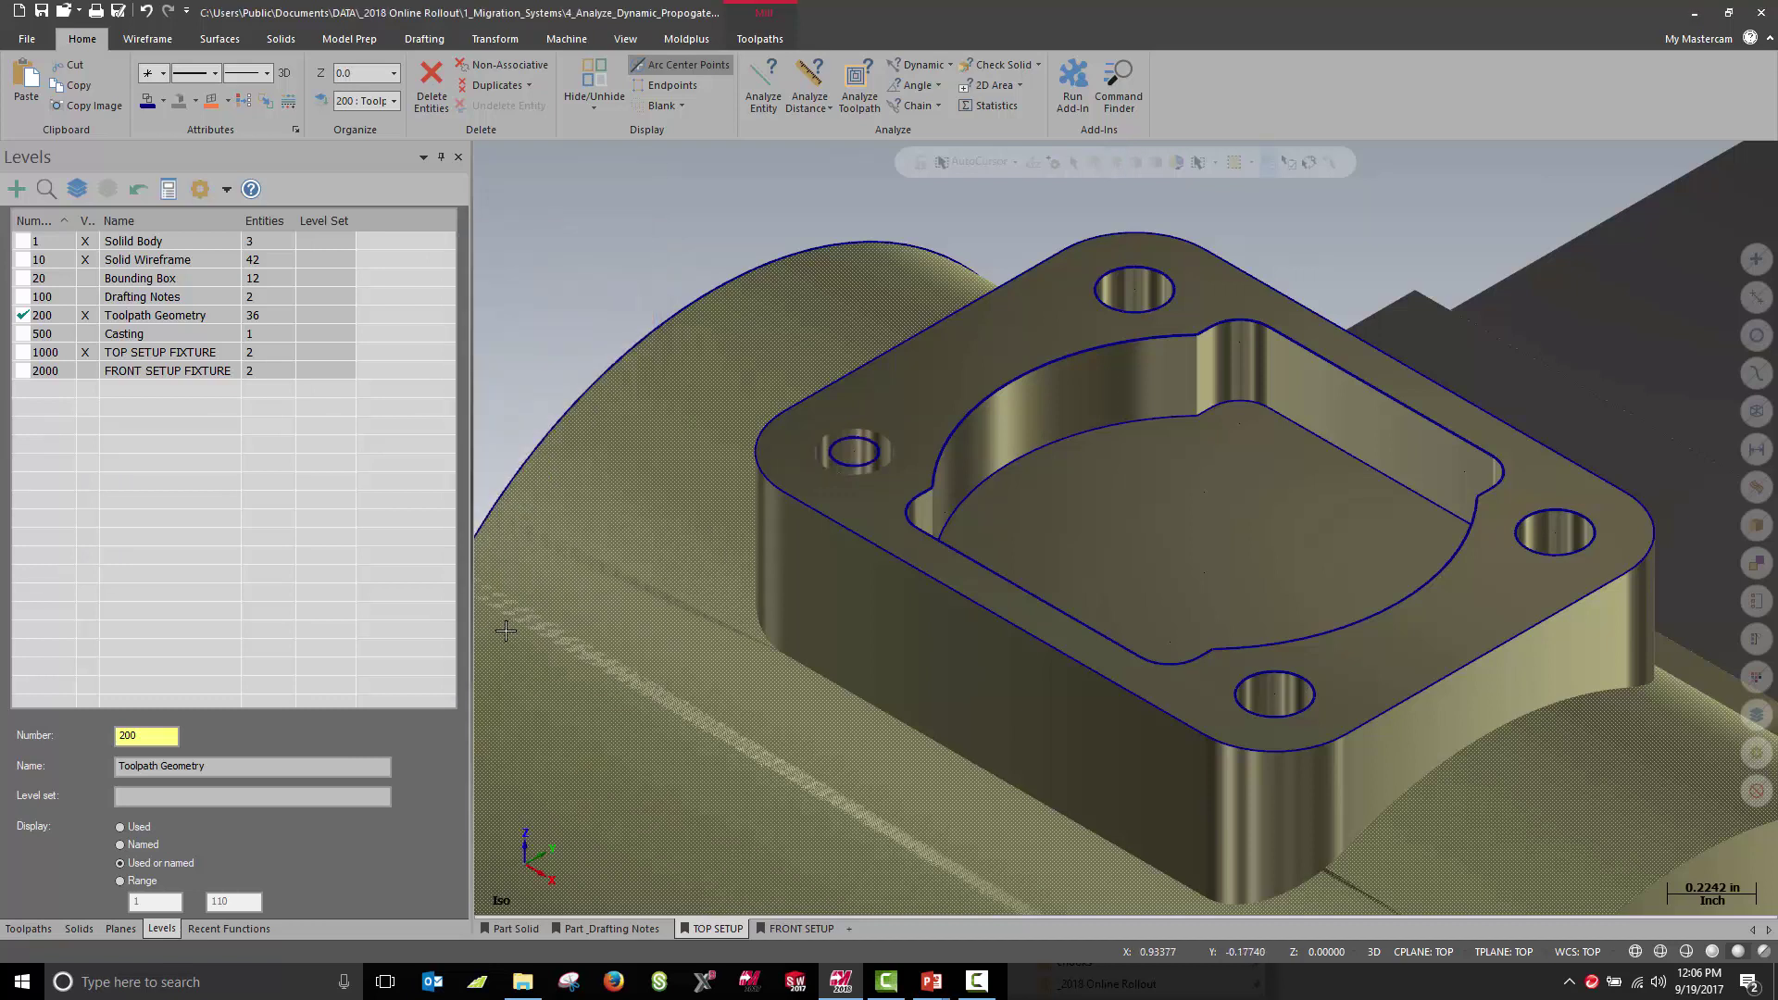
Analyze the remaining three flange hole circles together, set the diameter to 0.125, and propagate it to all of them.
left_click(1165, 274)
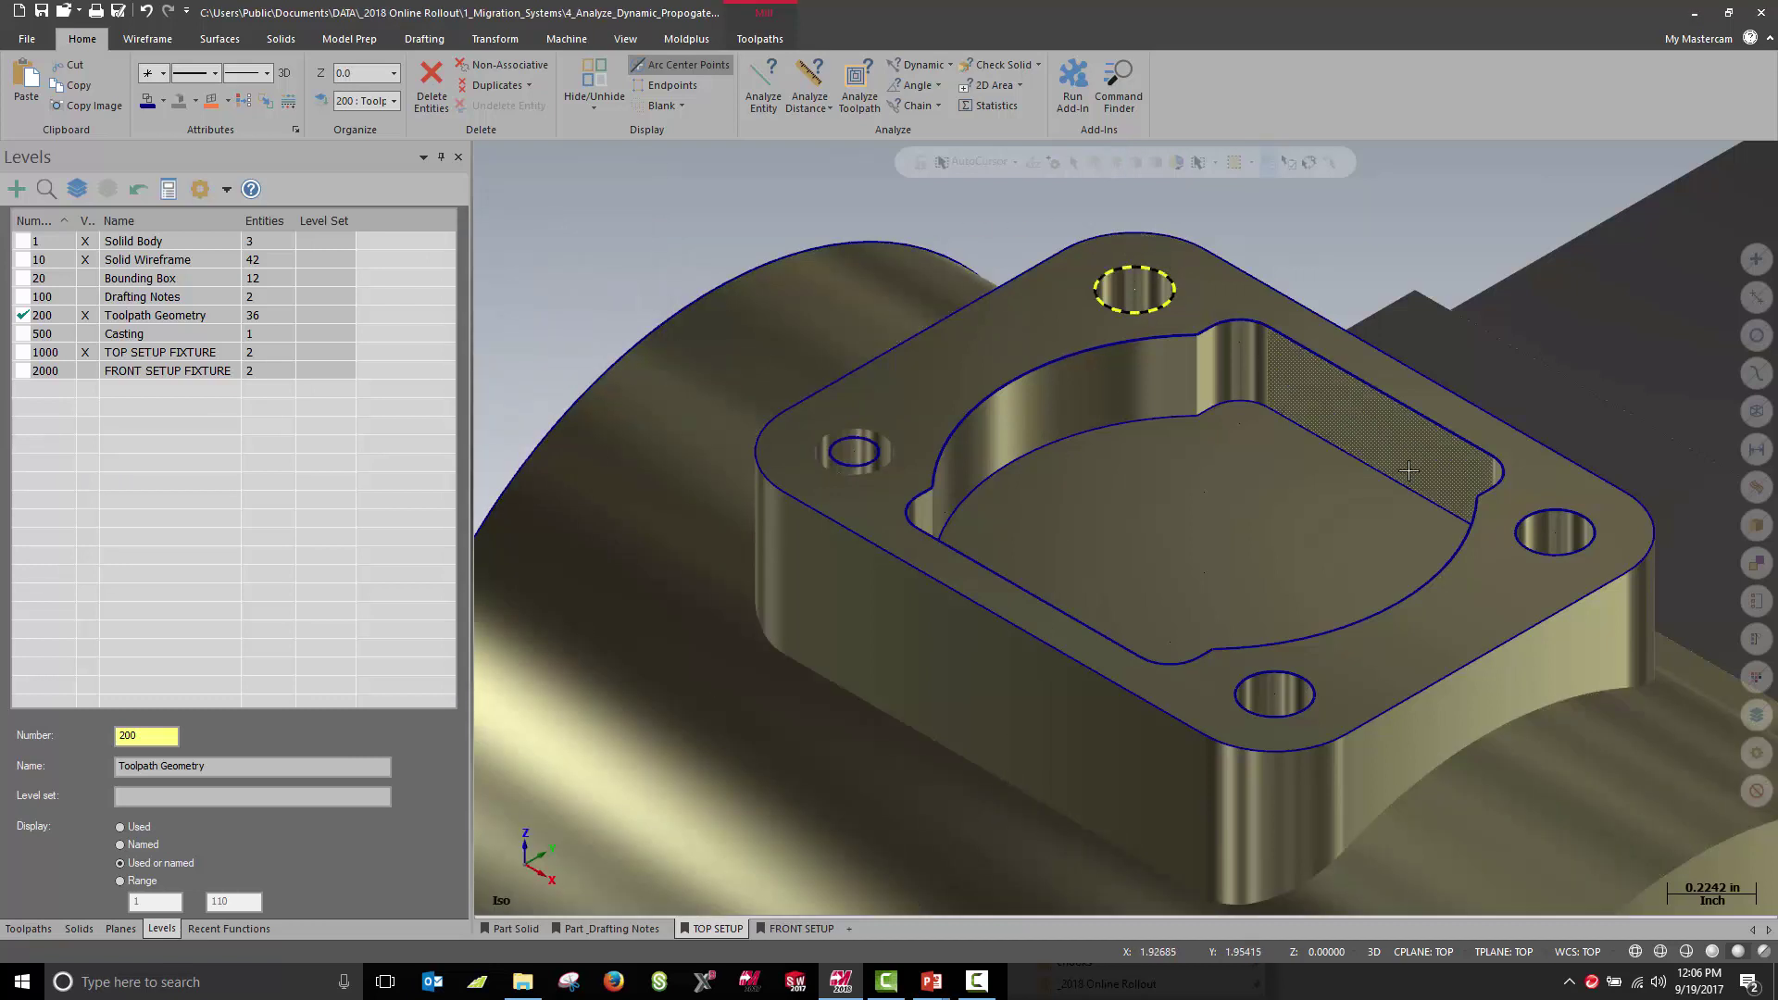
left_click(1549, 514)
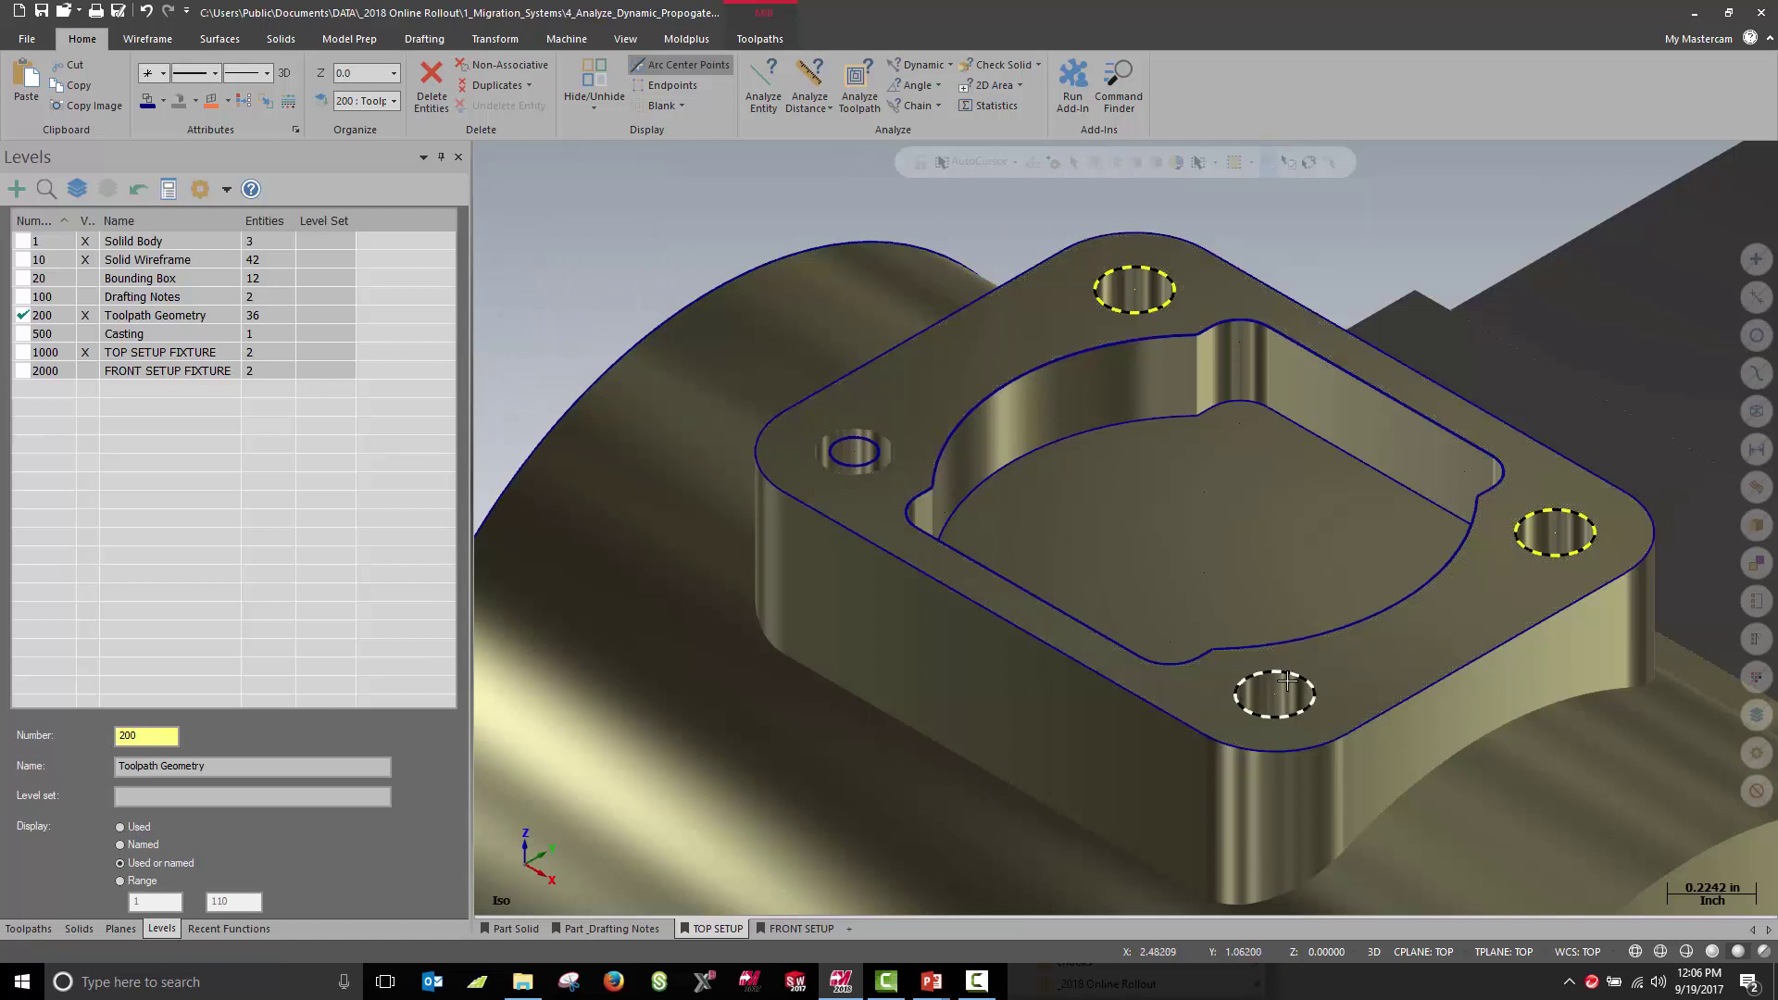
left_click(1287, 679)
left_click(759, 92)
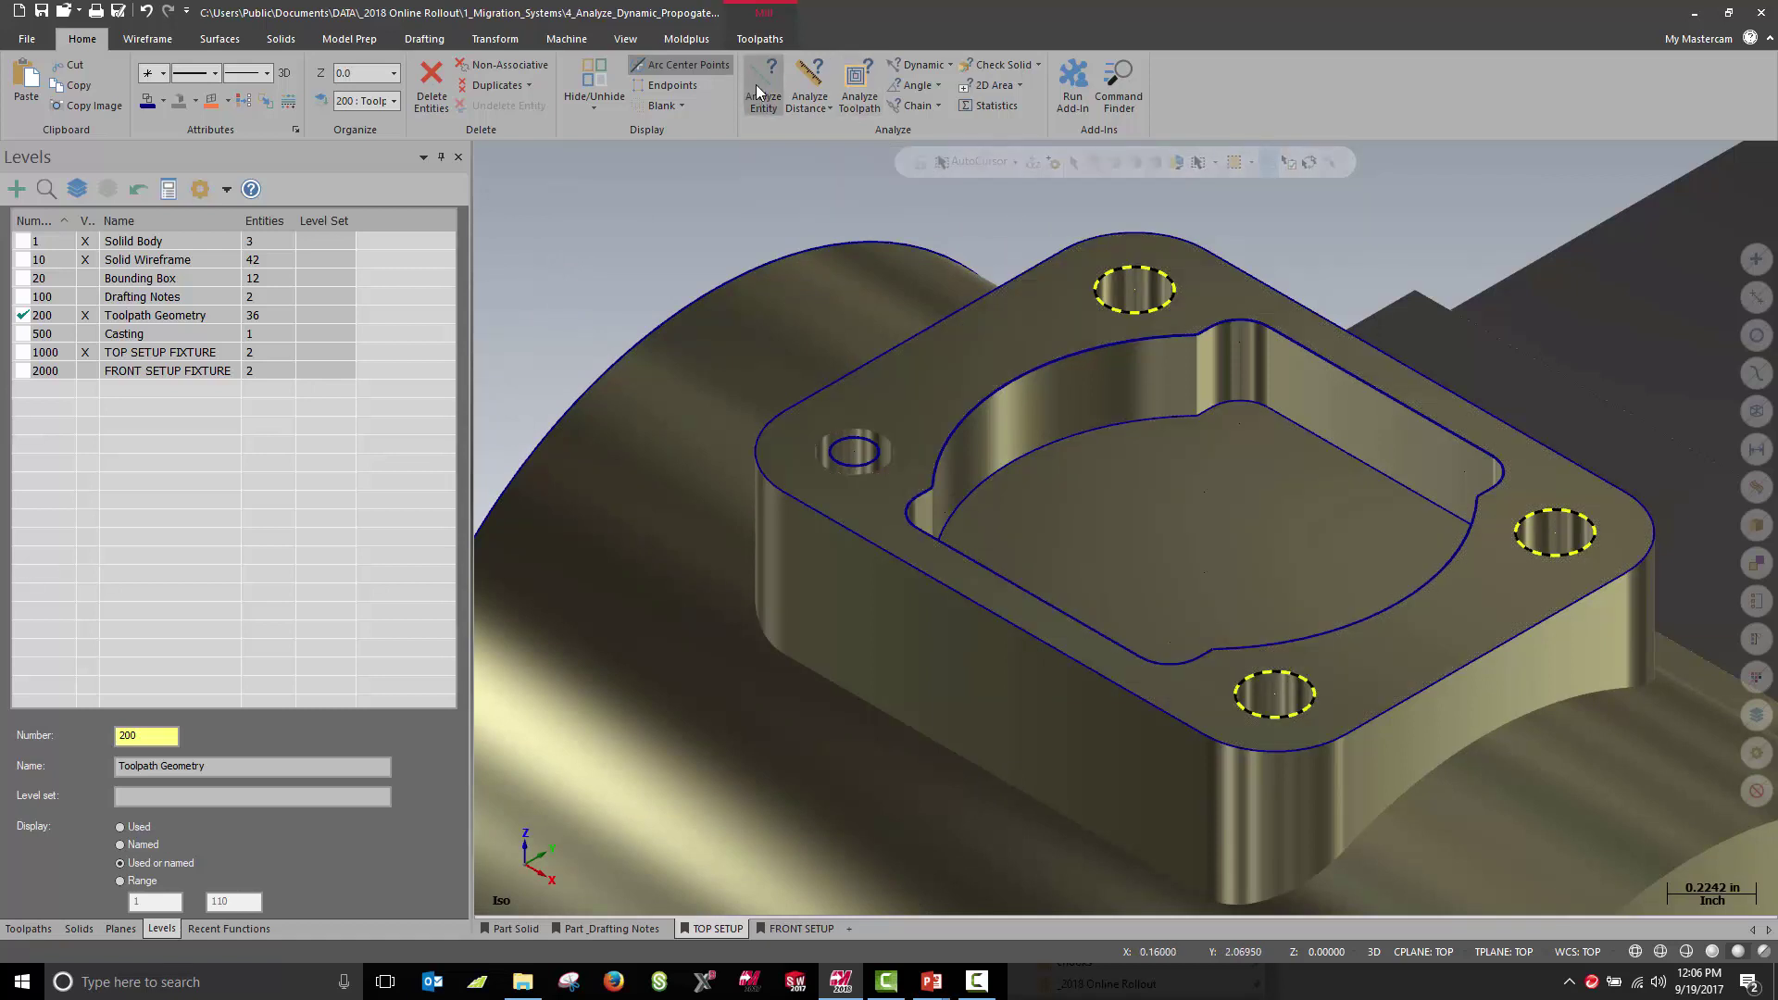
left_click(577, 456)
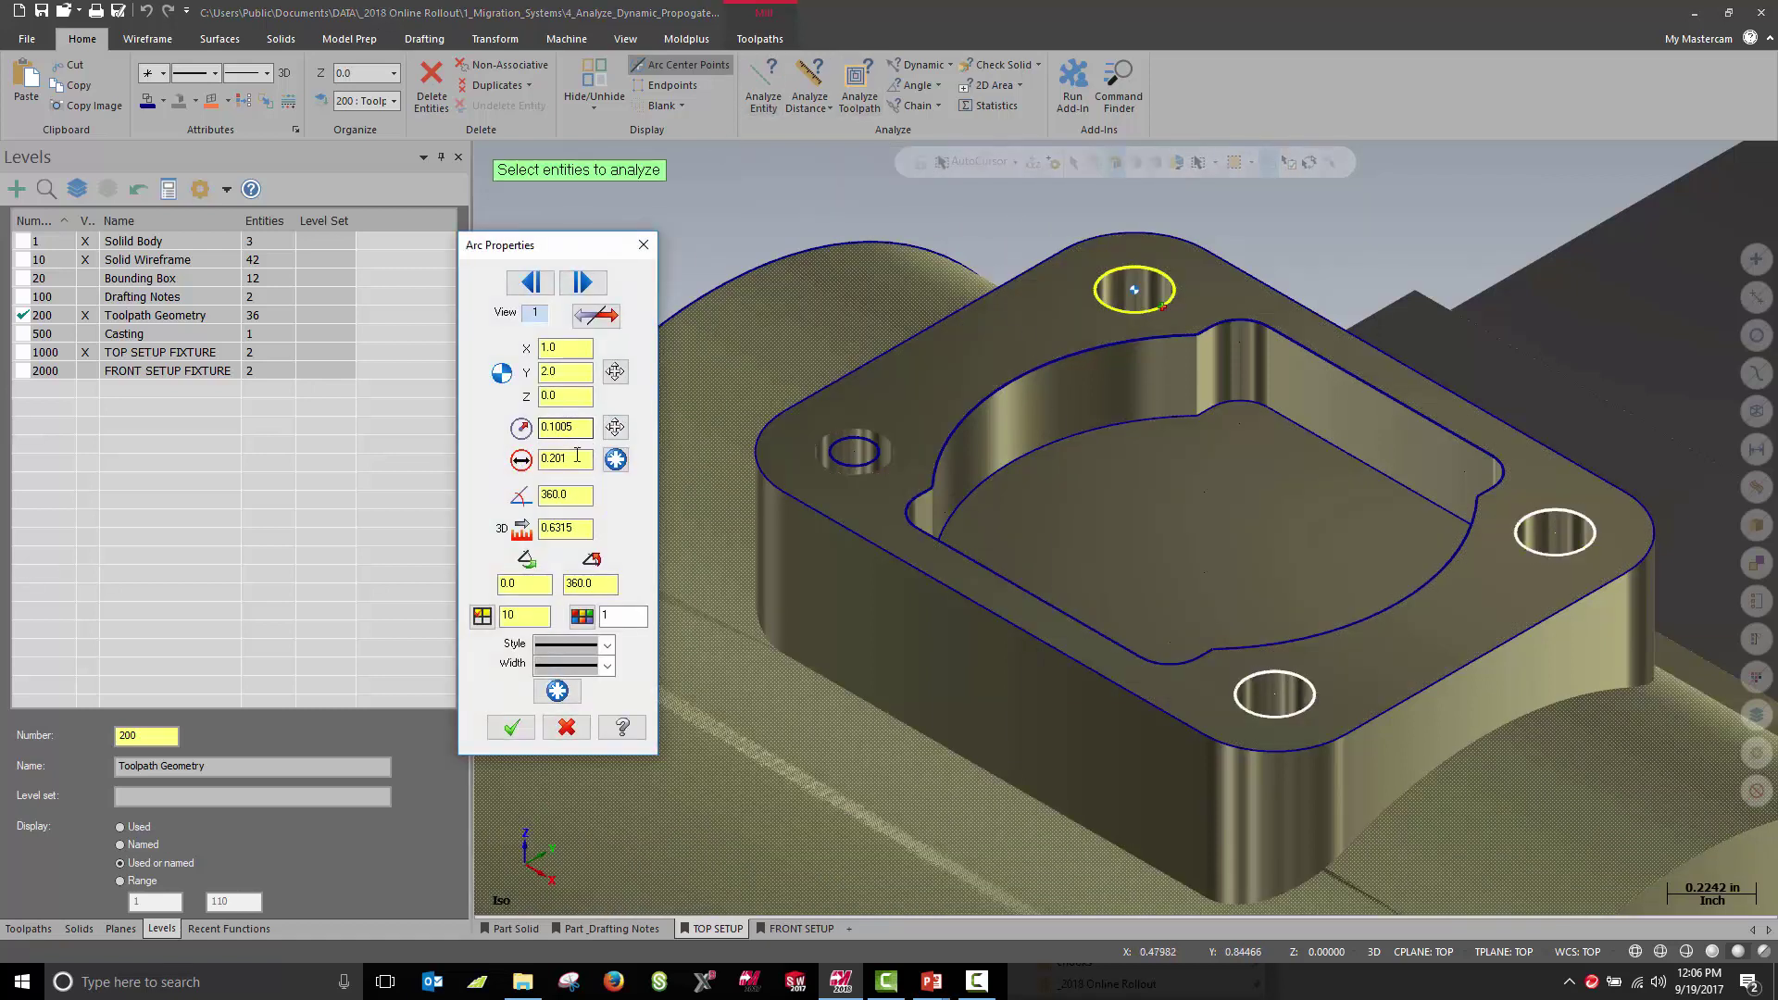
double_click(578, 455)
type(".125")
key("Return")
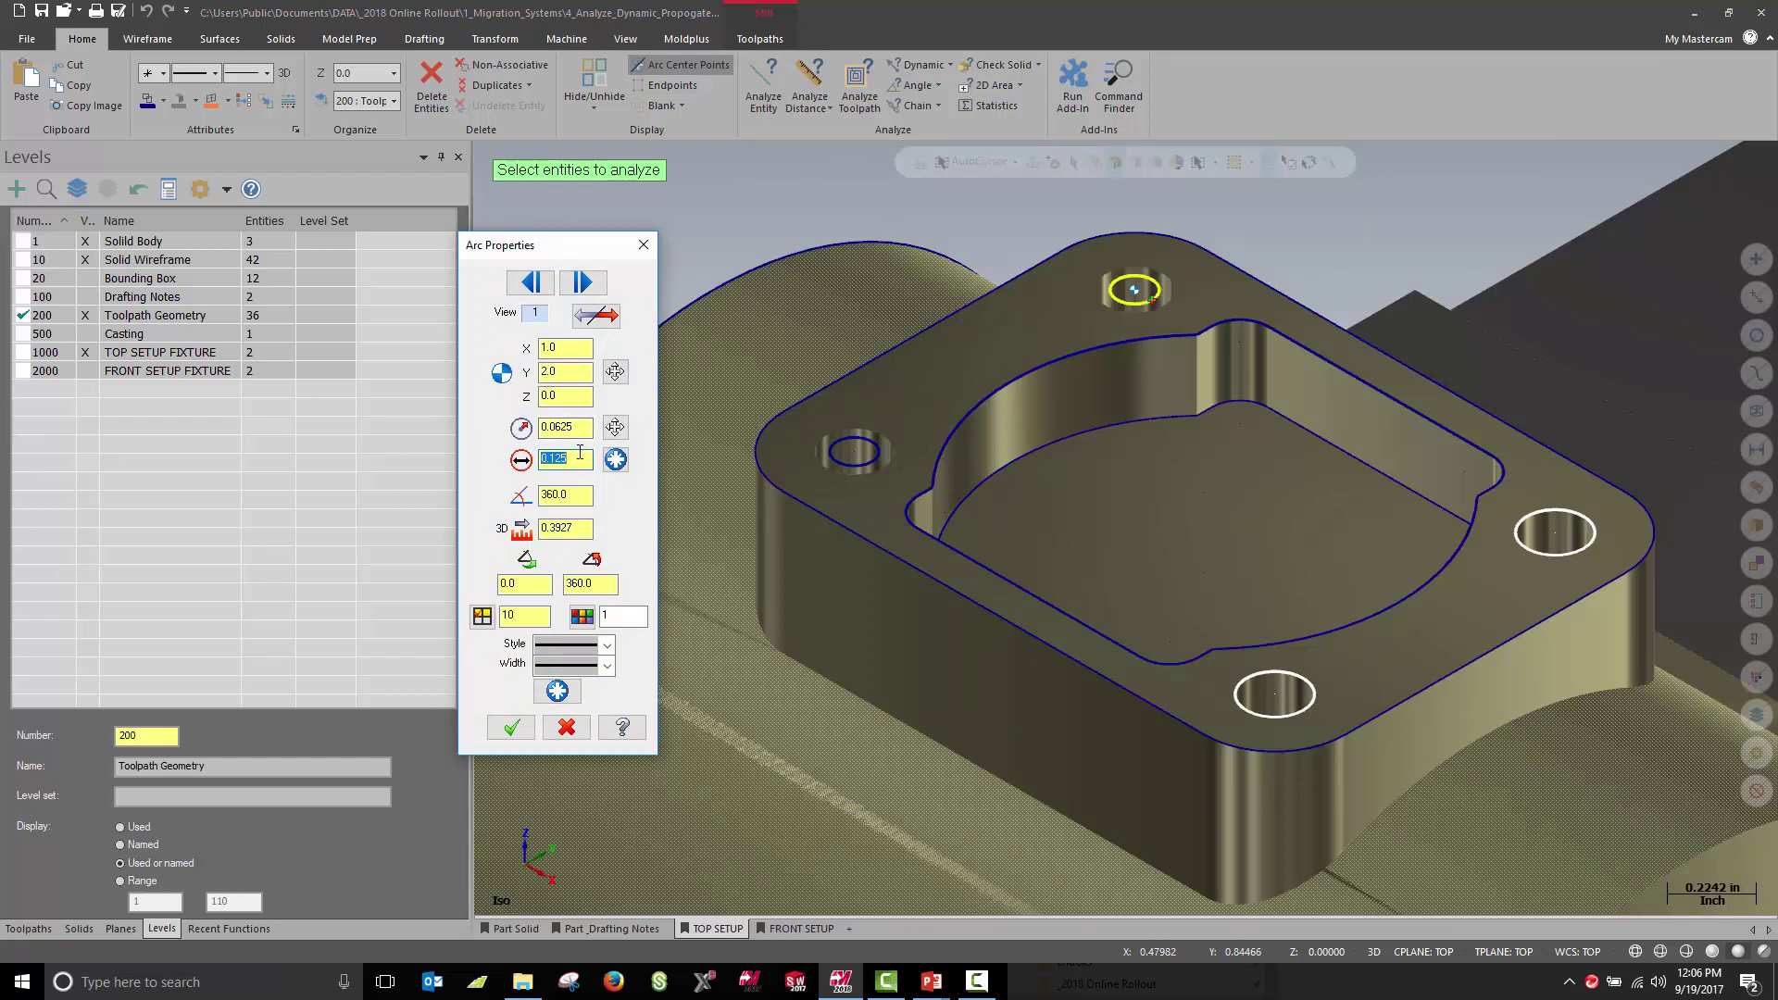
left_click(625, 471)
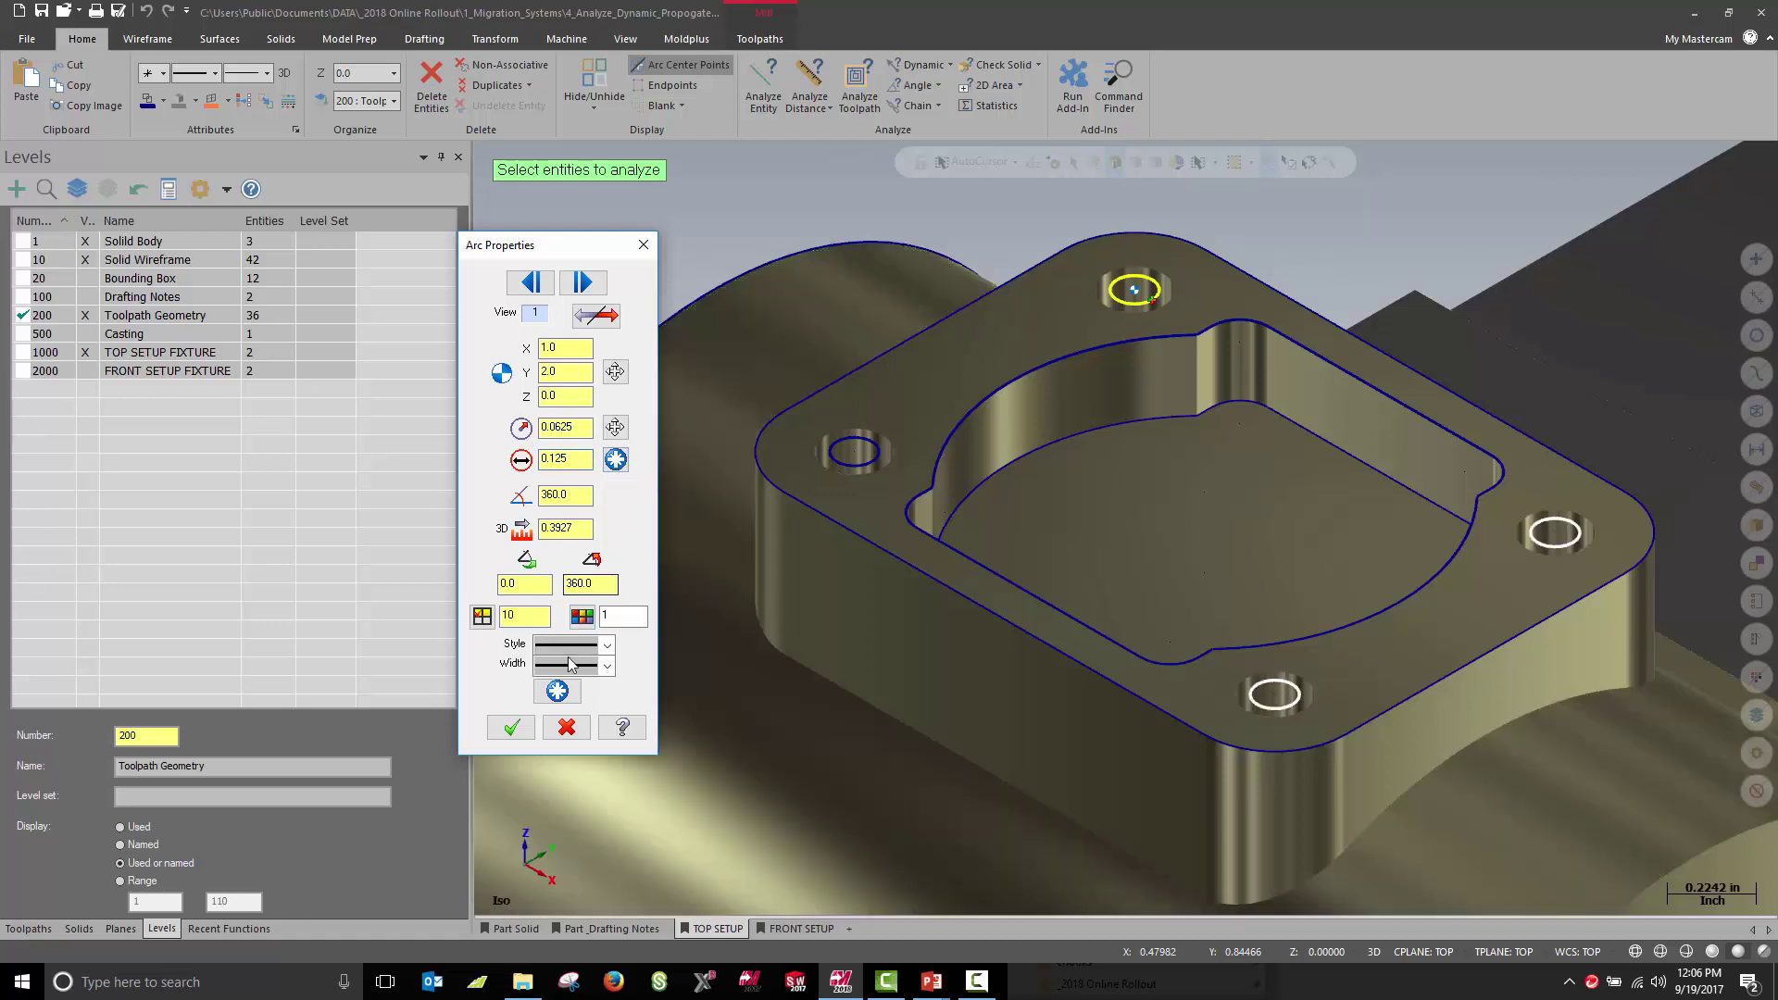
left_click(518, 727)
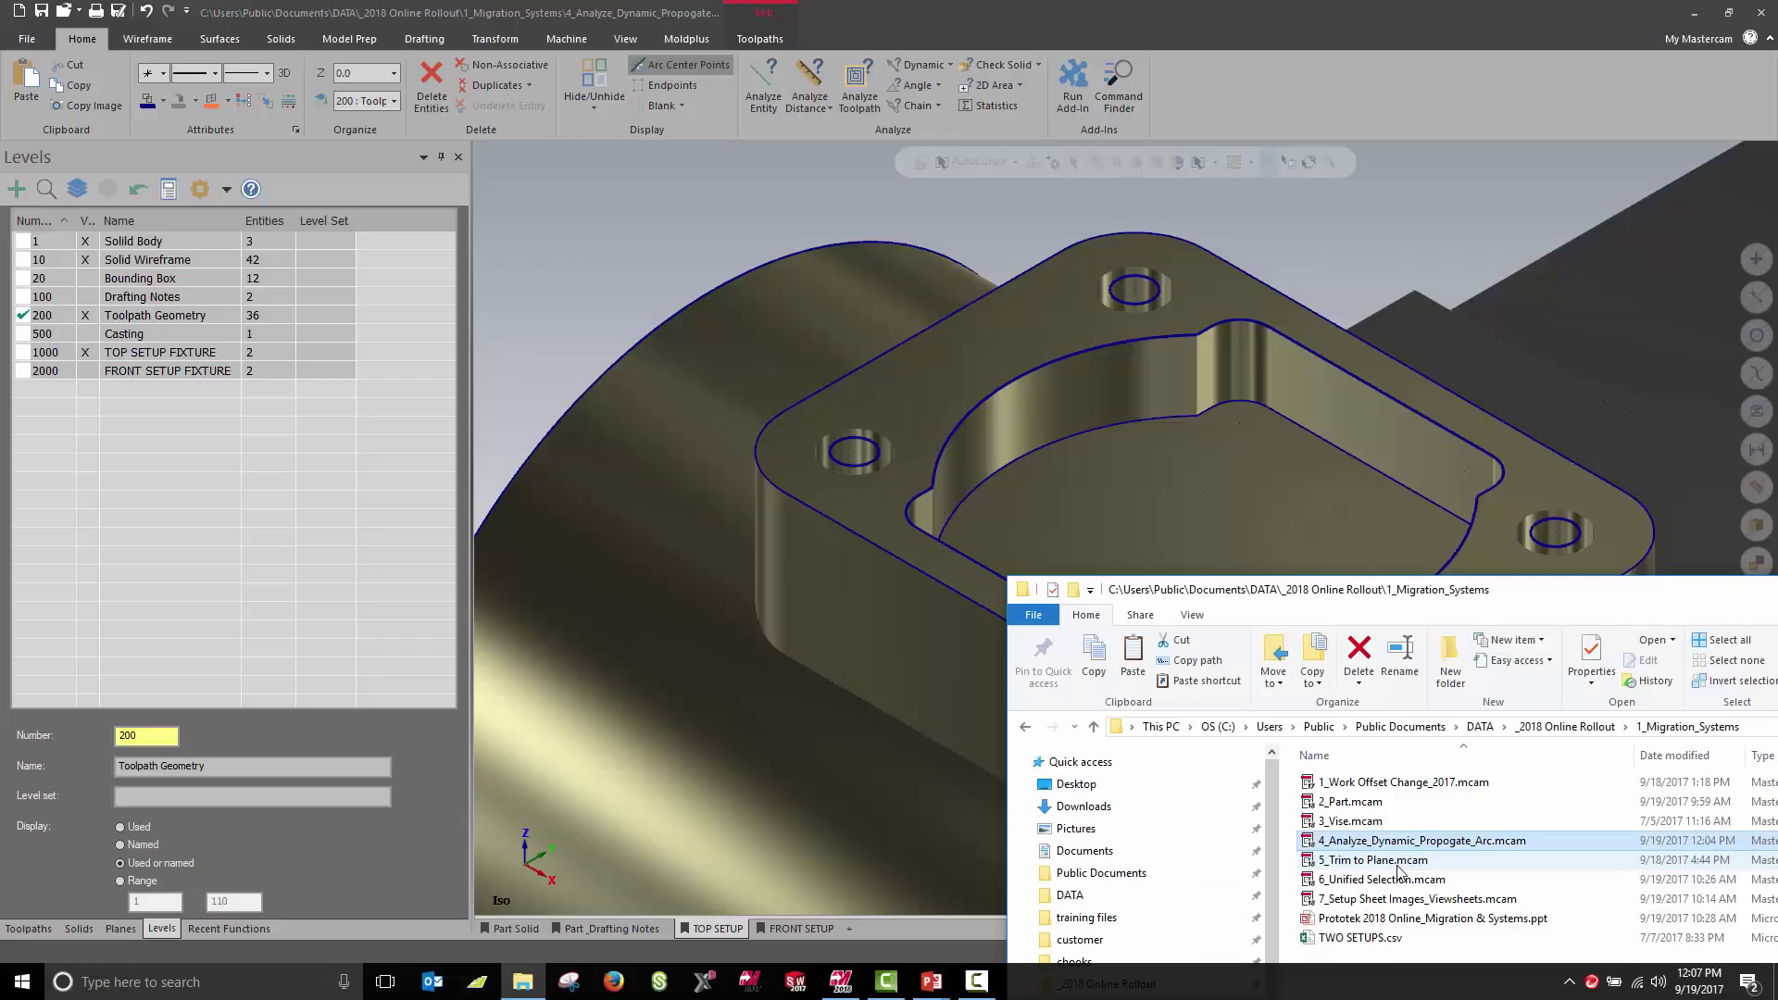
Open the file 5_Trim to Plane.mcam from the 1_Migration_Systems folder.
left_click_drag(1370, 859, 965, 374)
left_click(941, 525)
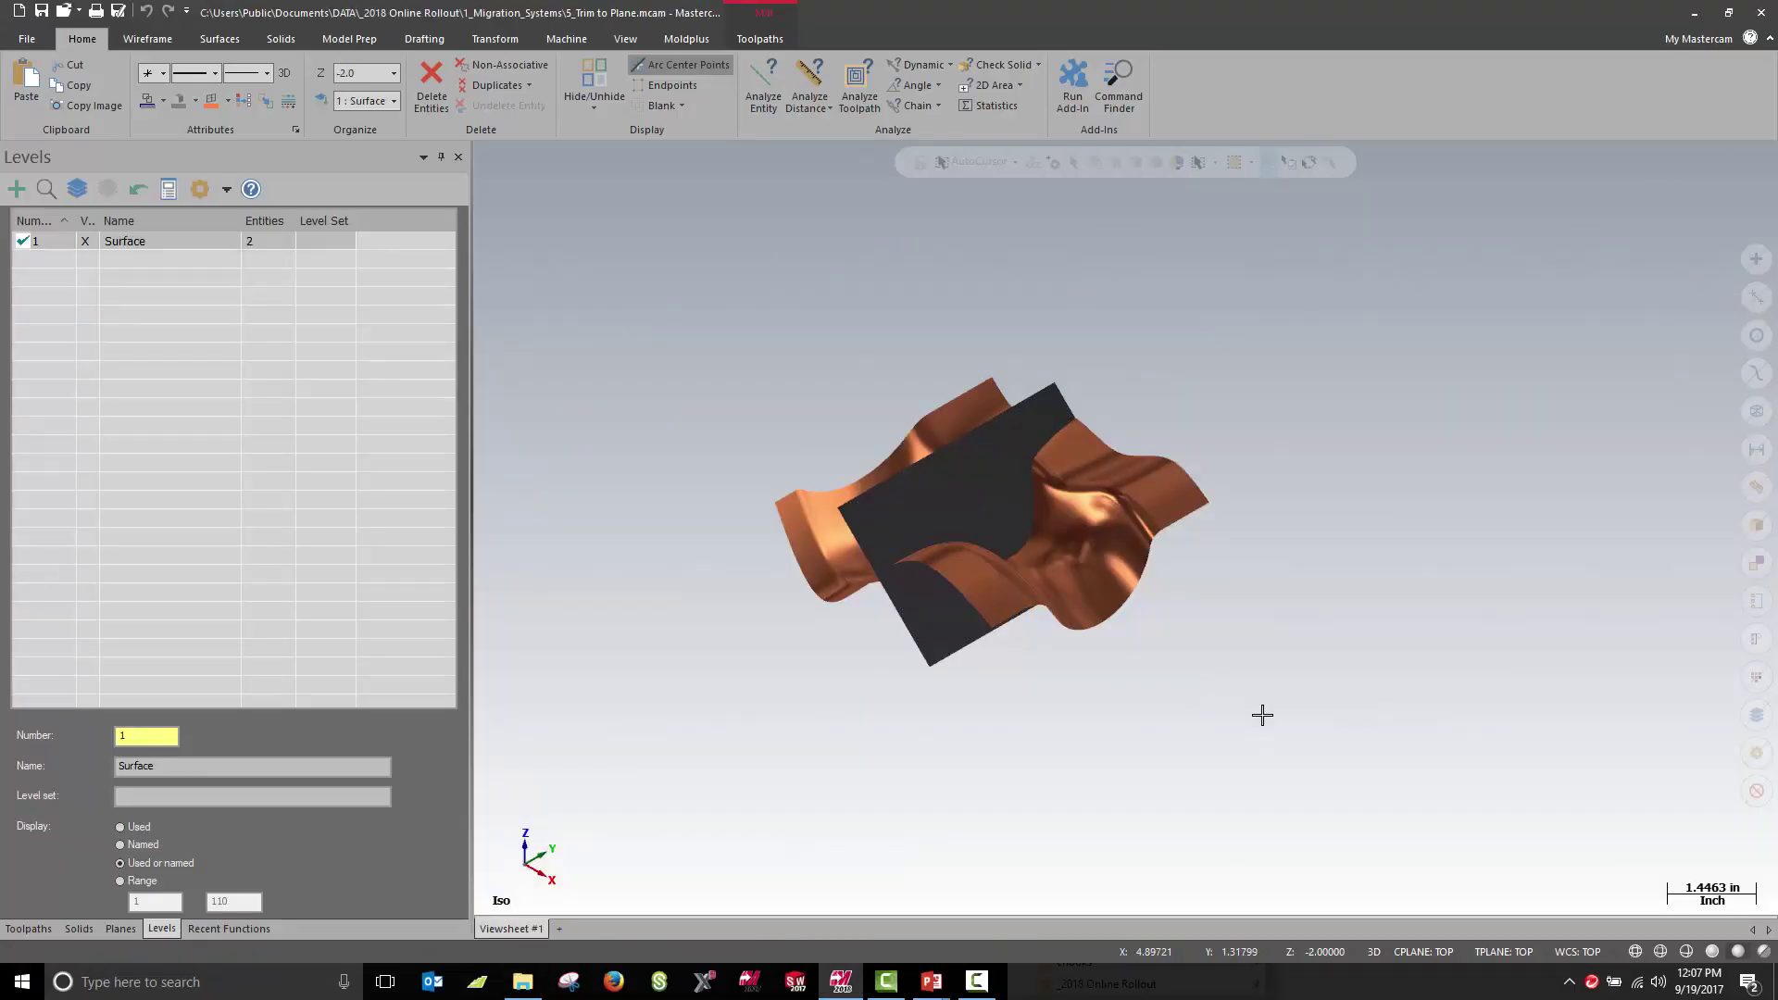
Start a Trim to Plane operation with the copper freeform surface as the surface to trim.
mouse_move(1023, 713)
middle_mouse_down()
mouse_move(1115, 686)
mouse_move(1380, 675)
mouse_move(1099, 679)
mouse_move(1056, 730)
middle_mouse_up()
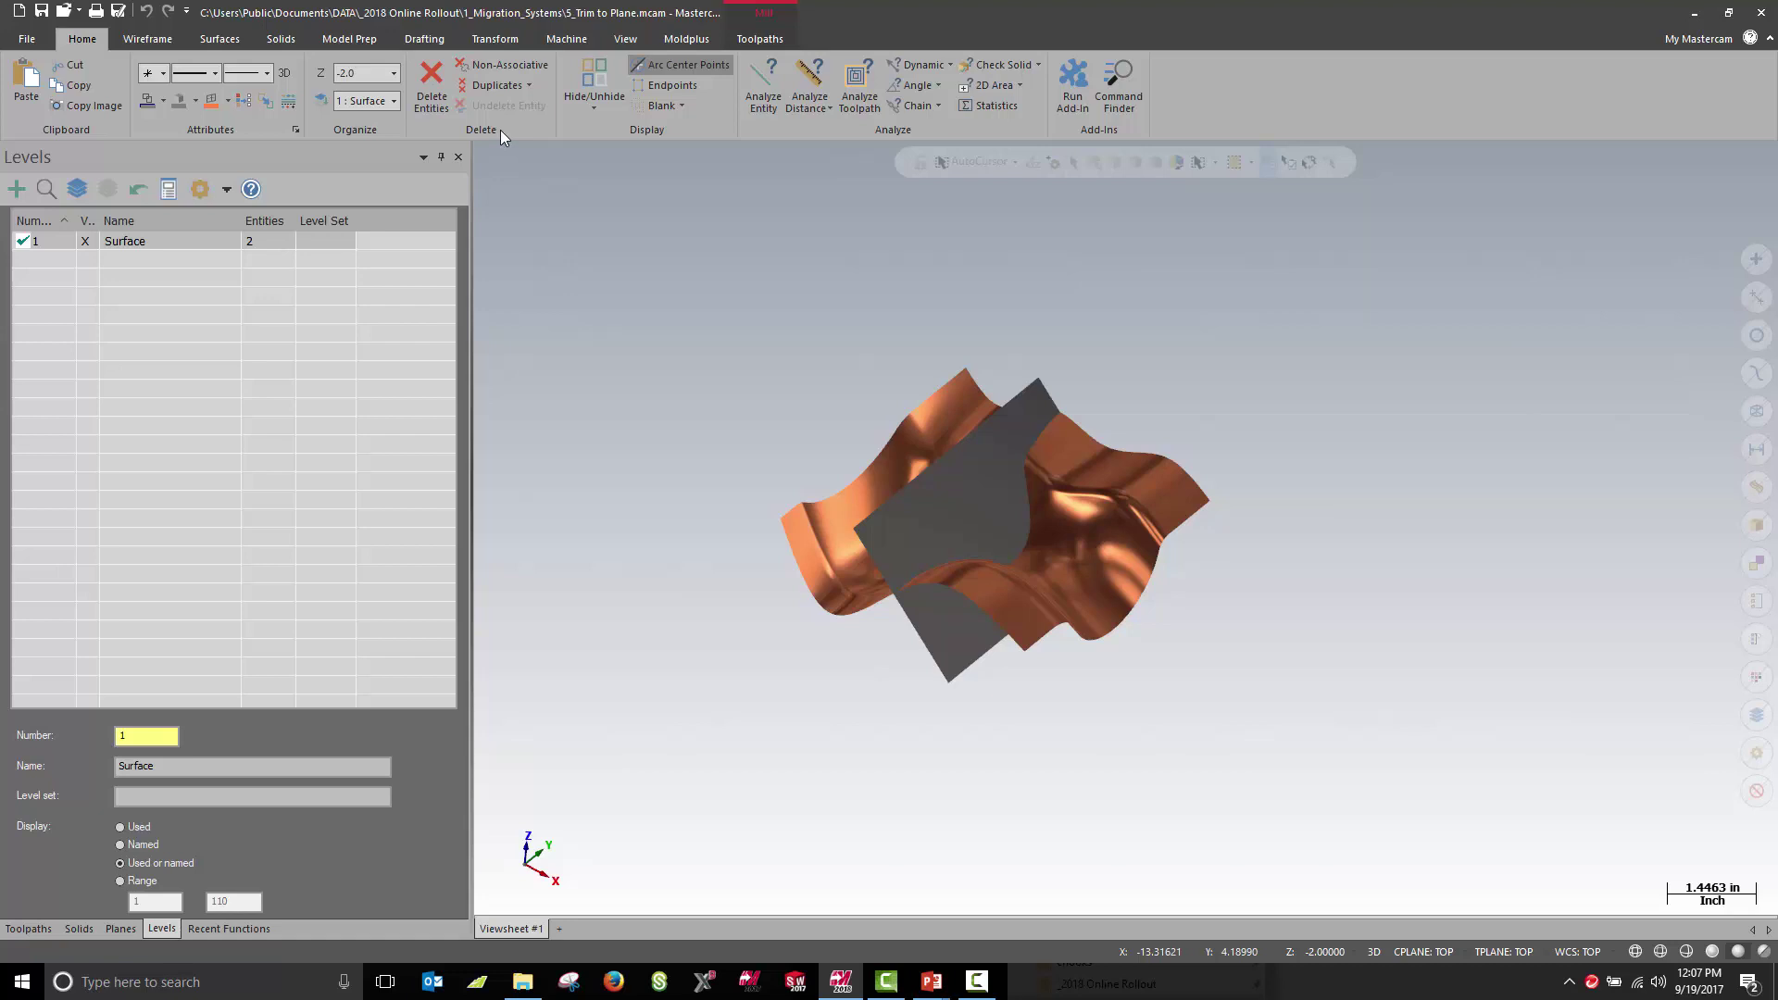
left_click(237, 39)
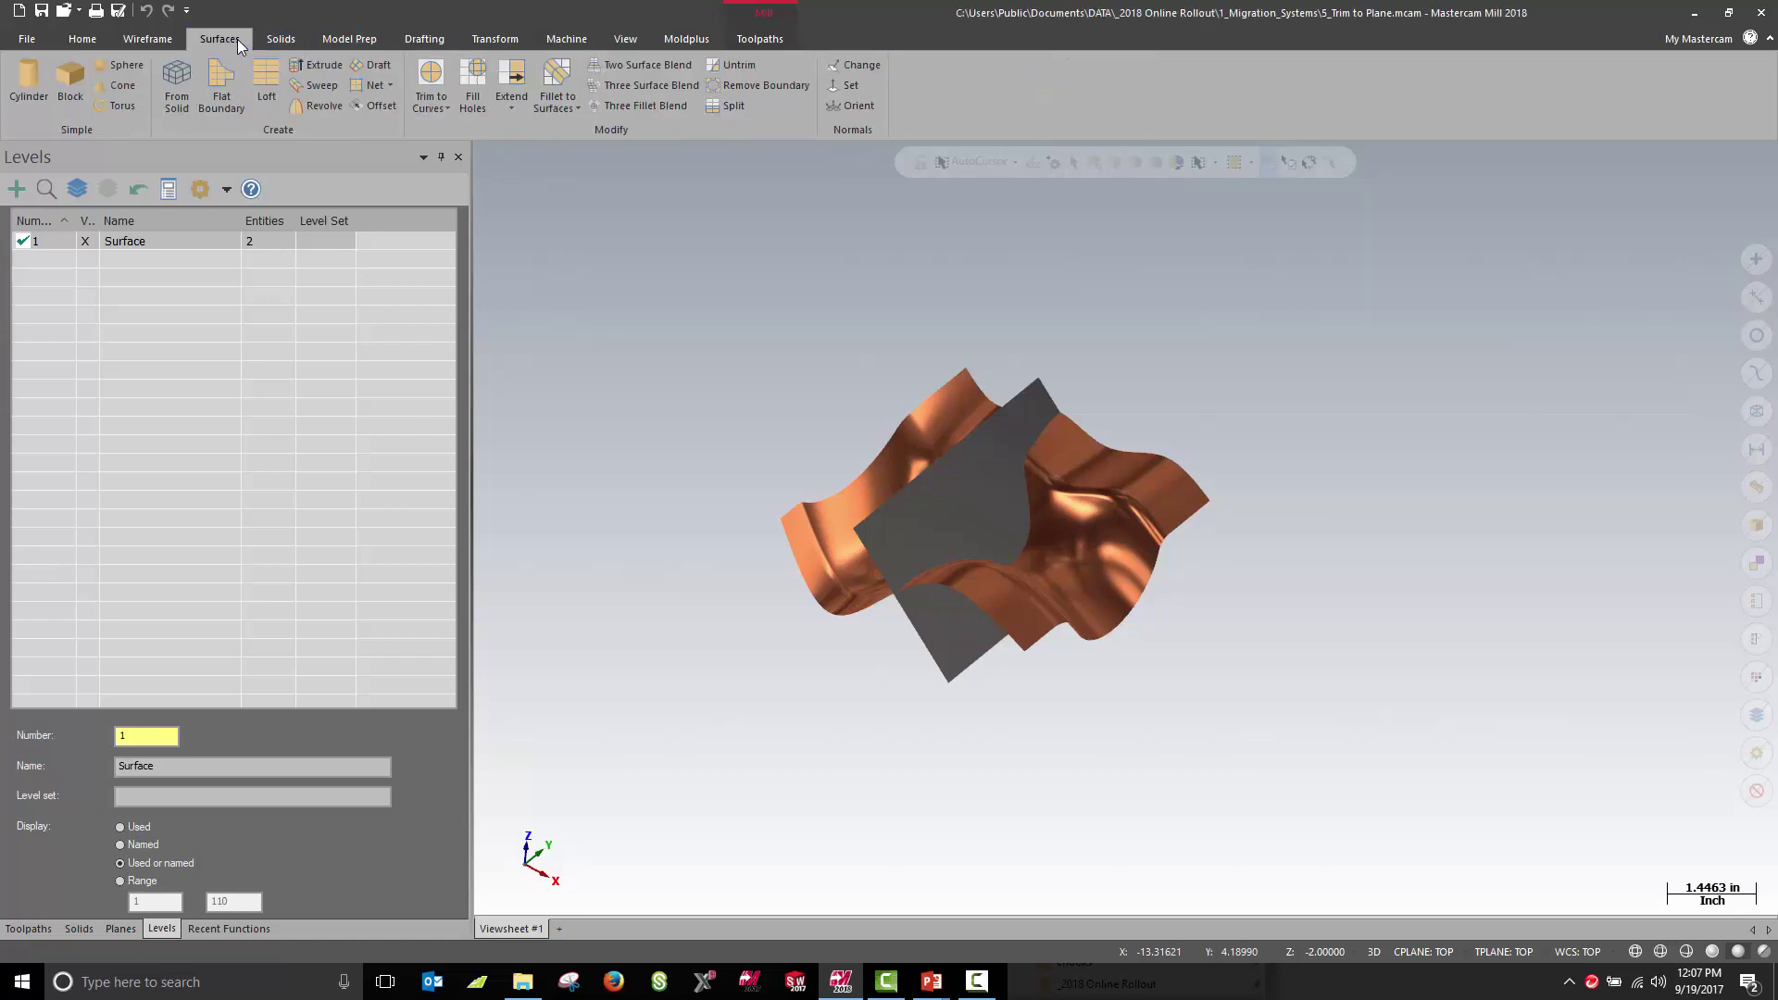
left_click(449, 109)
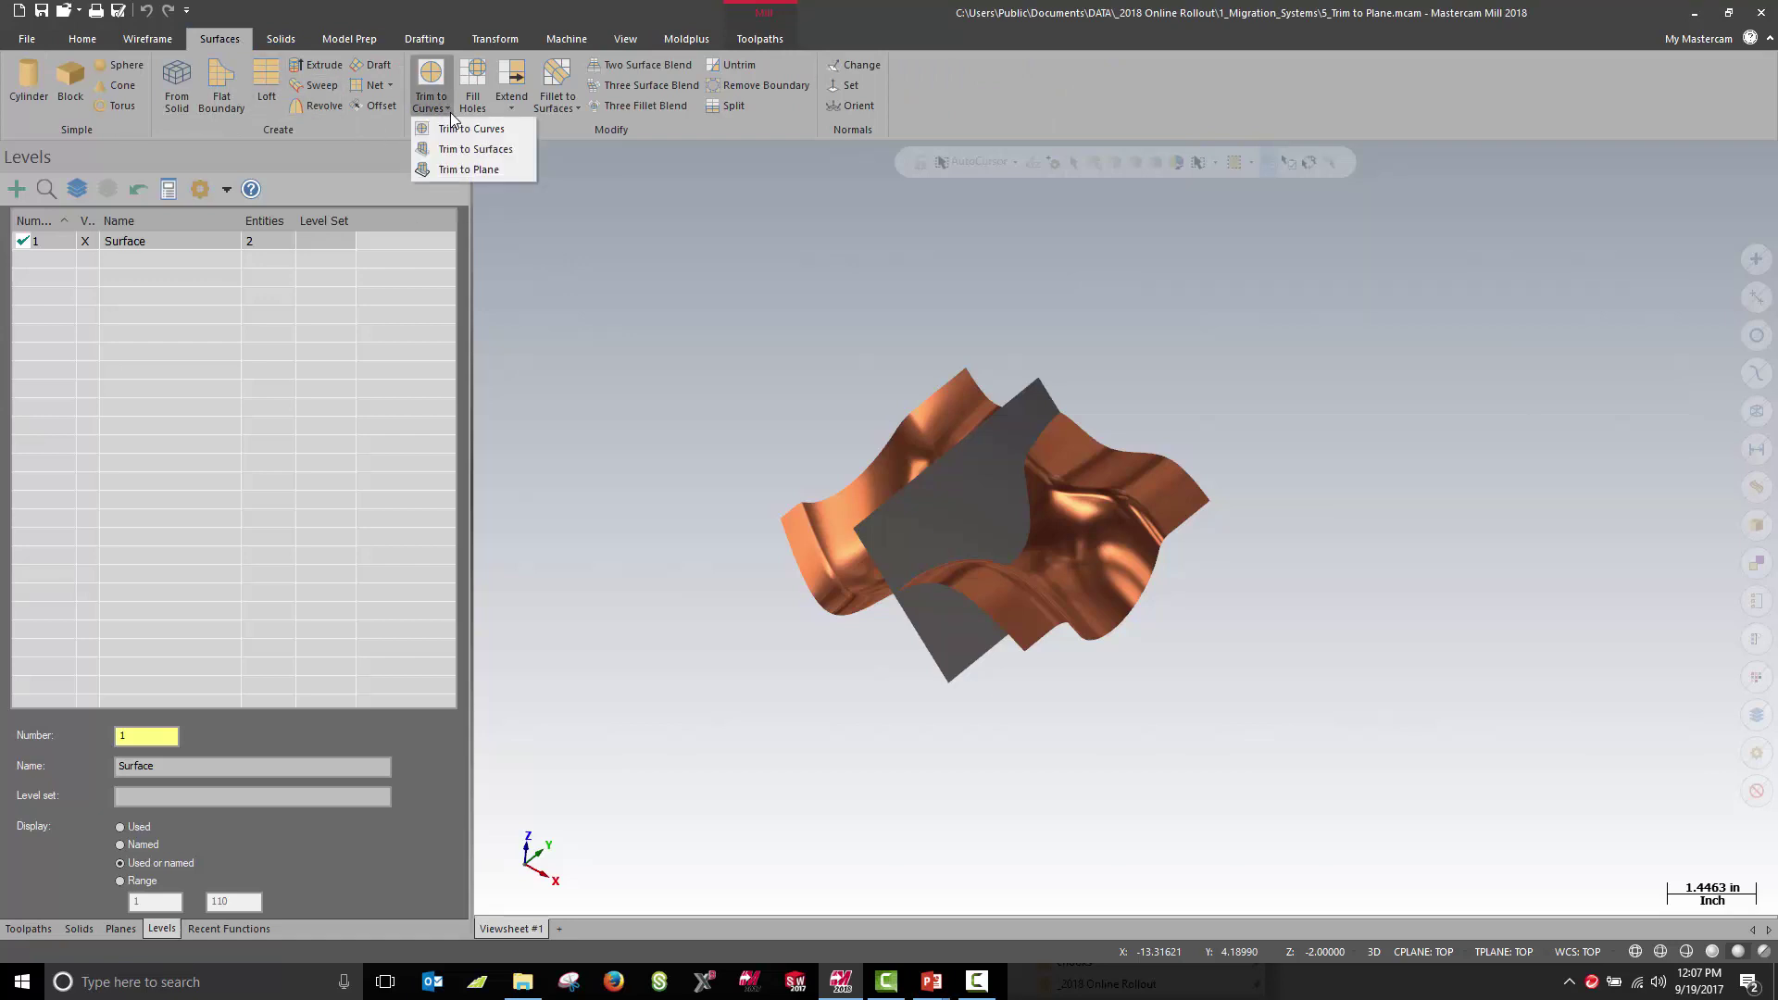
left_click(497, 171)
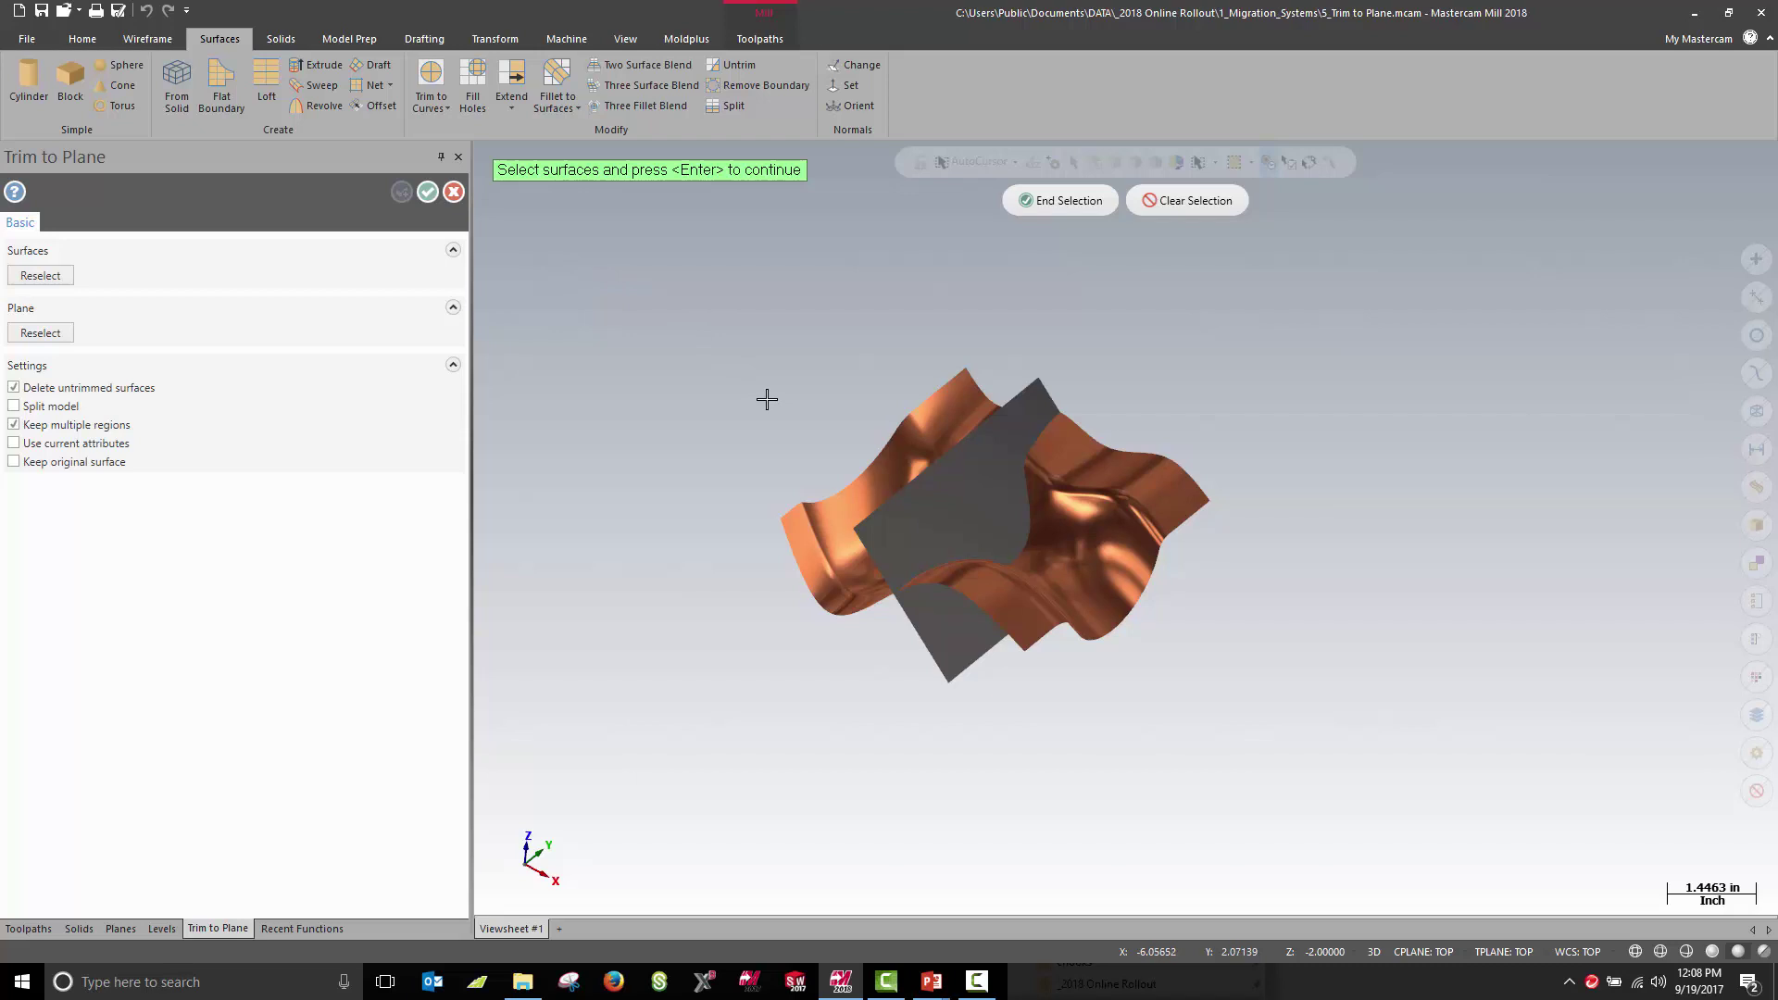
left_click(810, 528)
left_click(810, 528)
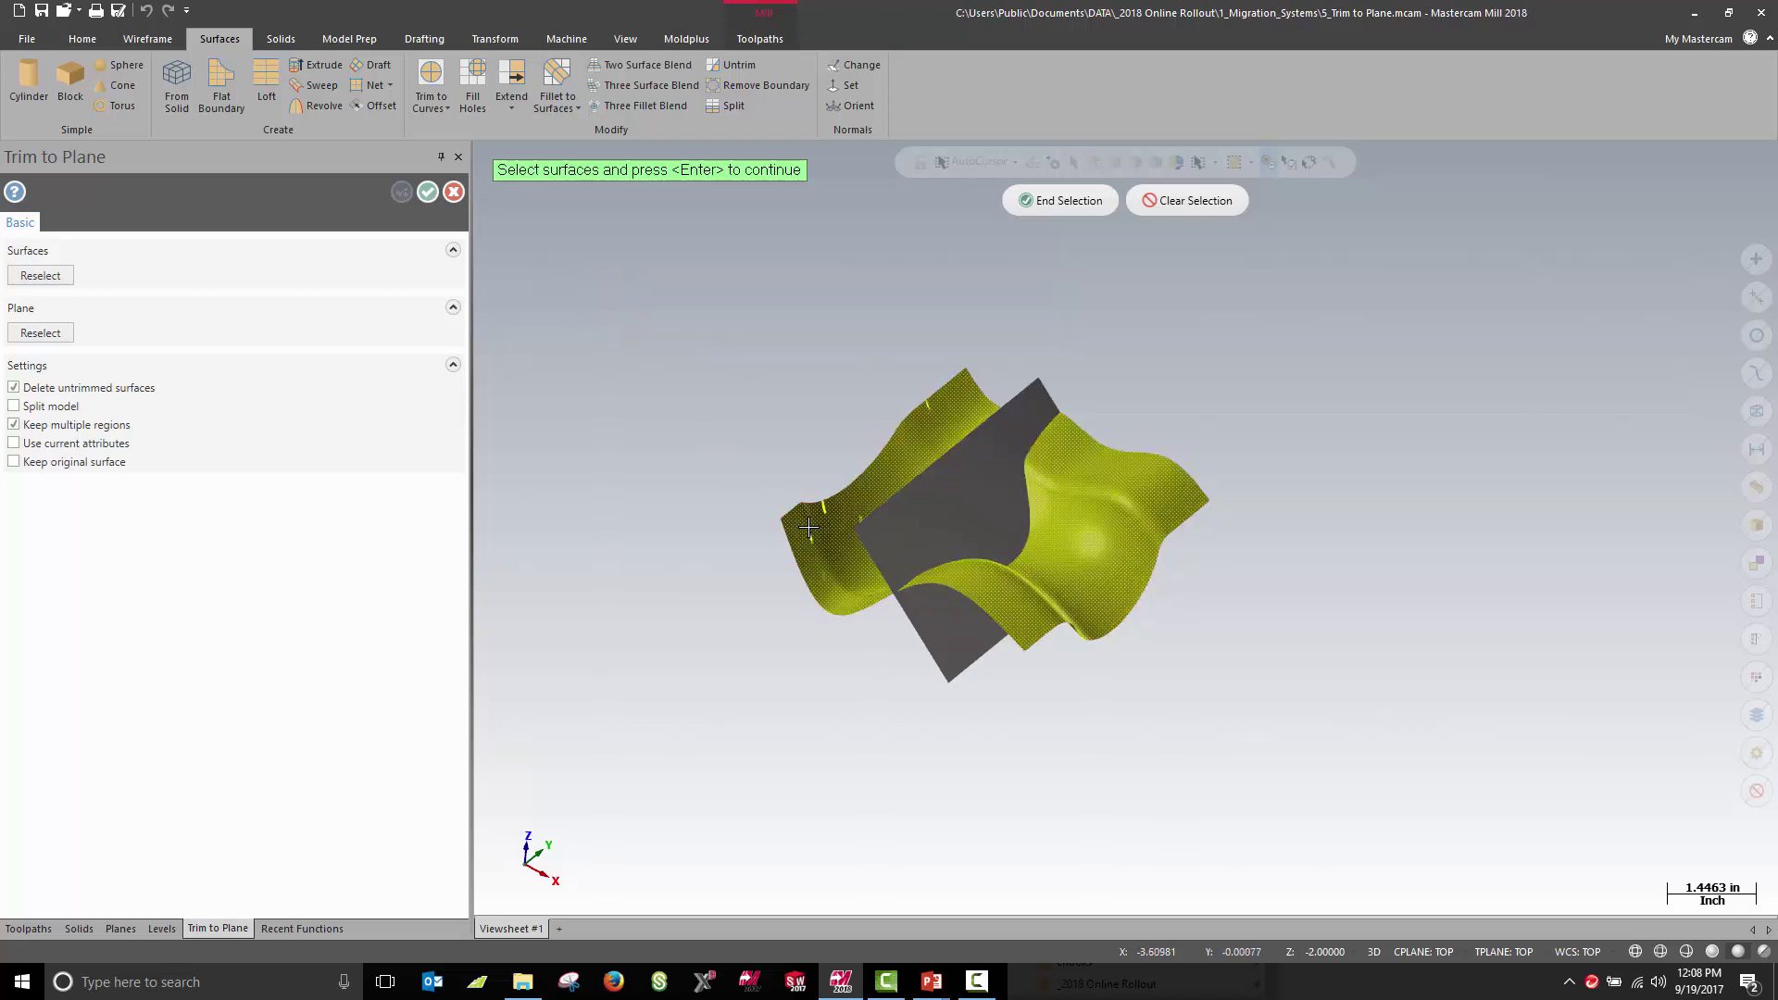
left_click(1070, 200)
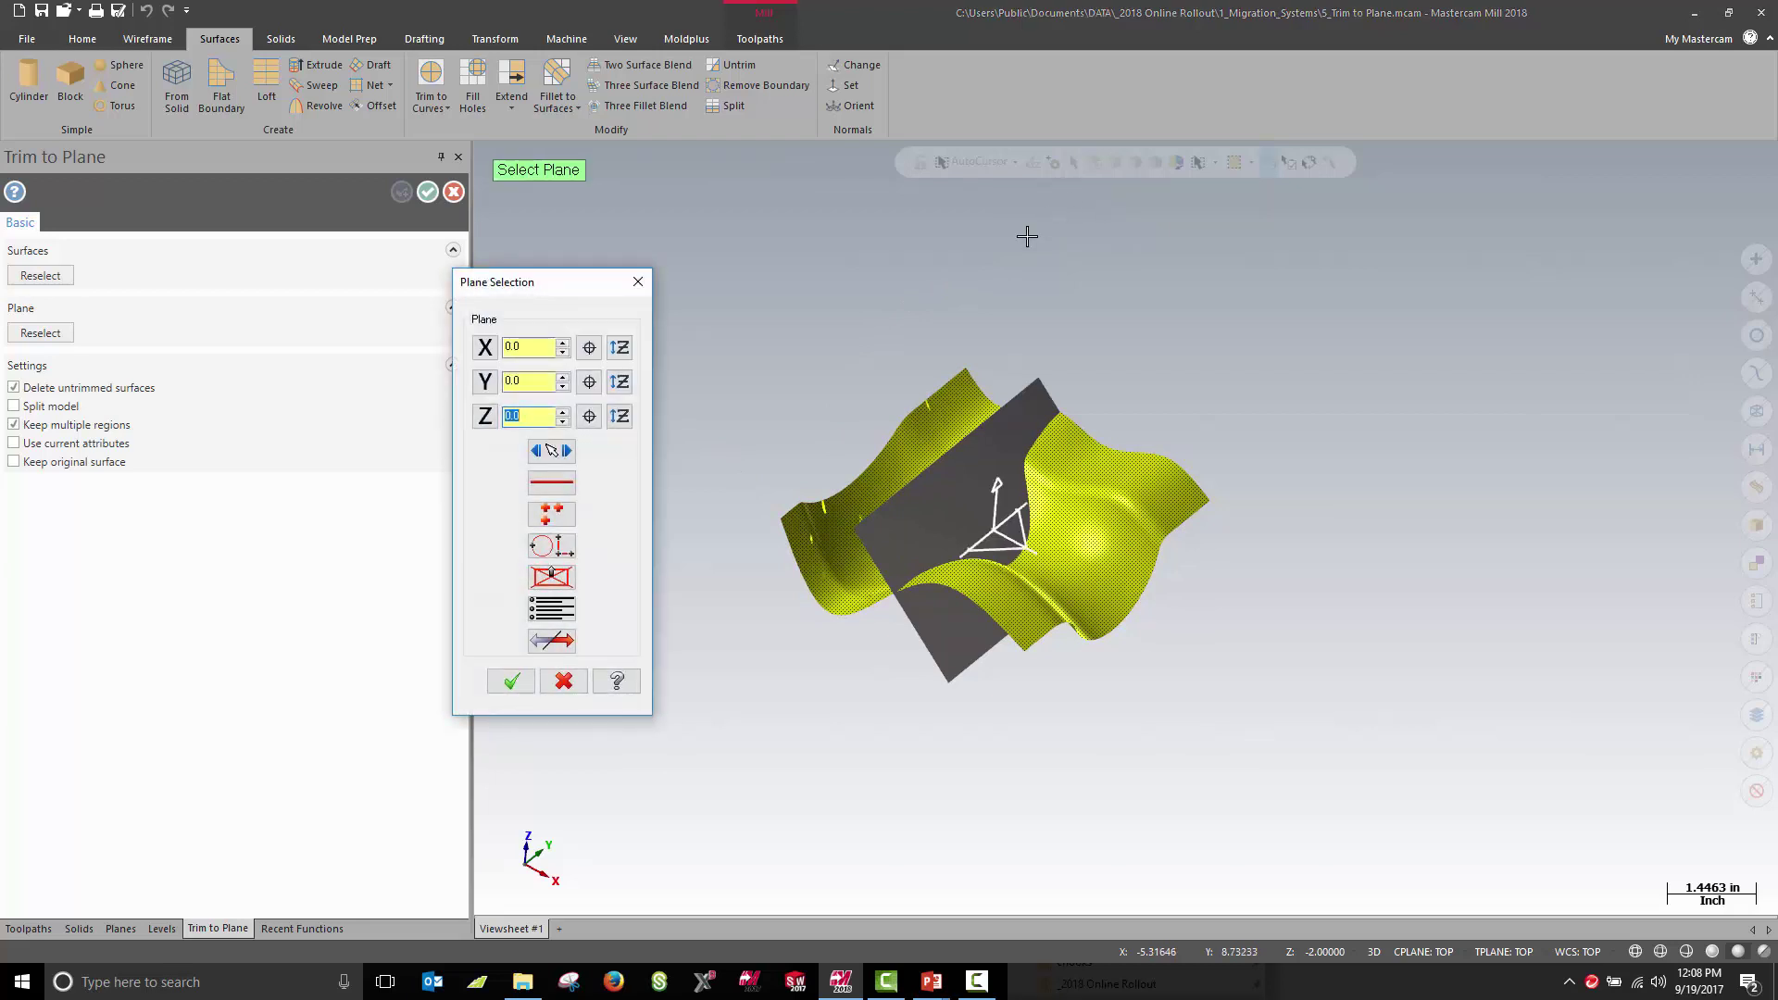
Create a dynamic plane on the gray flat surface and trim the copper surface to it.
left_click(552, 452)
left_click(951, 493)
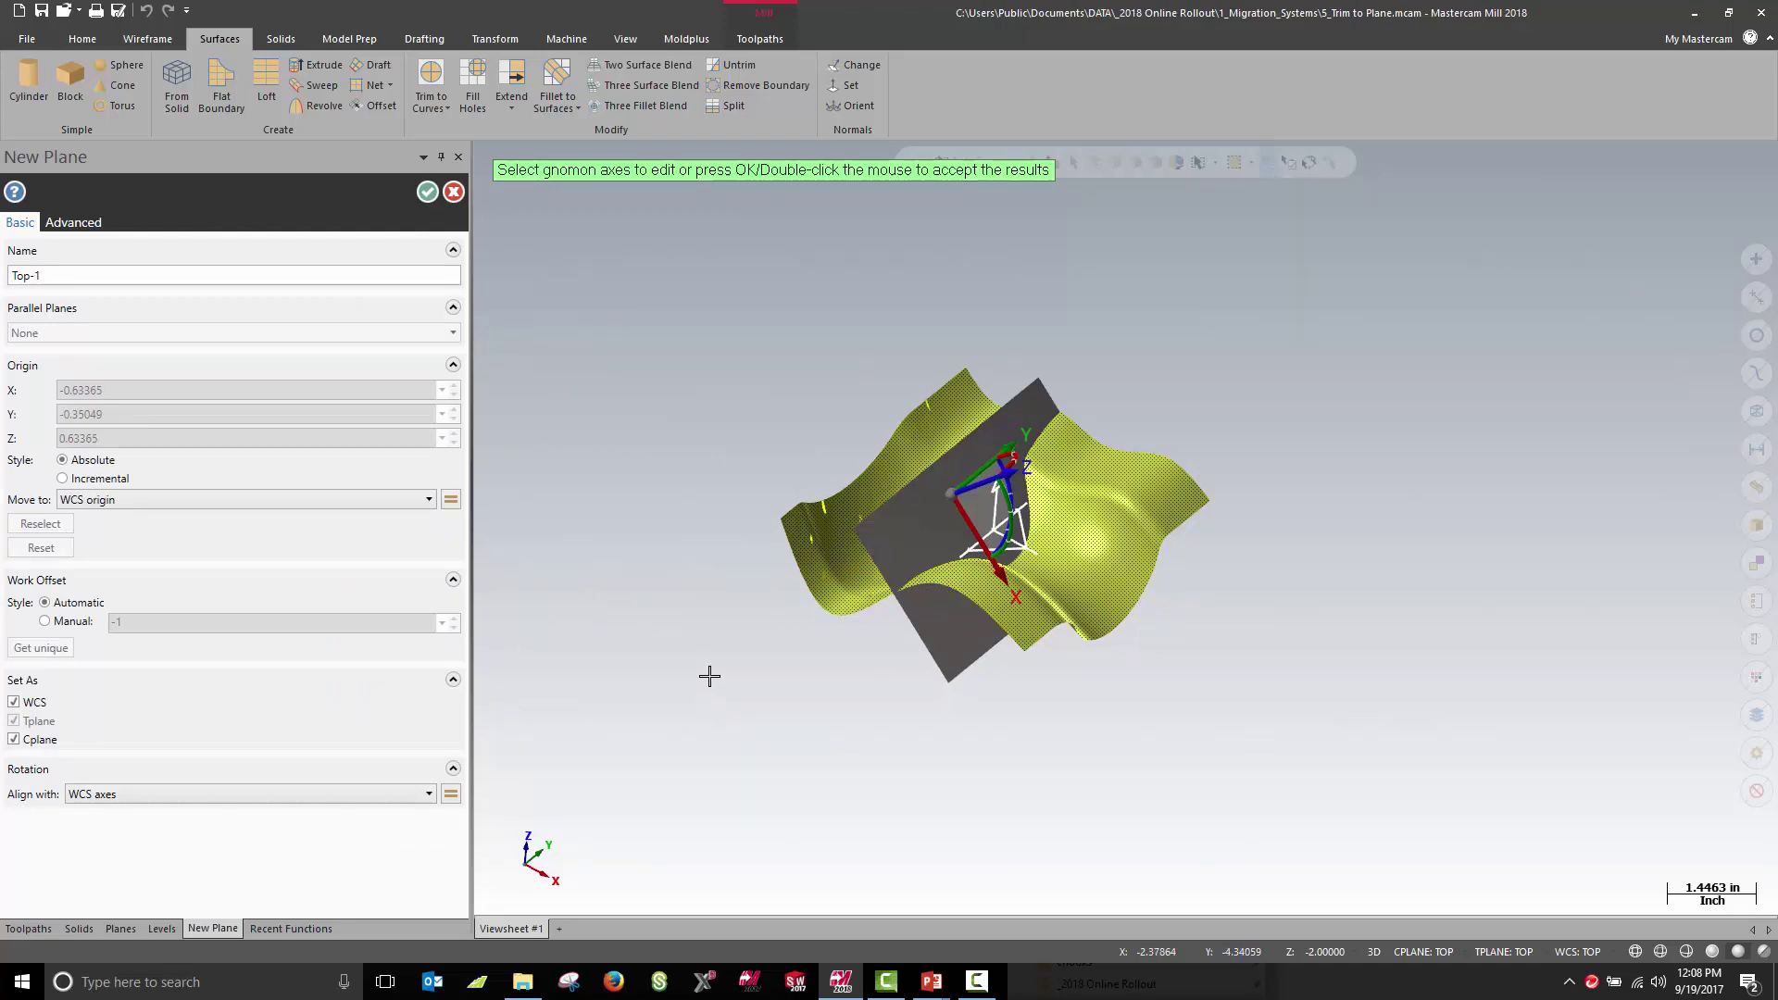
left_click(427, 192)
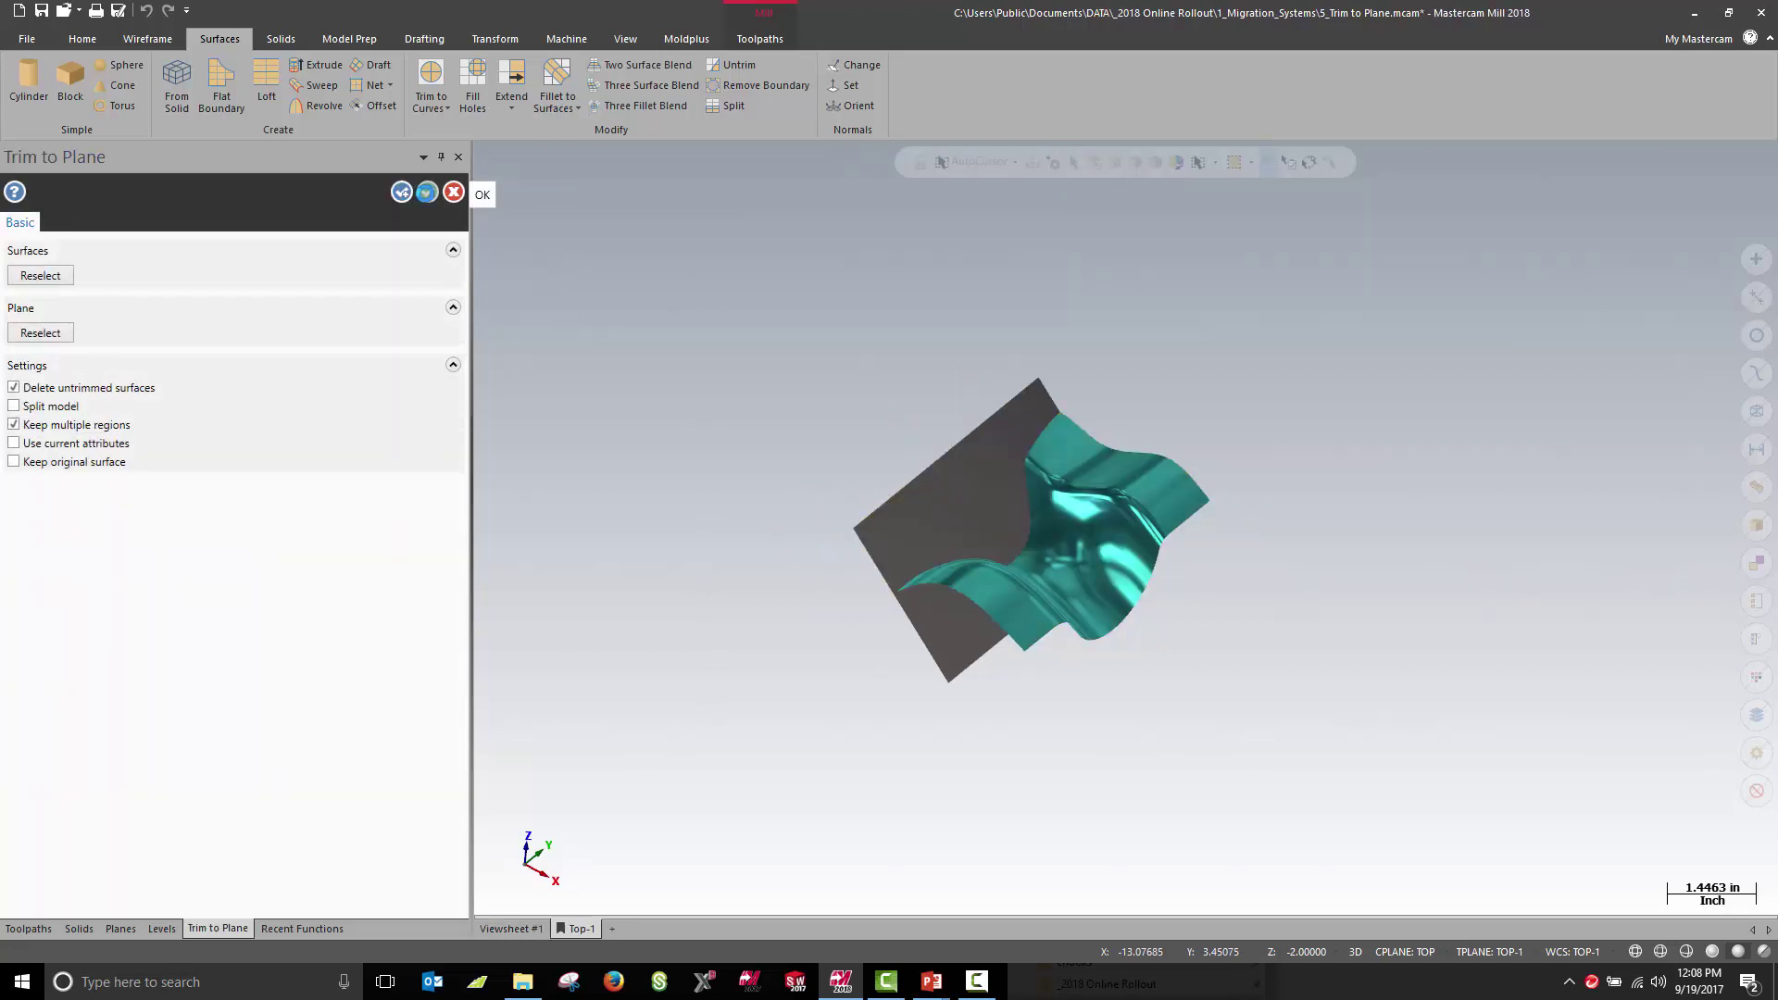
left_click(427, 192)
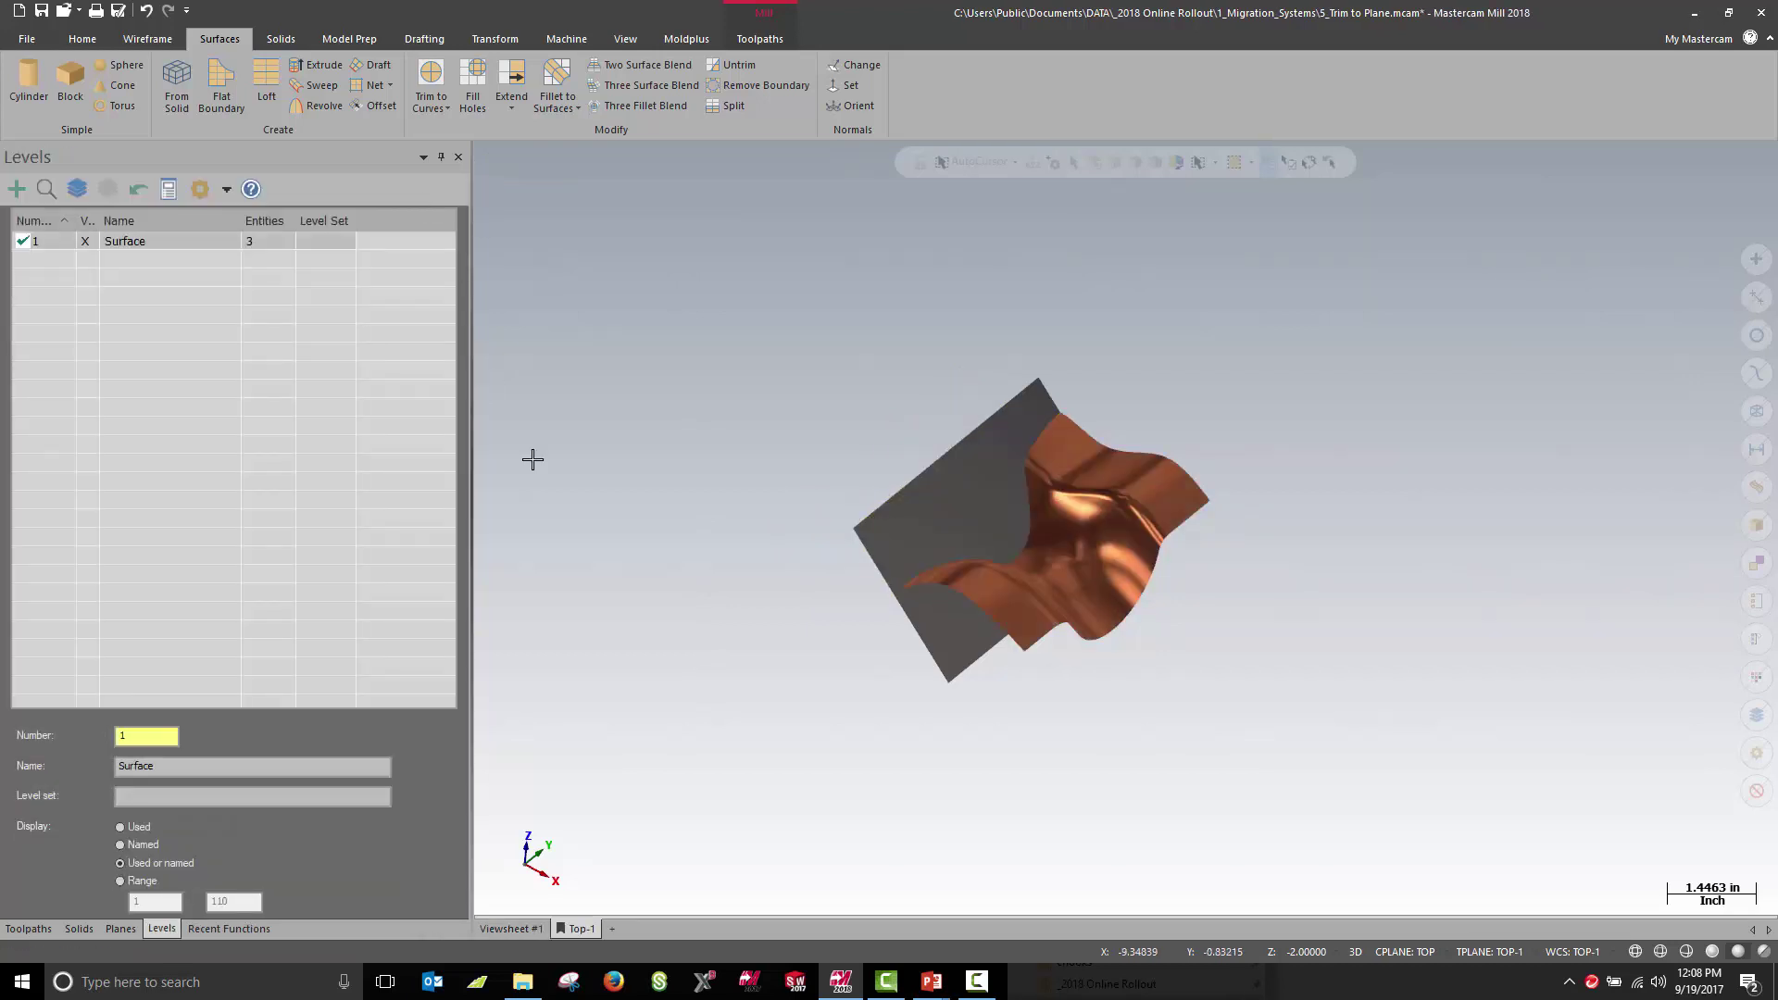
Start a multiaxis Curve toolpath and set its tool axis control to Plane.
left_click(759, 39)
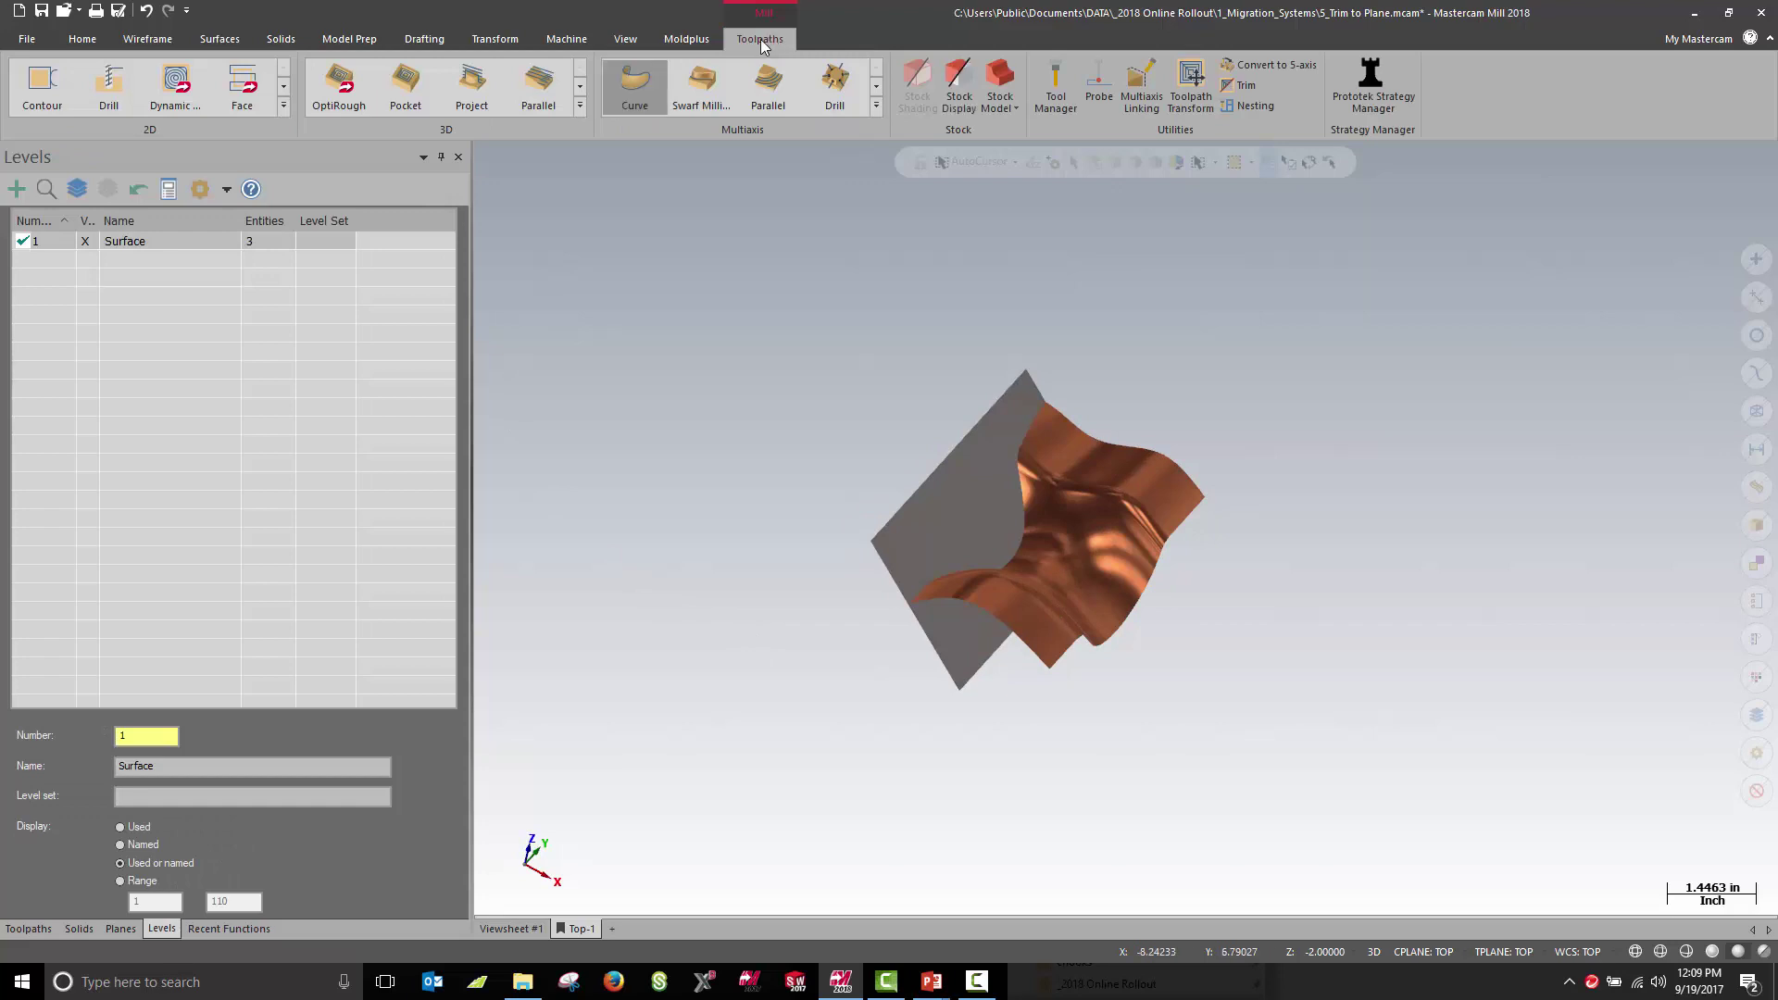
left_click(625, 93)
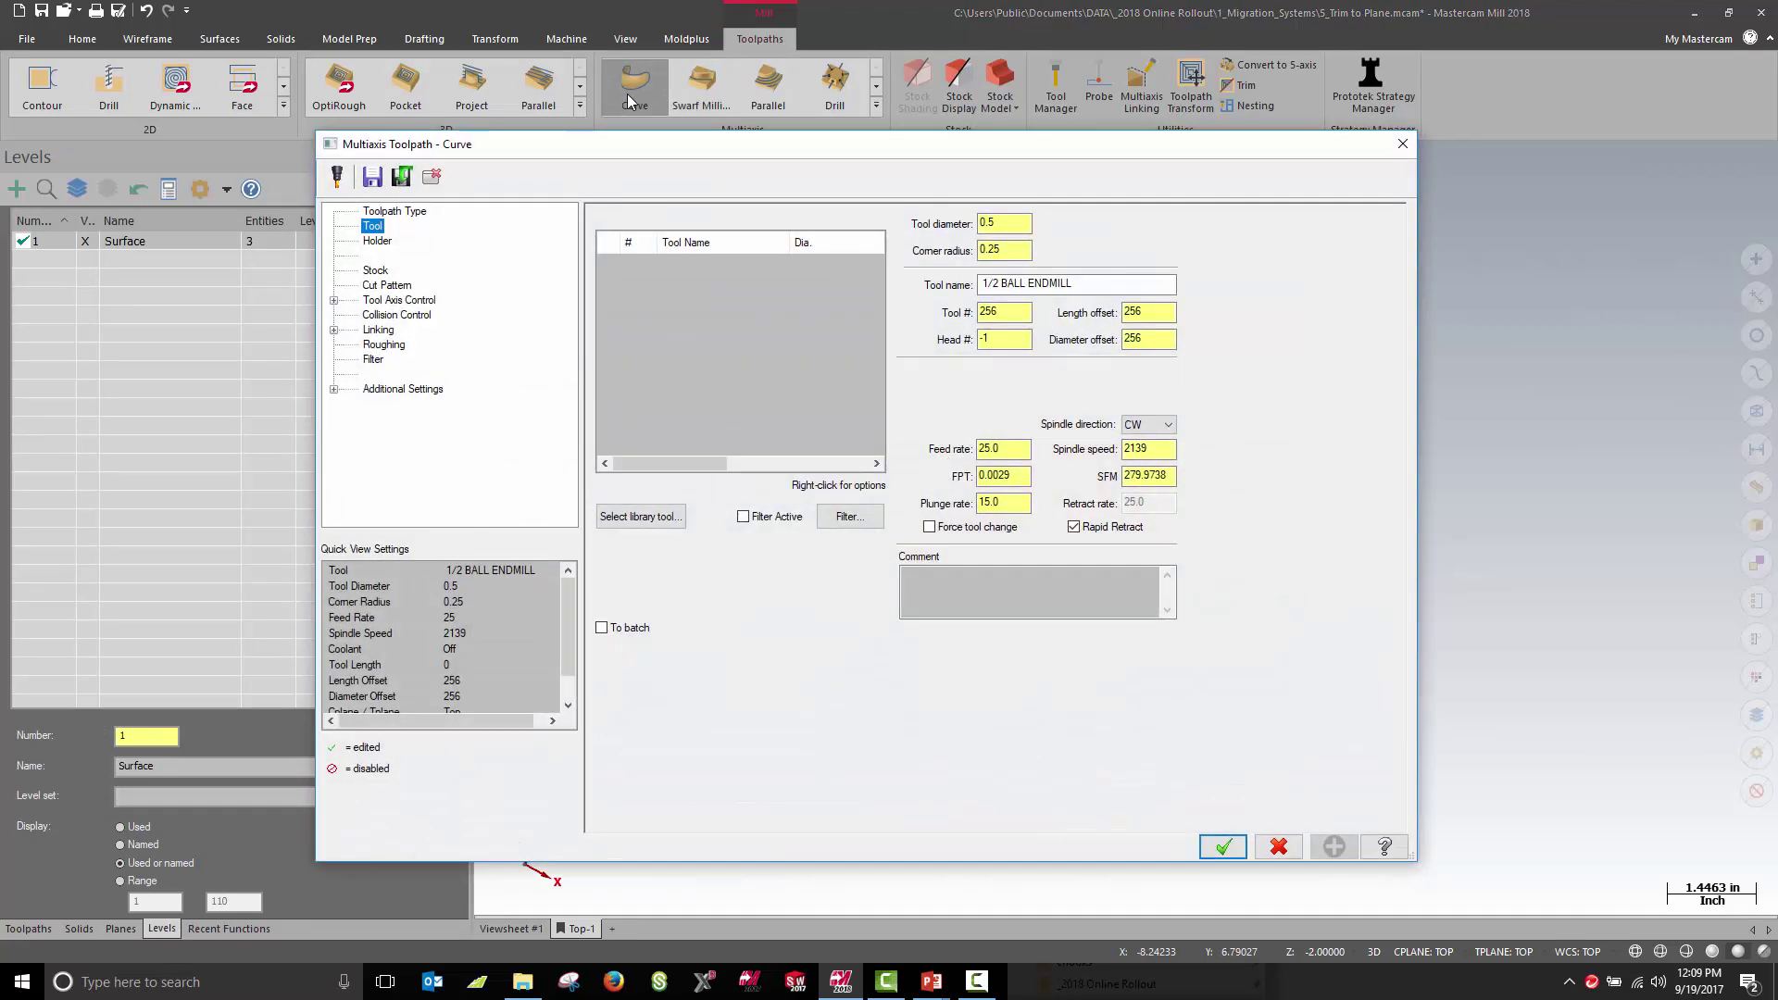
left_click(398, 300)
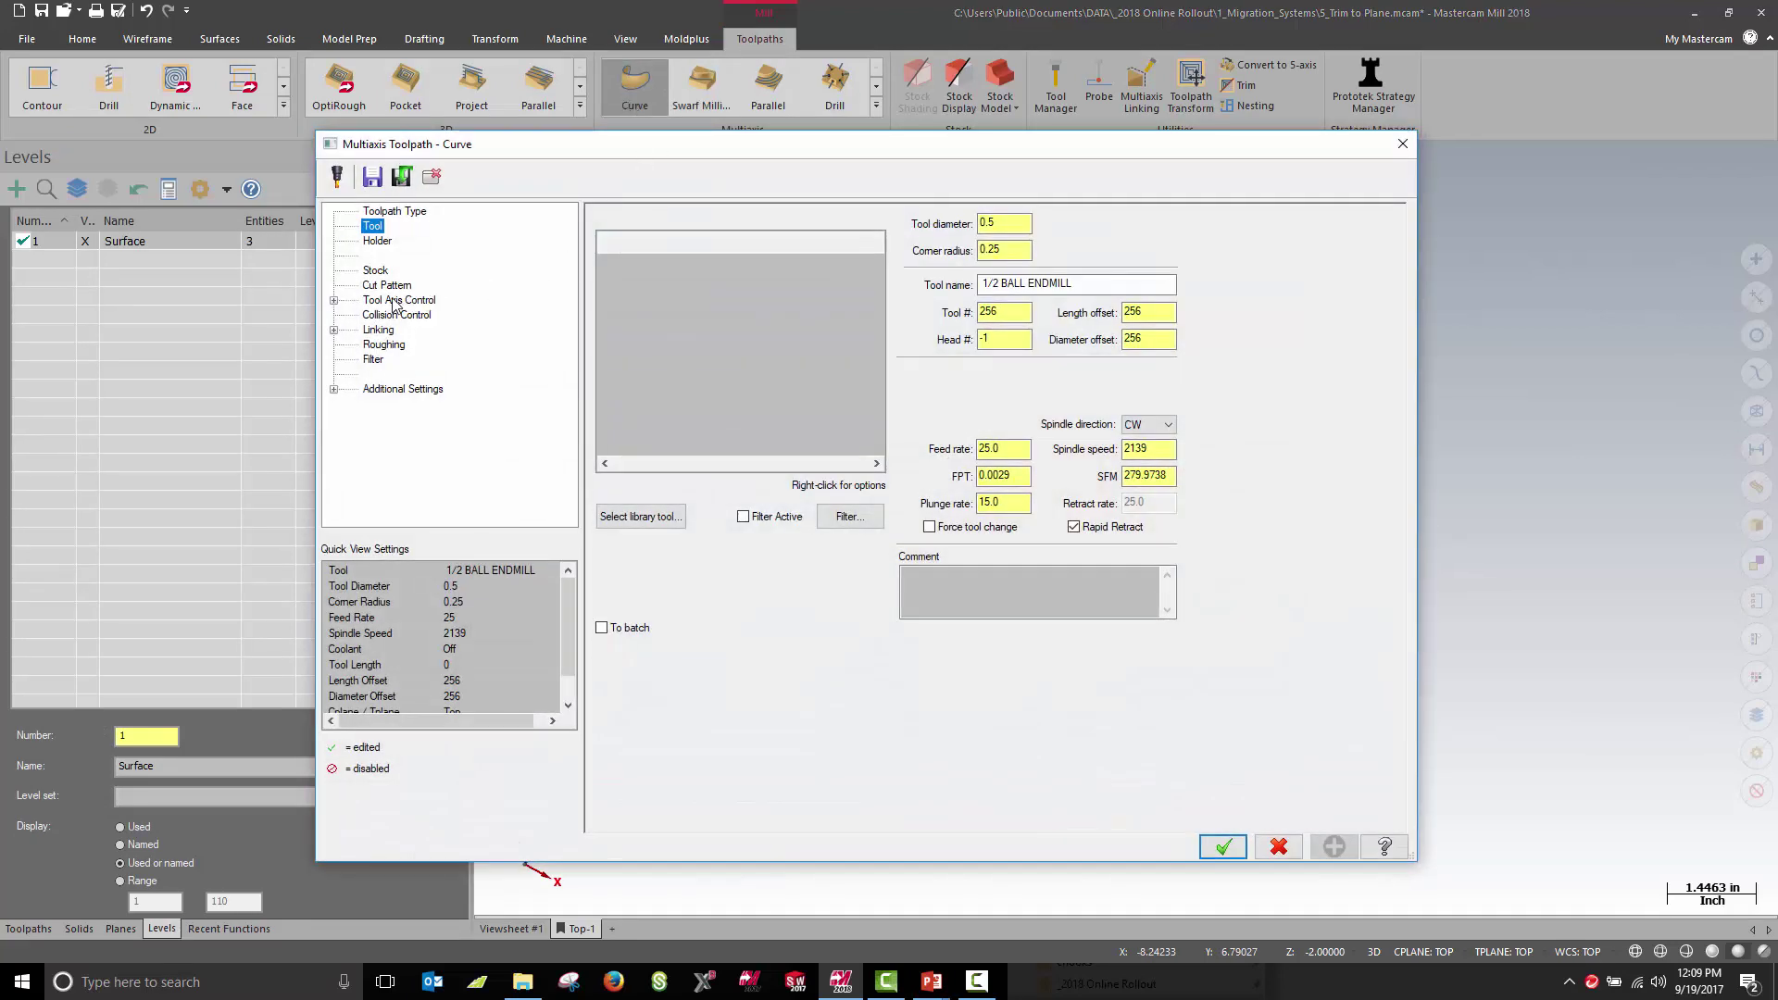
left_click(798, 237)
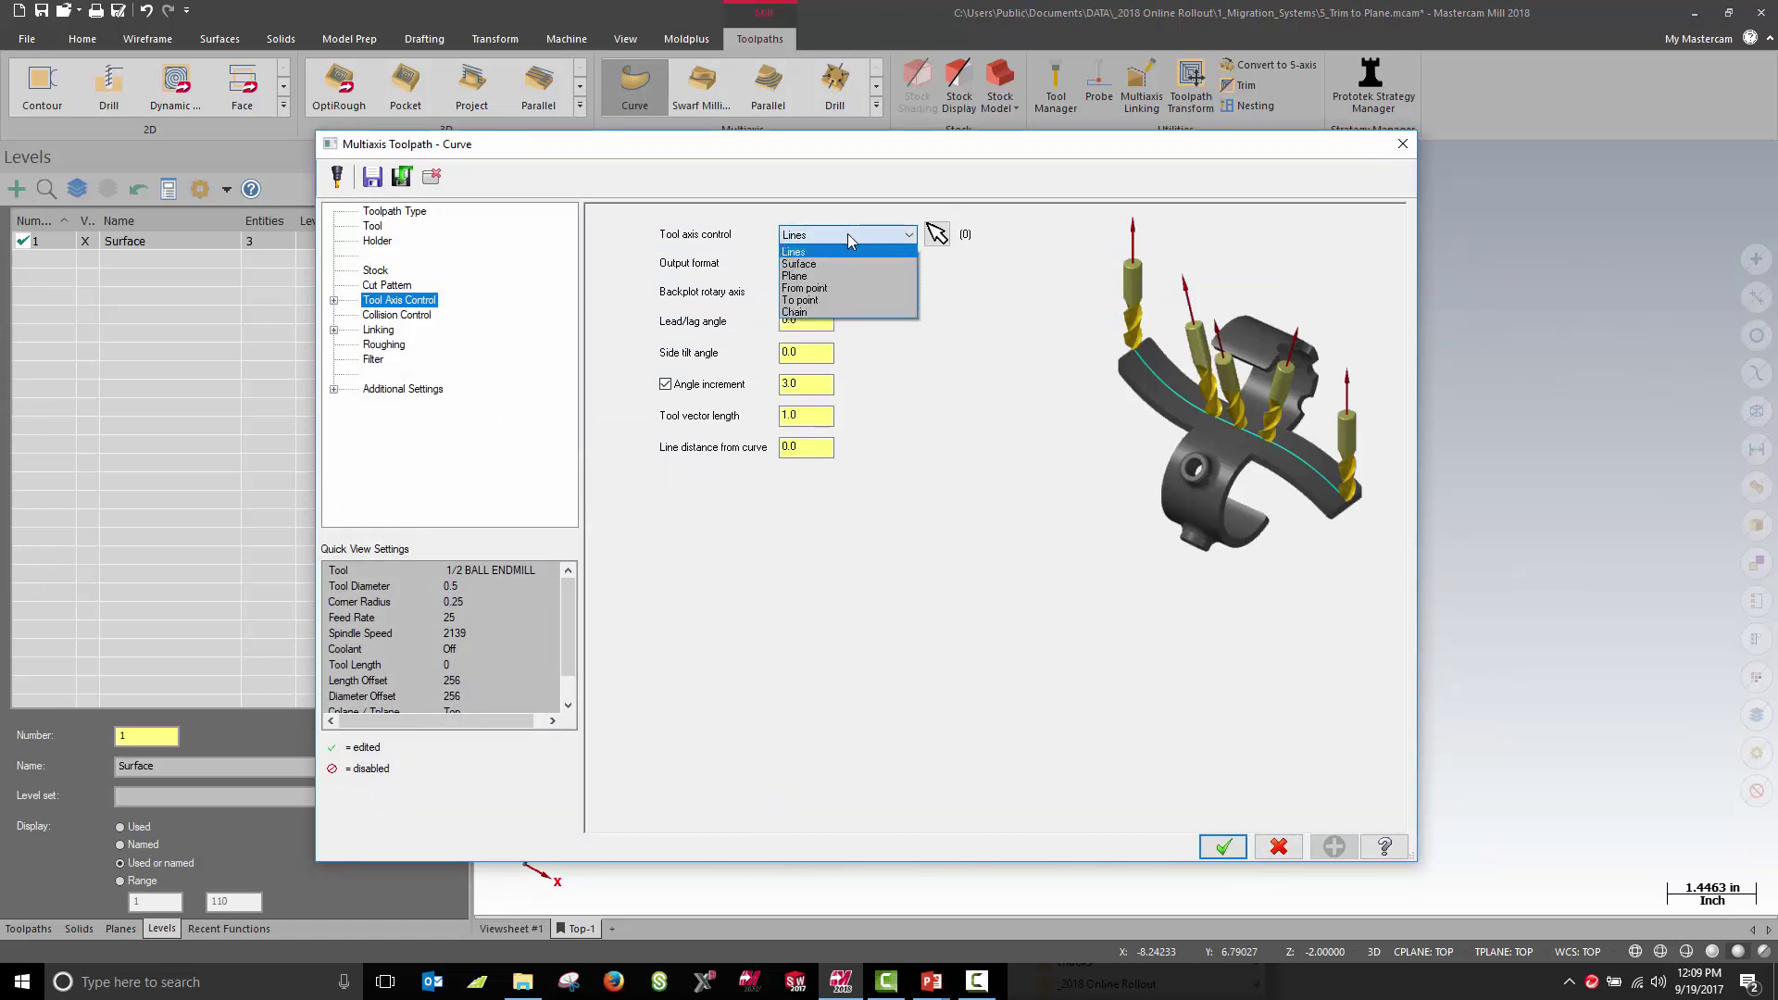
left_click(845, 276)
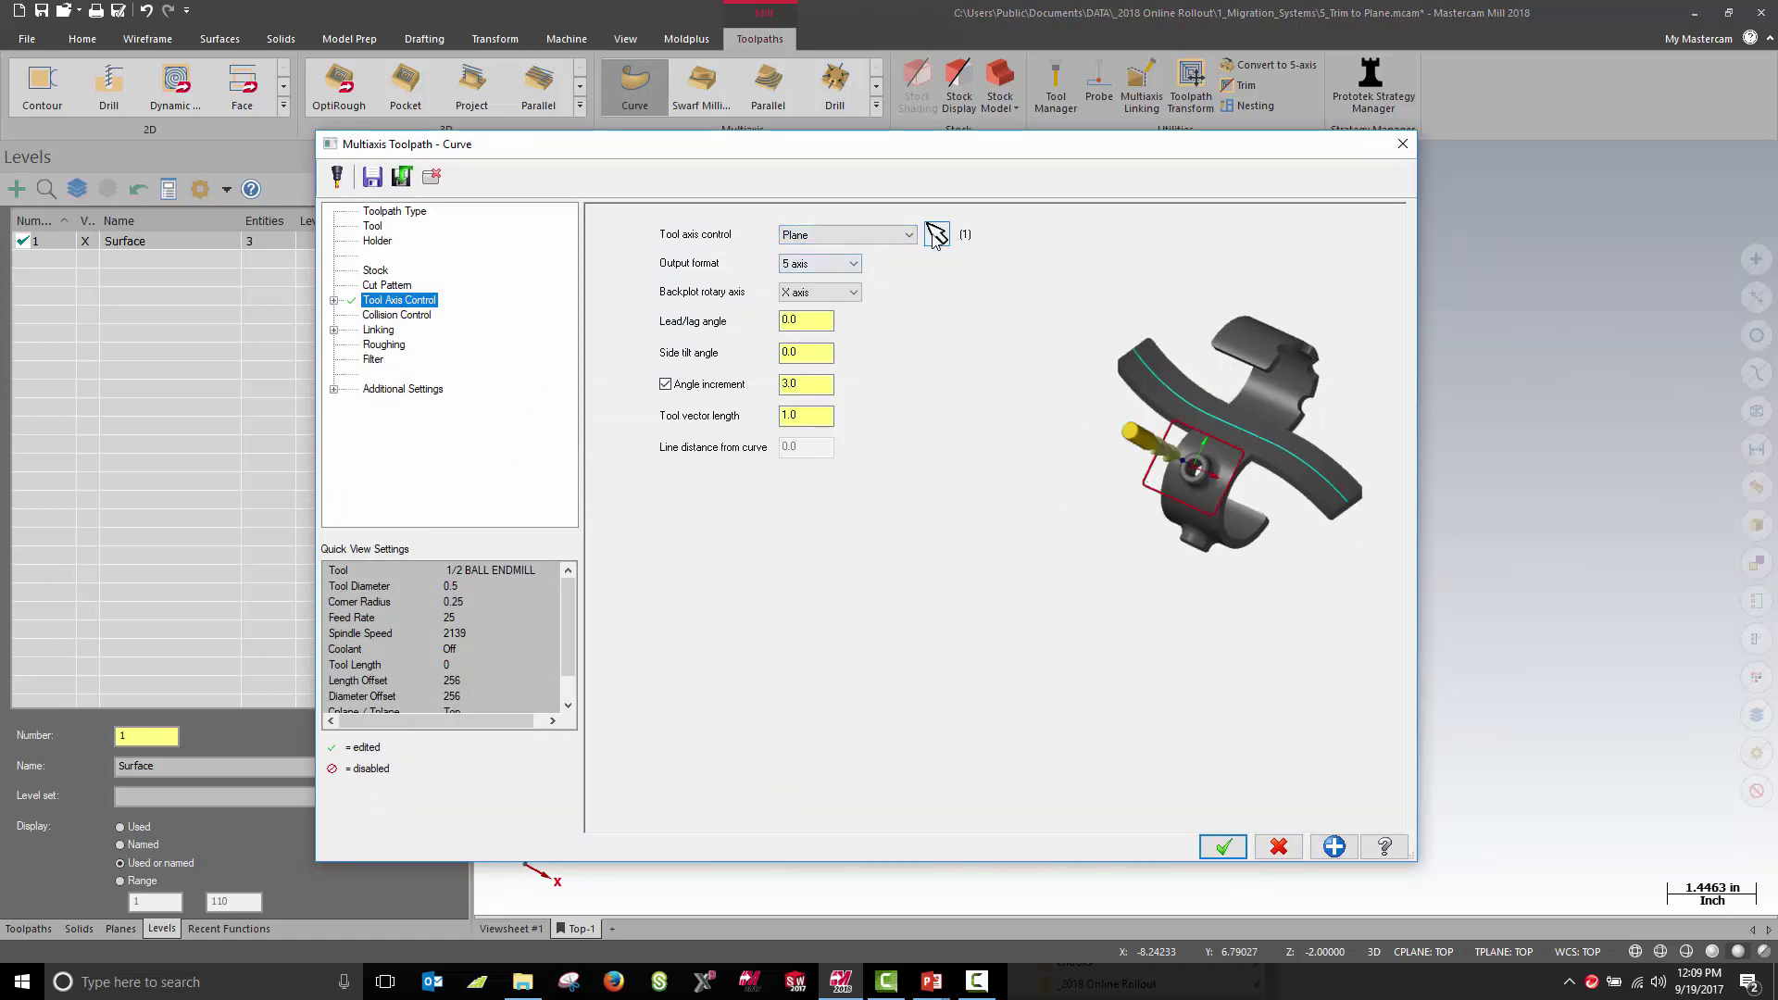
Create a dynamic plane on the gray flat surface as the tool axis control plane of the Curve toolpath.
left_click(937, 235)
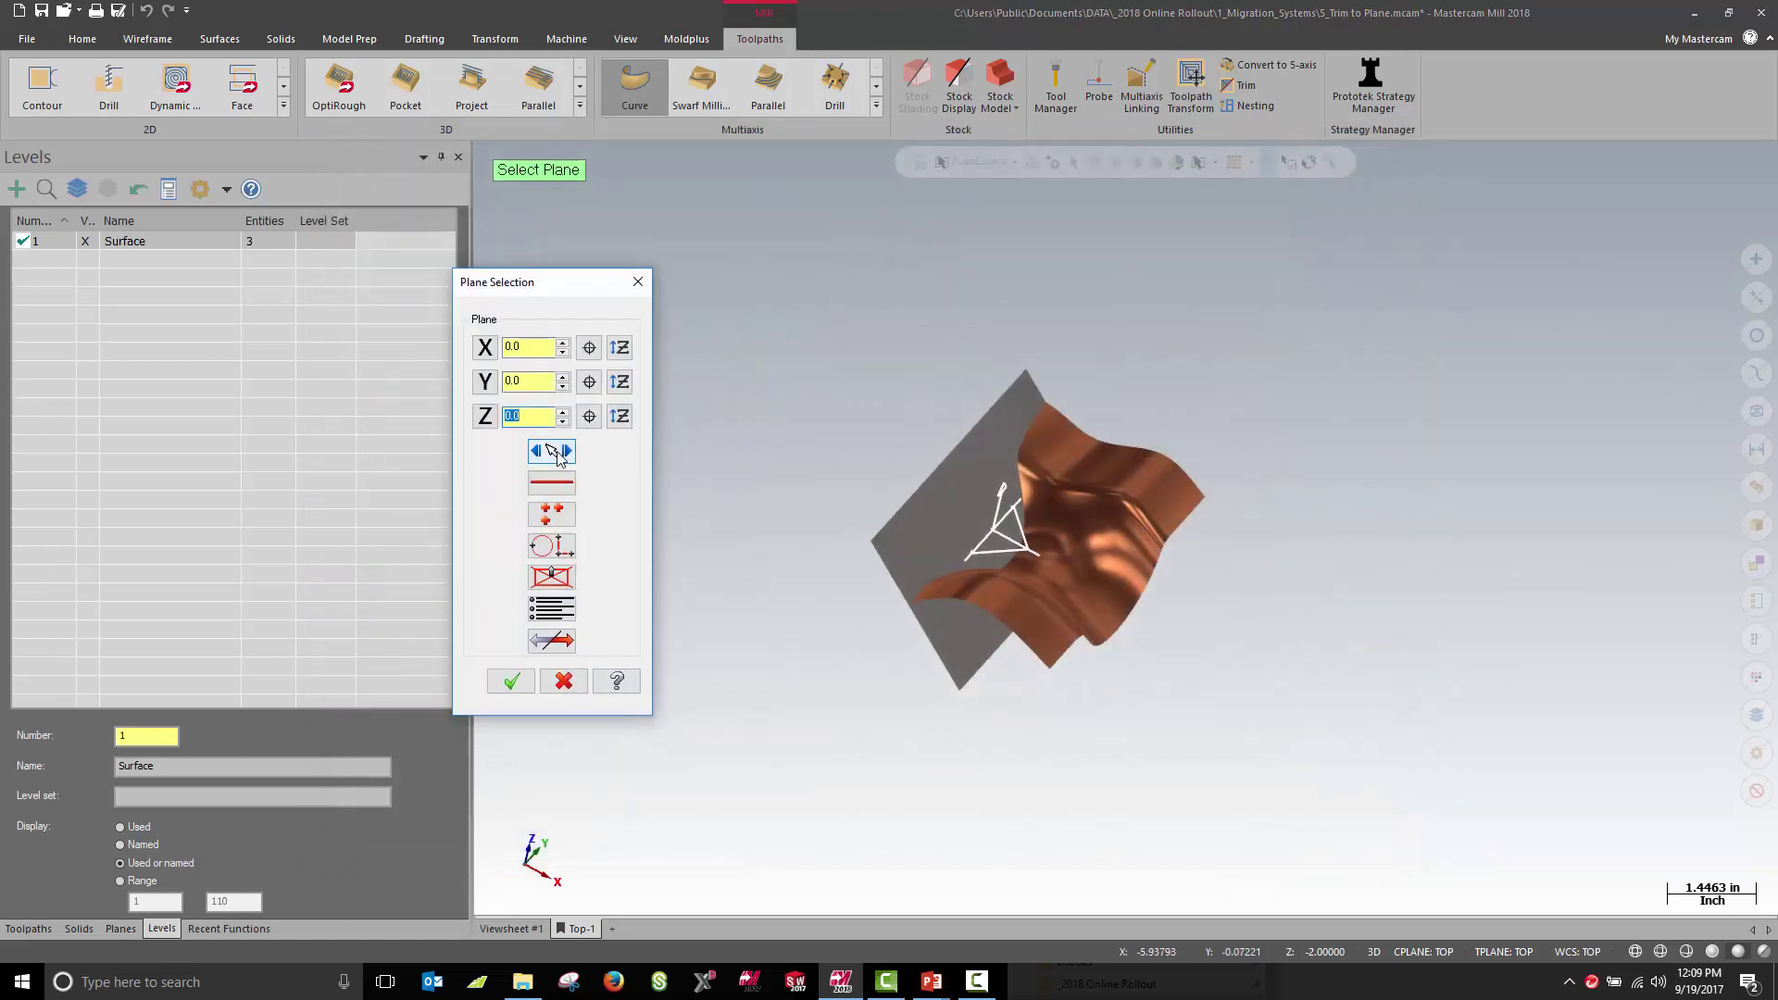
left_click(554, 451)
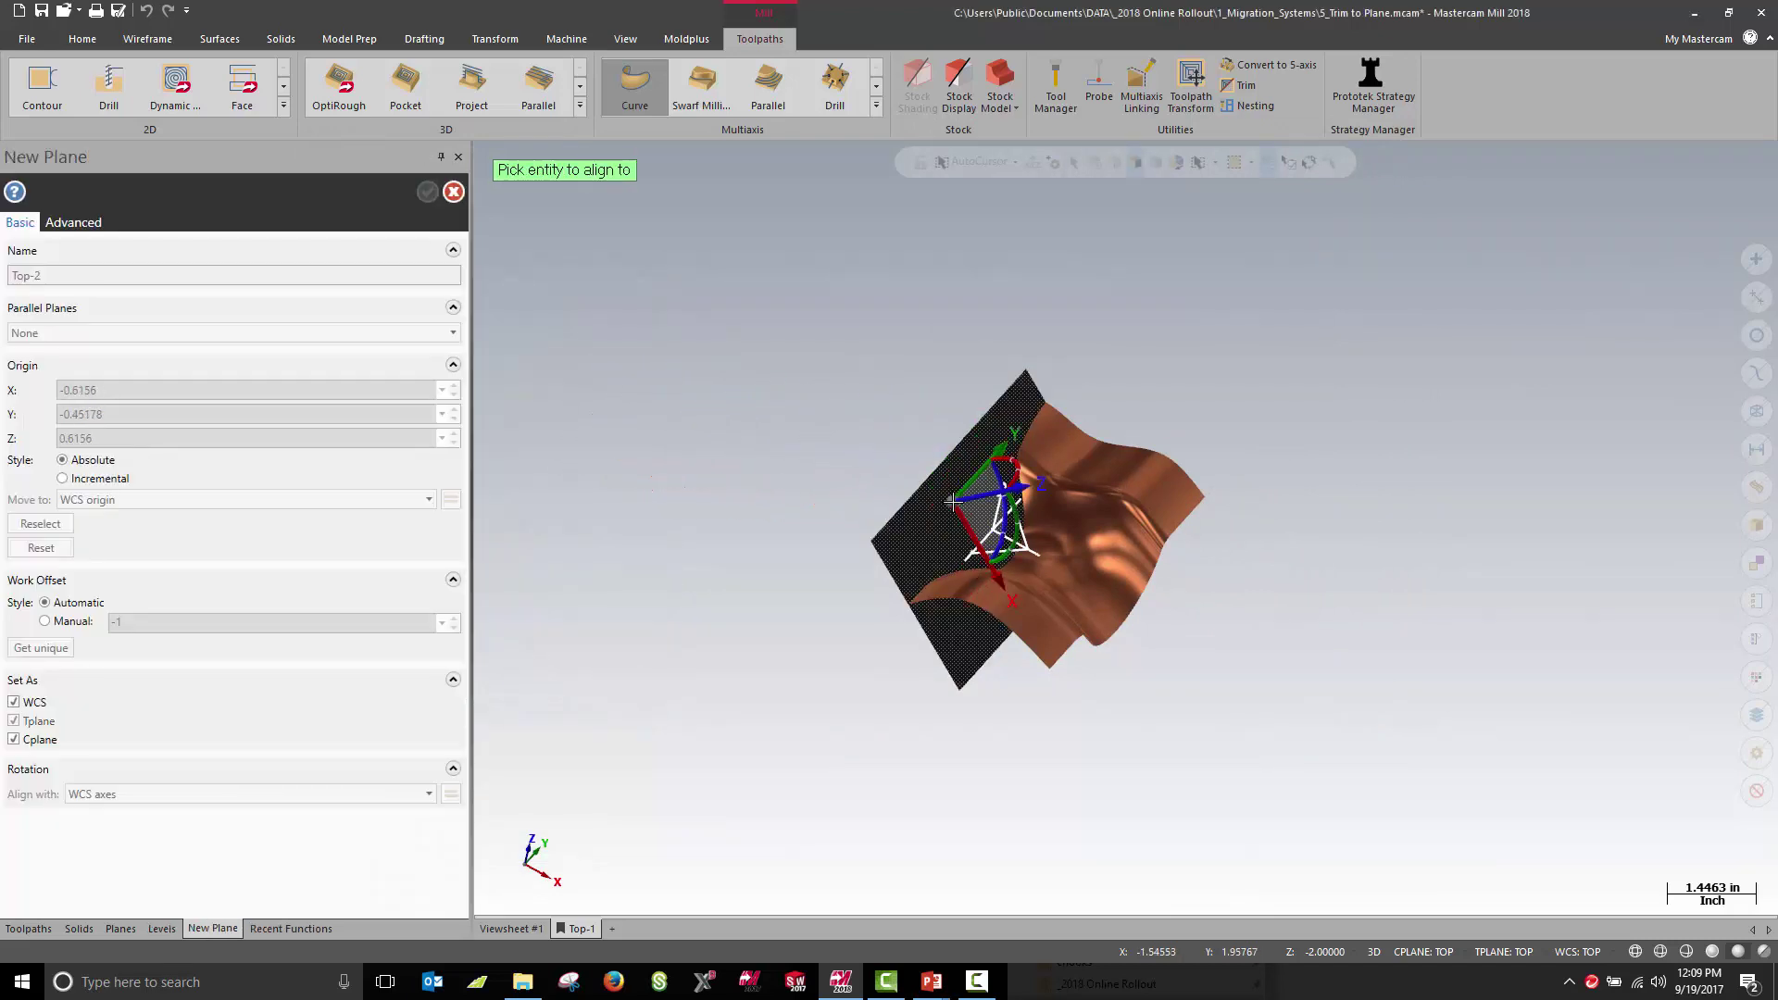
left_click(951, 501)
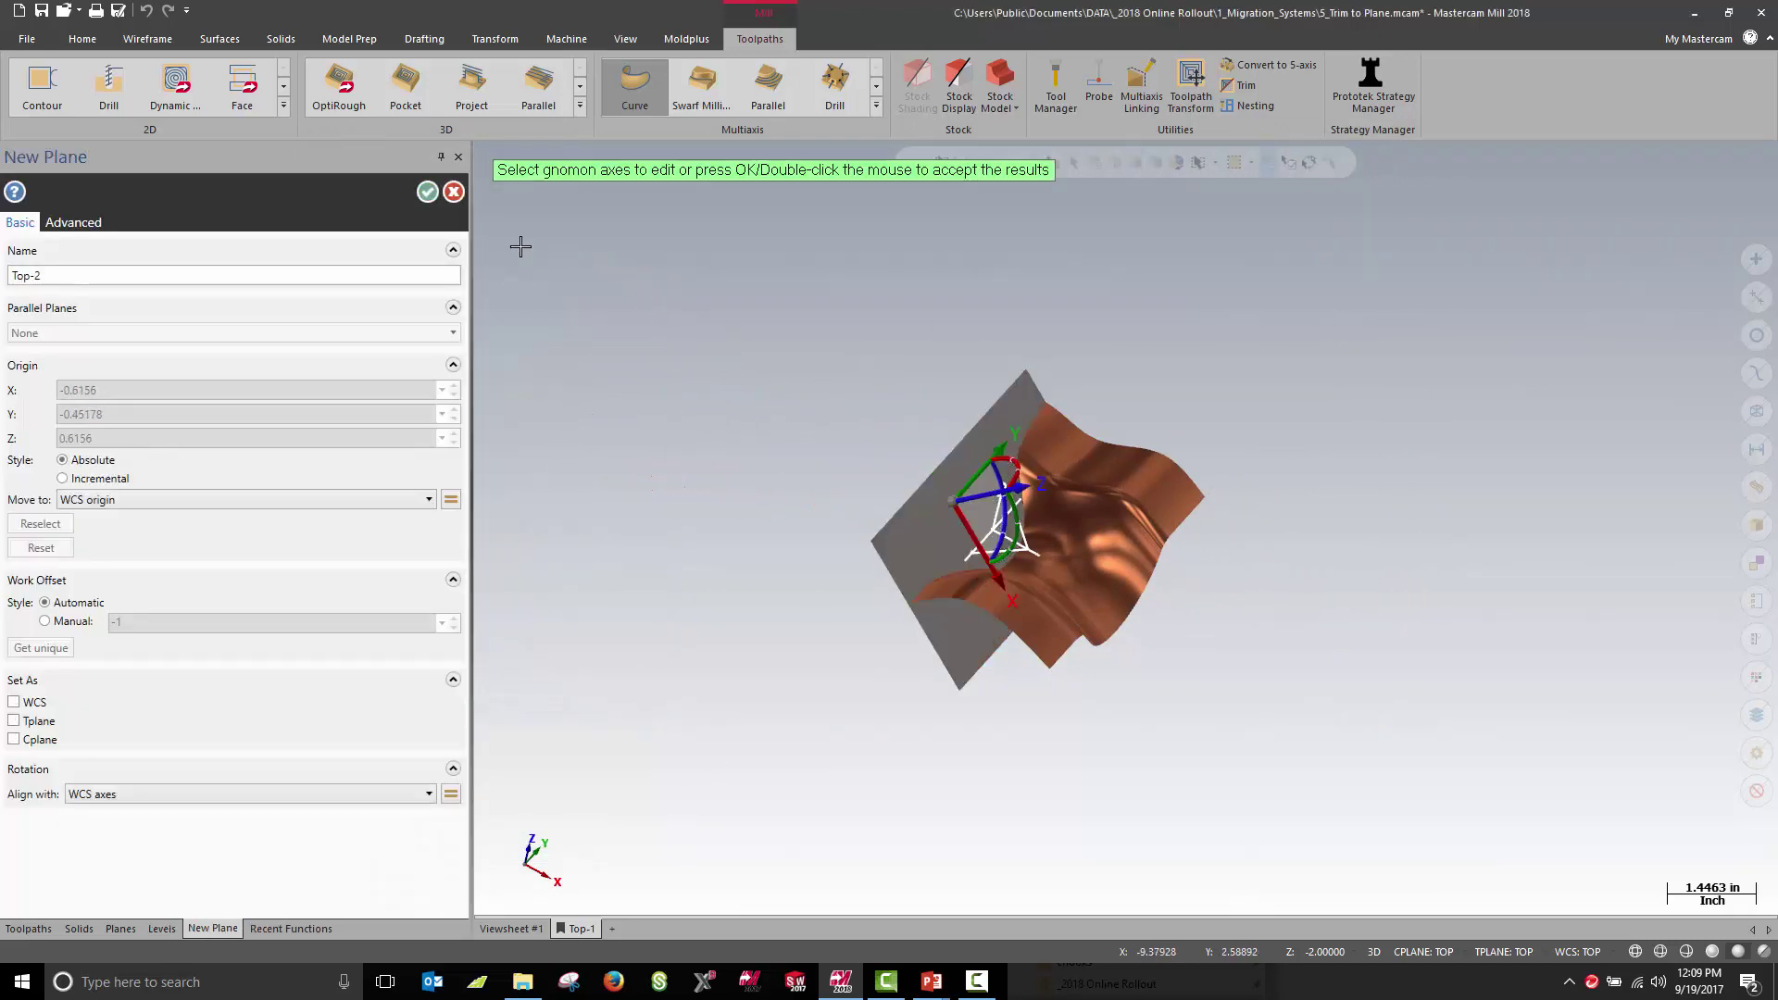
left_click(427, 191)
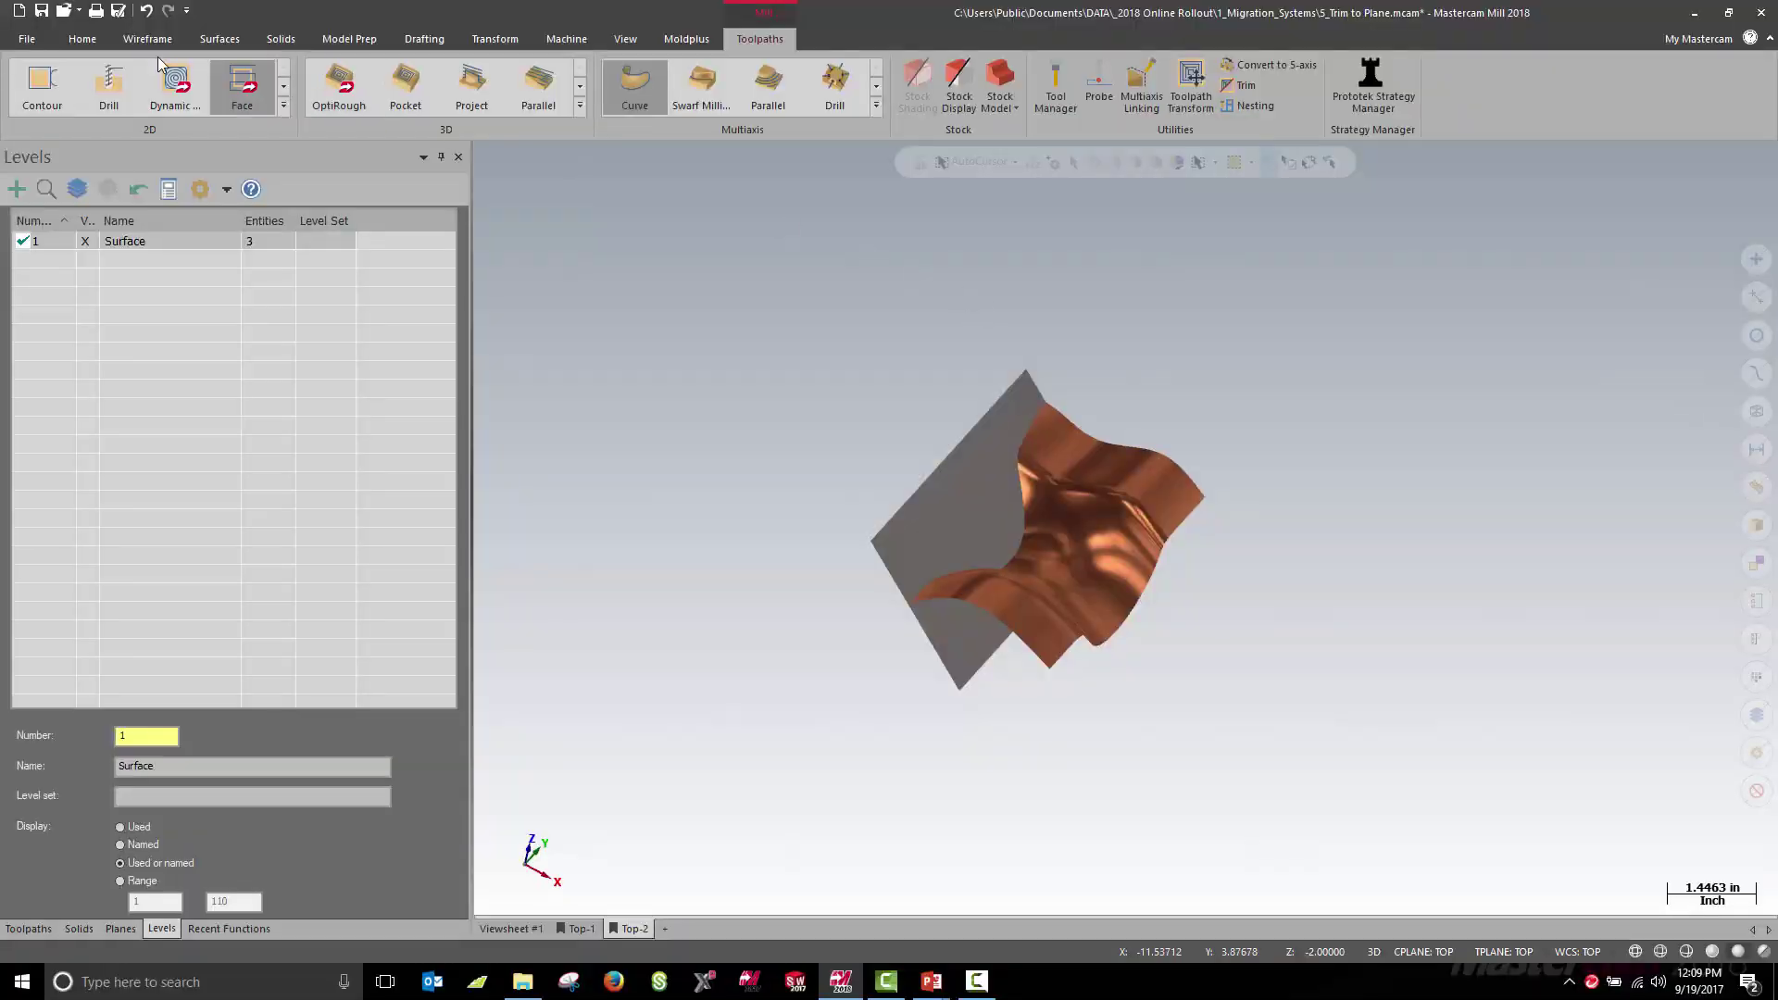
Review the entity statistics of the file and set the level list to ignore blanked entities in its count.
left_click(91, 38)
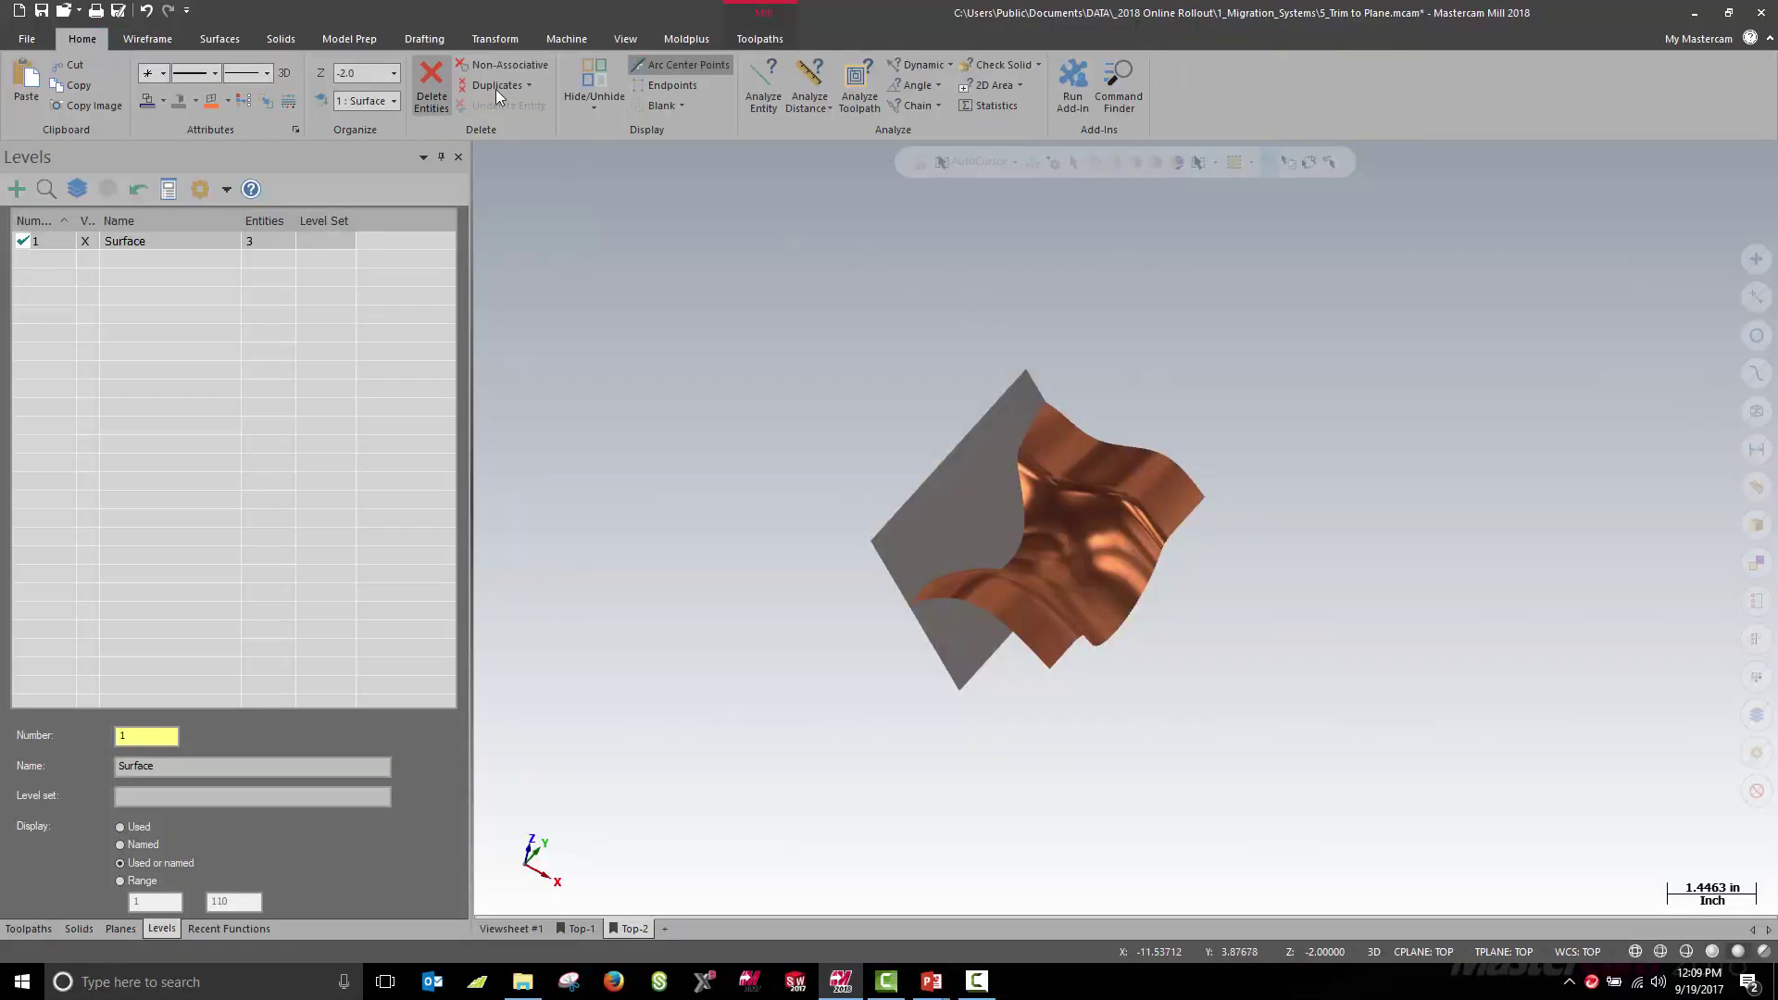
left_click(1011, 107)
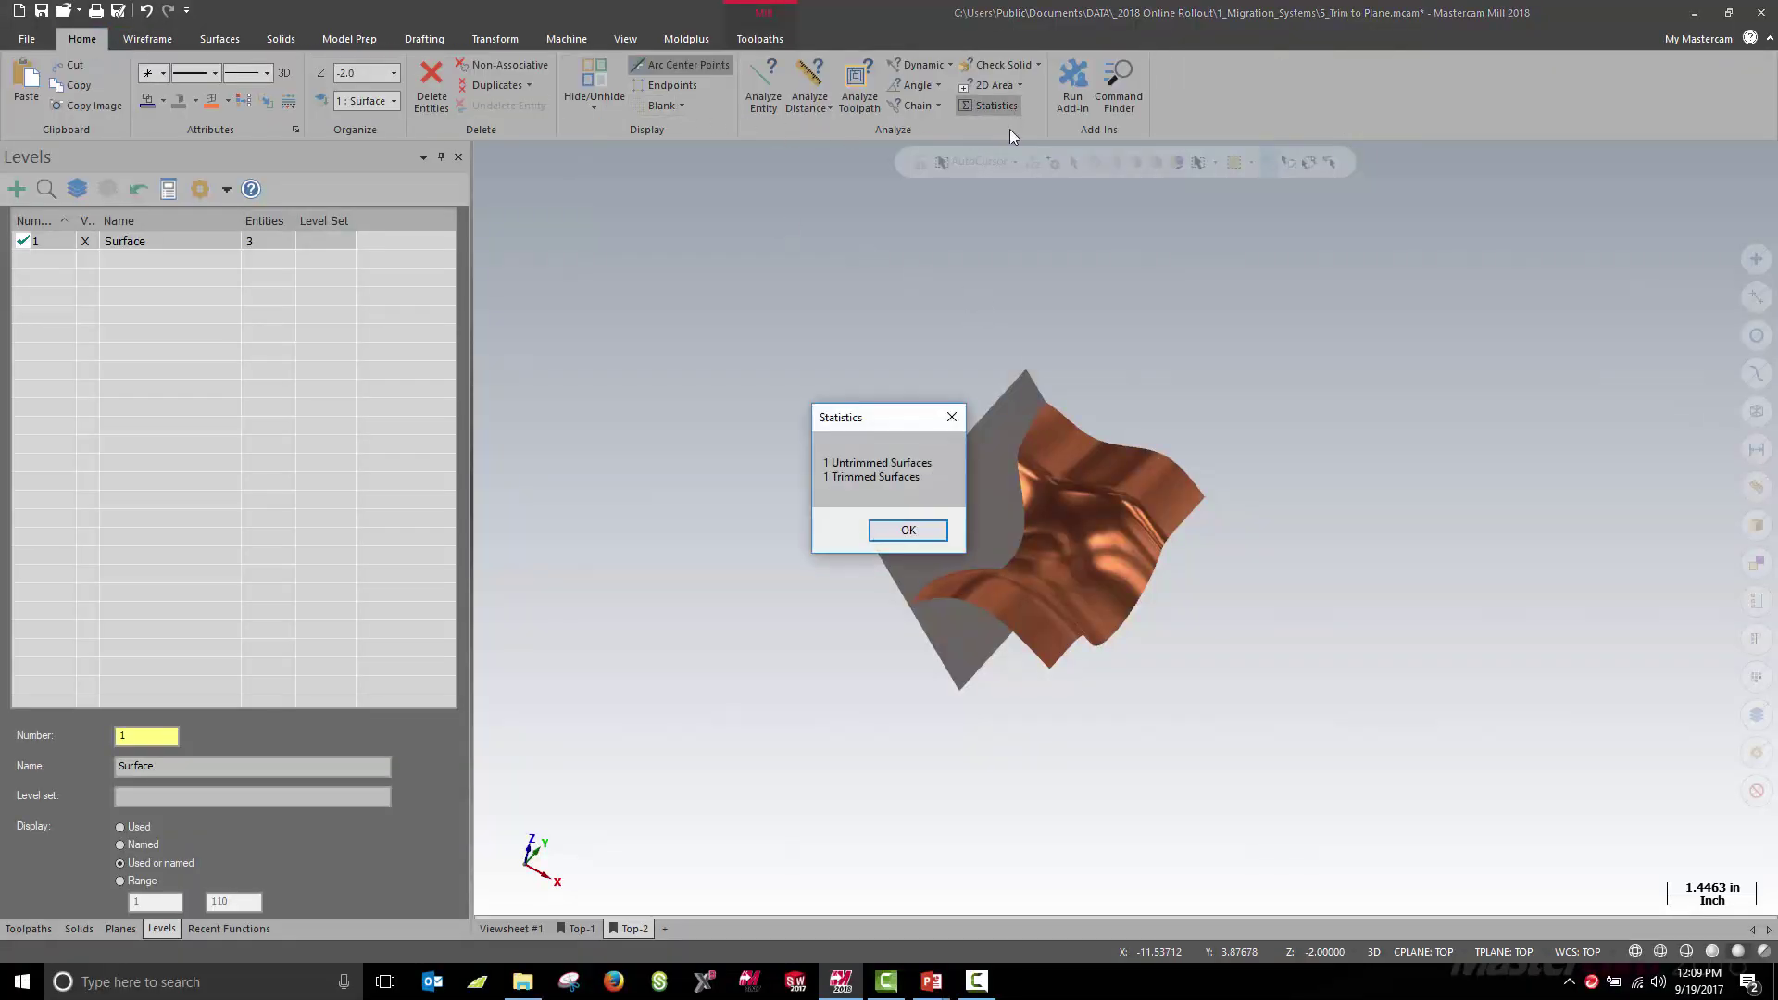
left_click_drag(873, 409, 776, 349)
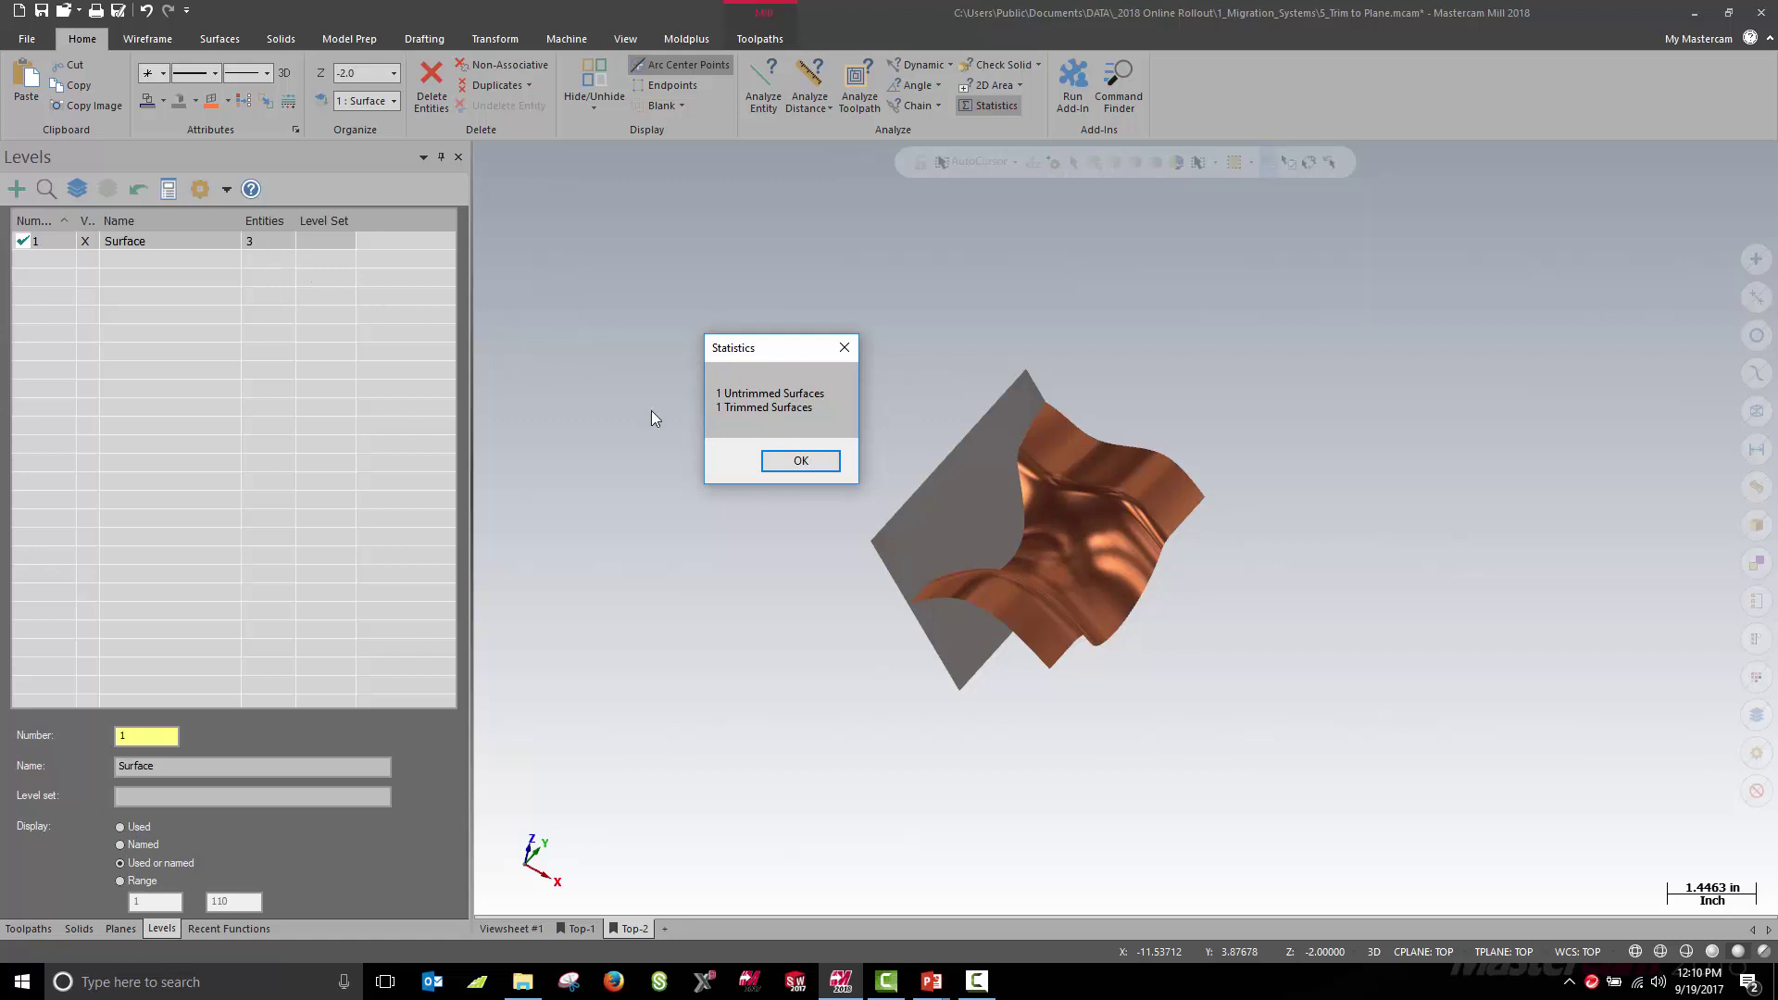
left_click(786, 463)
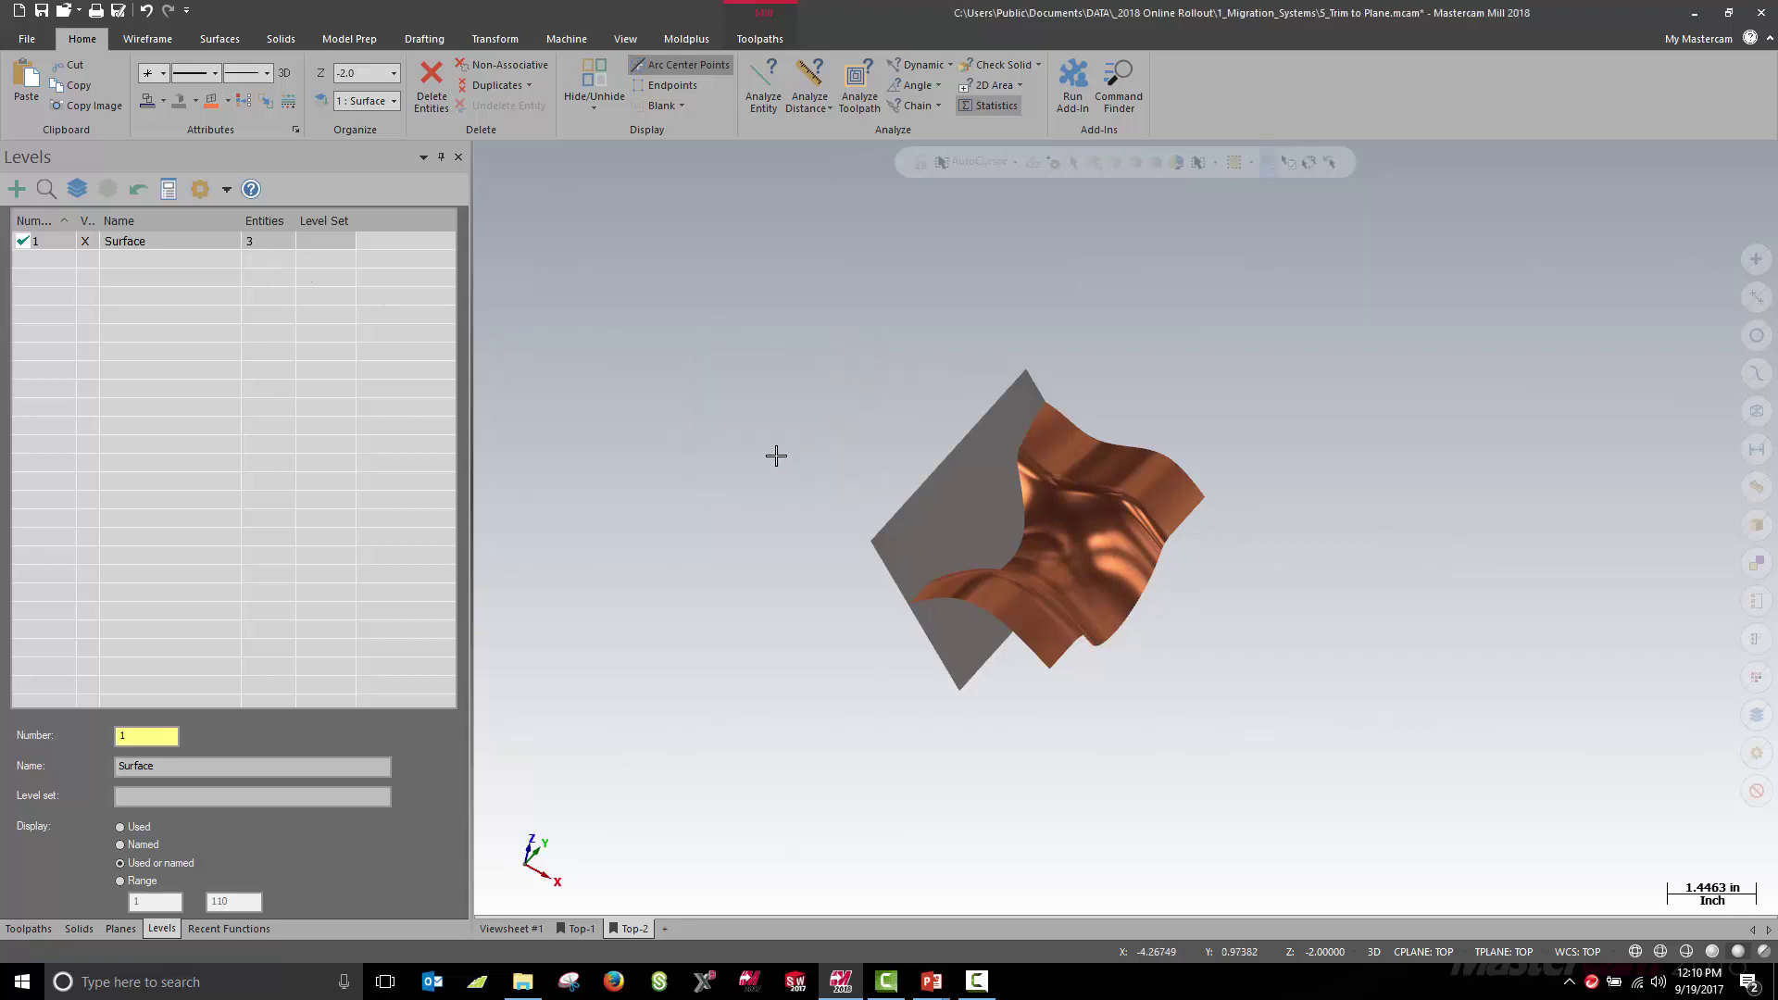
left_click(226, 190)
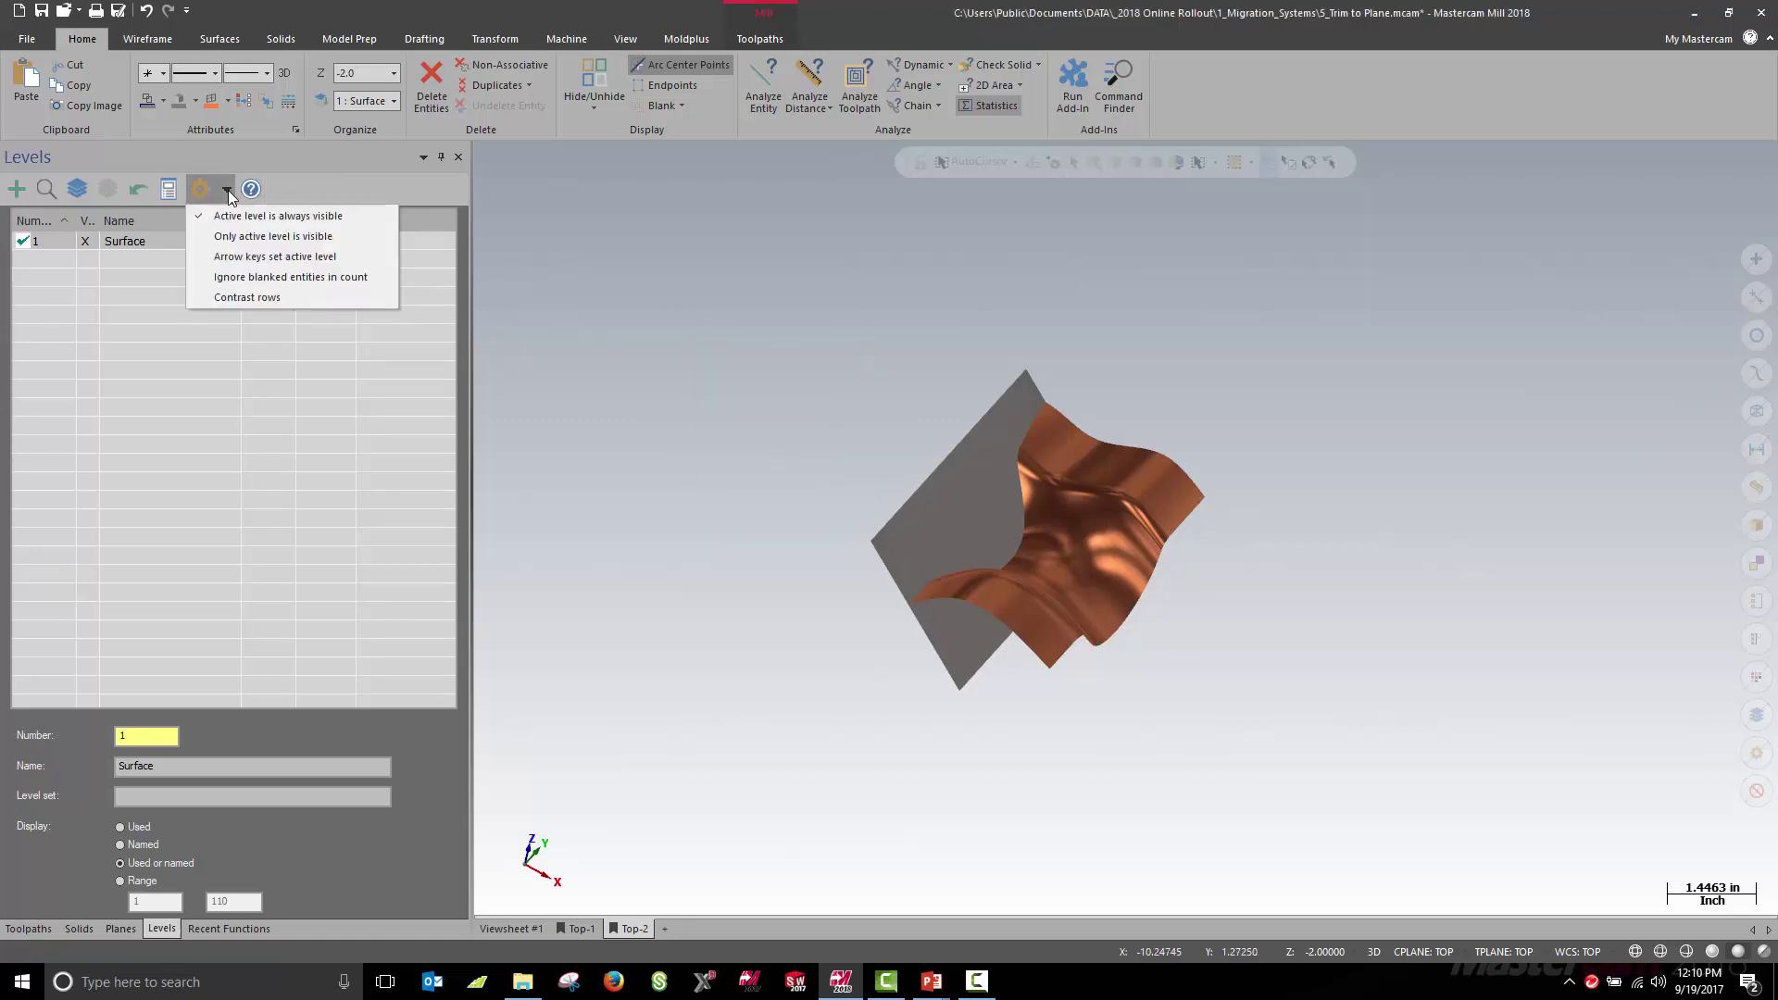
left_click(379, 282)
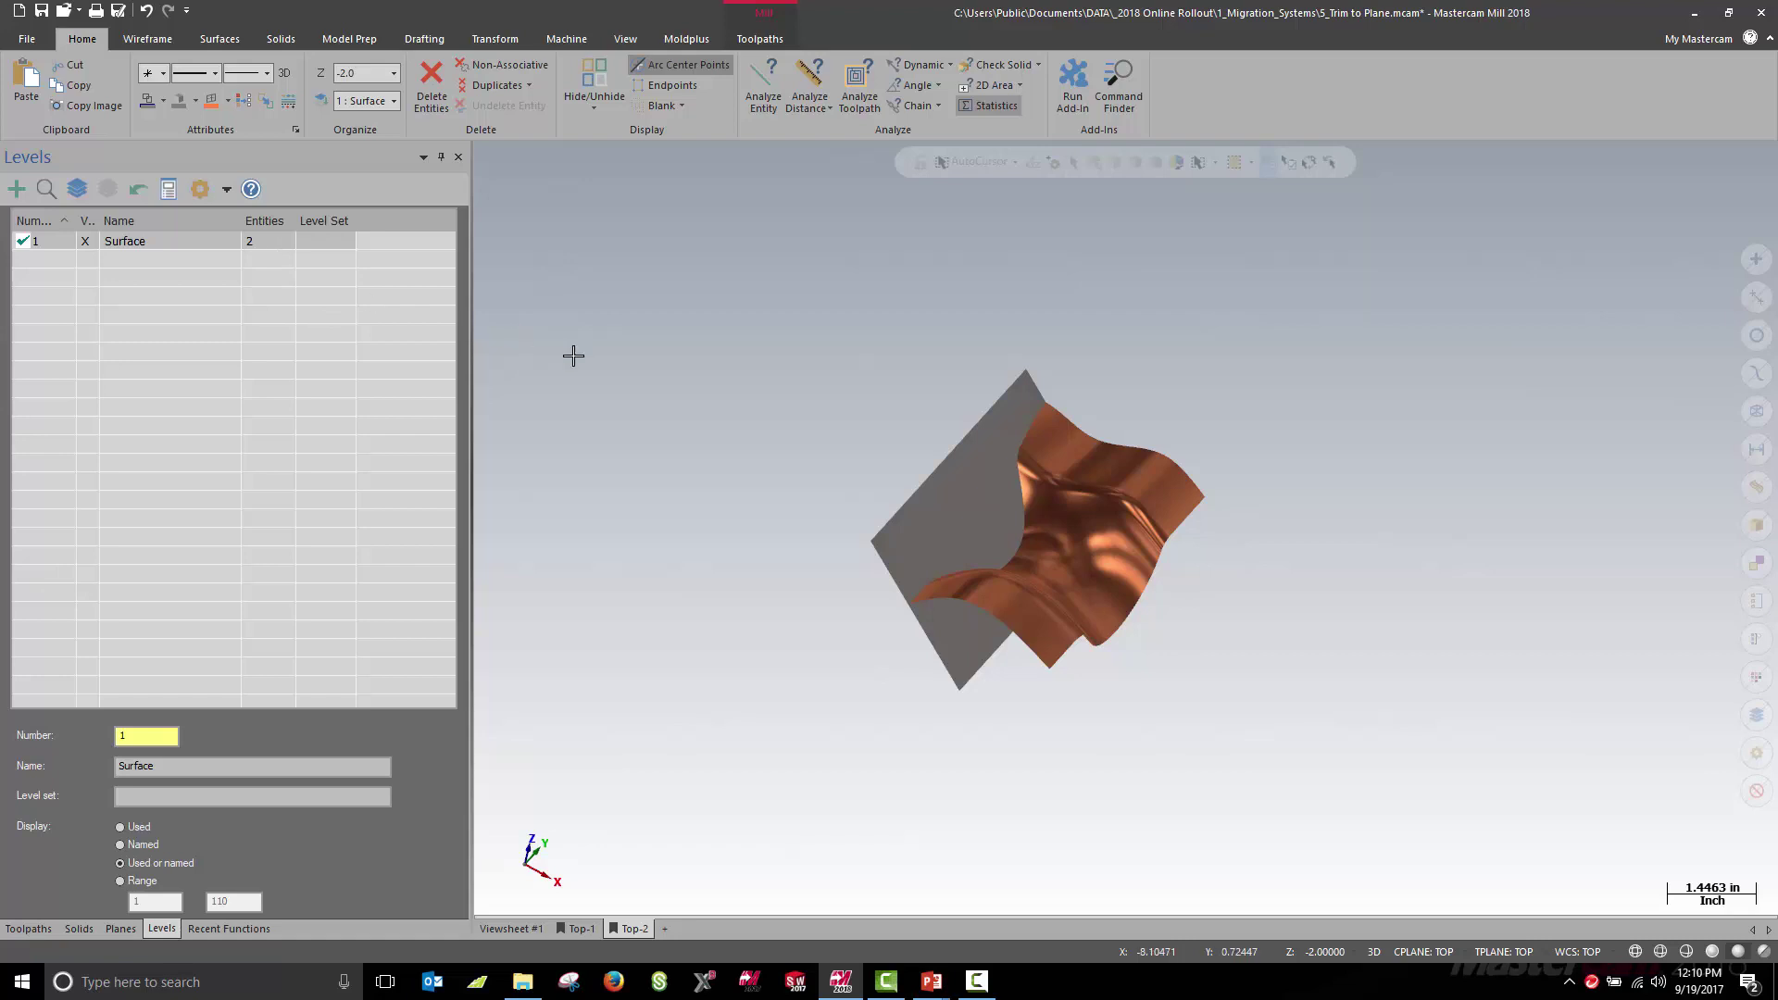
Import the level names from TWO SETUPS.csv in the 1_Migration_Systems folder into the level list.
left_click(524, 983)
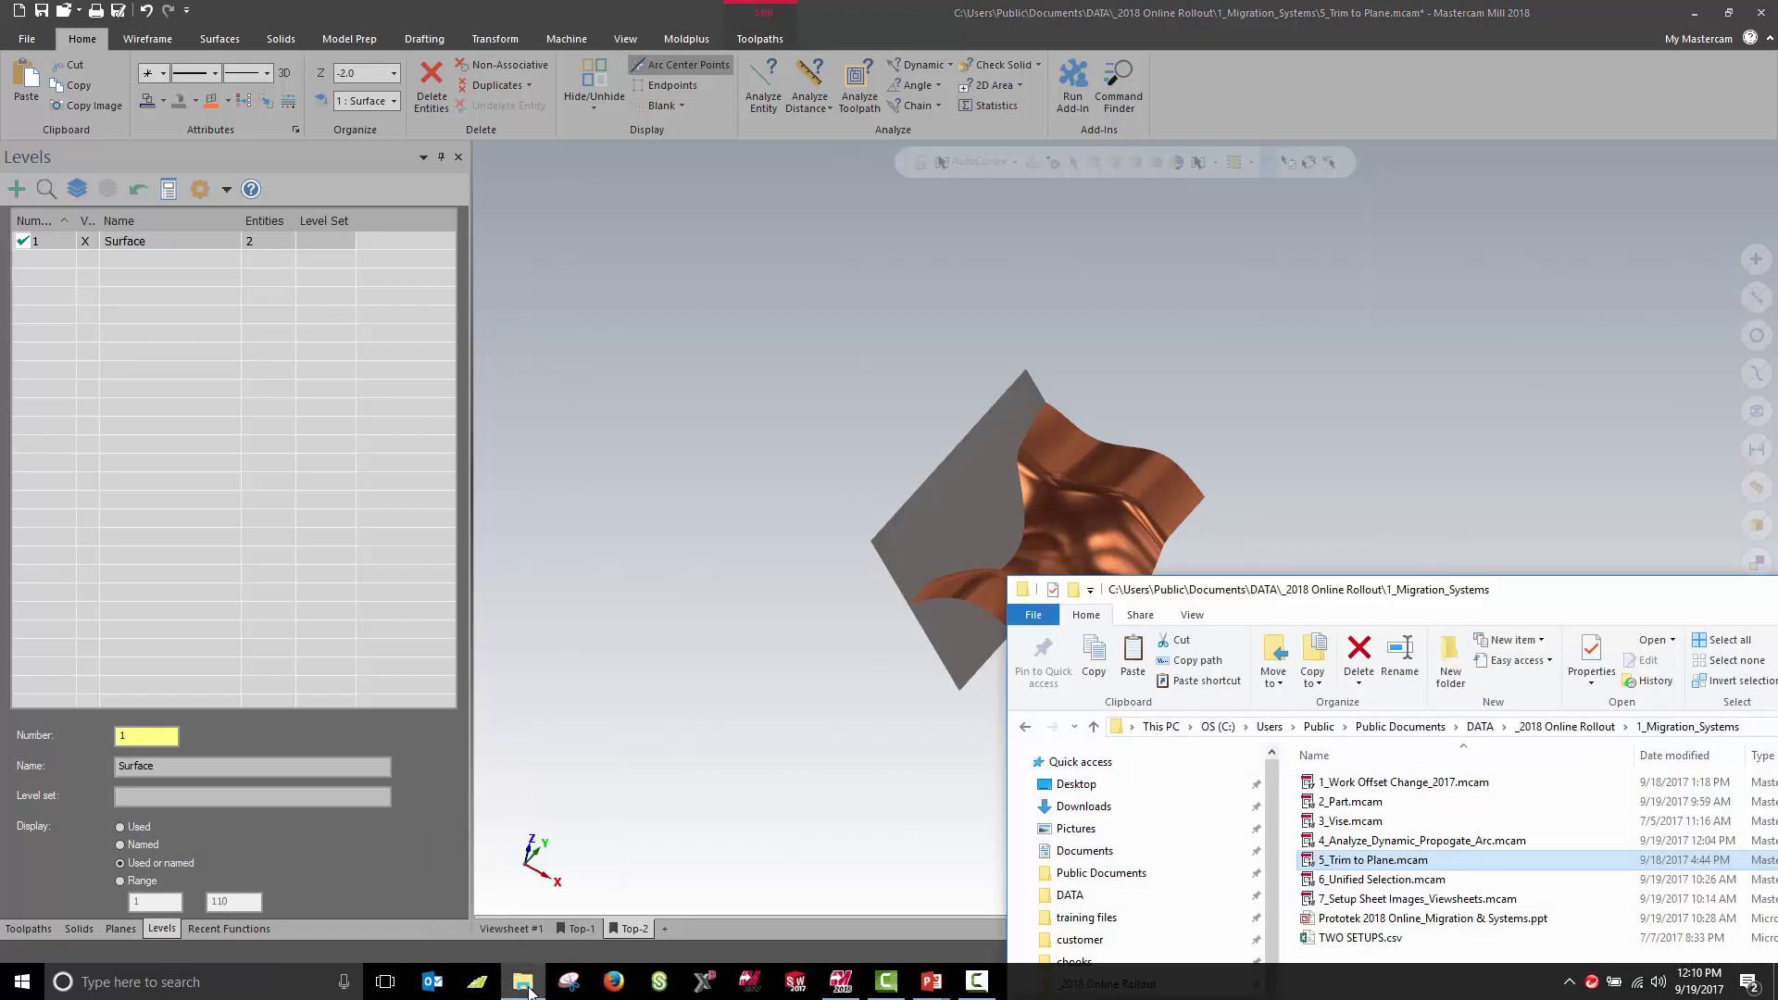
left_click(1352, 938)
left_click_drag(1352, 941, 186, 466)
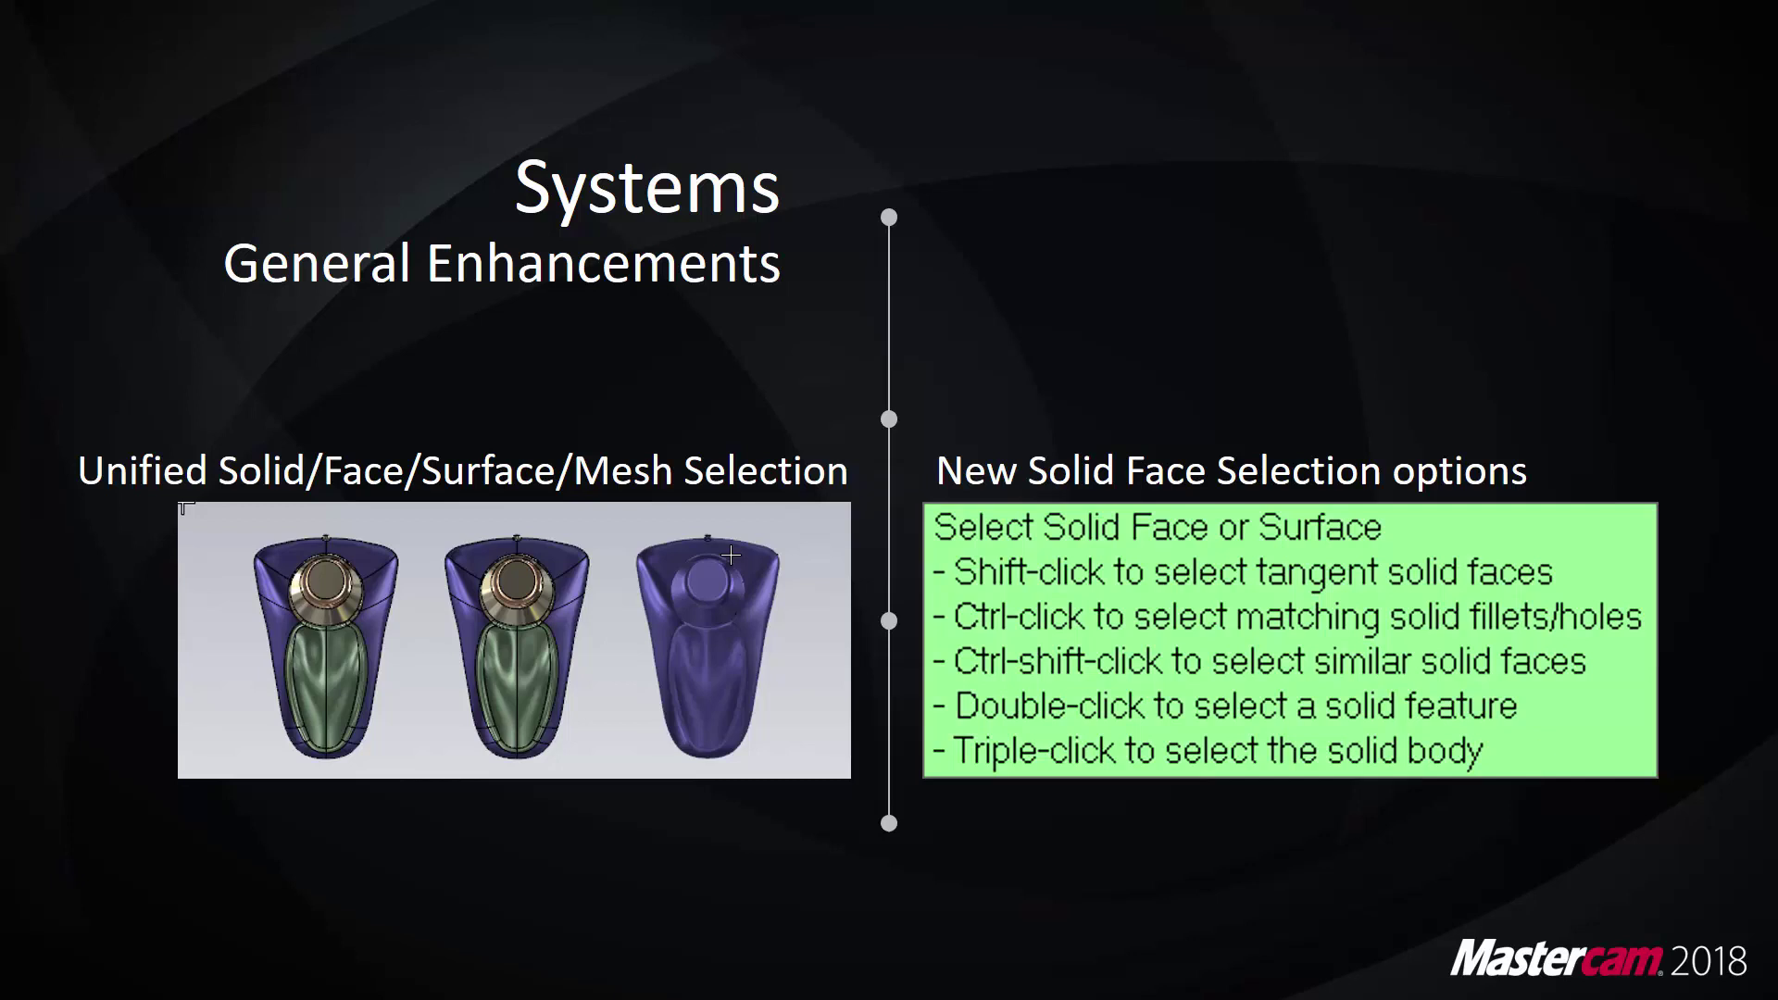
key("Right")
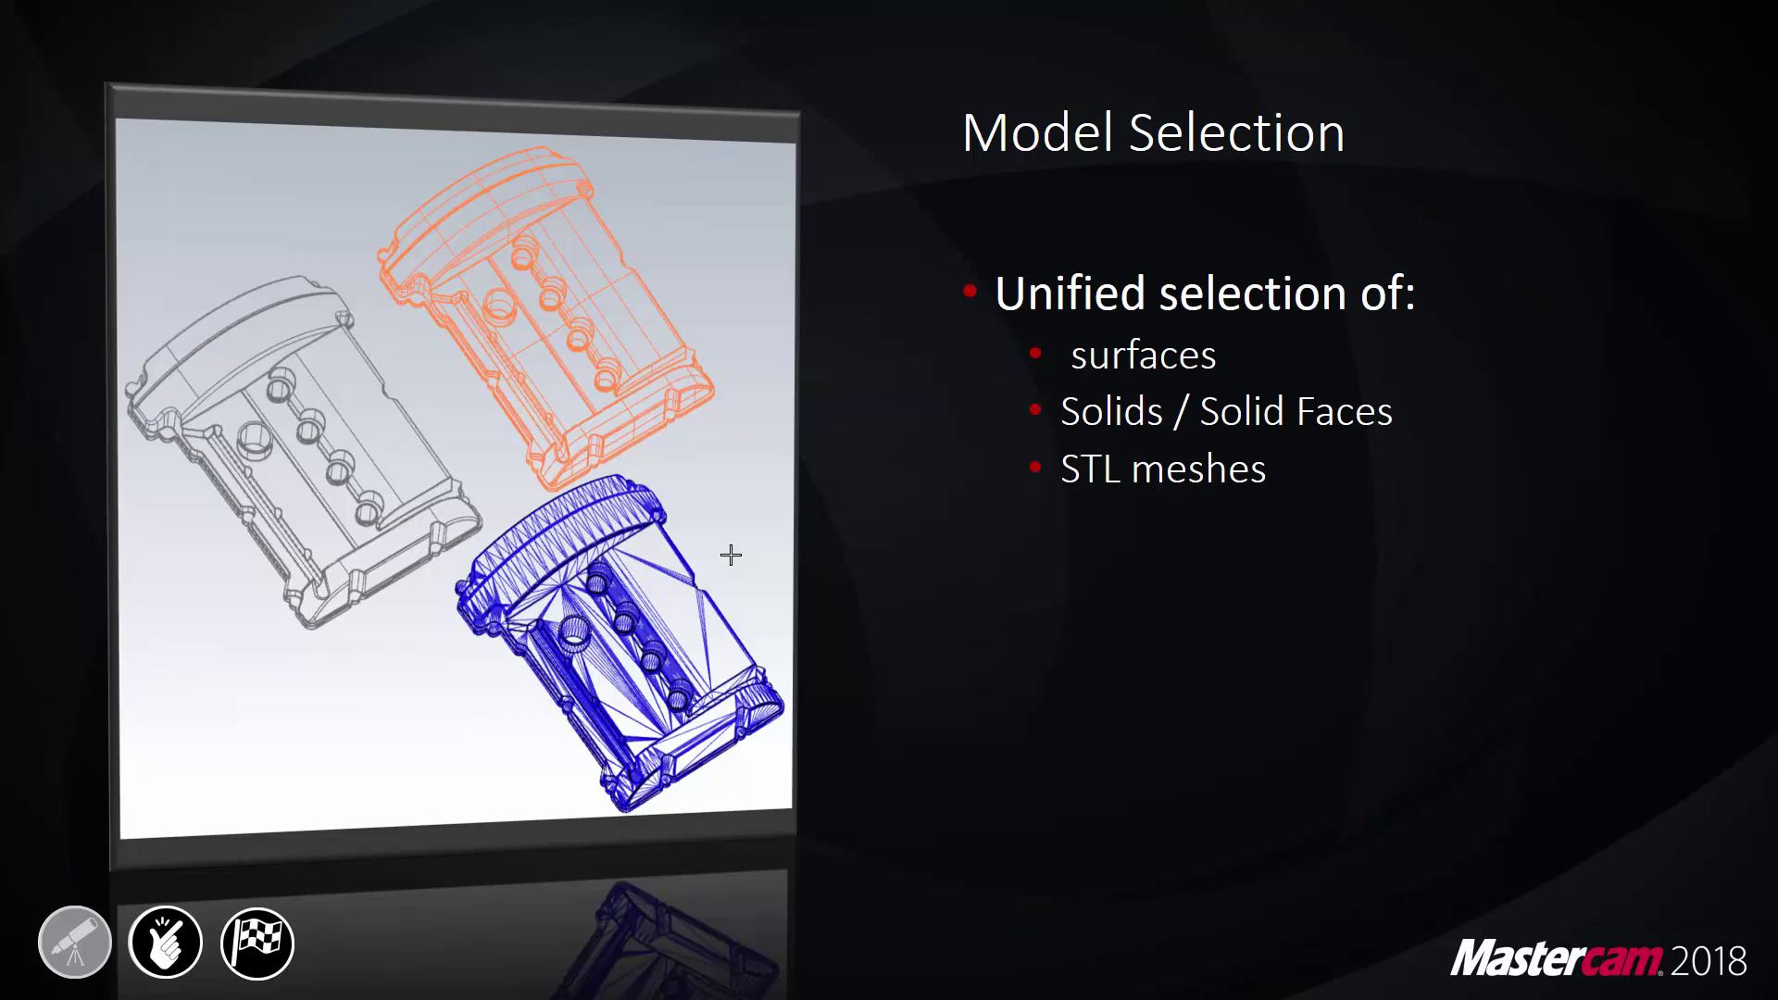
key("Right")
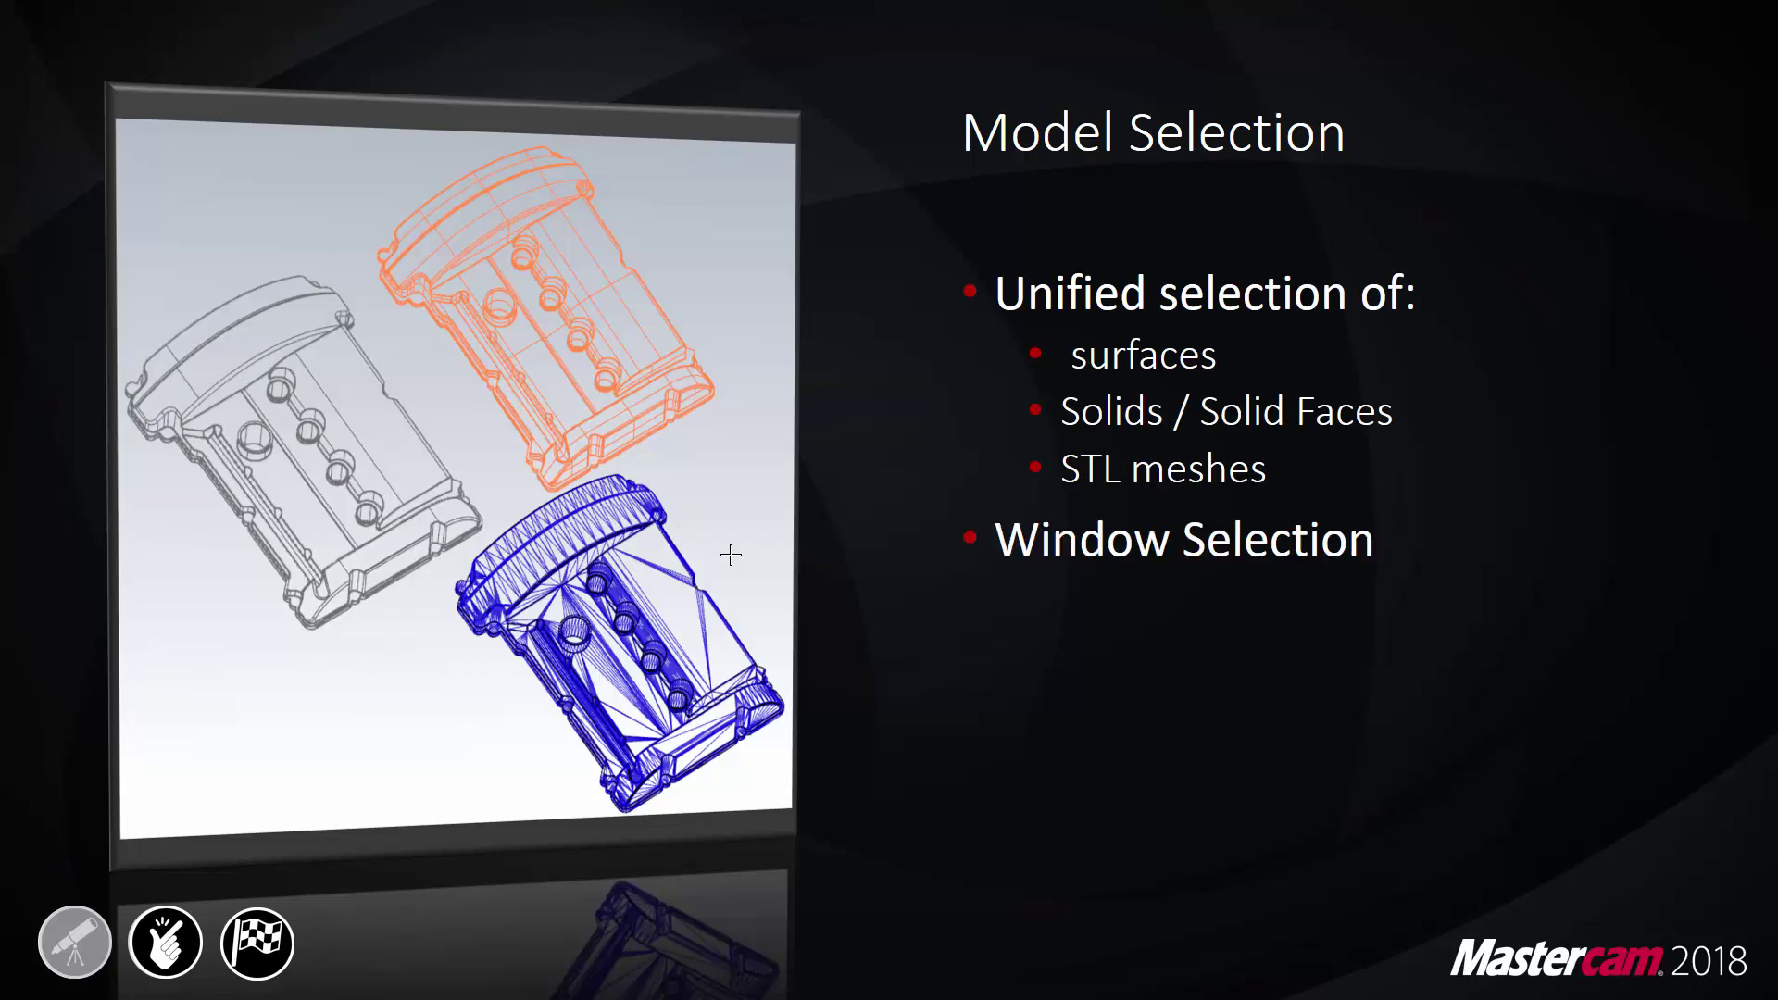
key("Right")
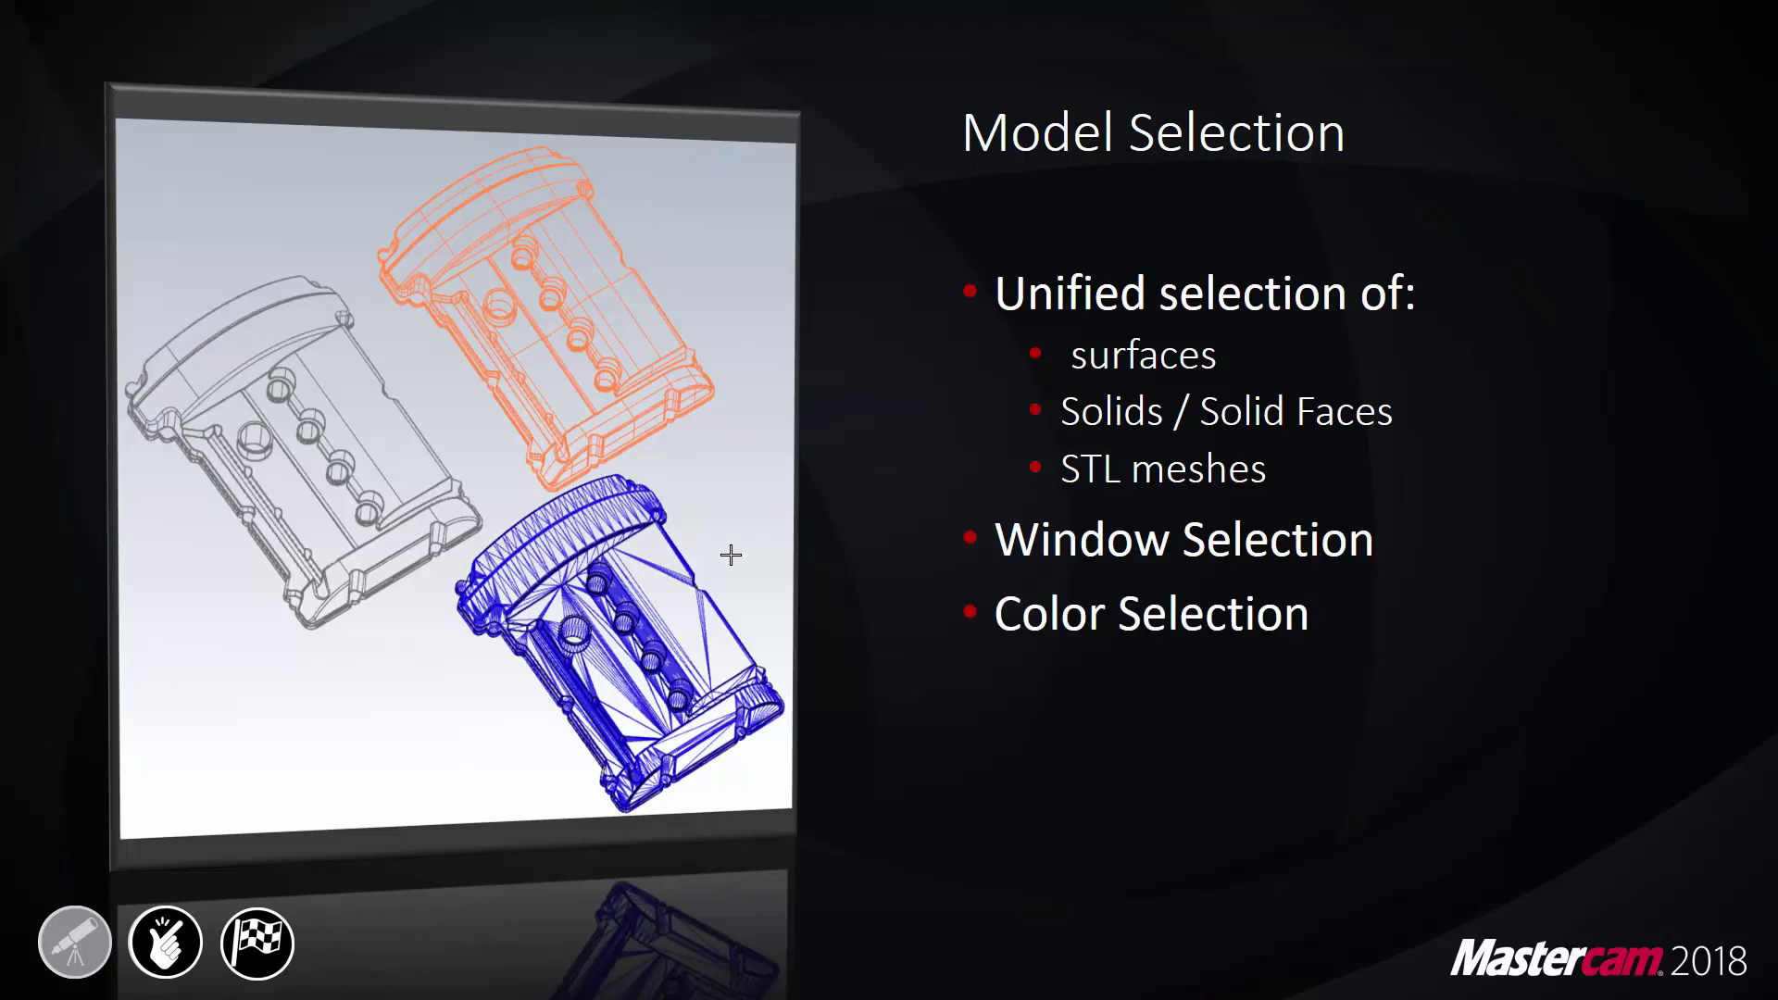
key("Right")
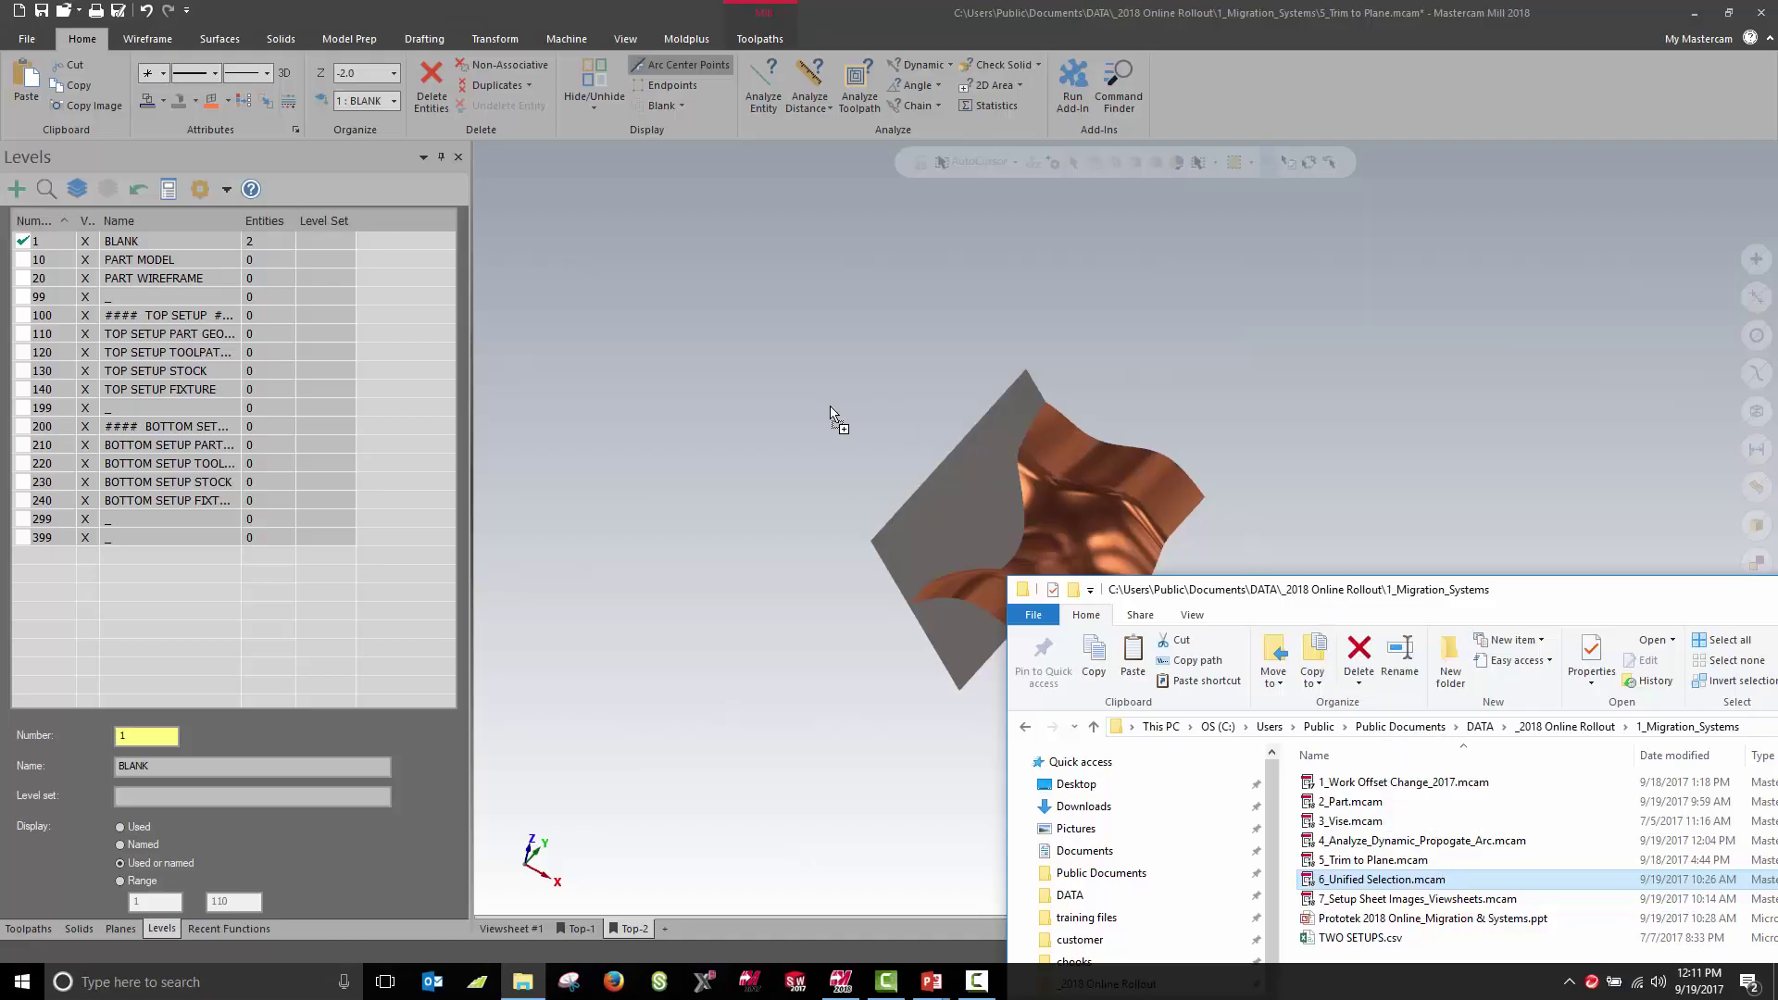
Open the file 6_Unified Selection.mcam from the 1_Migration_Systems folder.
left_click(952, 527)
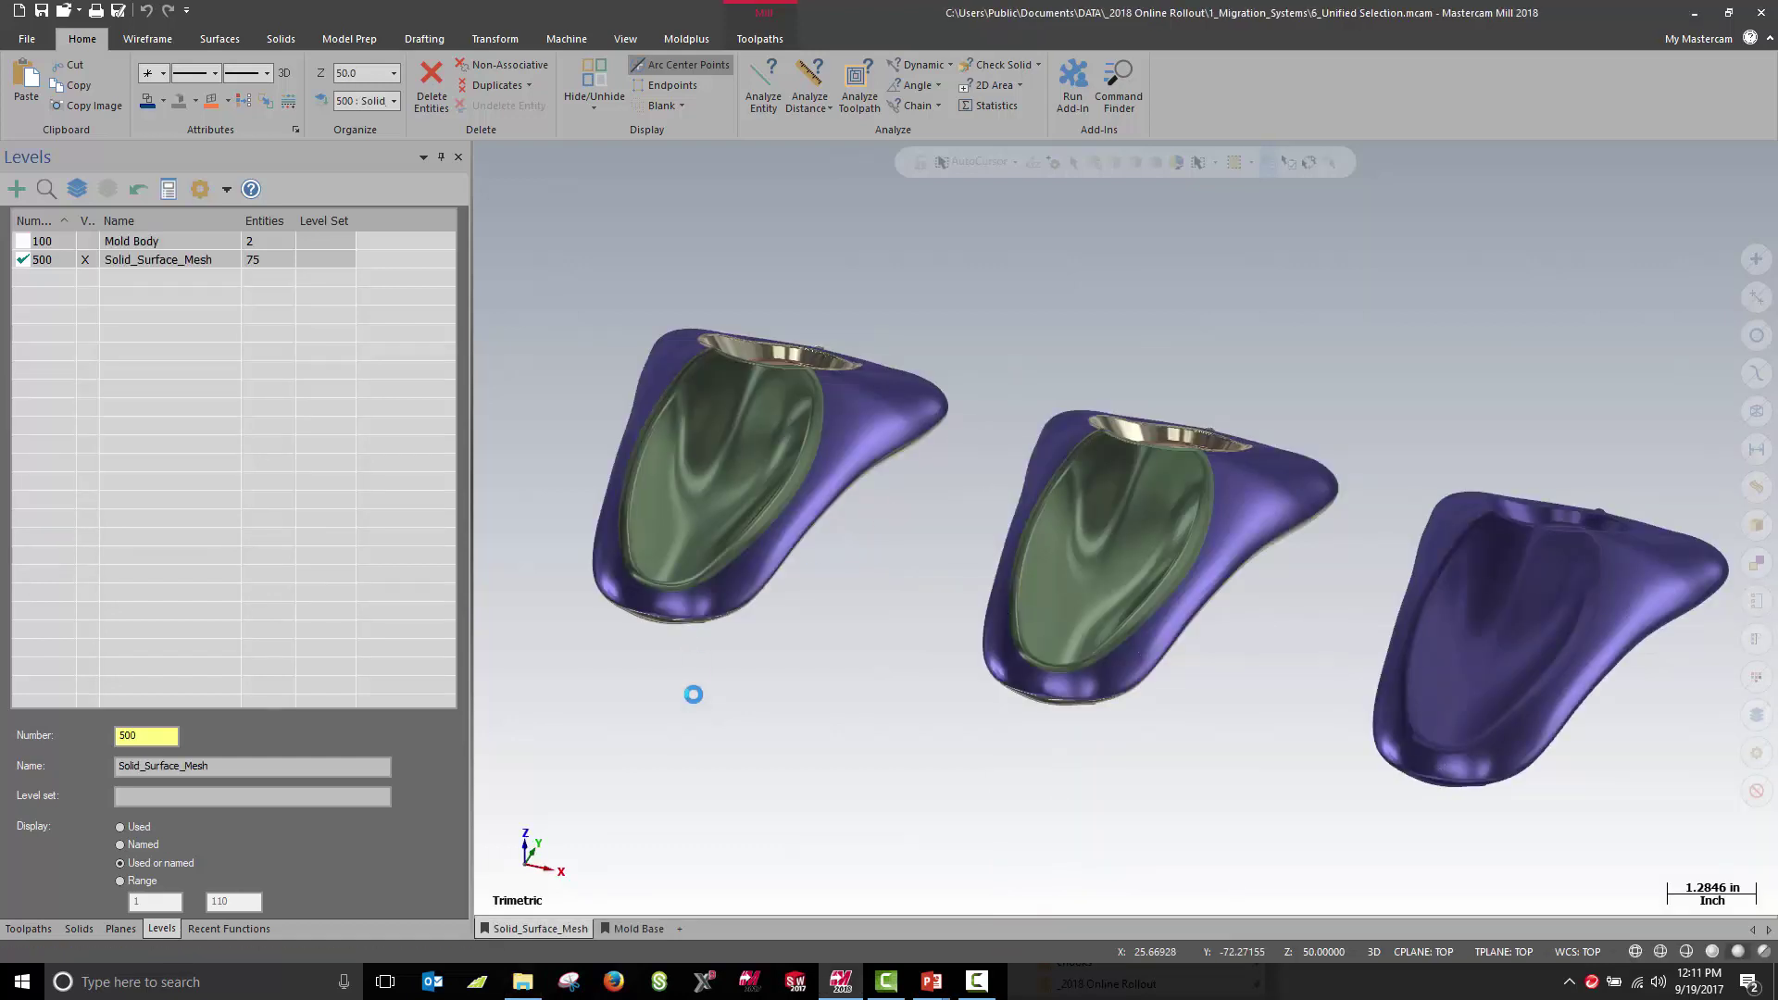
scroll(983, 697, "down", 2)
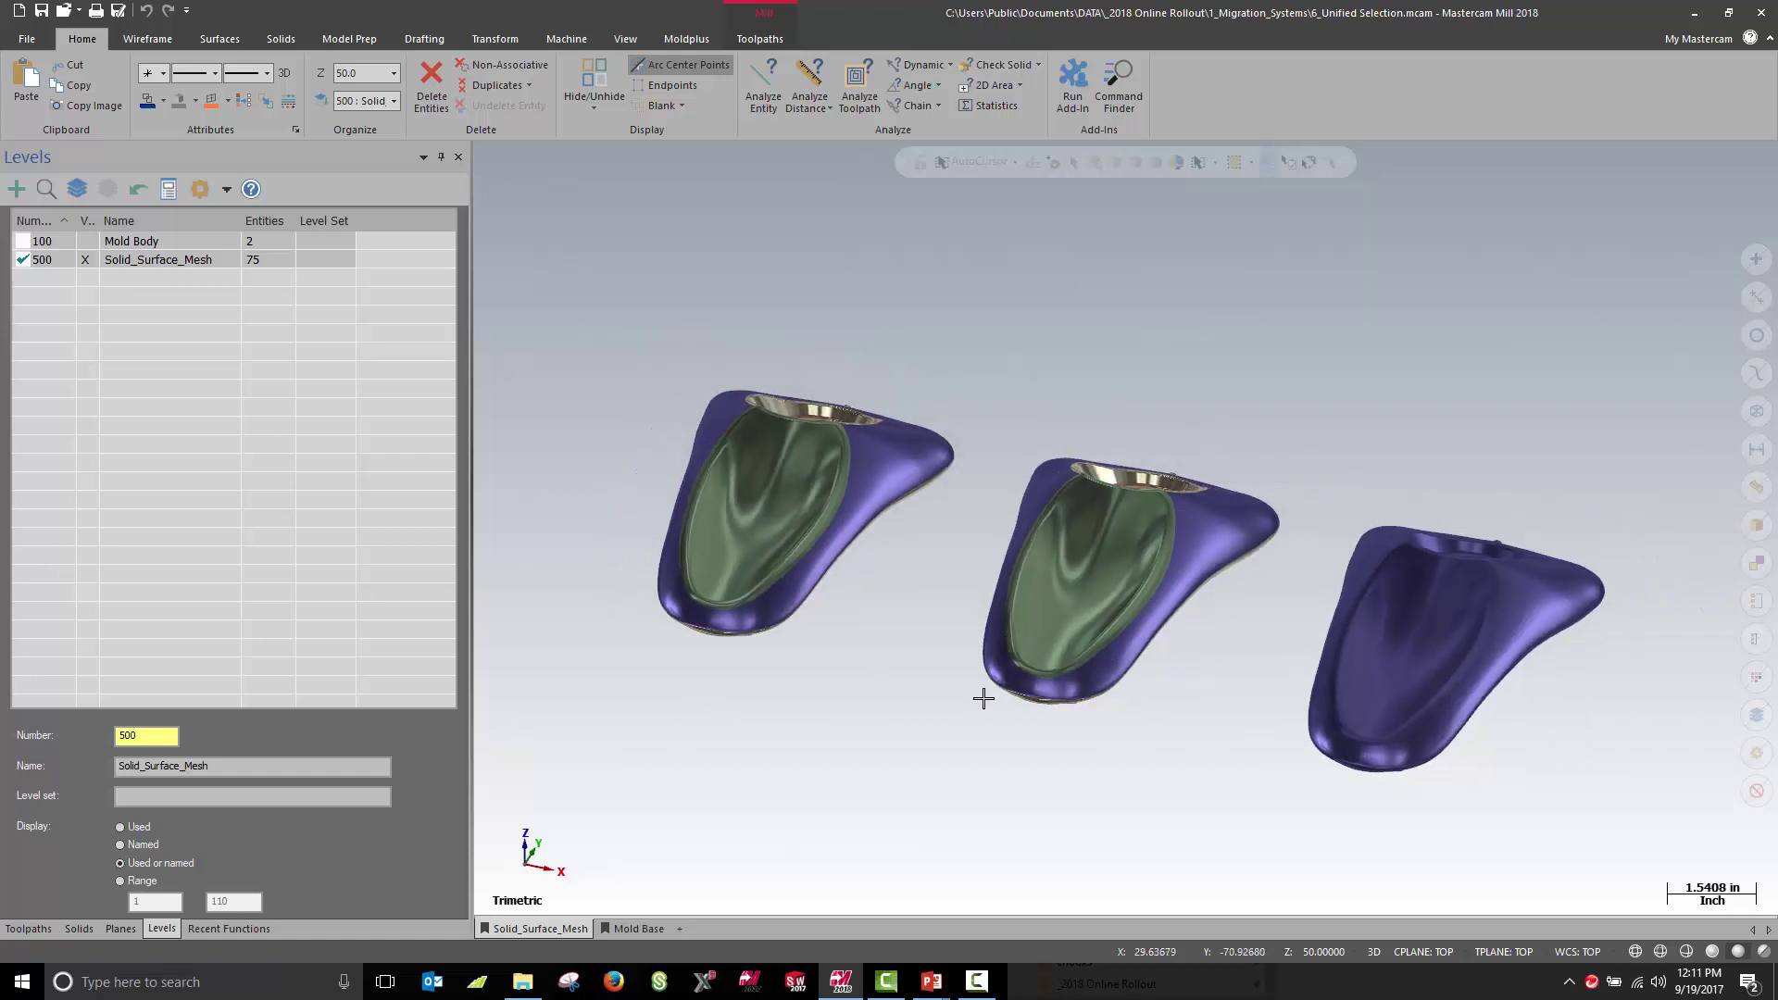
scroll(983, 697, "down", 1)
scroll(980, 697, "down", 1)
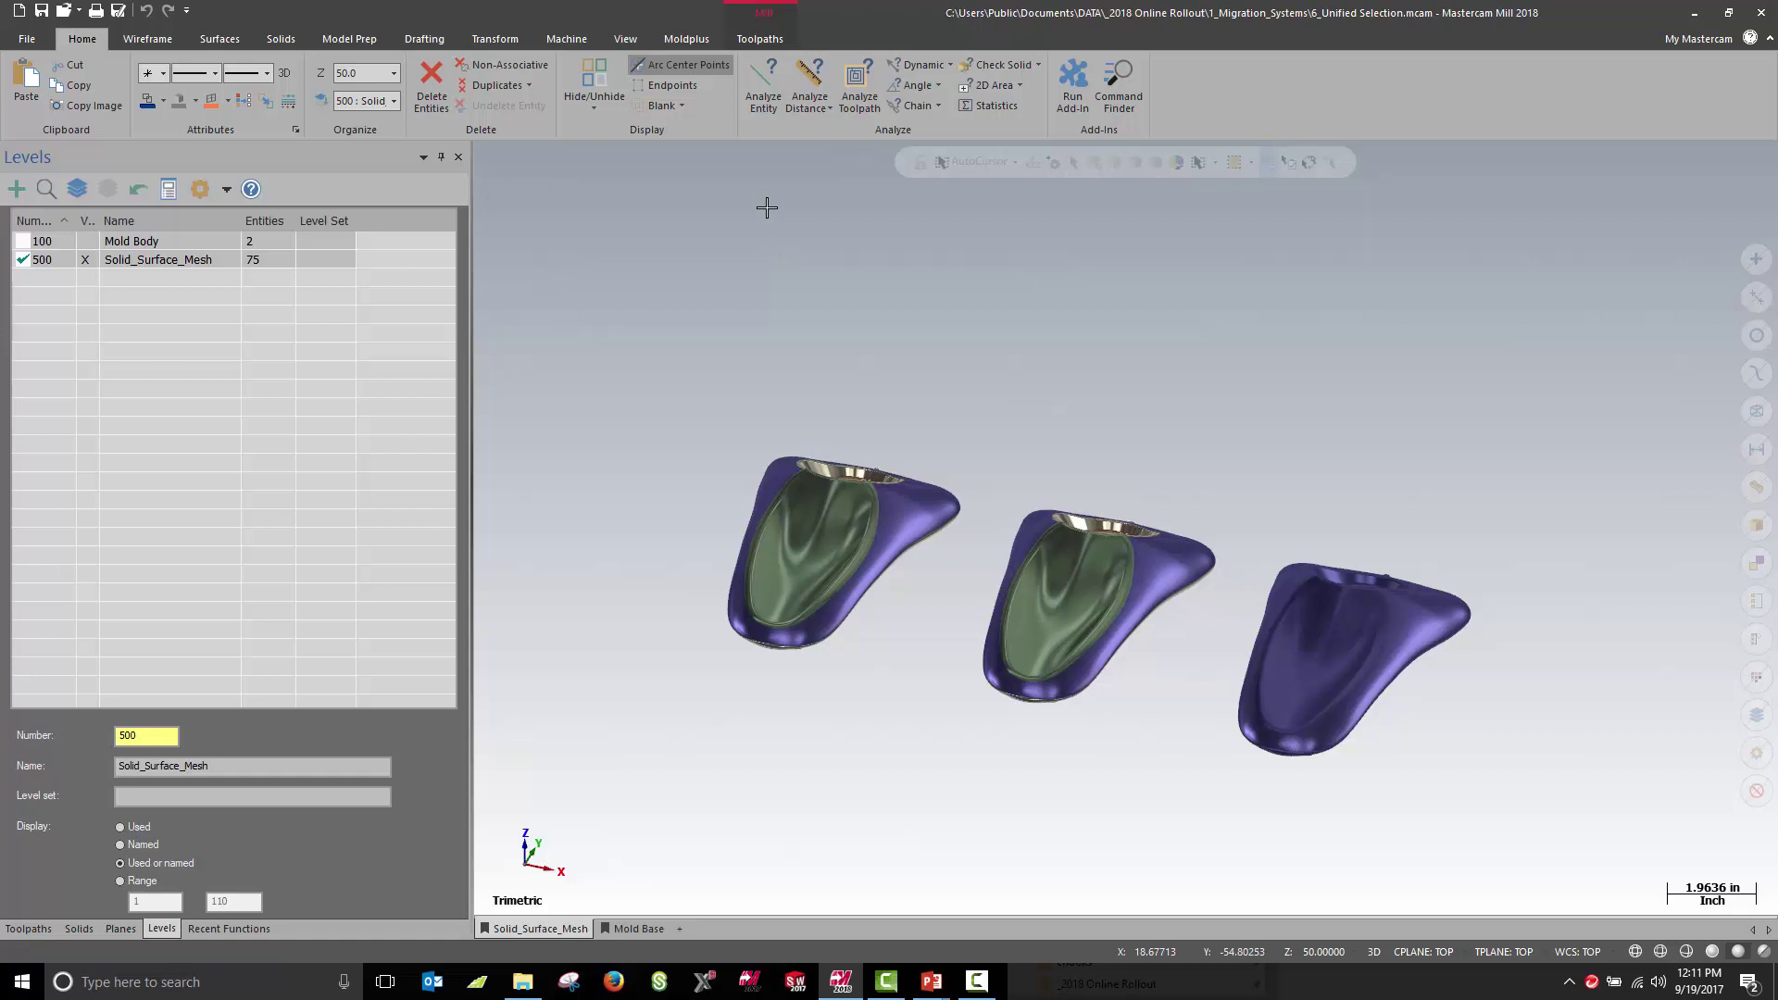
Examine the statistics listing the surface, solid and mesh entities in the unified selection file.
left_click(982, 100)
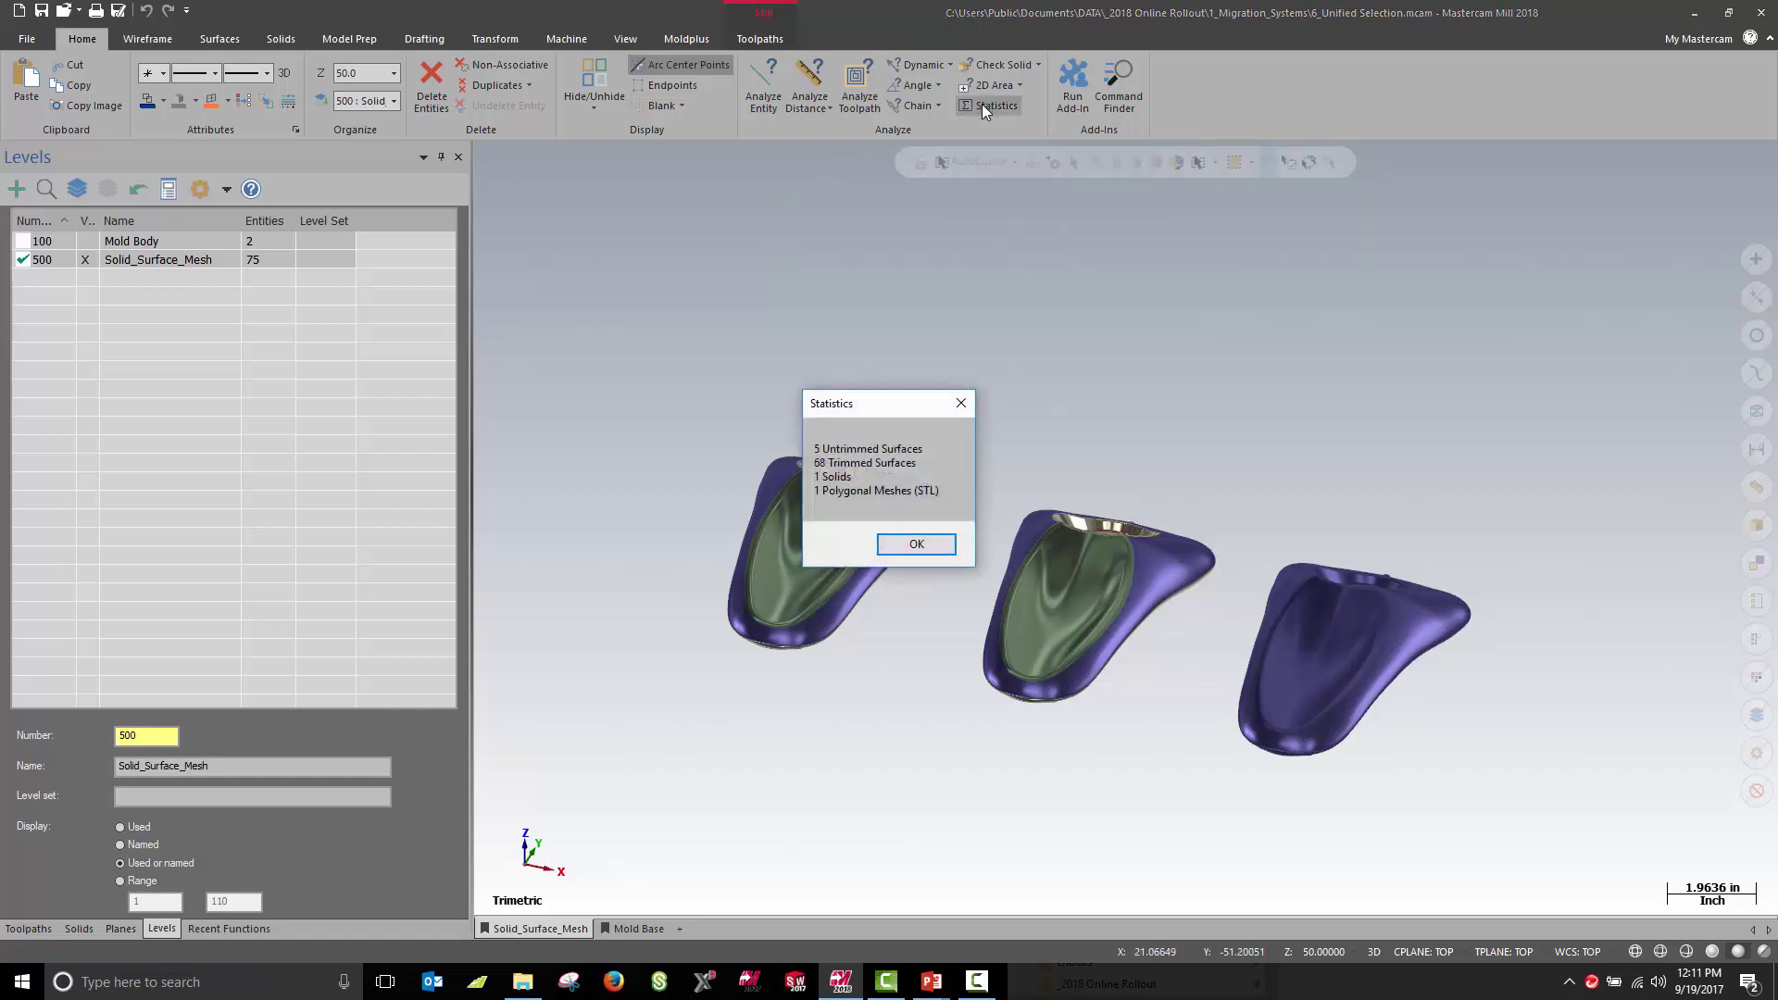
left_click_drag(912, 390, 1018, 244)
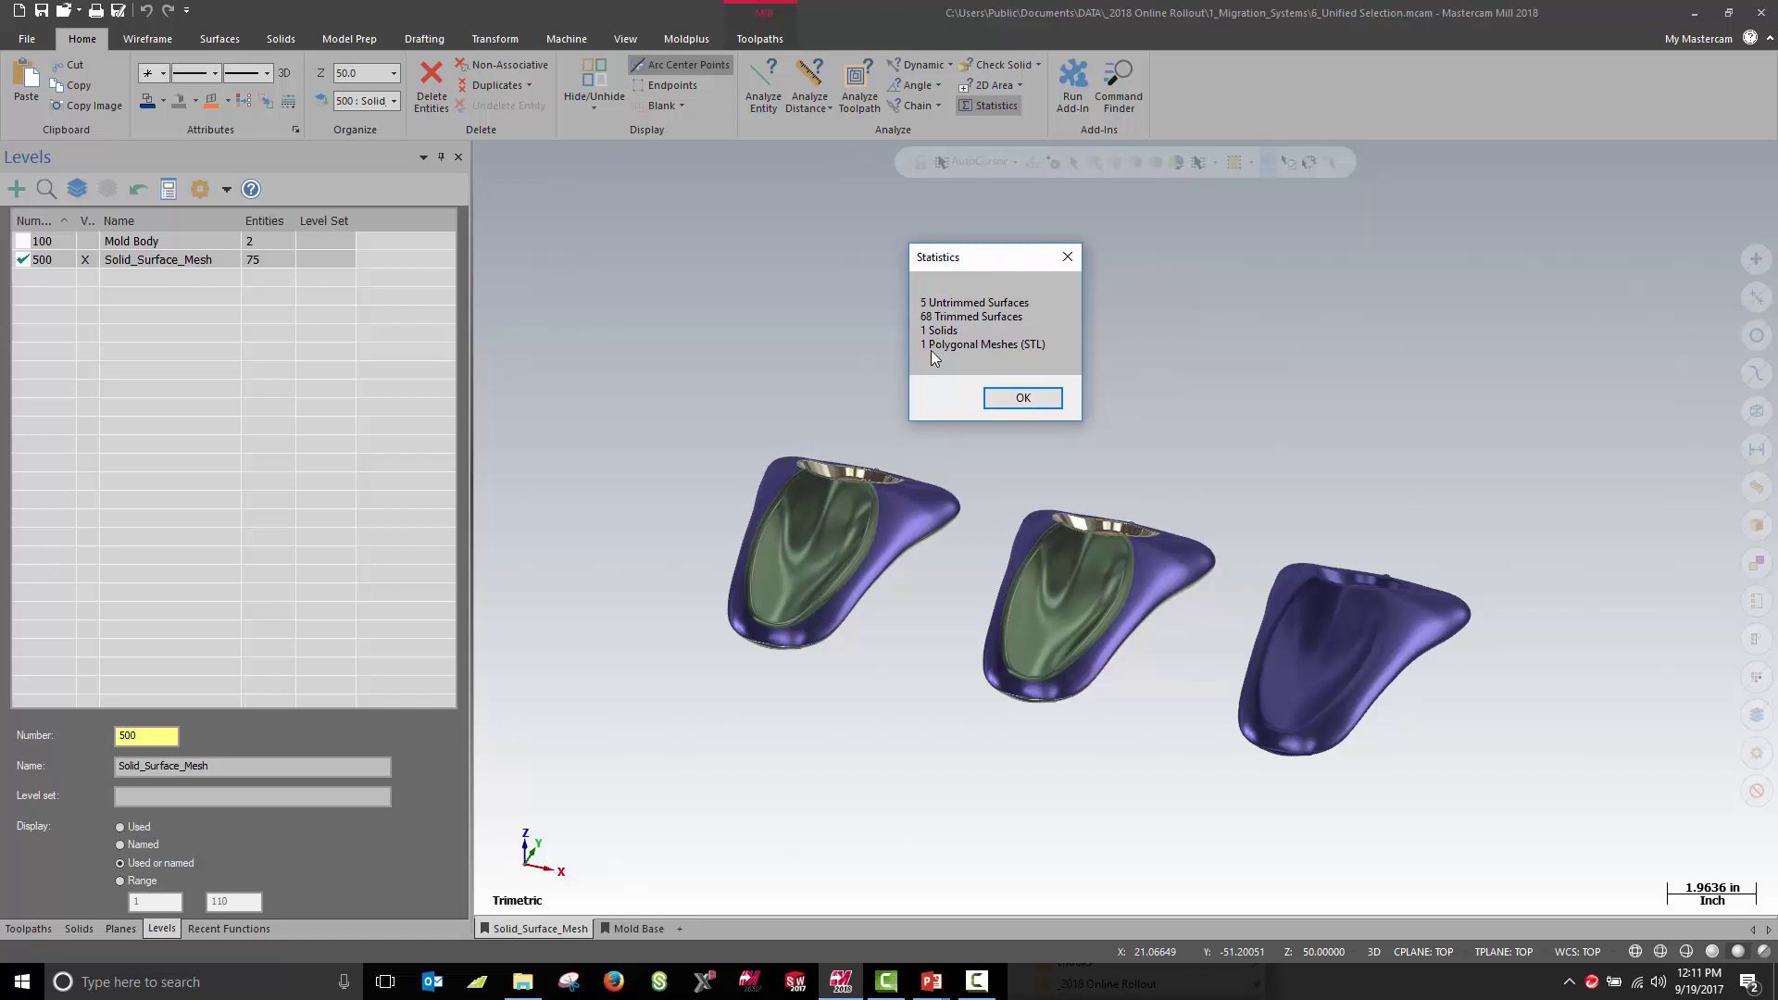
left_click(1022, 399)
Start a Raster toolpath and pick the STL mesh and the inset faces of the other two models as machining geometry.
left_click(752, 46)
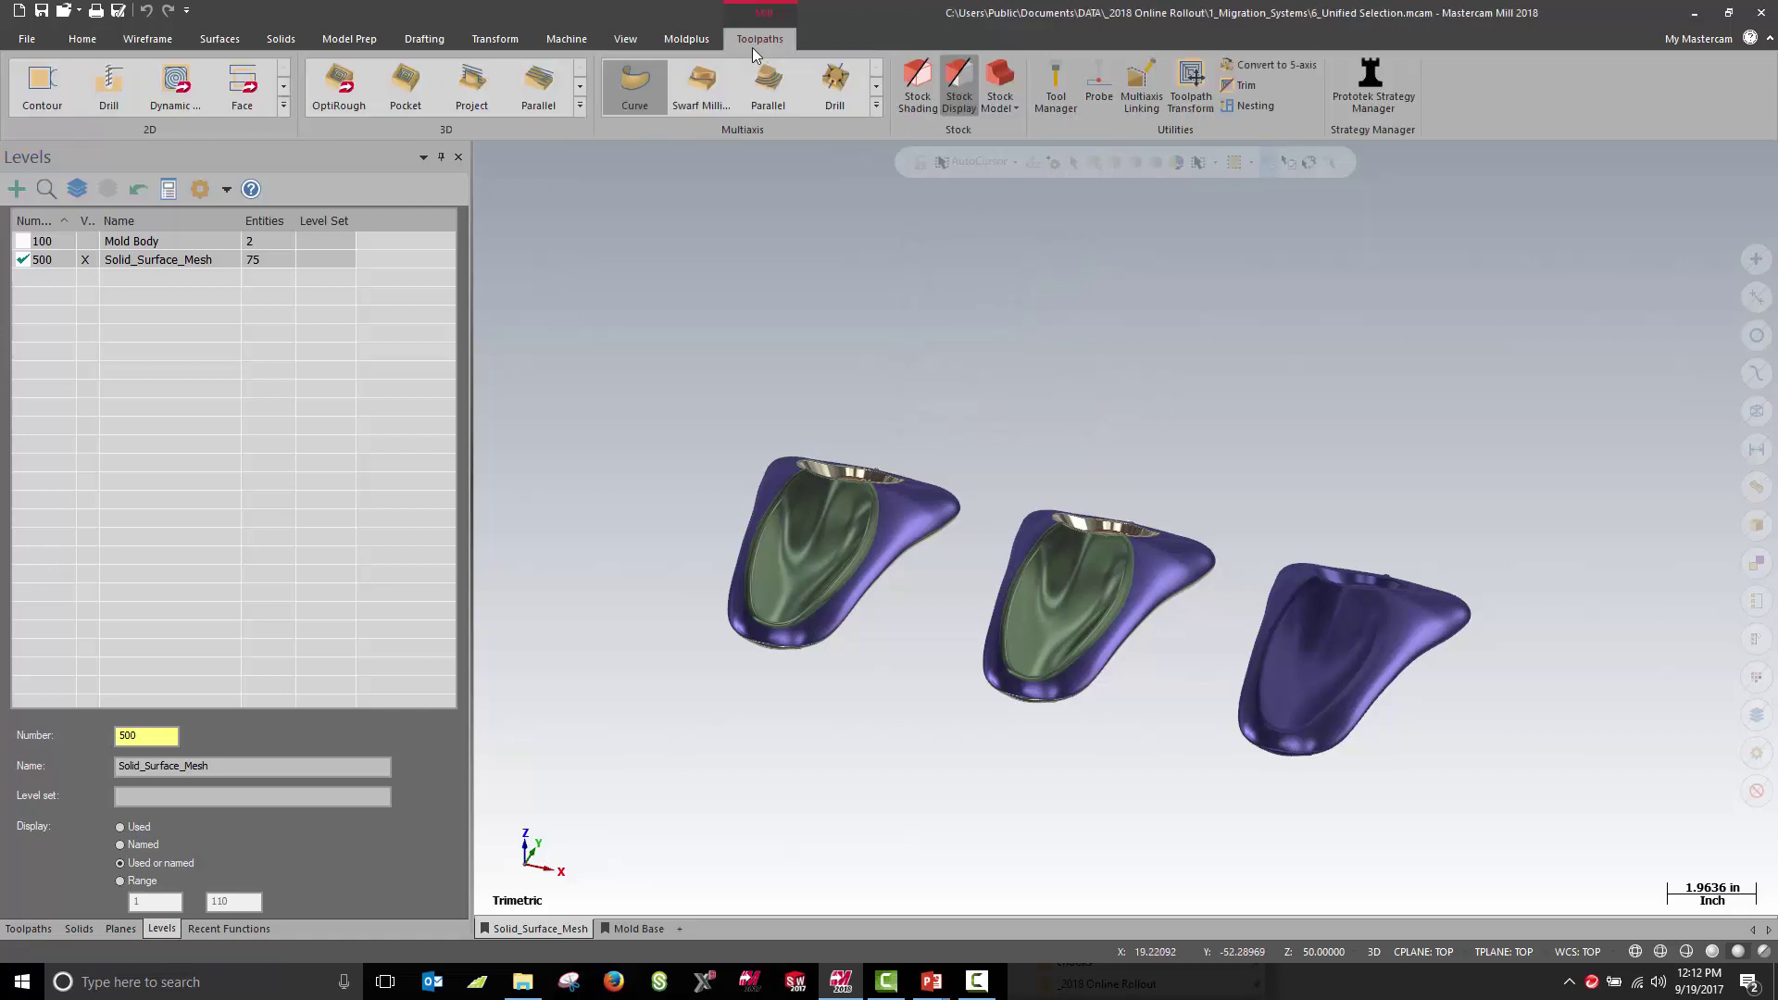
left_click(580, 106)
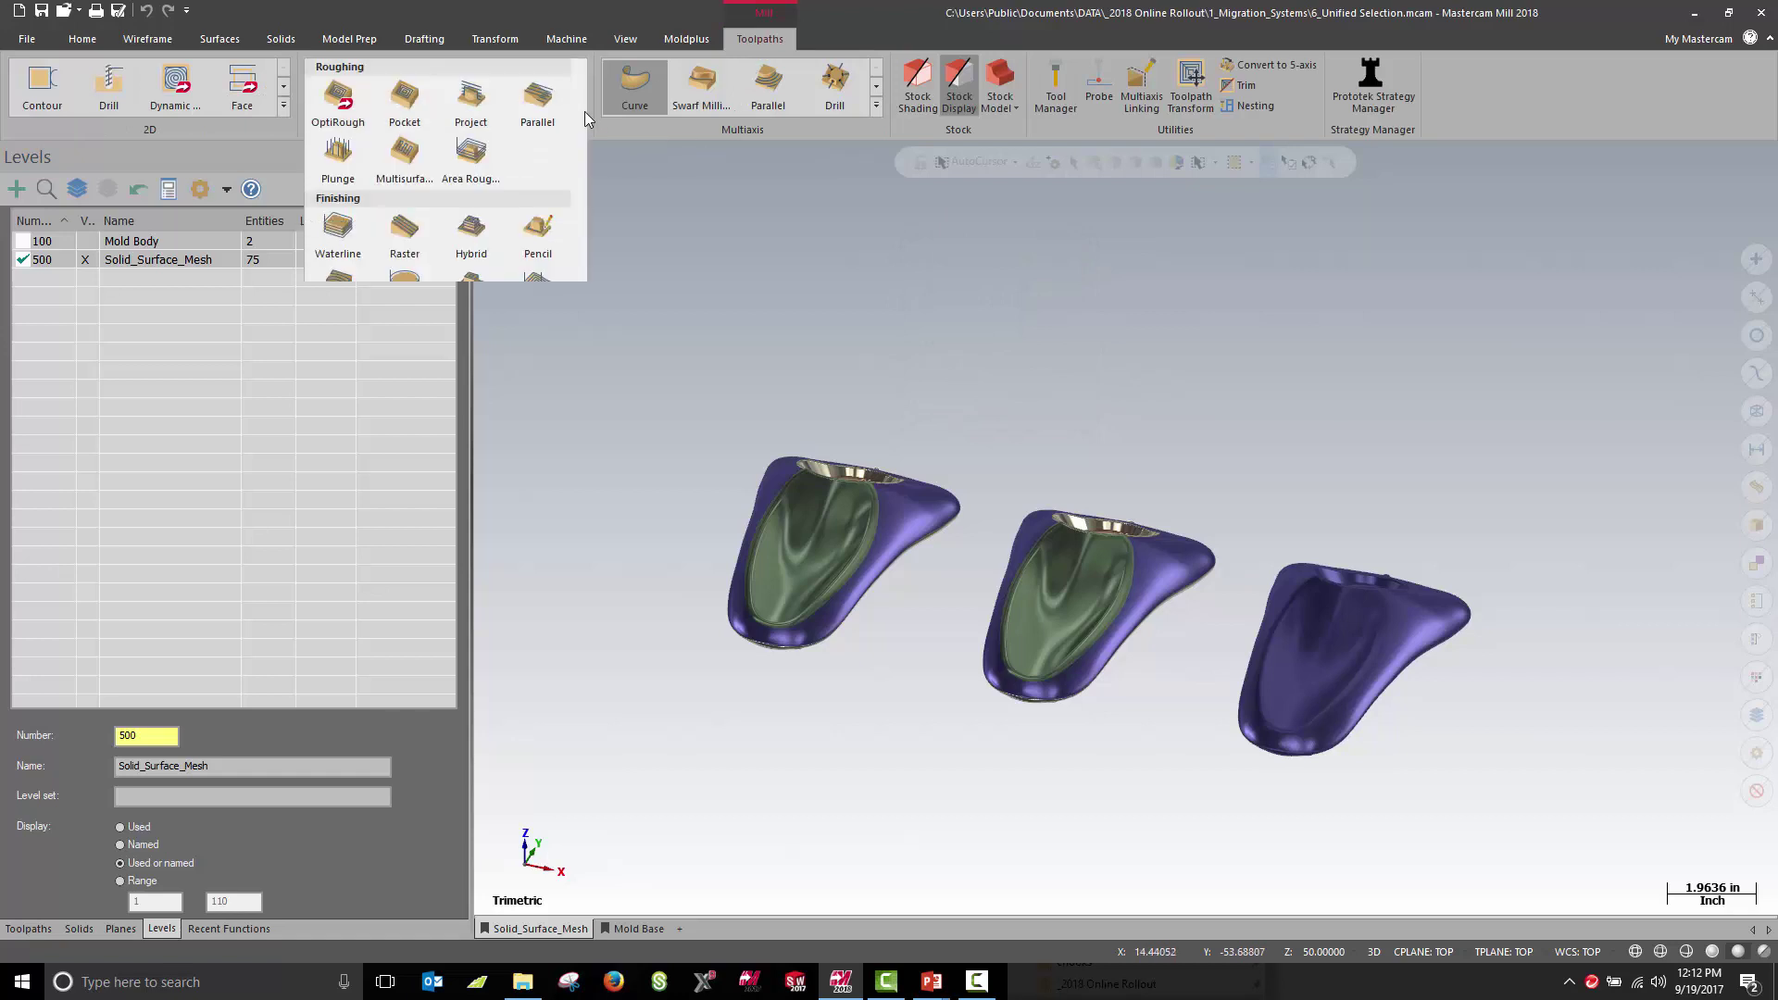
left_click(401, 236)
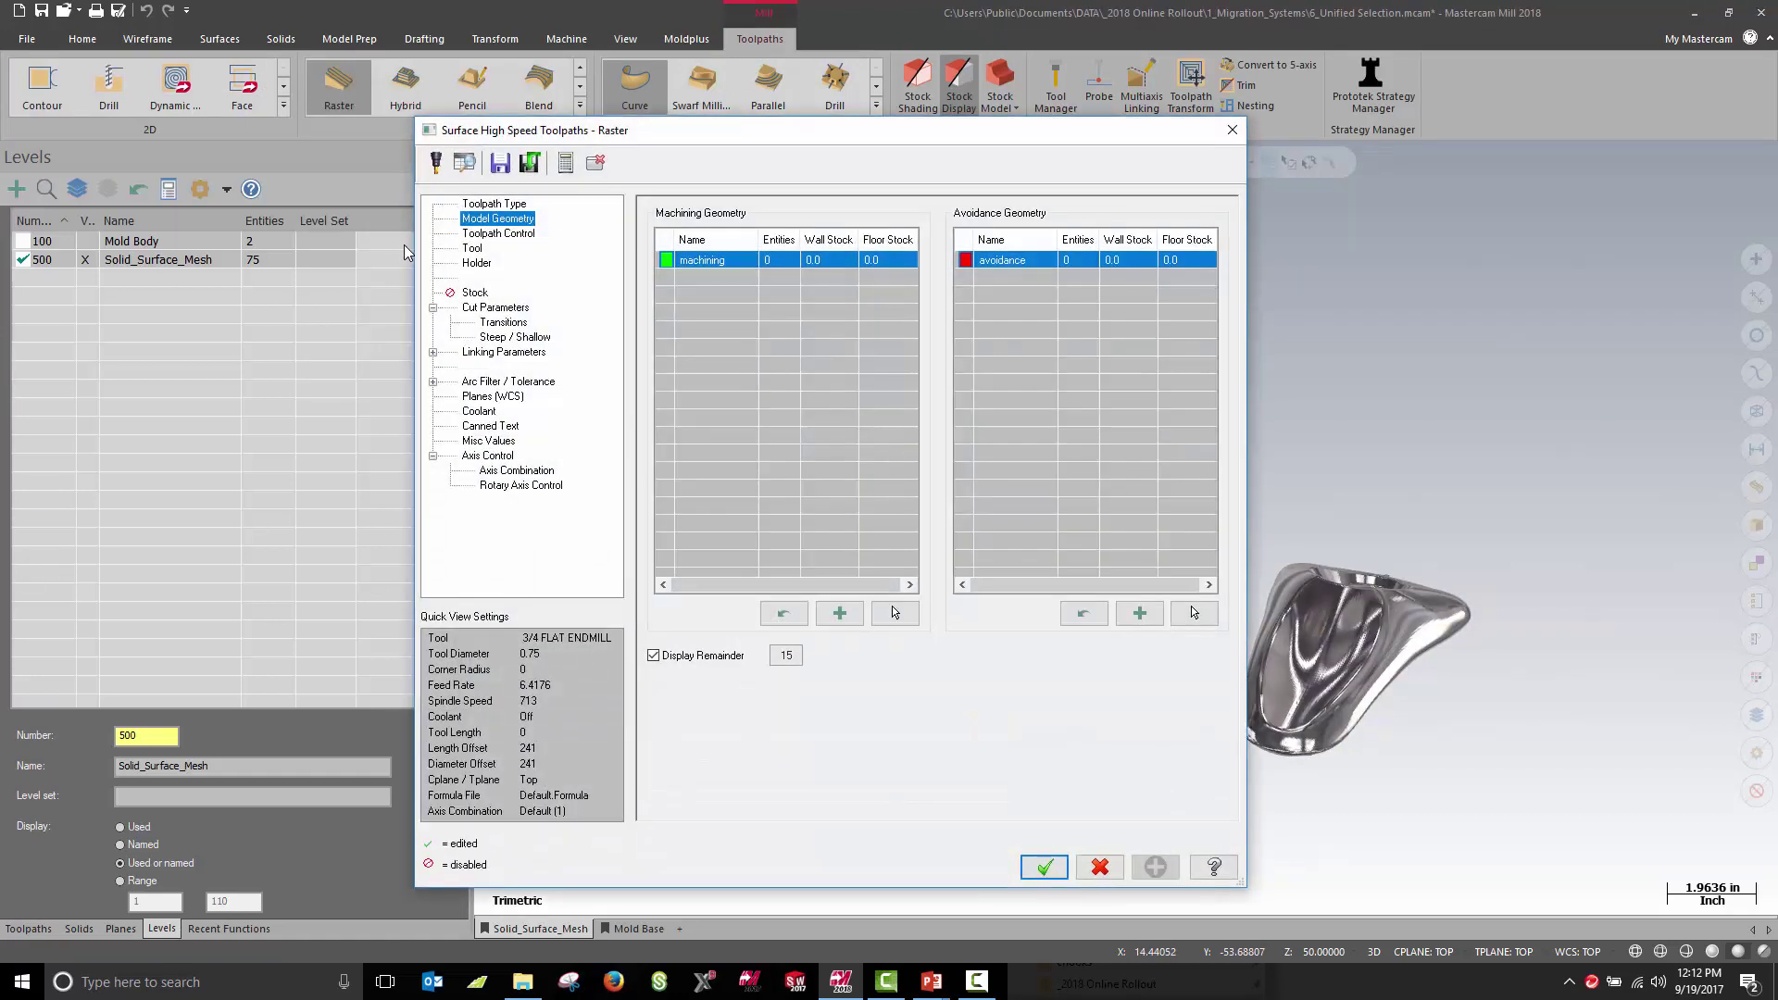
left_click(896, 613)
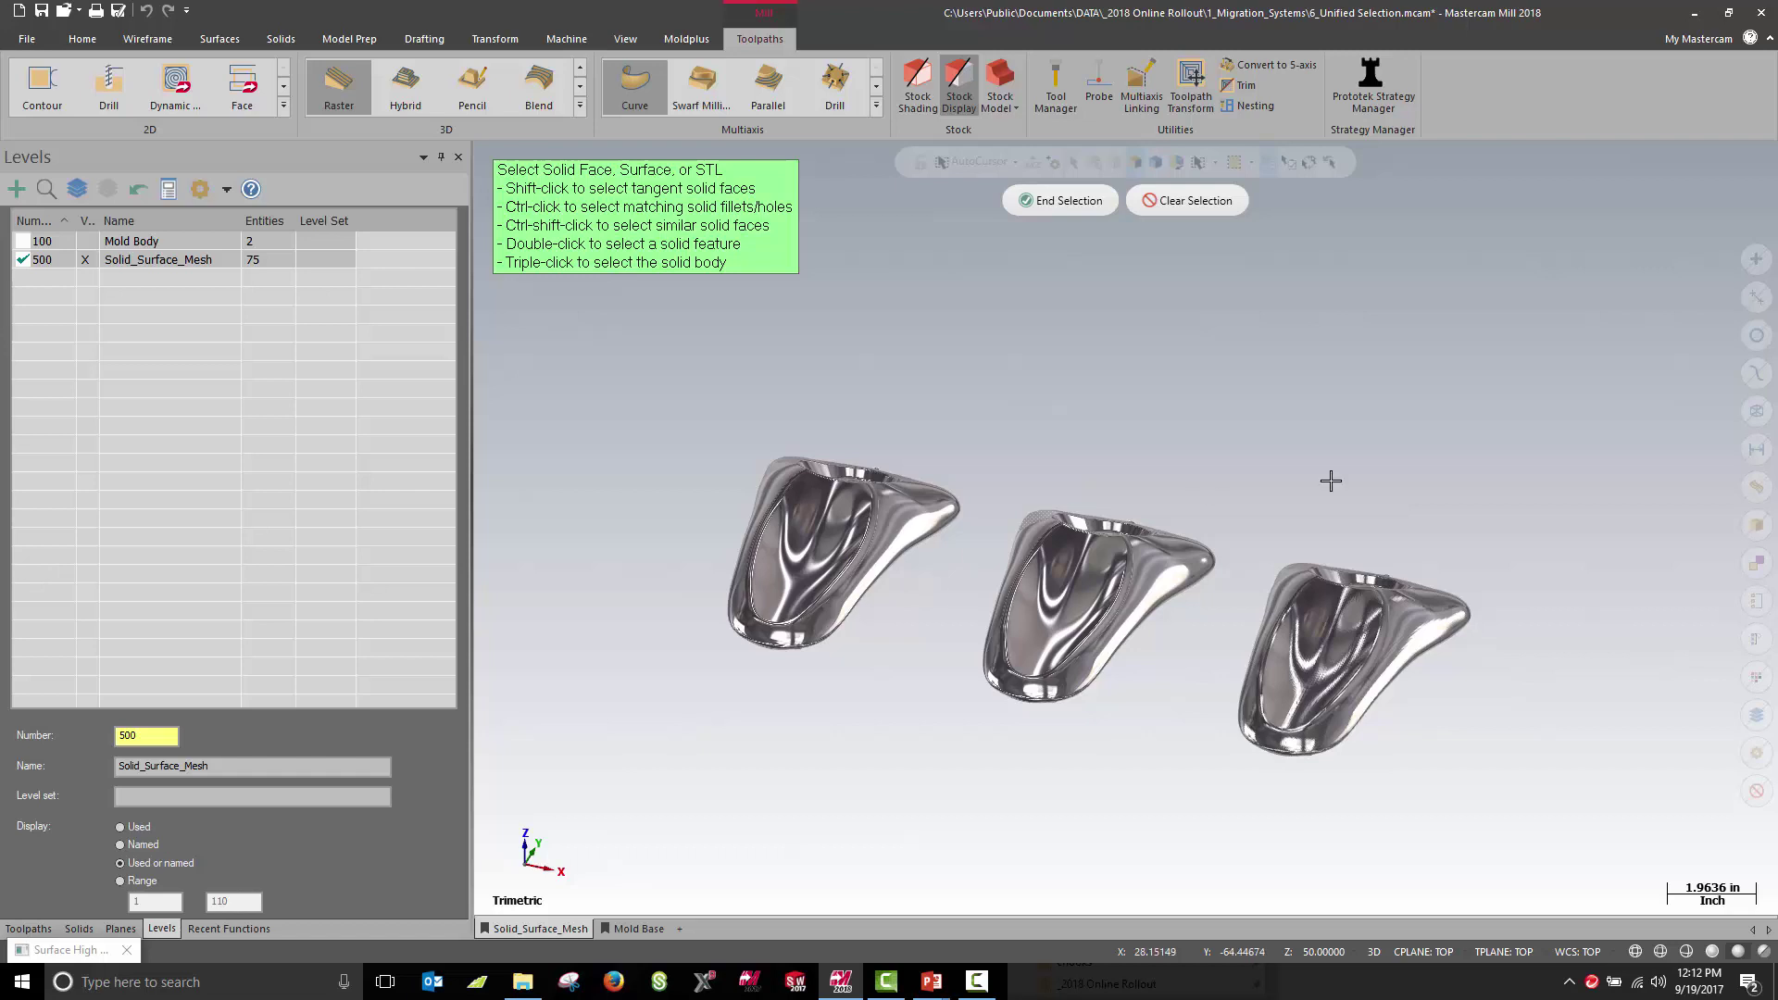
left_click(1300, 653)
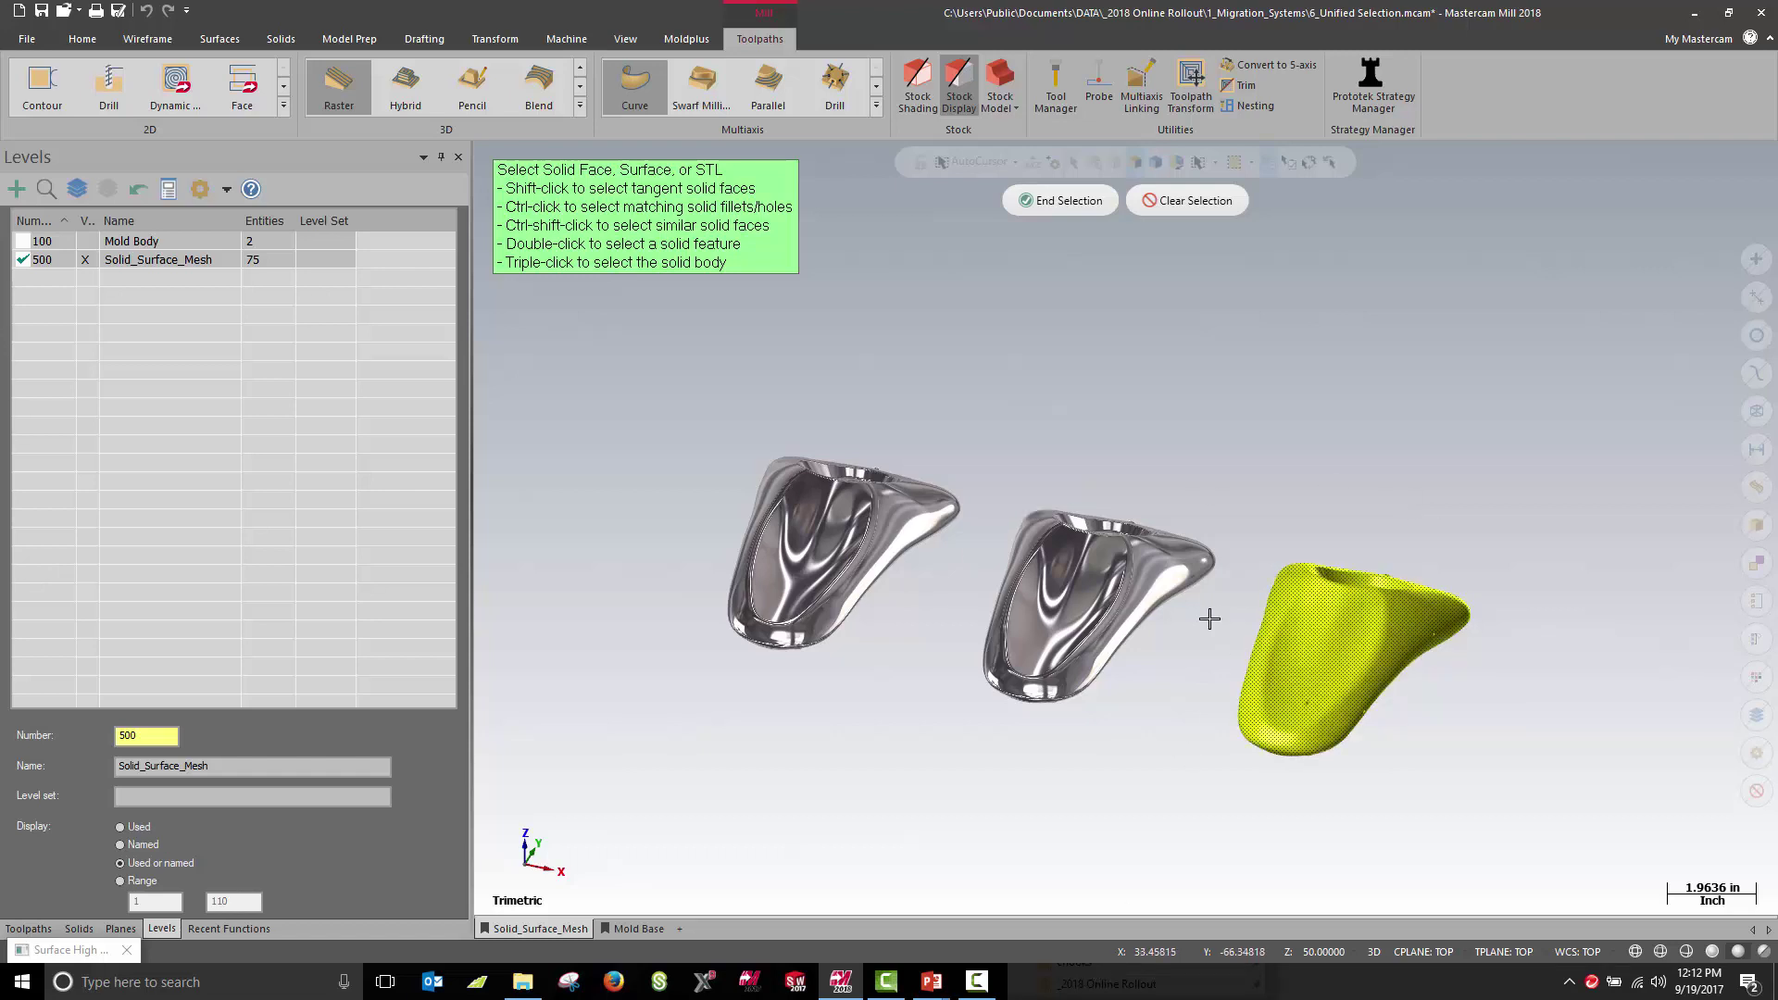
left_click(1069, 611)
left_click(1043, 590)
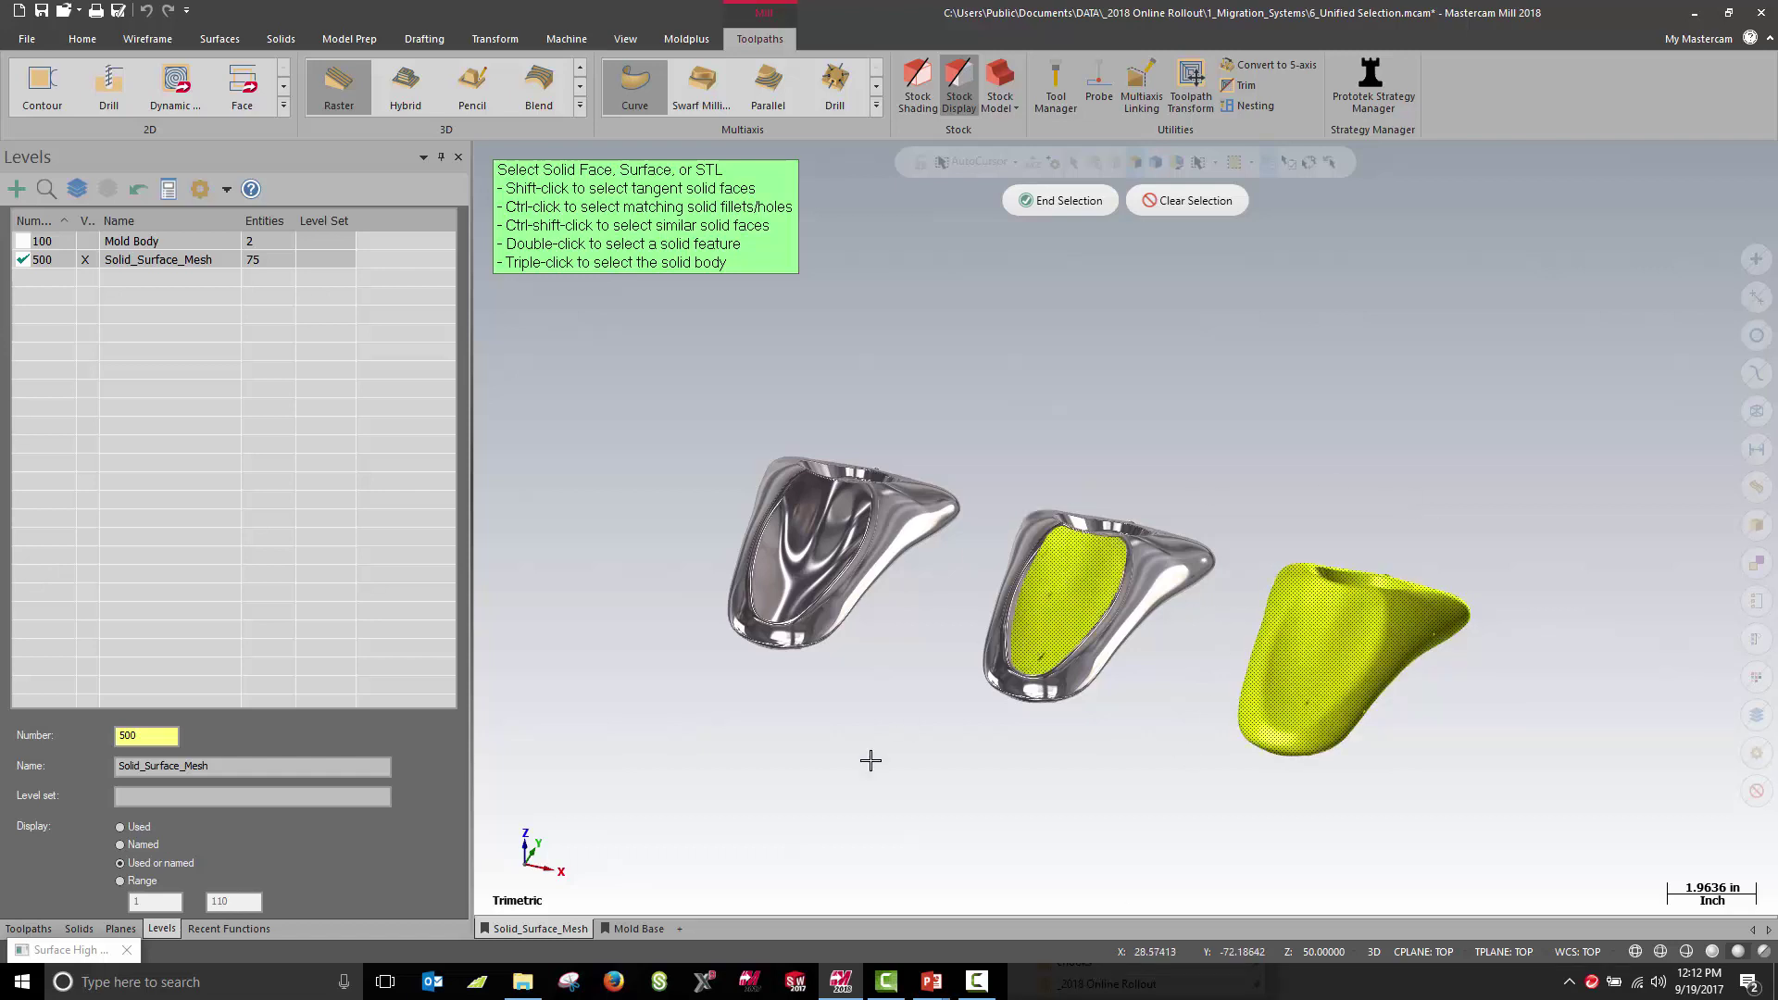
left_click(797, 561)
left_click(794, 559)
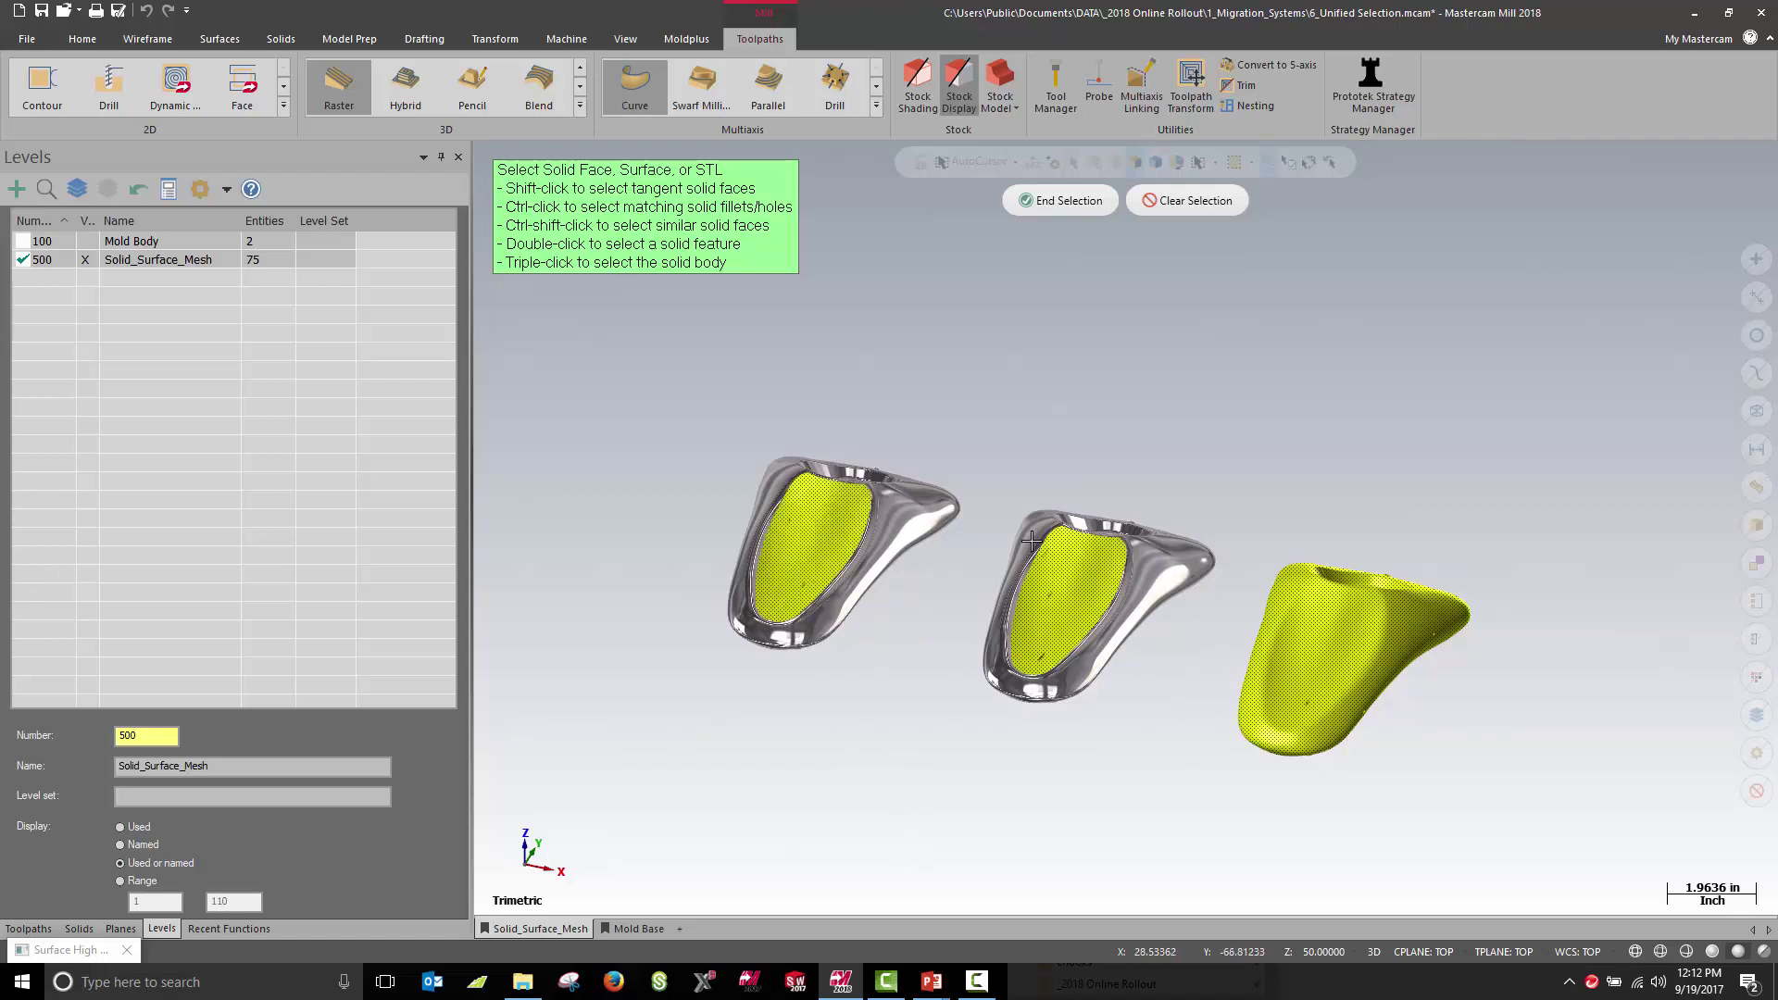
Window-select the upper faces of the left and middle models in the Top view, then clear and end the geometry selection.
right_click(1013, 382)
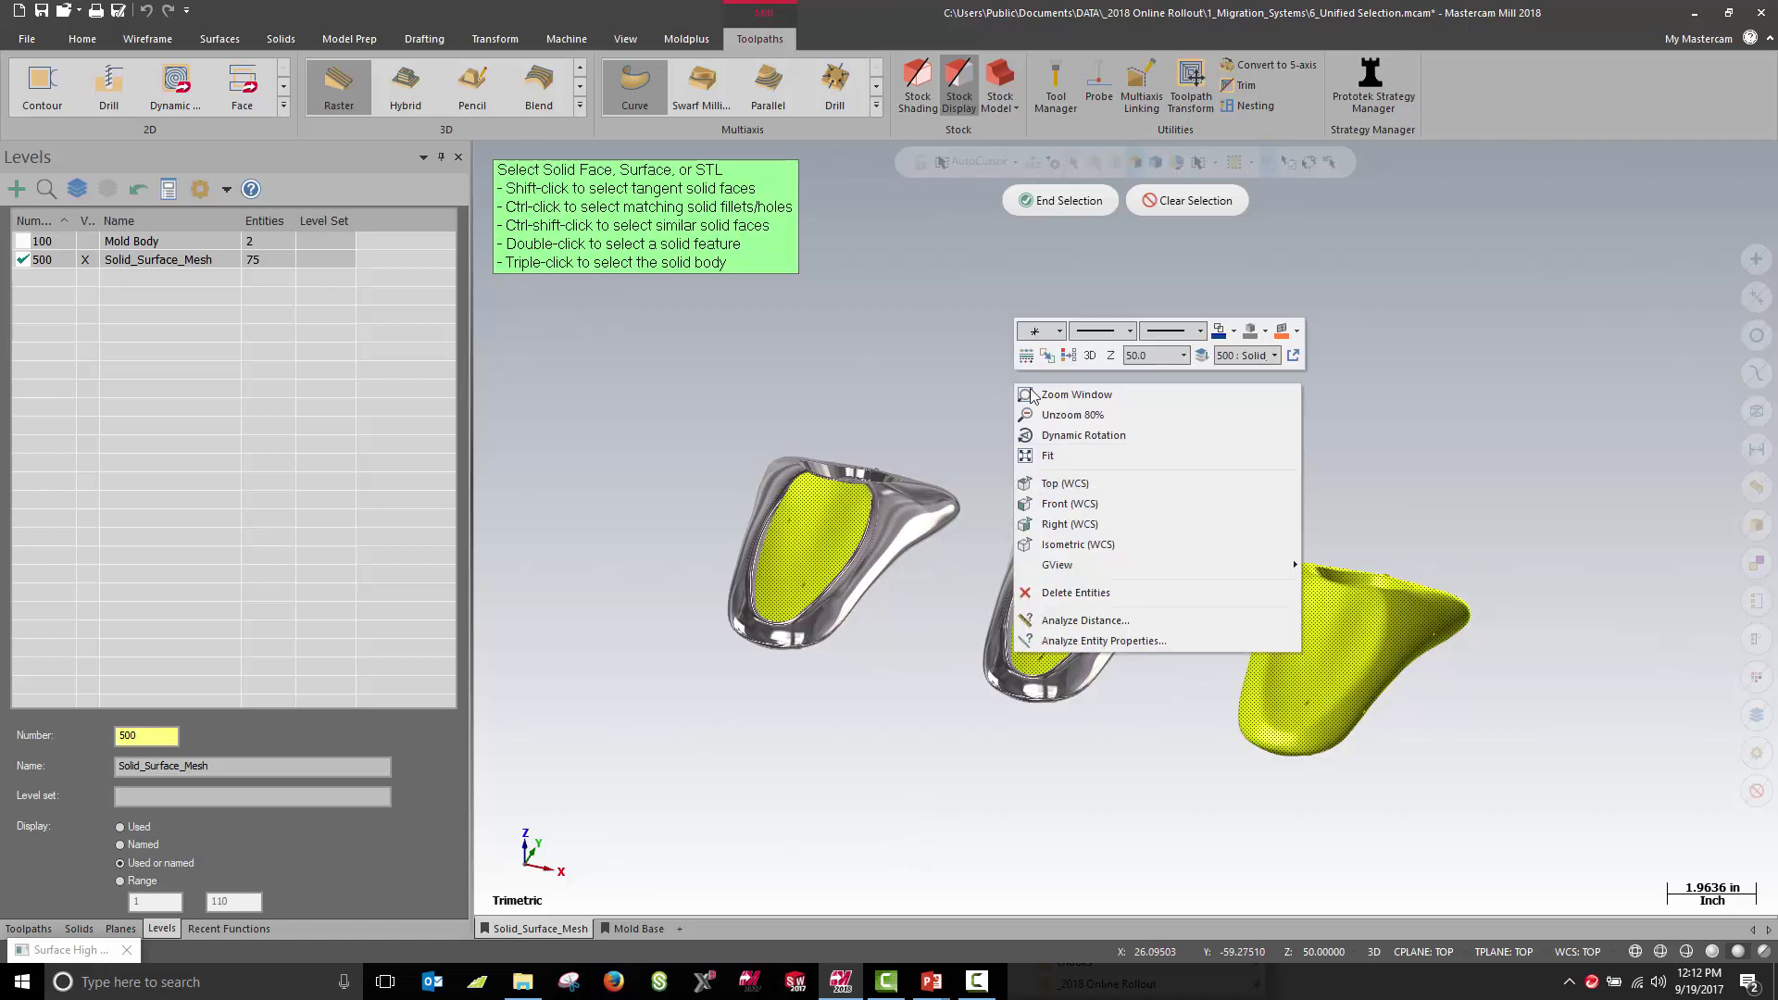
left_click(1073, 481)
scroll(1111, 547, "down", 5)
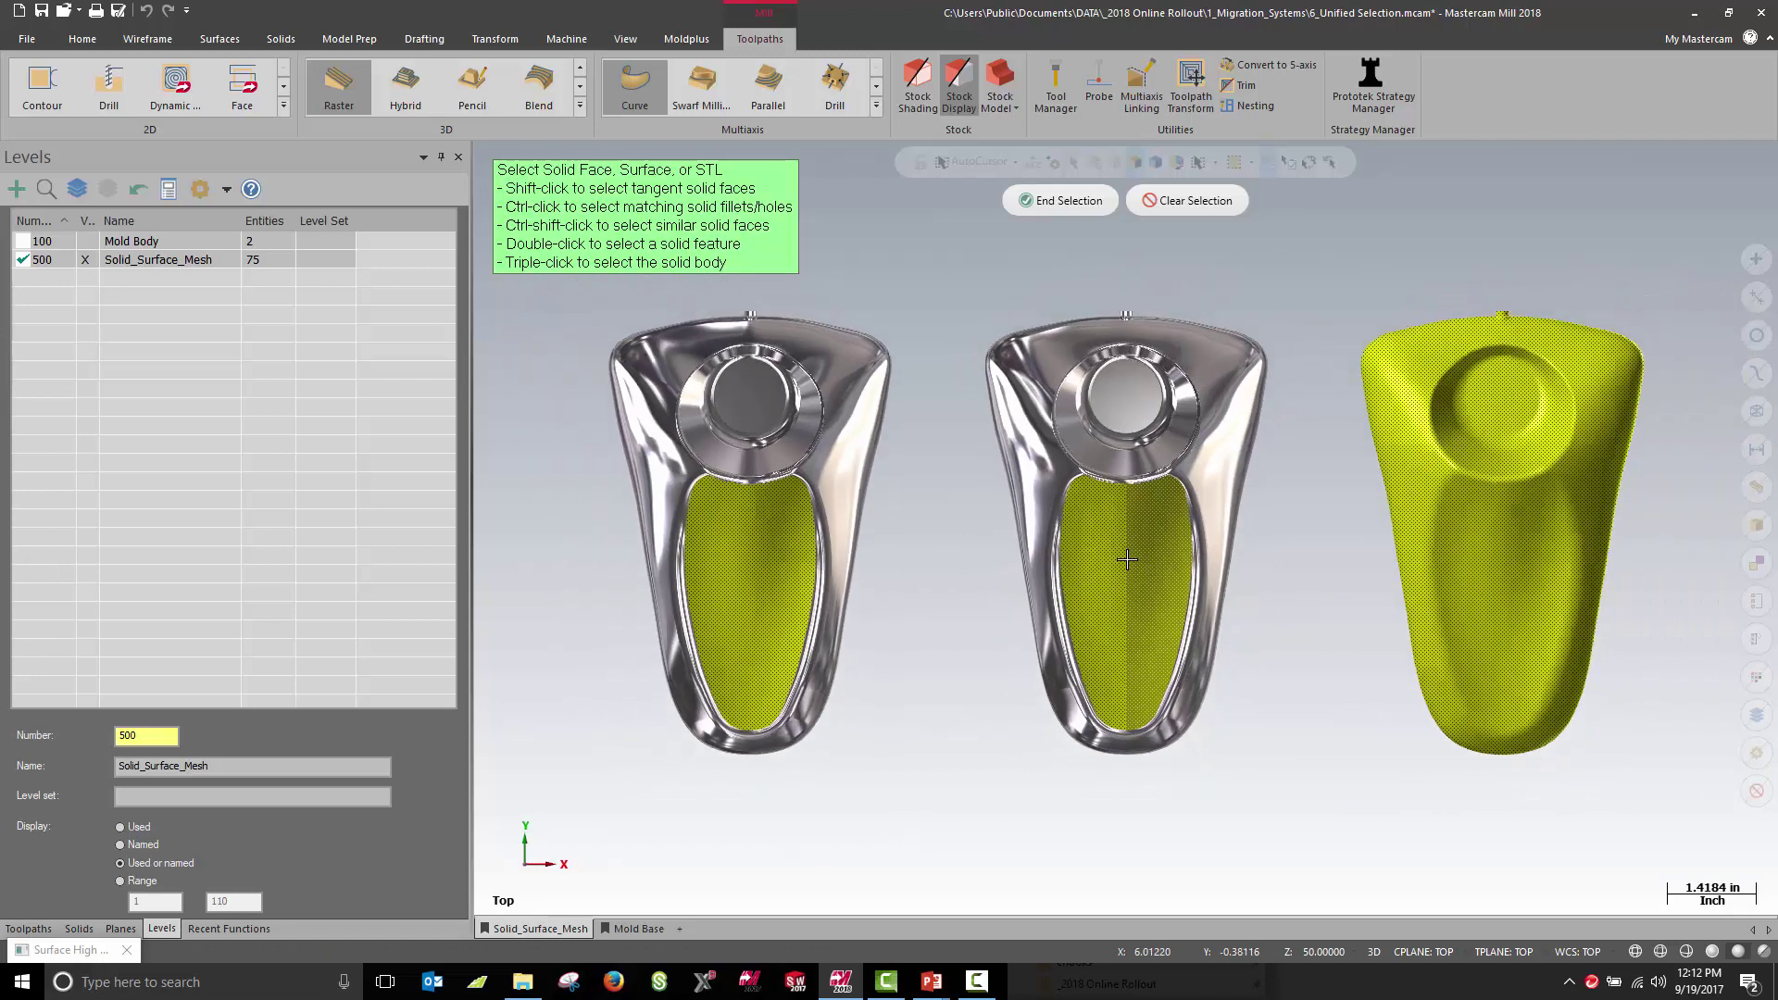
left_click_drag(774, 328, 1228, 565)
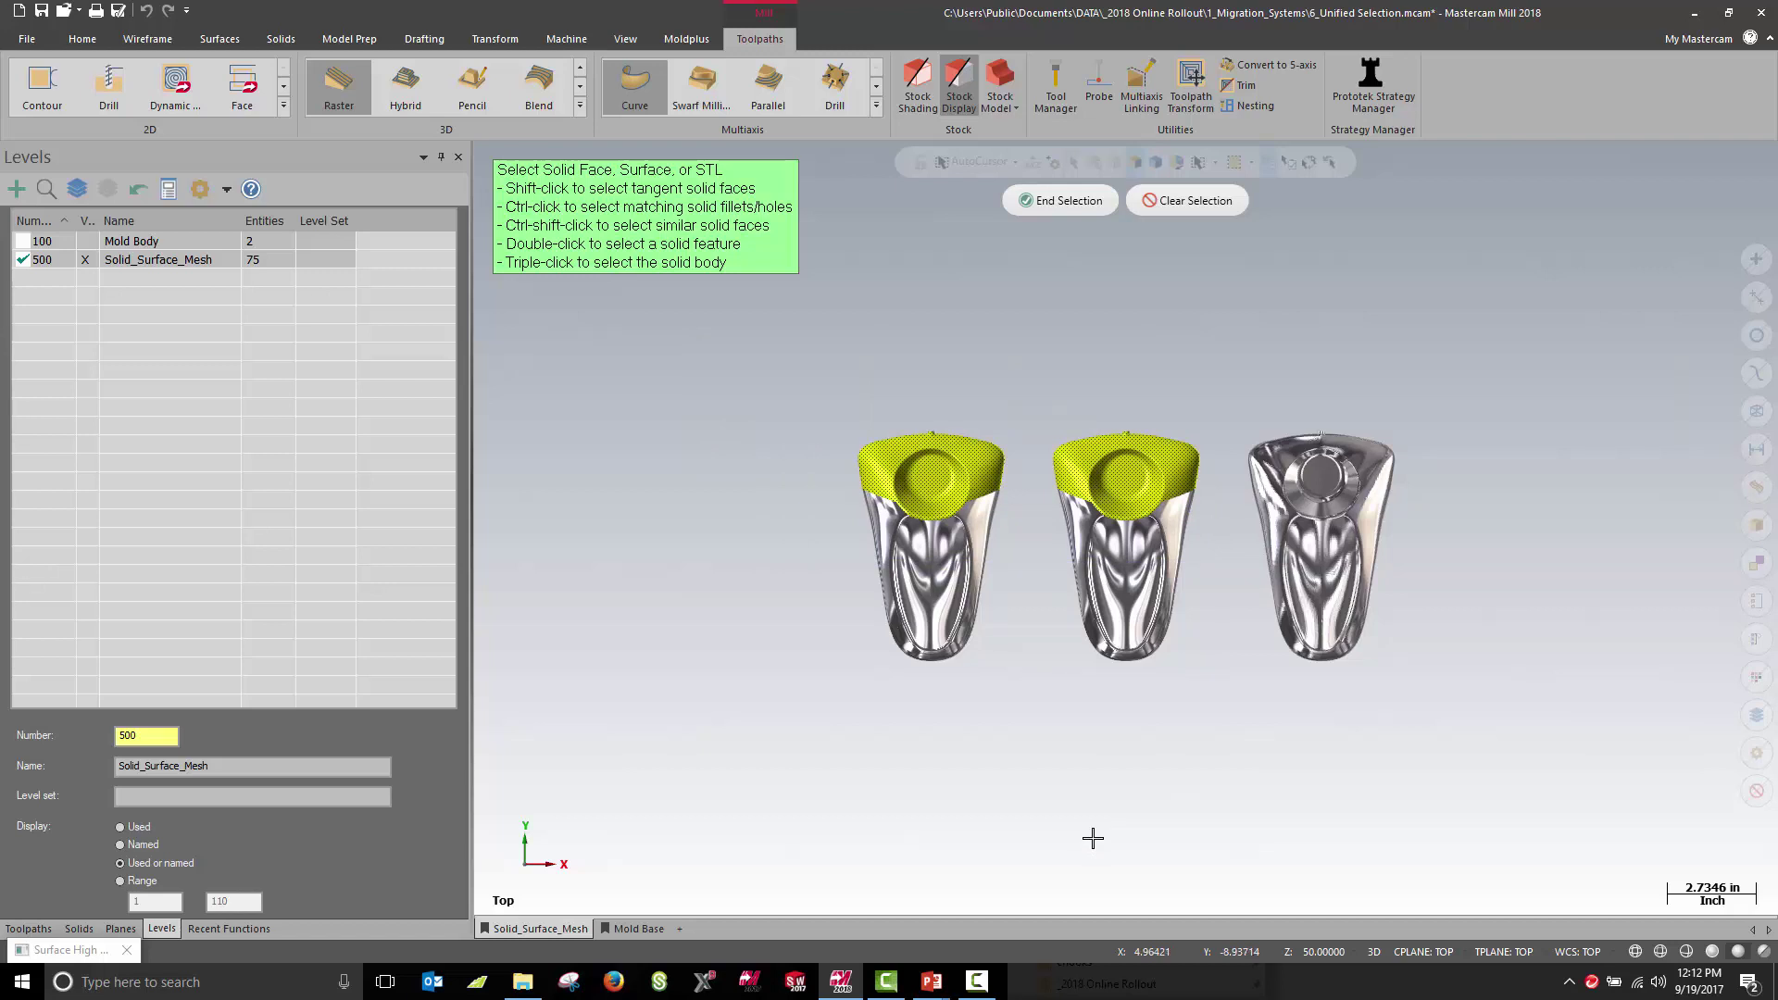
left_click(1204, 214)
left_click(1060, 200)
Start Curve All Edges and window-select the upper faces of the left and middle models.
left_click(147, 38)
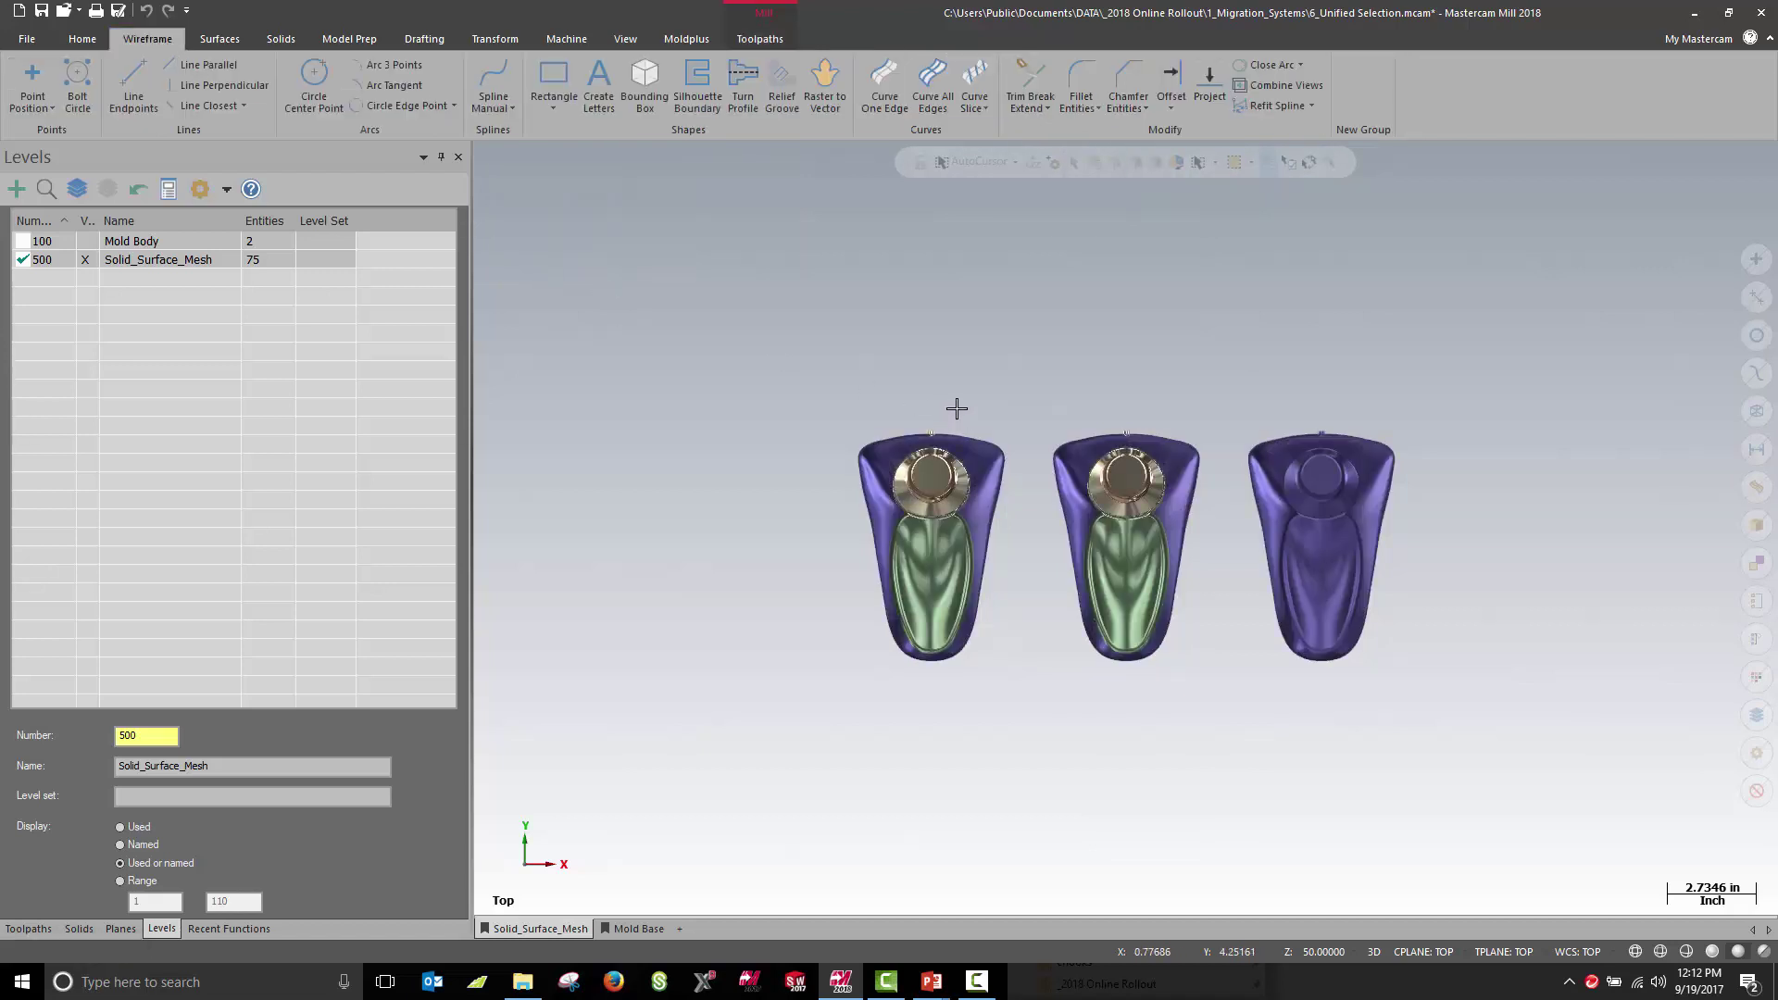
left_click(933, 102)
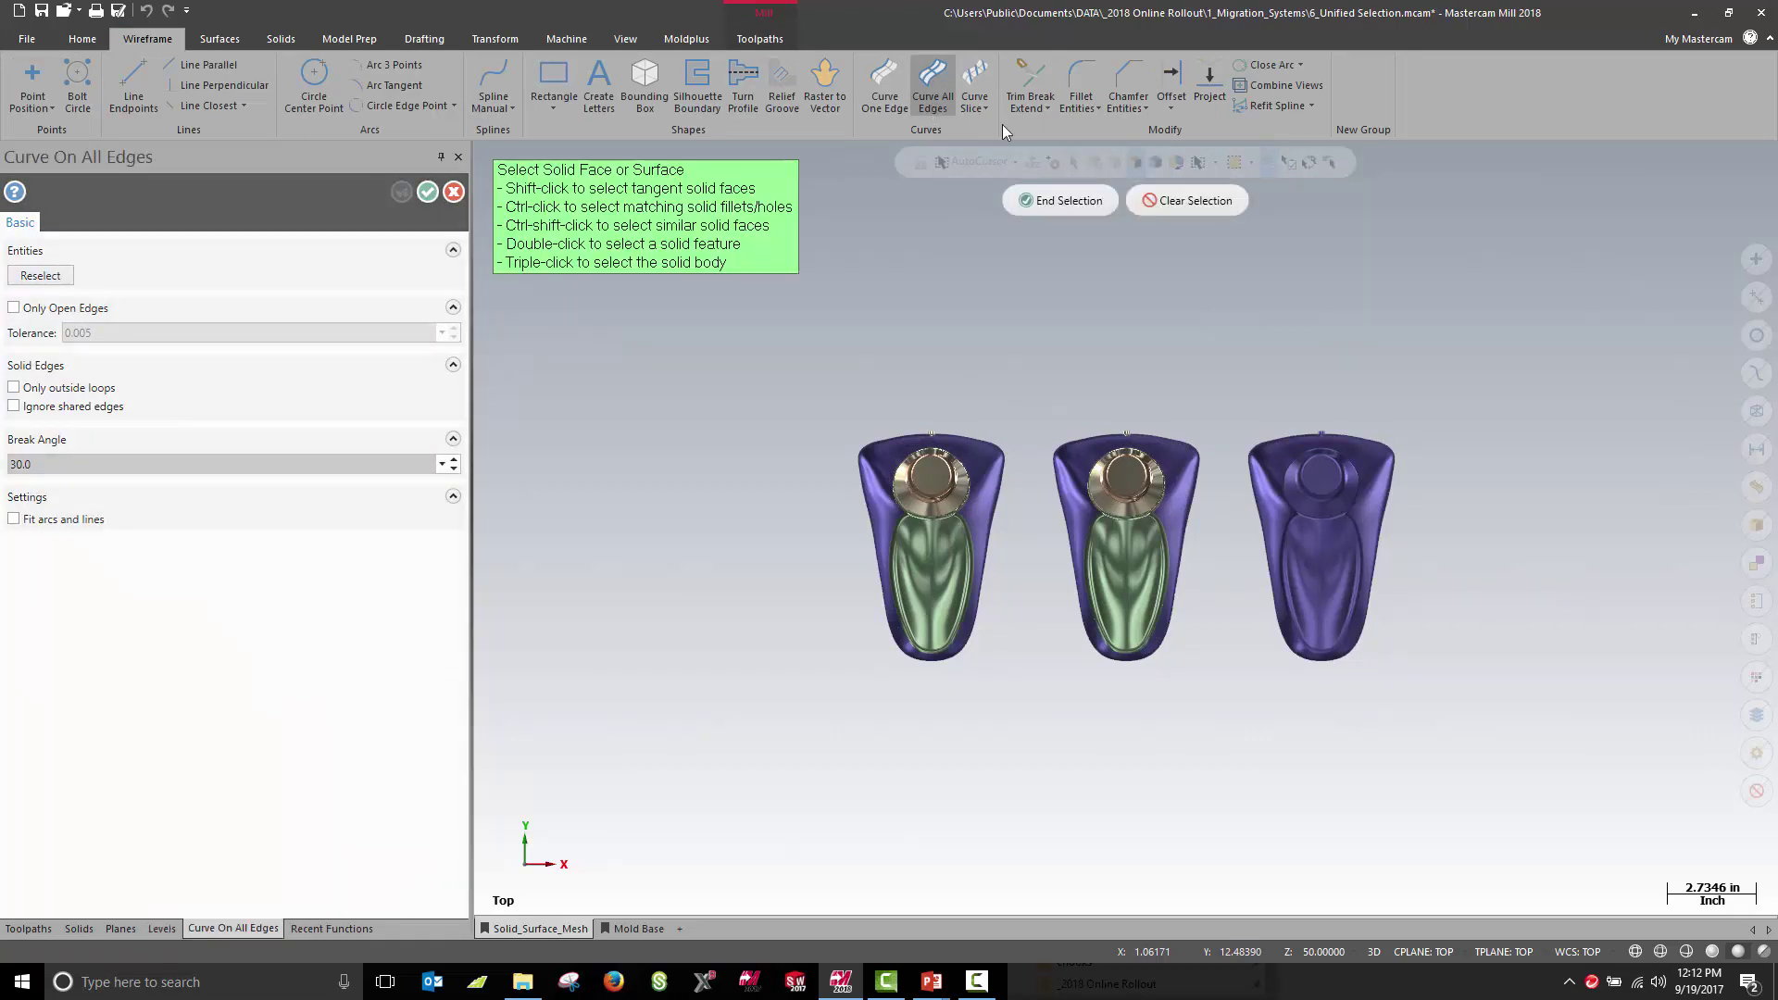
scroll(1004, 730, "up", 2)
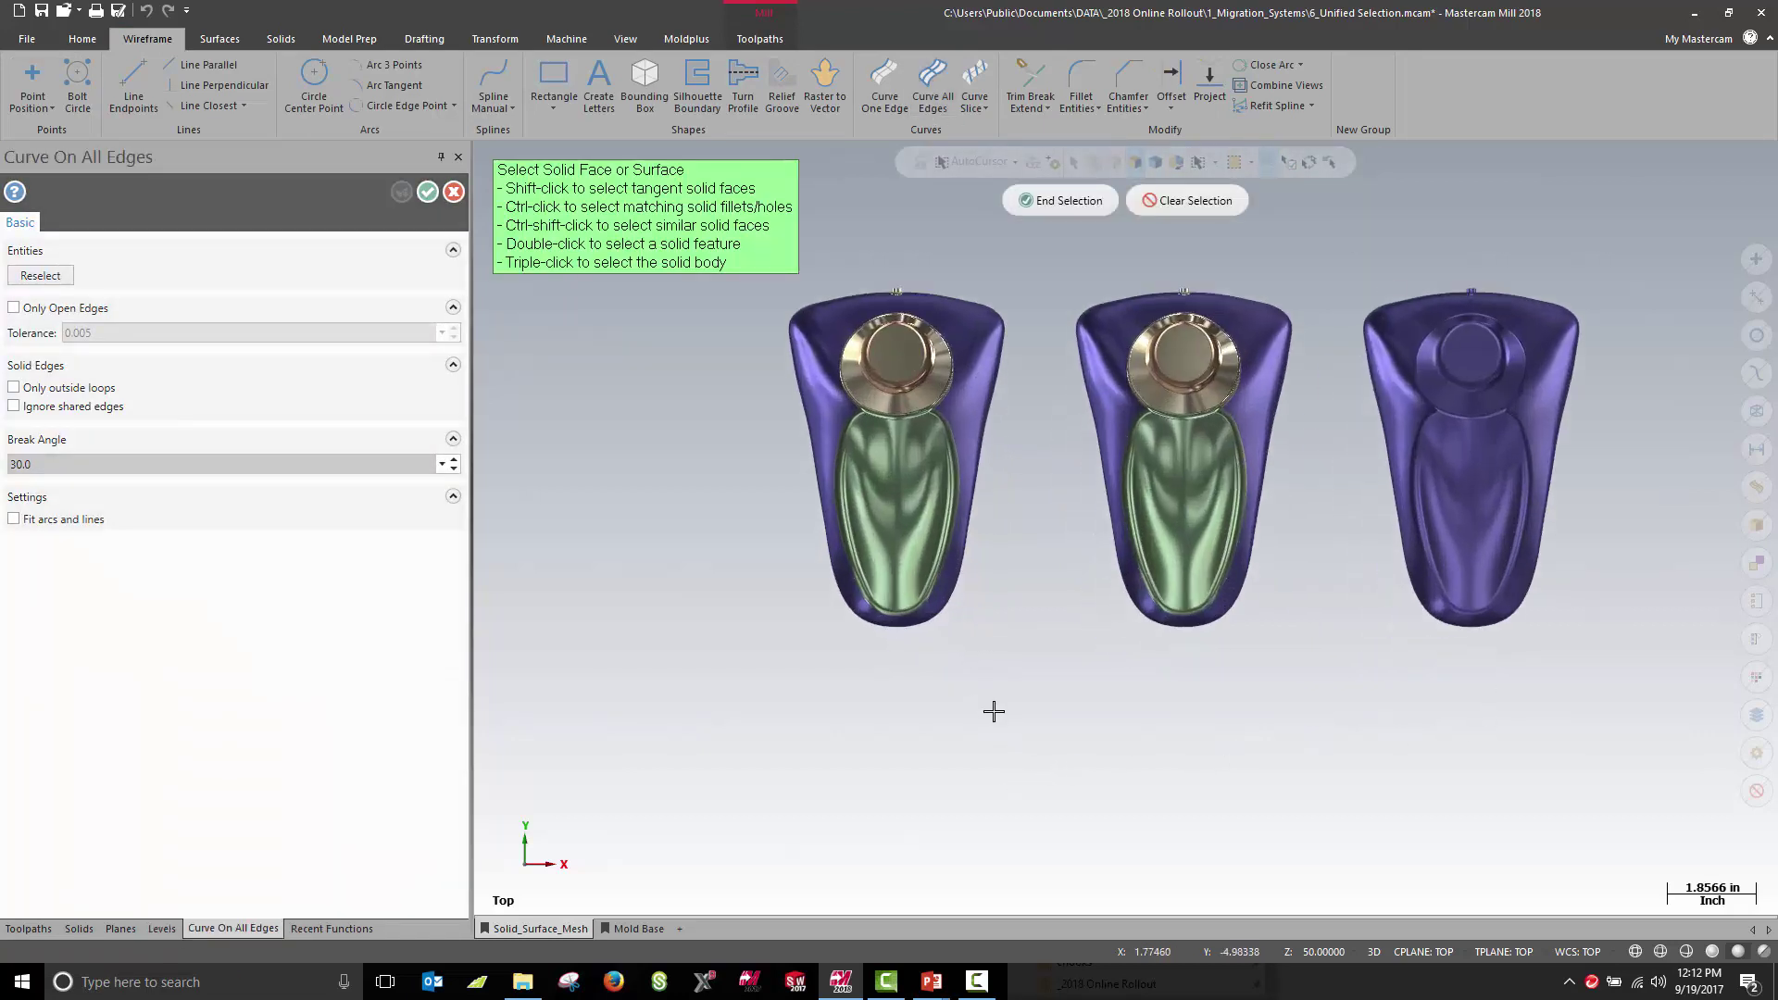
left_click_drag(777, 338, 1278, 561)
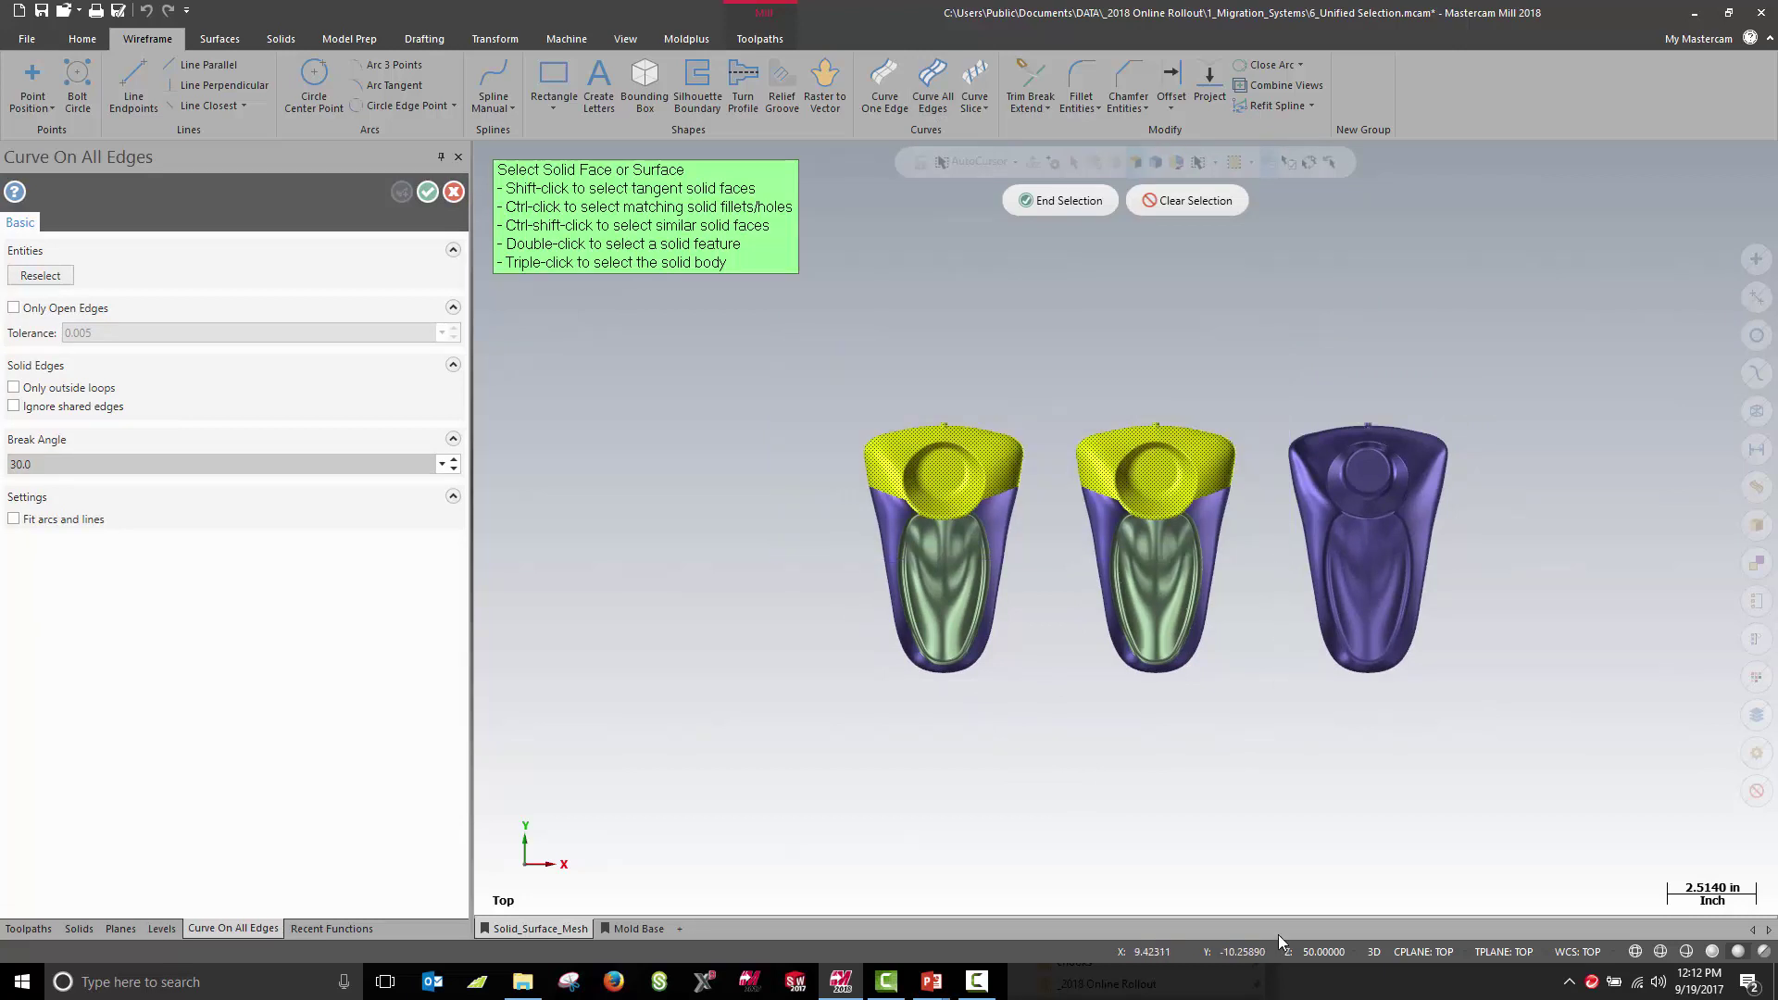
Window-select the upper faces of the left and middle models, then select all faces with color 65 through the Select All filter.
left_click_drag(775, 366, 1269, 559)
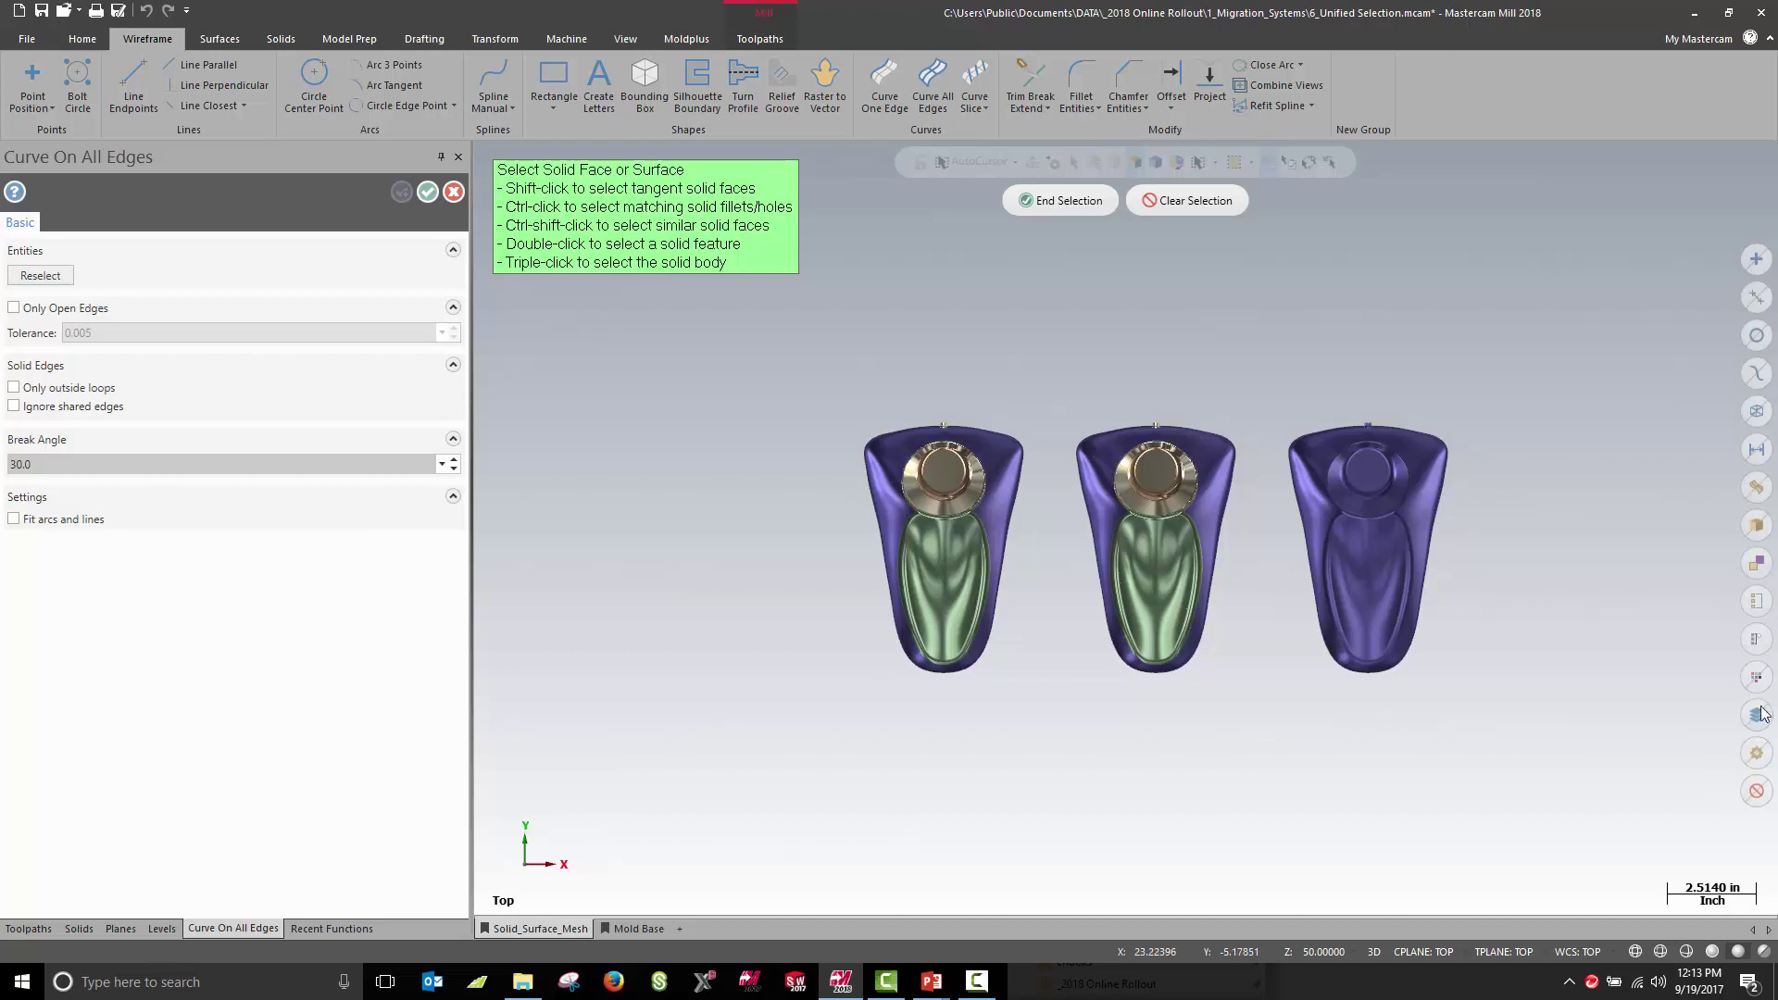
left_click(1756, 677)
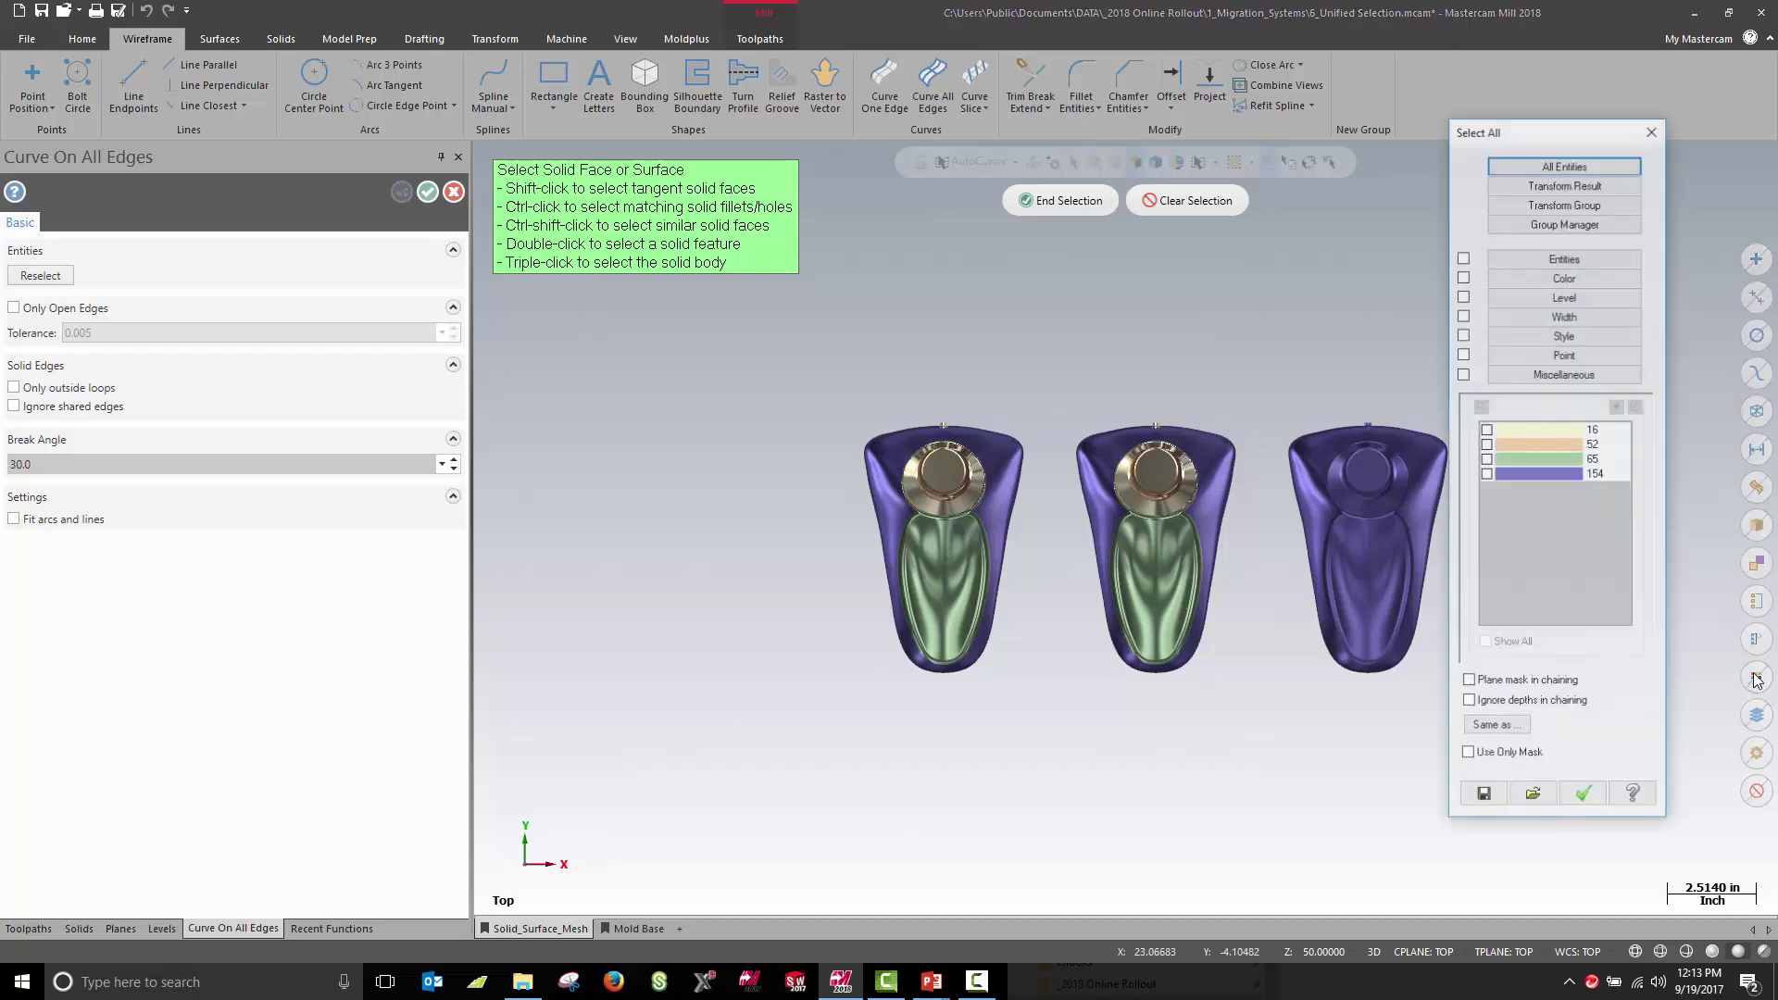
left_click(1487, 460)
left_click(1583, 796)
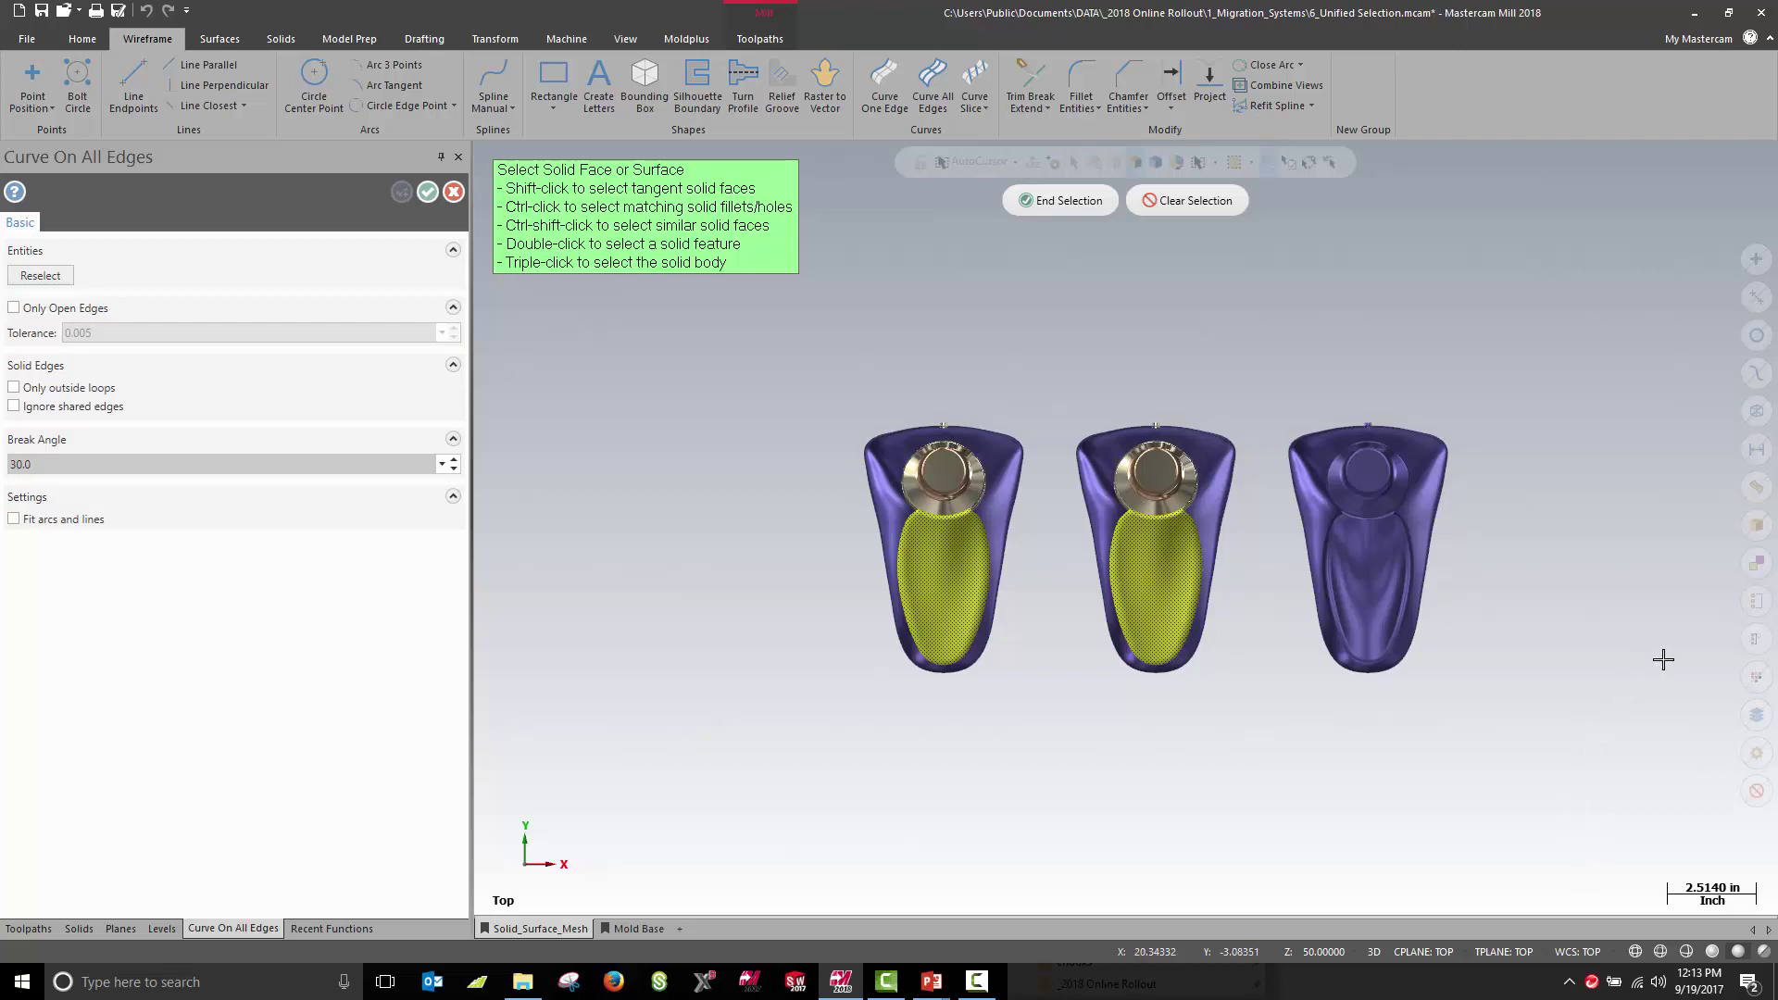
Clear the face selection and select the entire solid body of the left model.
left_click(1162, 200)
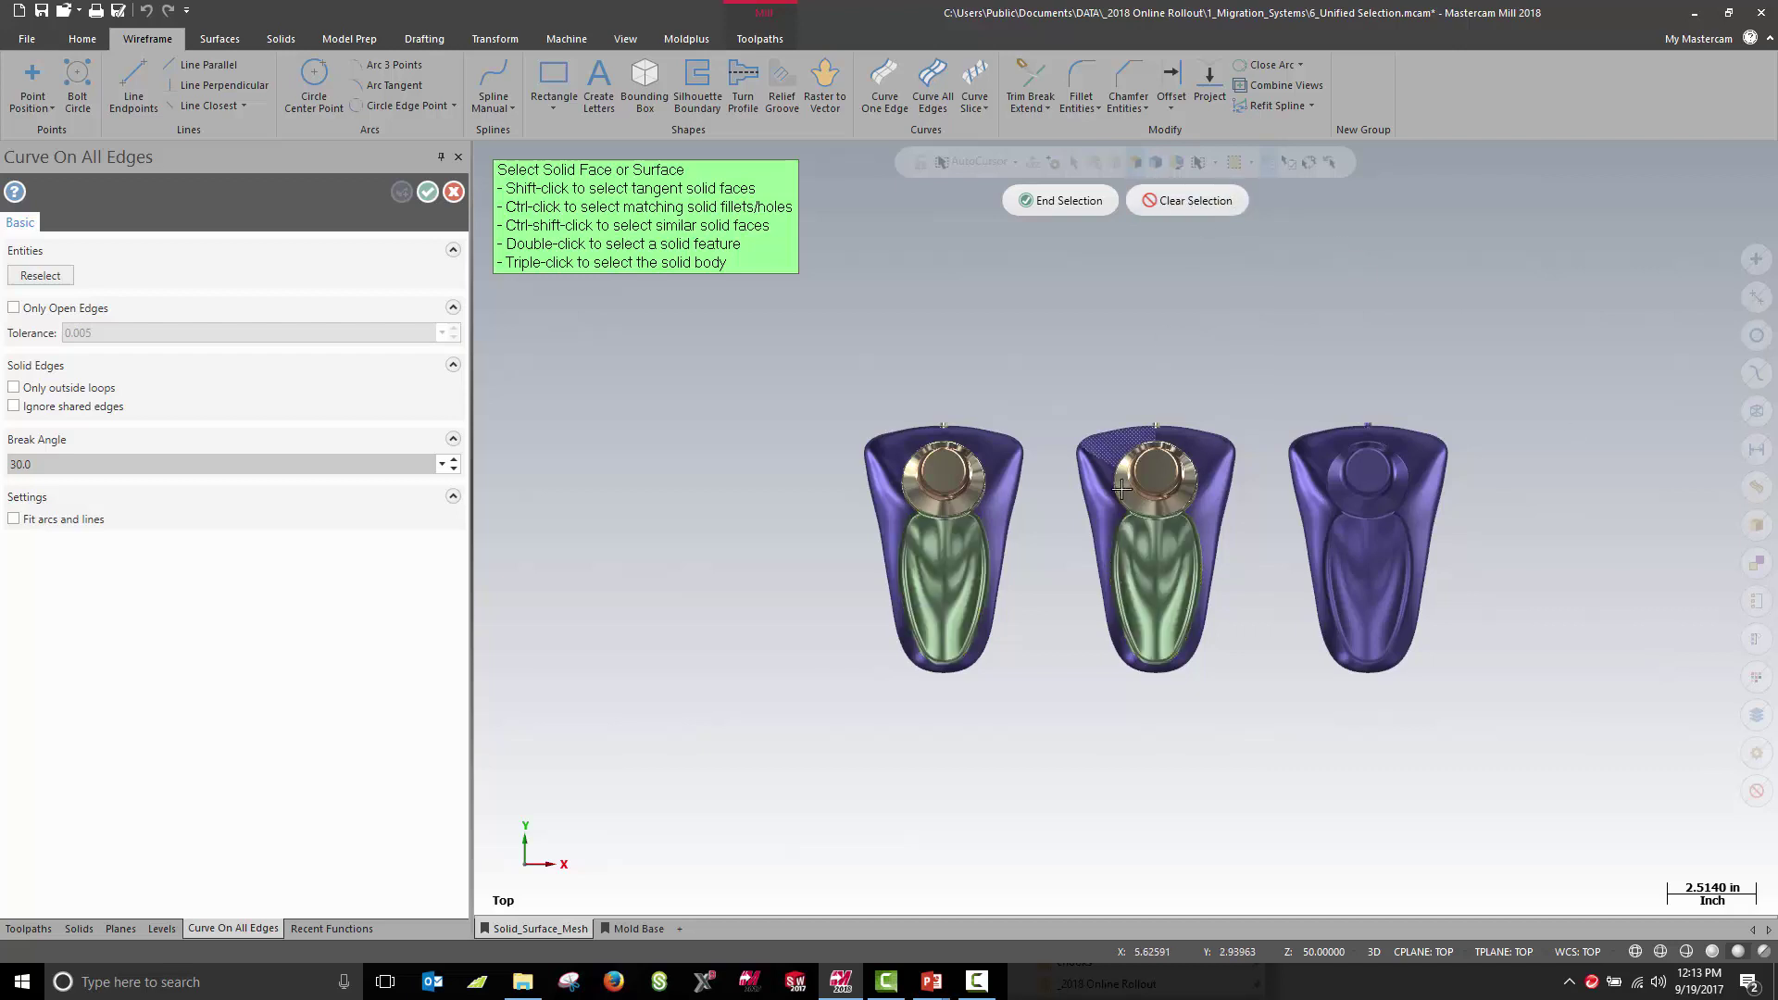
scroll(992, 601, "up", 4)
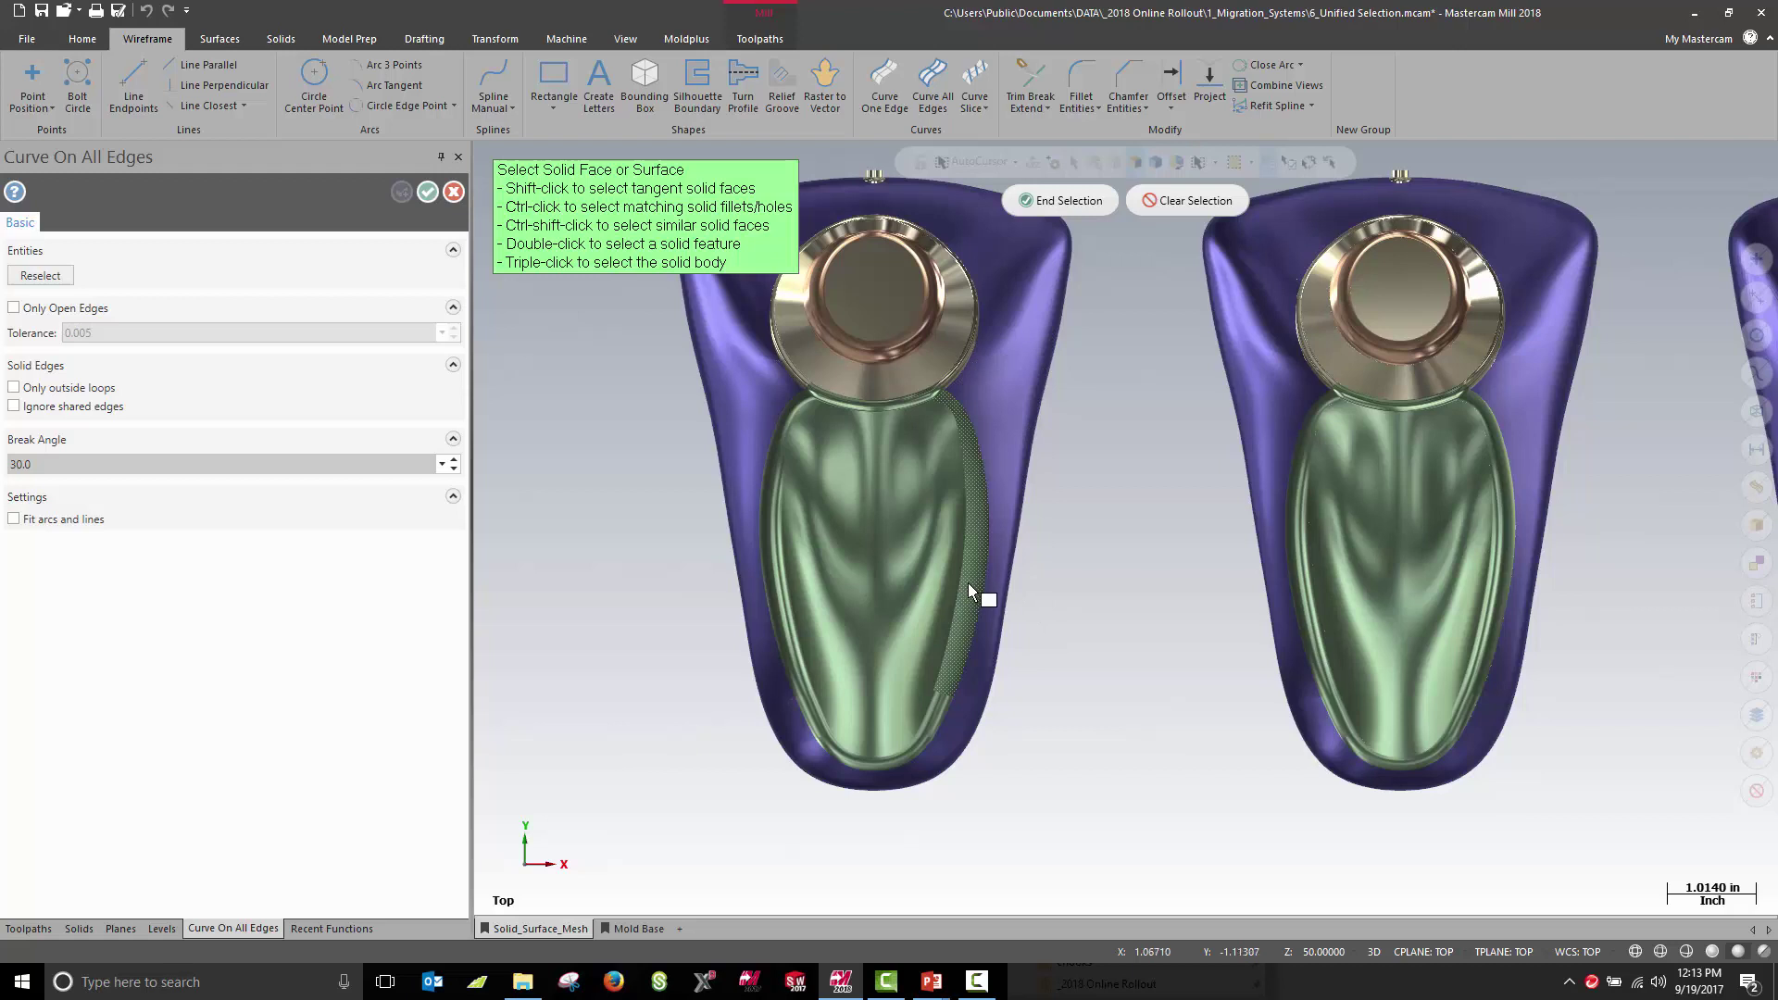
triple_click(971, 593)
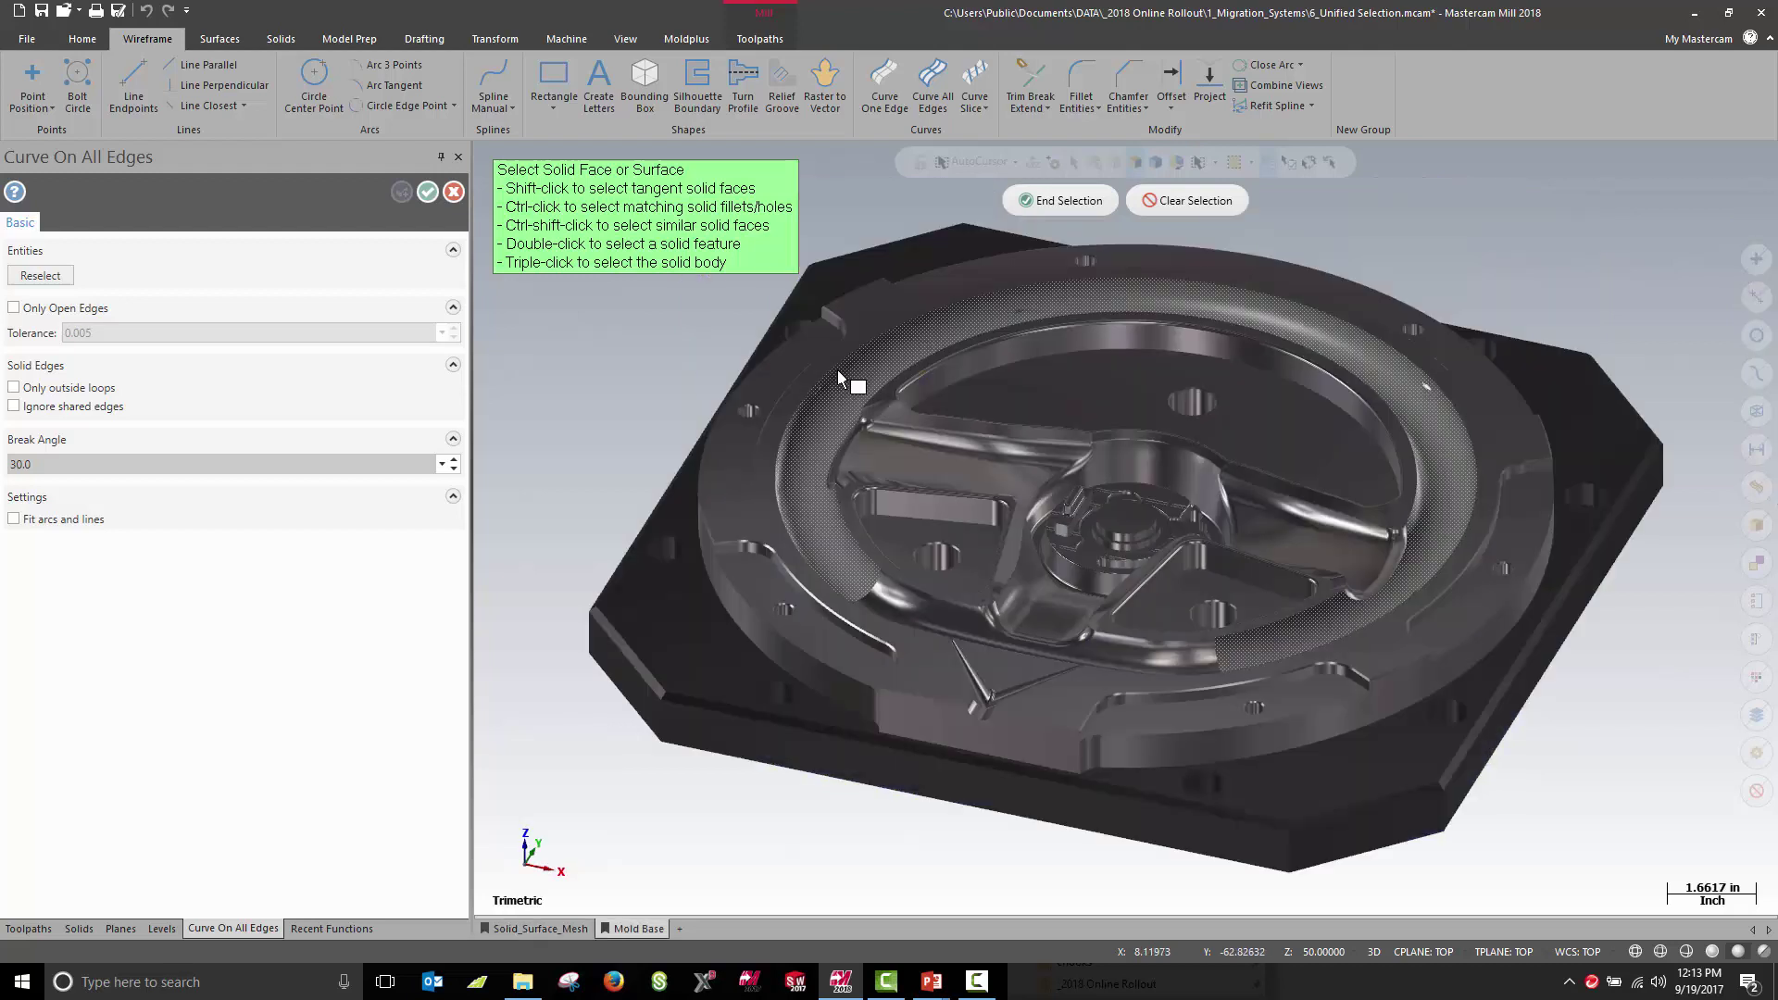
Select all tangent solid faces of the steering wheel's rim and spokes in the Mold Base viewsheet.
left_click(838, 378, "shift")
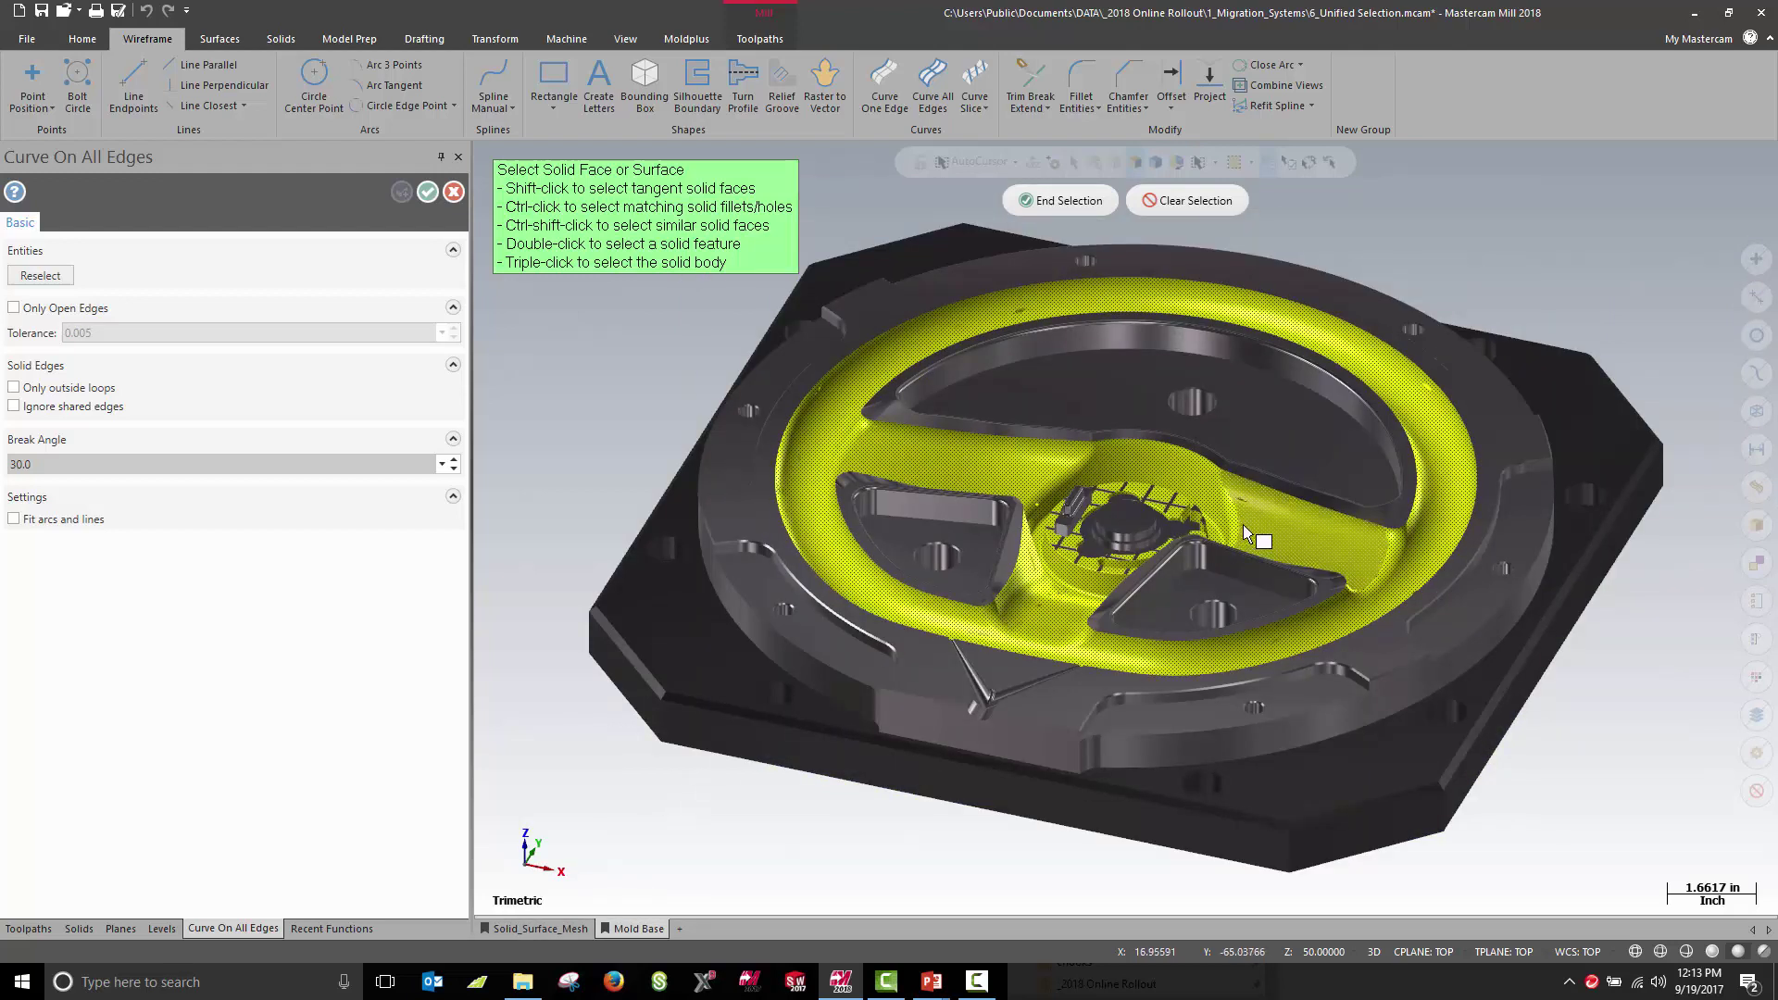
scroll(1263, 507, "up", 5)
scroll(1164, 517, "up", 4)
mouse_move(1183, 504)
middle_mouse_down()
mouse_move(1170, 641)
mouse_move(1186, 493)
mouse_move(1293, 479)
mouse_move(1282, 488)
middle_mouse_up()
scroll(1296, 483, "down", 5)
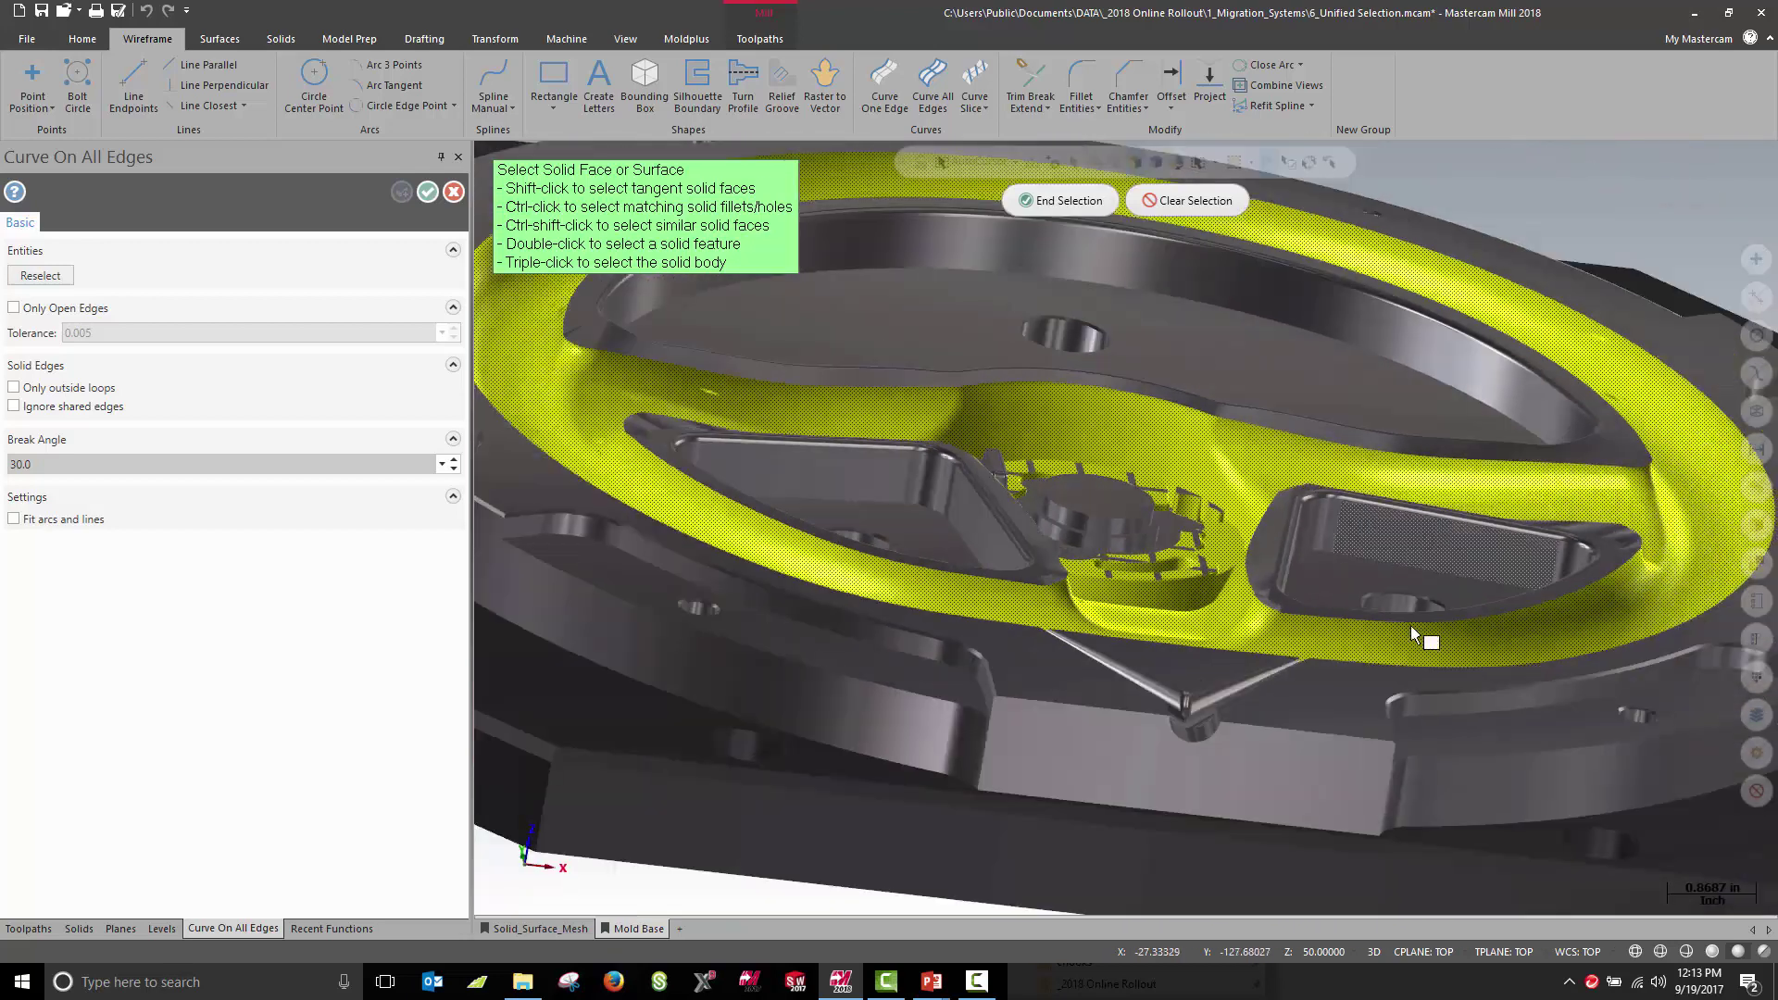
Display the mold base shaded with its edges outlined, inspect the tangent faces, and clear the selection.
left_click(1712, 953)
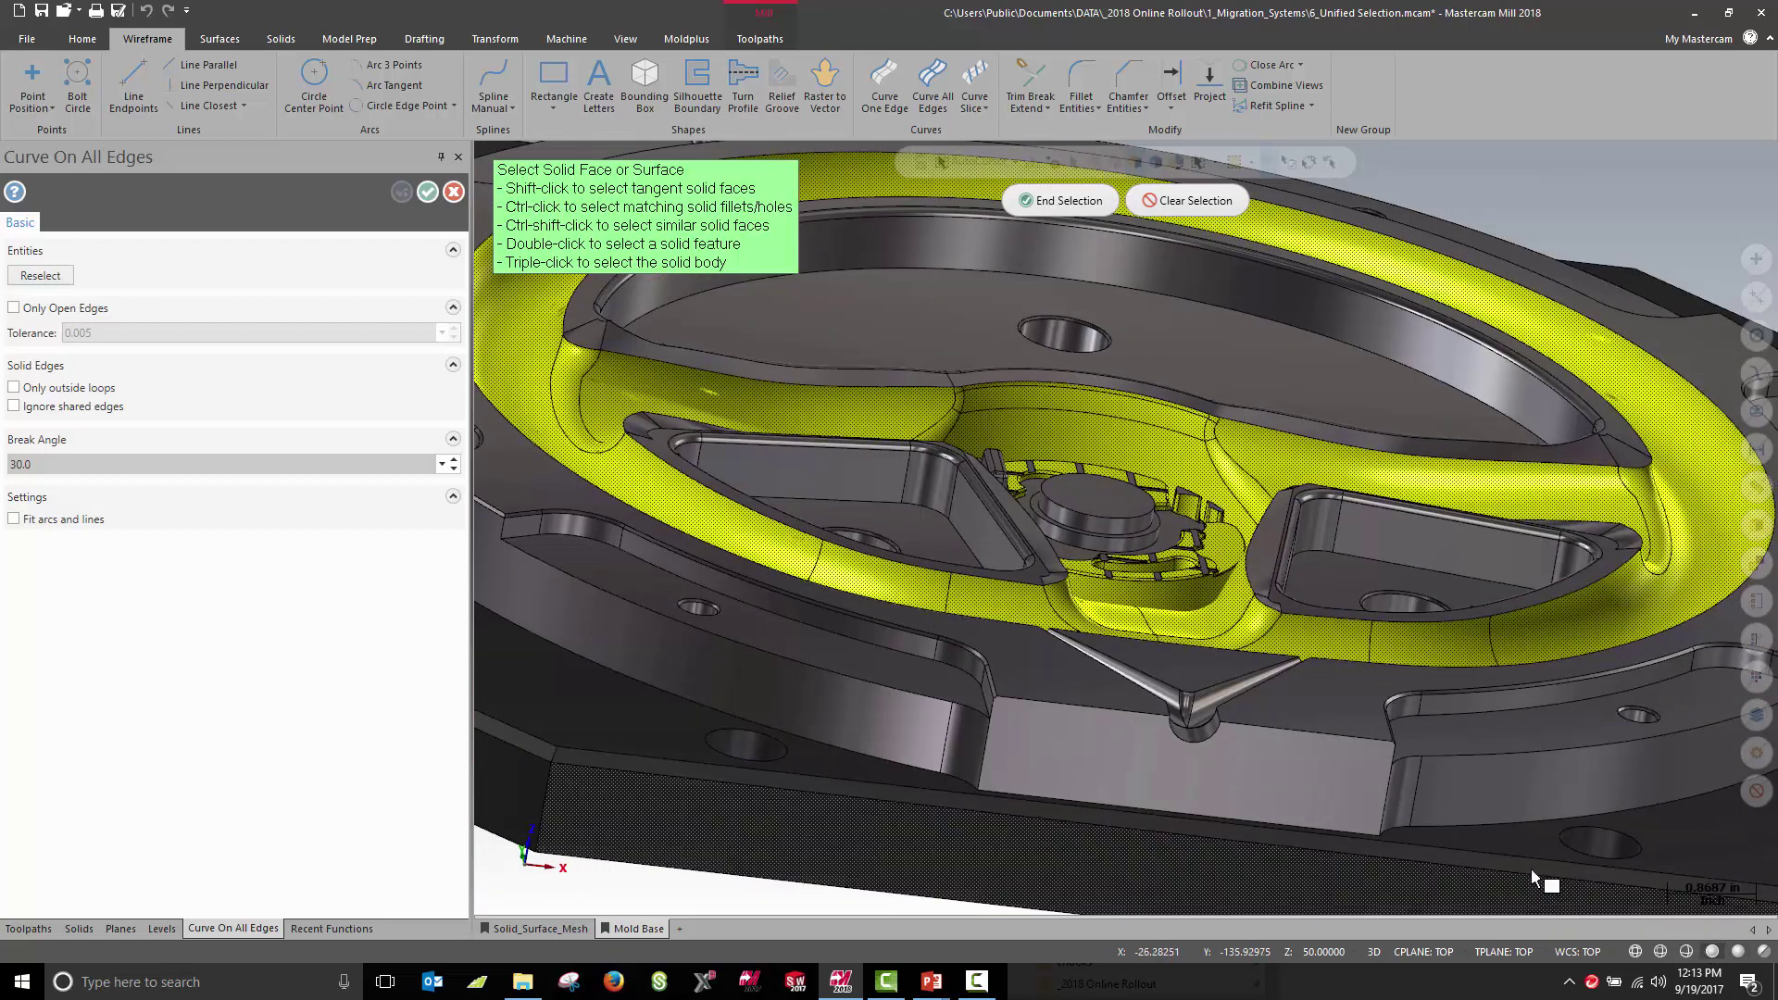
mouse_move(1490, 832)
middle_mouse_down()
mouse_move(1370, 818)
mouse_move(1157, 741)
middle_mouse_up()
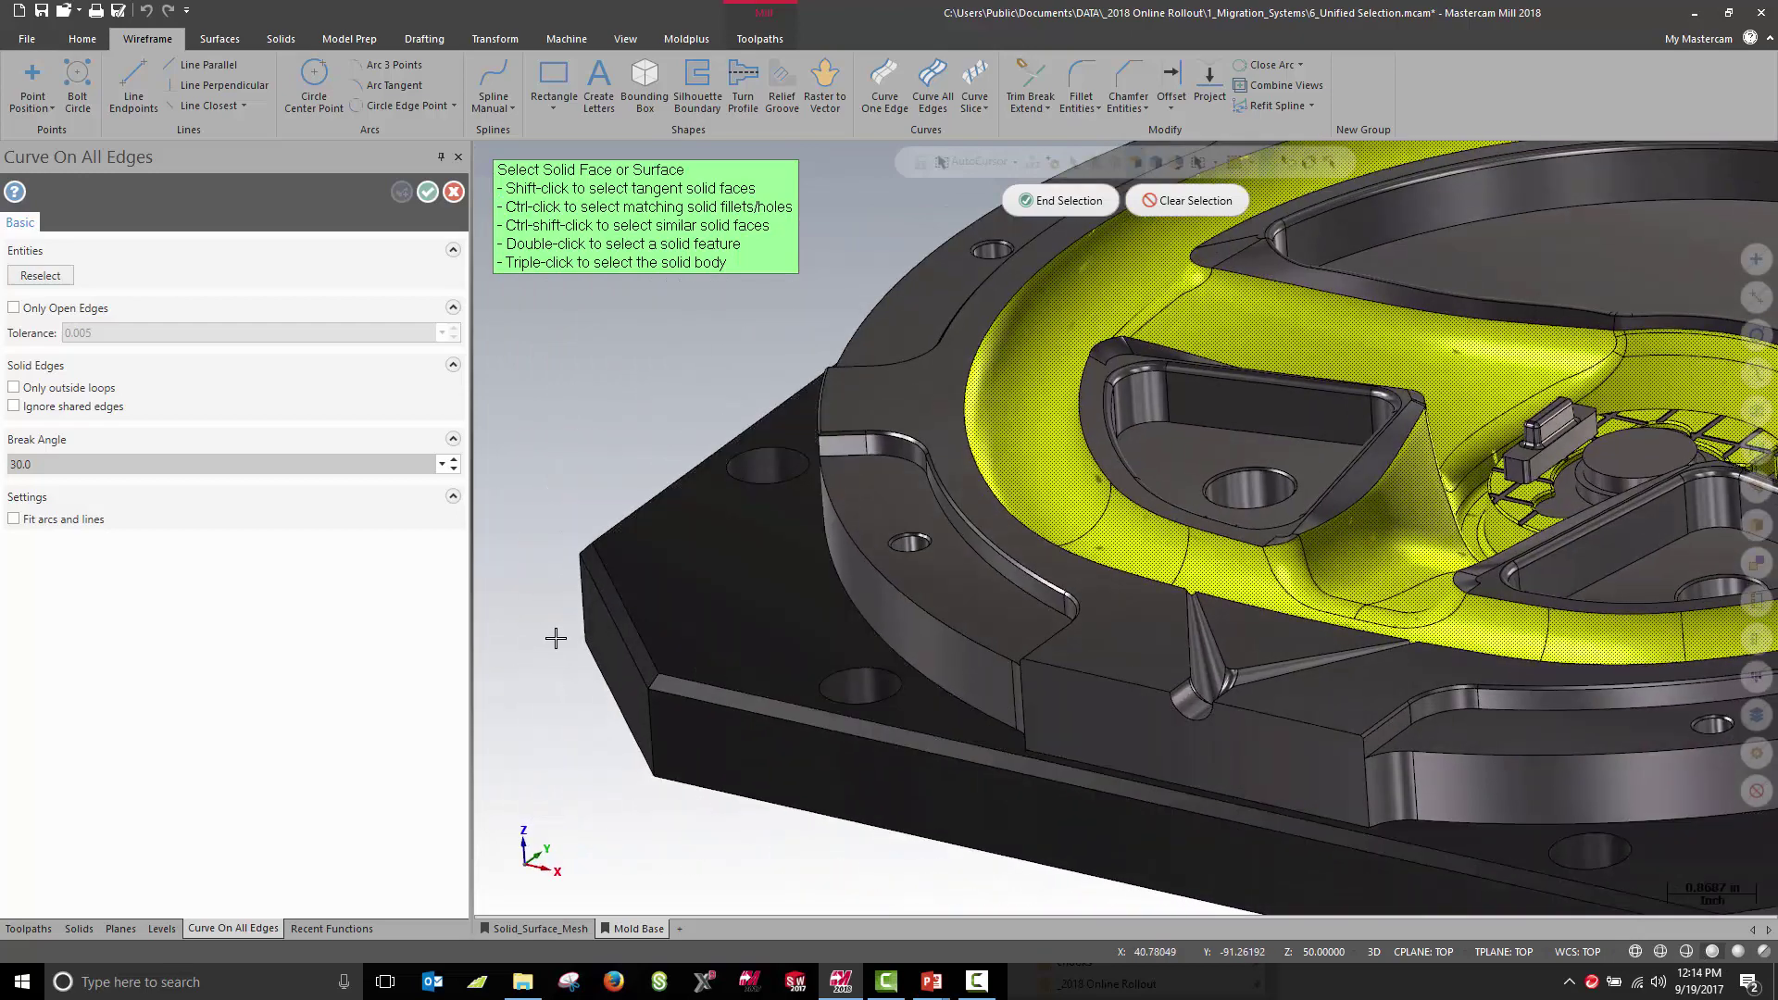
scroll(926, 685, "down", 4)
middle_click_drag(926, 685, 574, 618)
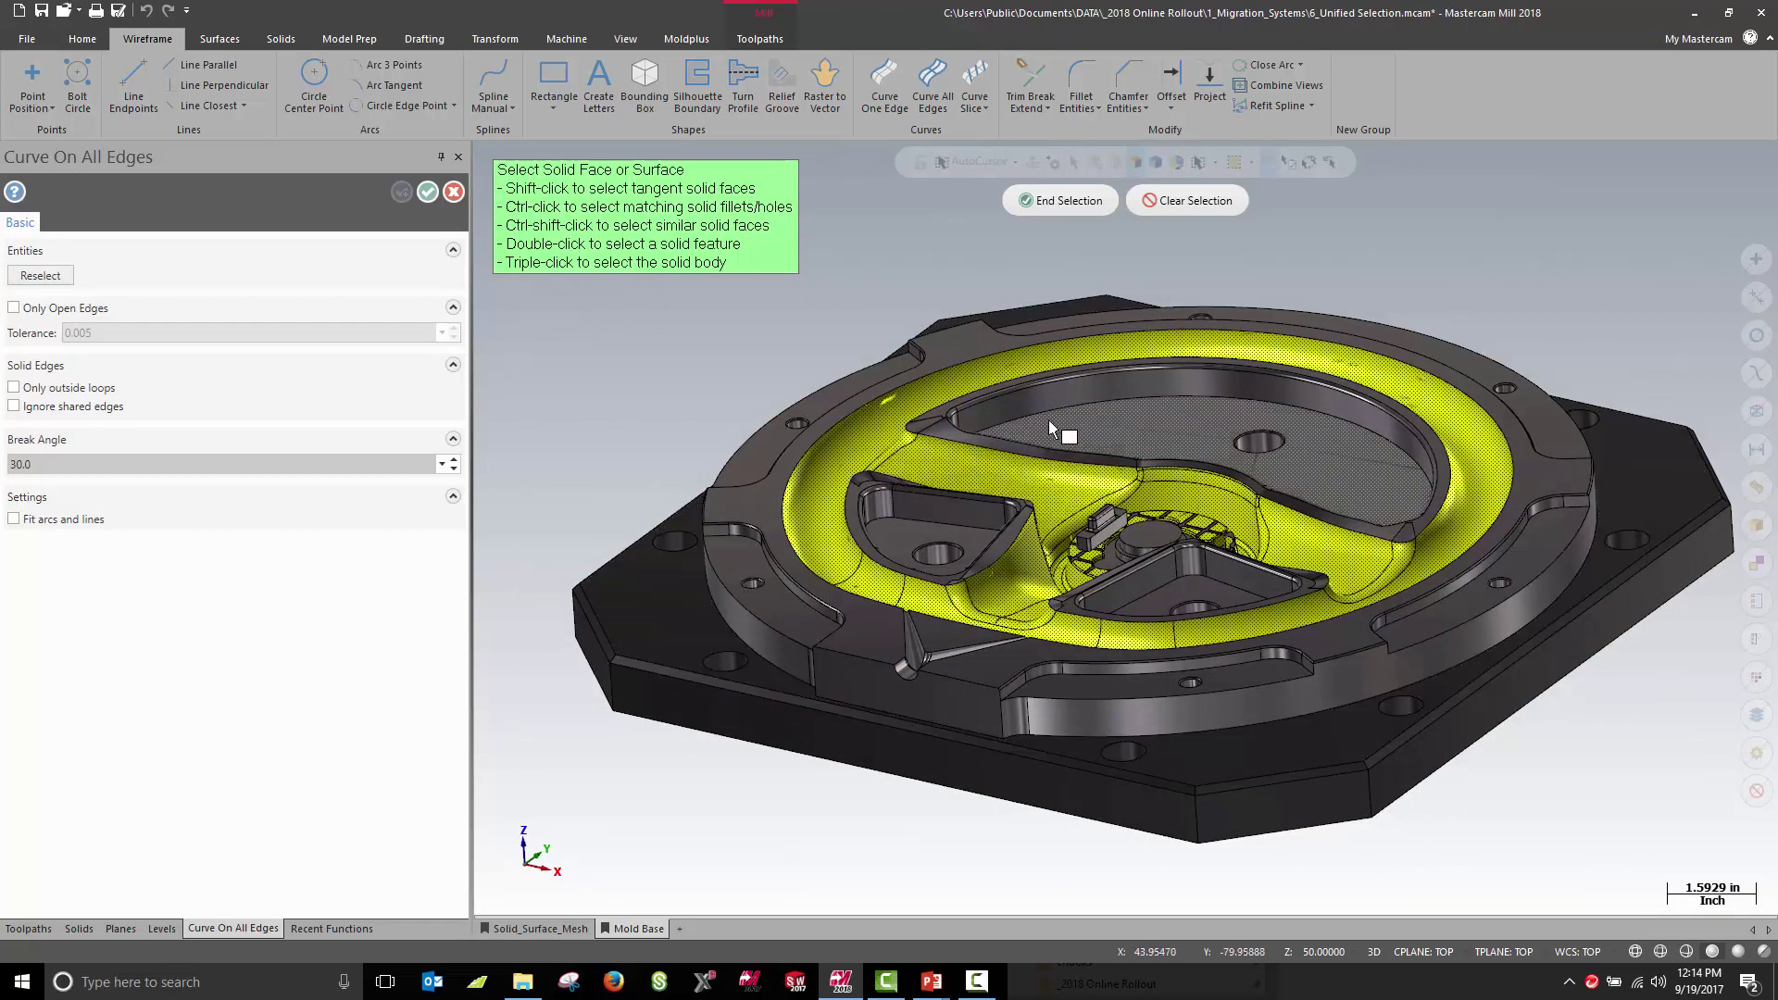
scroll(1050, 429, "up", 2)
left_click(1178, 200)
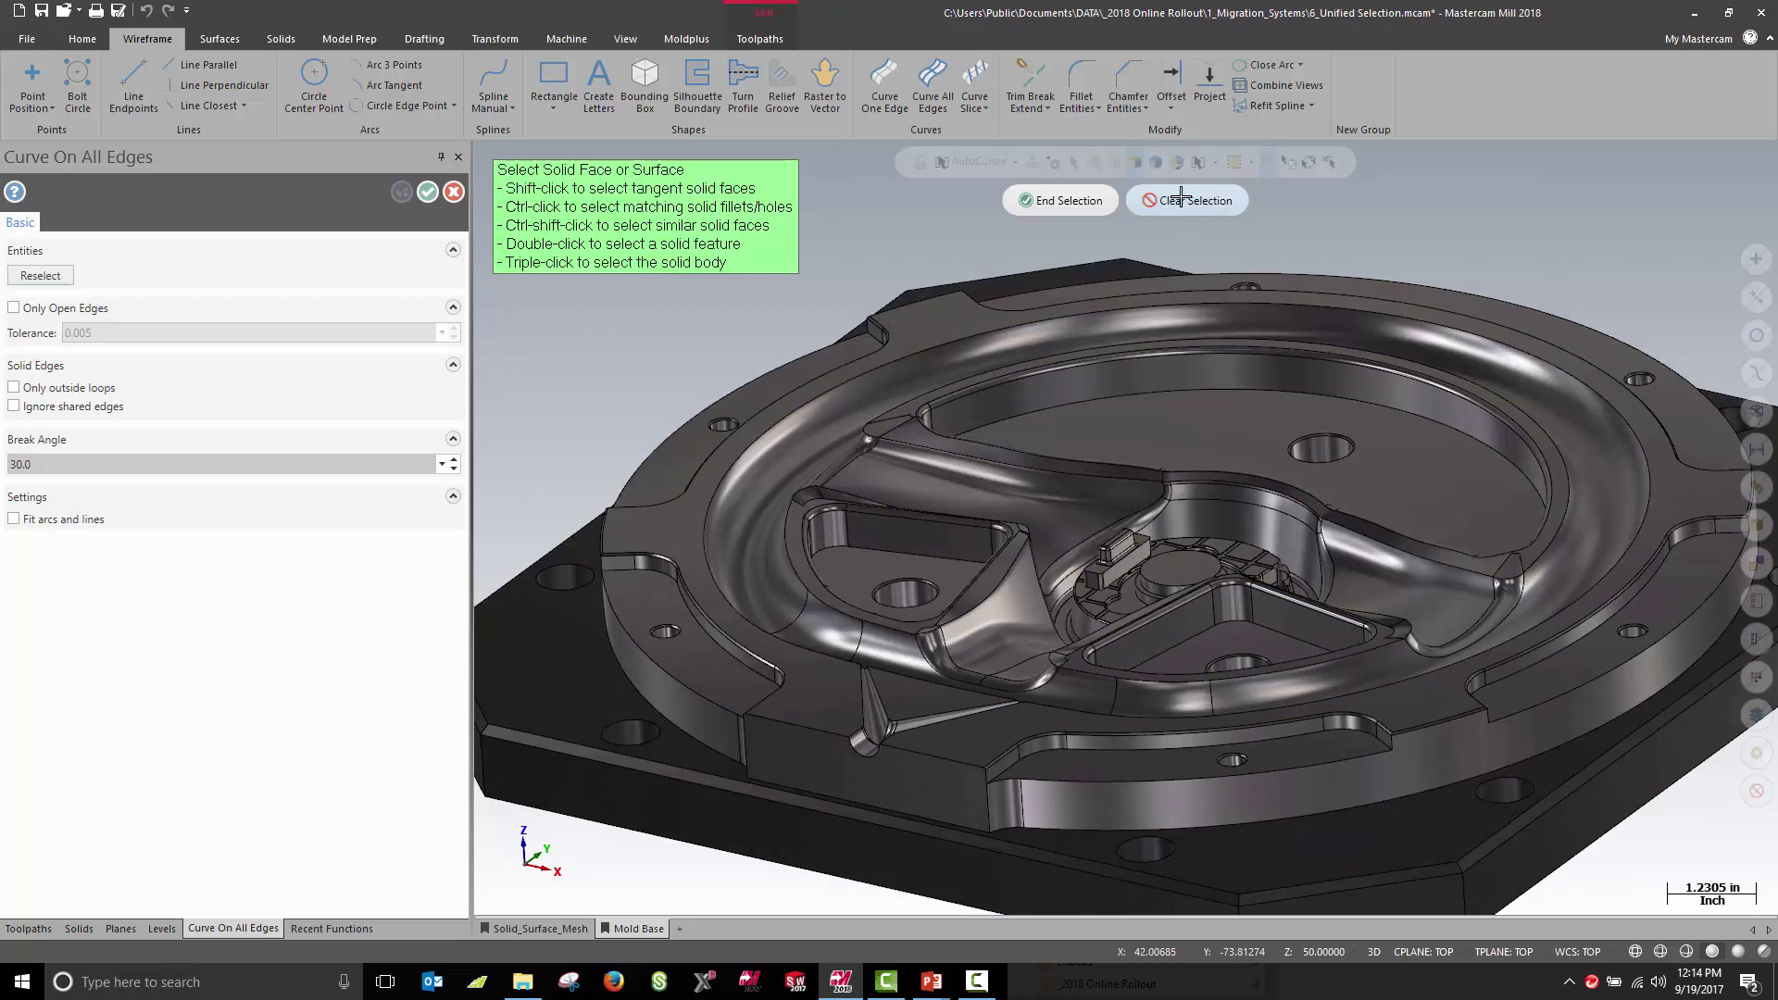
Select the two small triangular pockets between the spokes as solid features, then clear the selection.
double_click(861, 571)
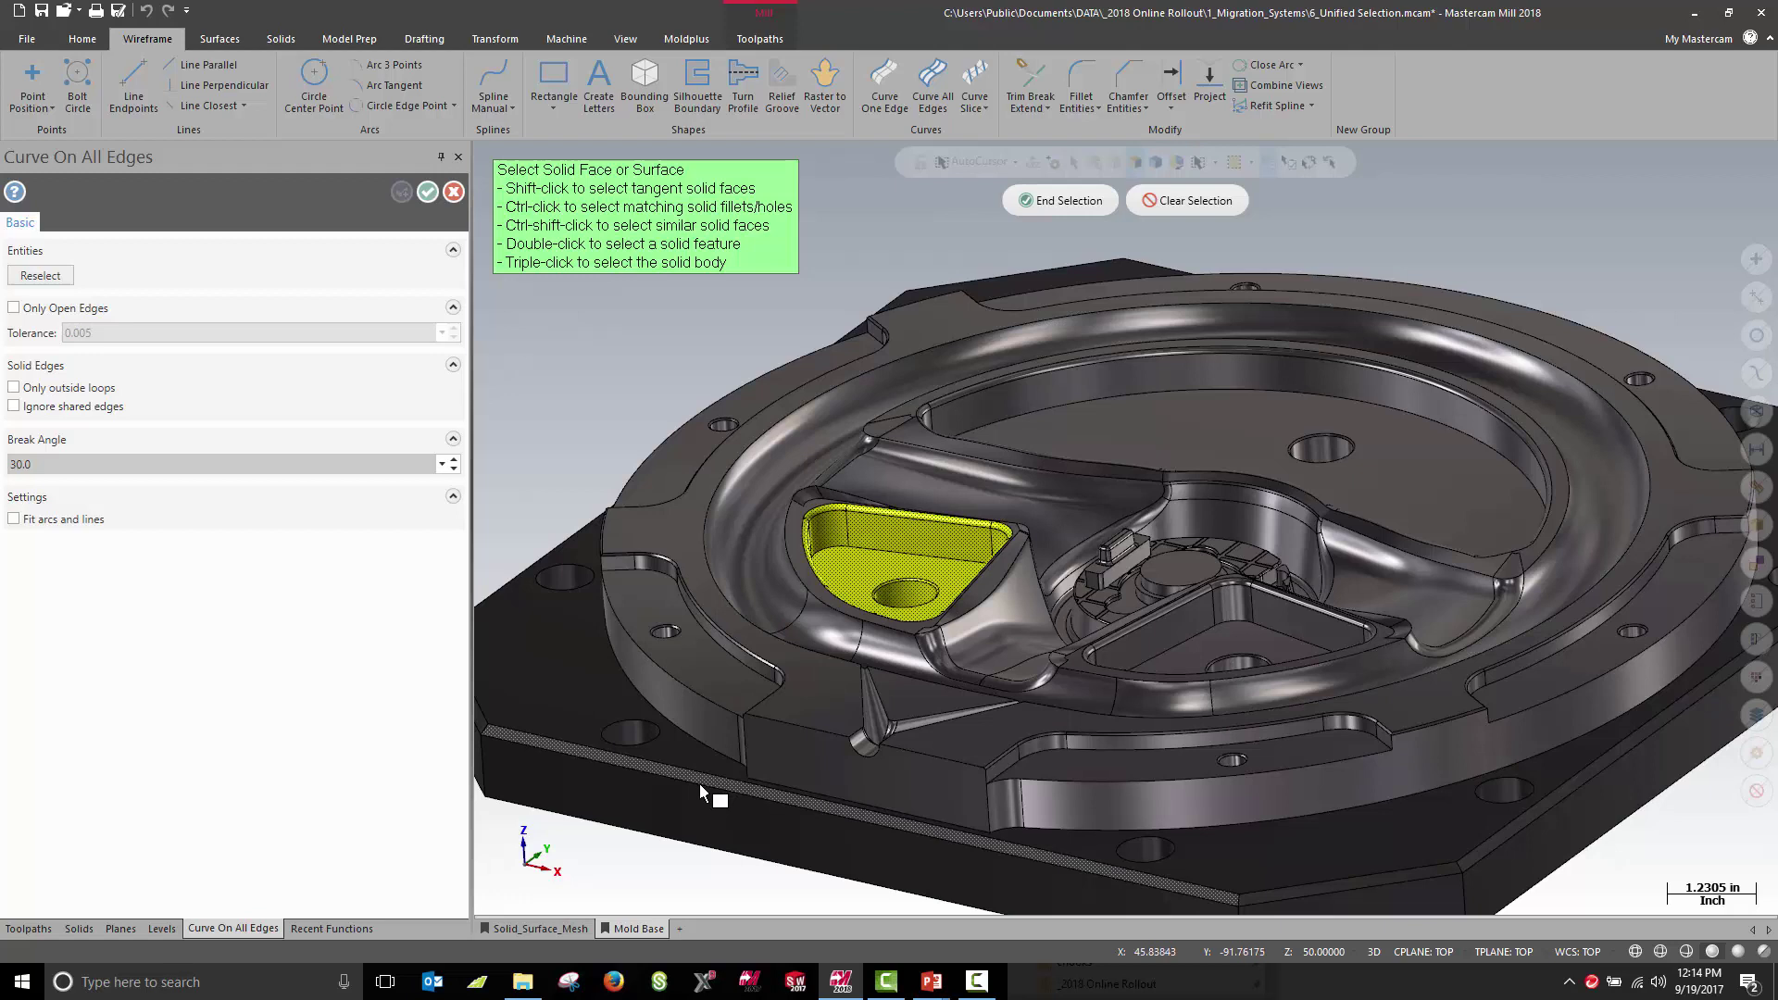
left_click(1242, 634)
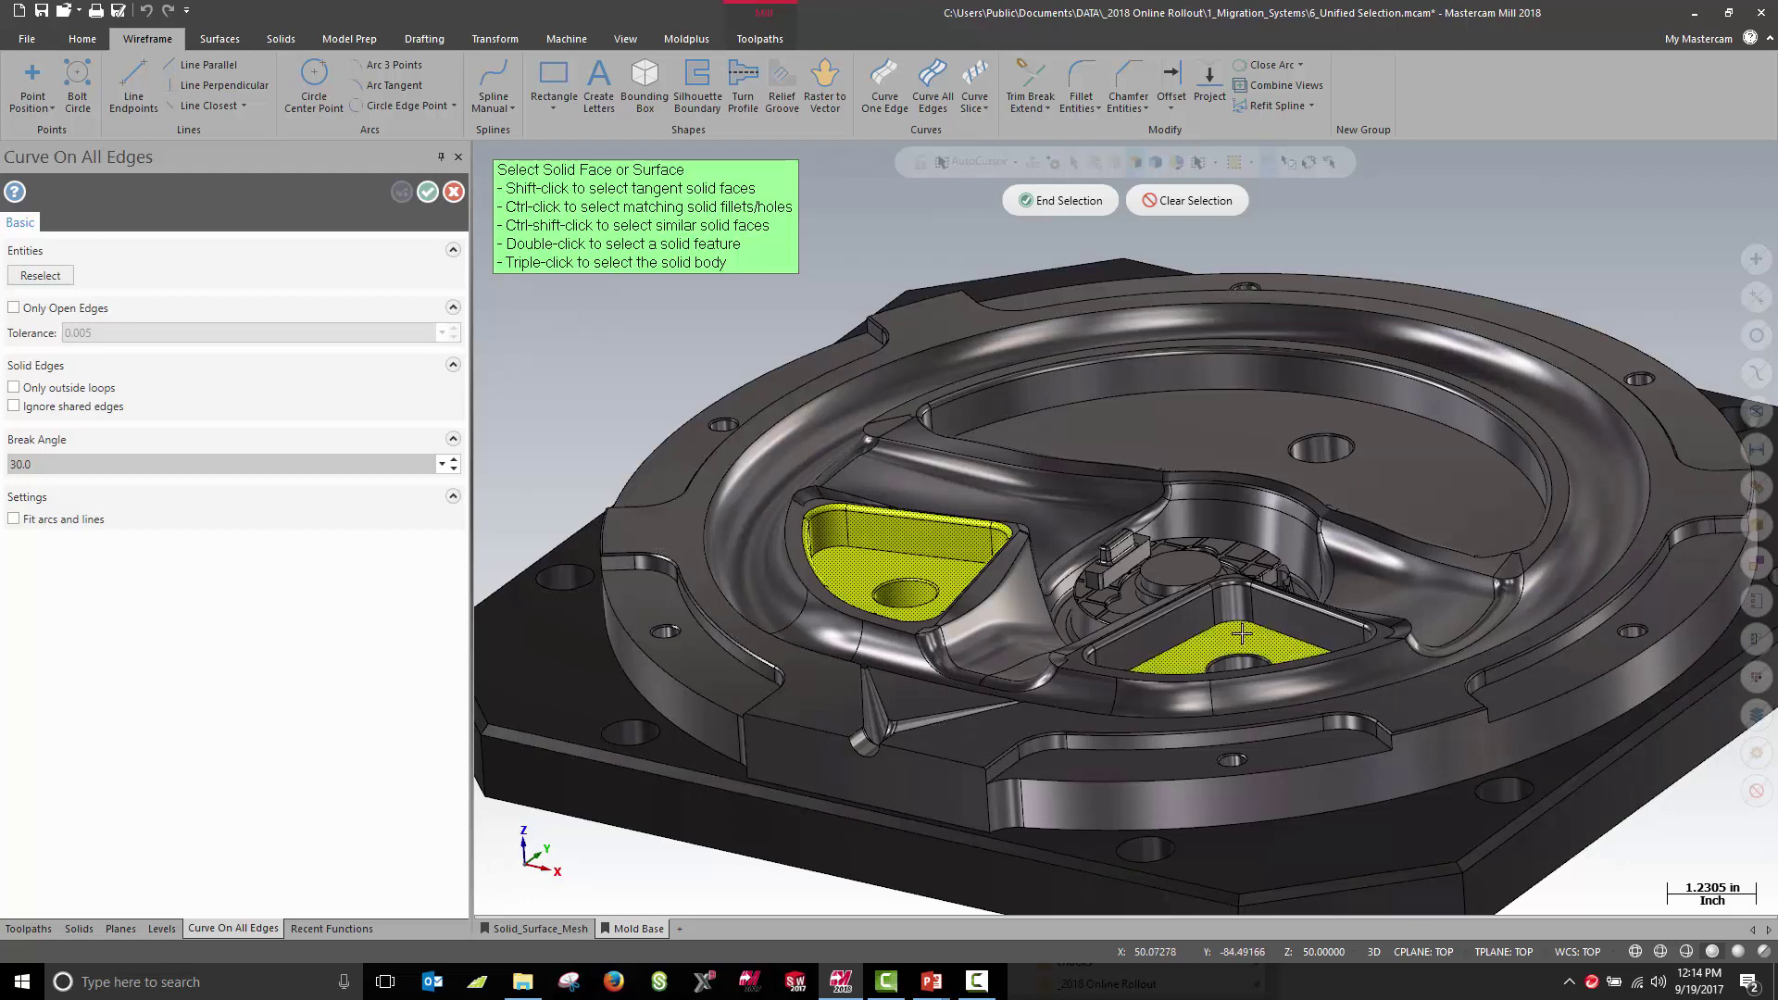
double_click(1242, 634)
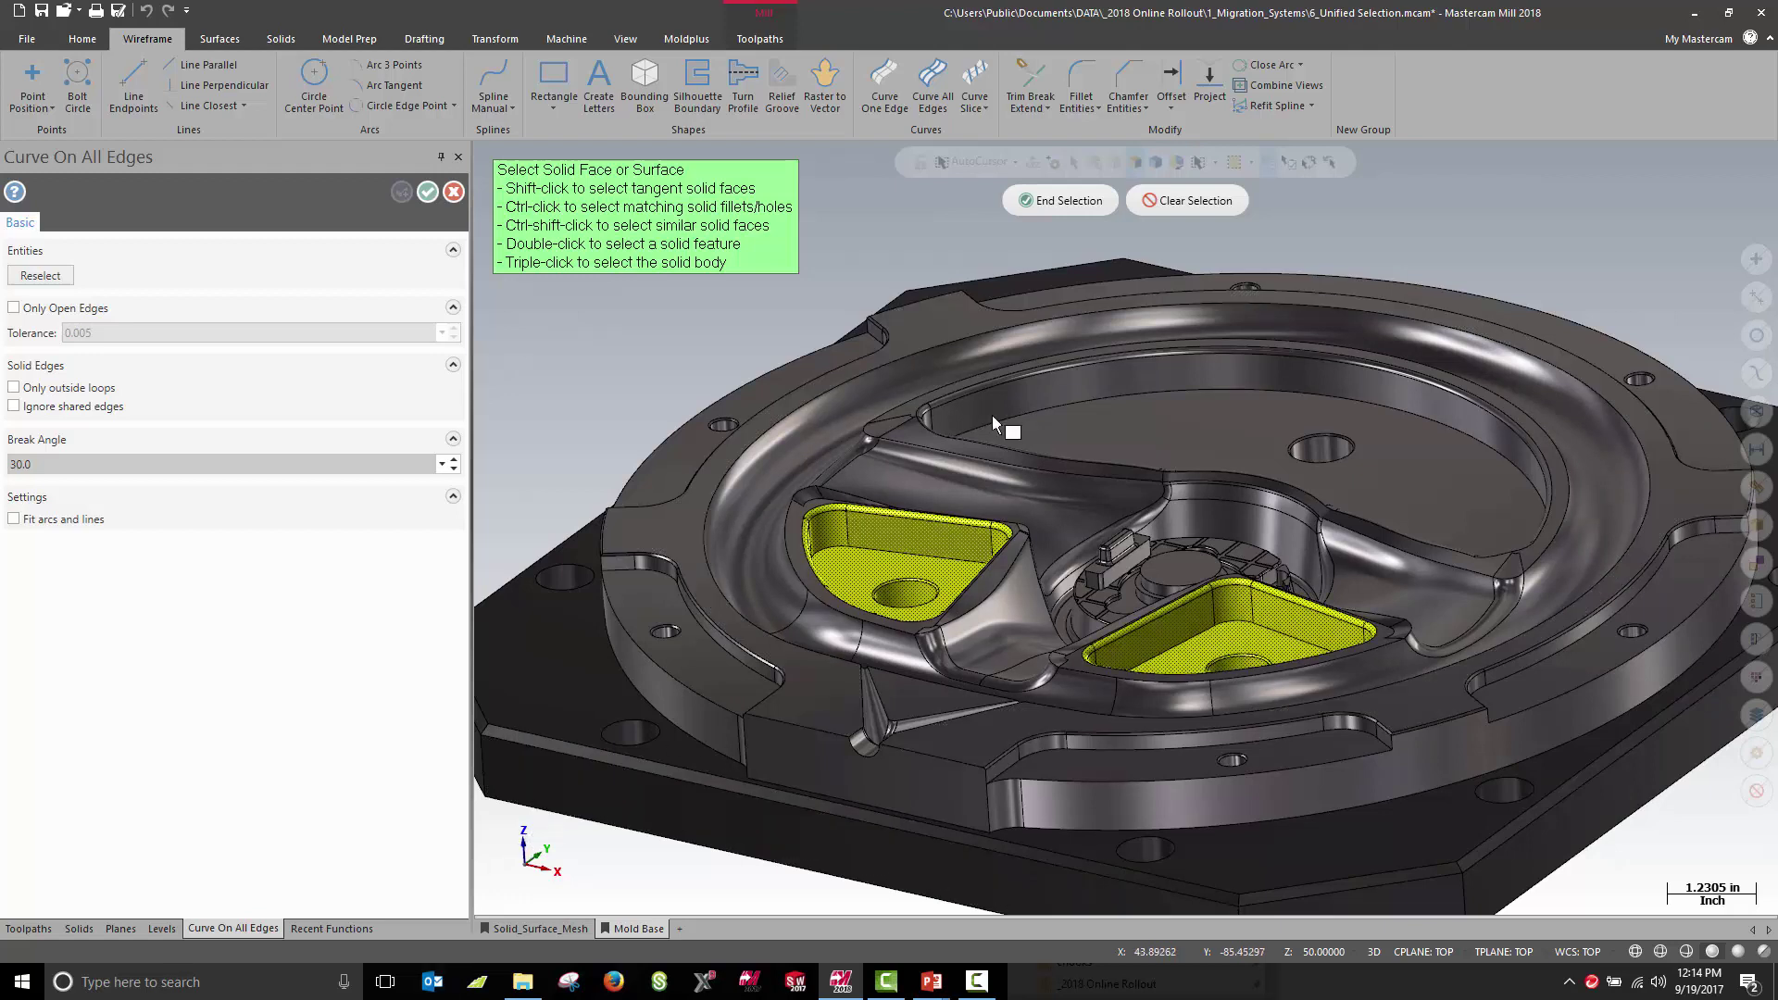
left_click(1181, 201)
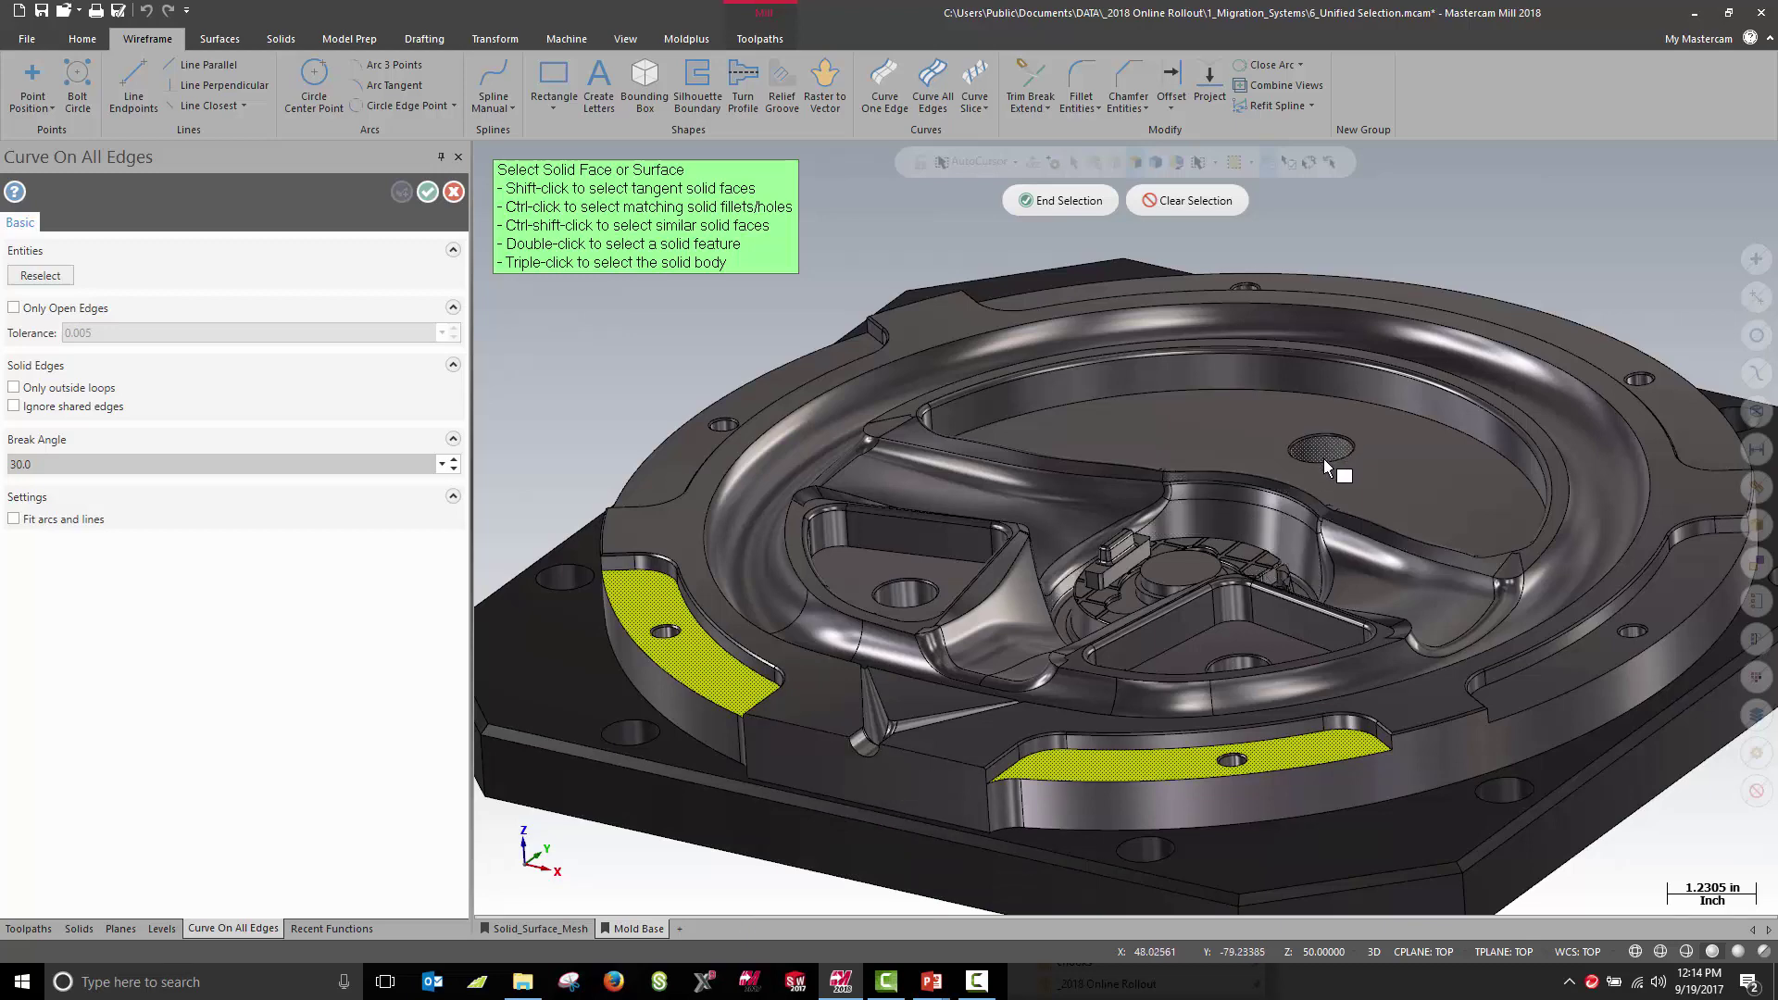
Select the matching holes in the pocket floors and the fillets matching the large pocket's edge fillet, then clear the selection.
middle_click_drag(1323, 458, 1328, 492)
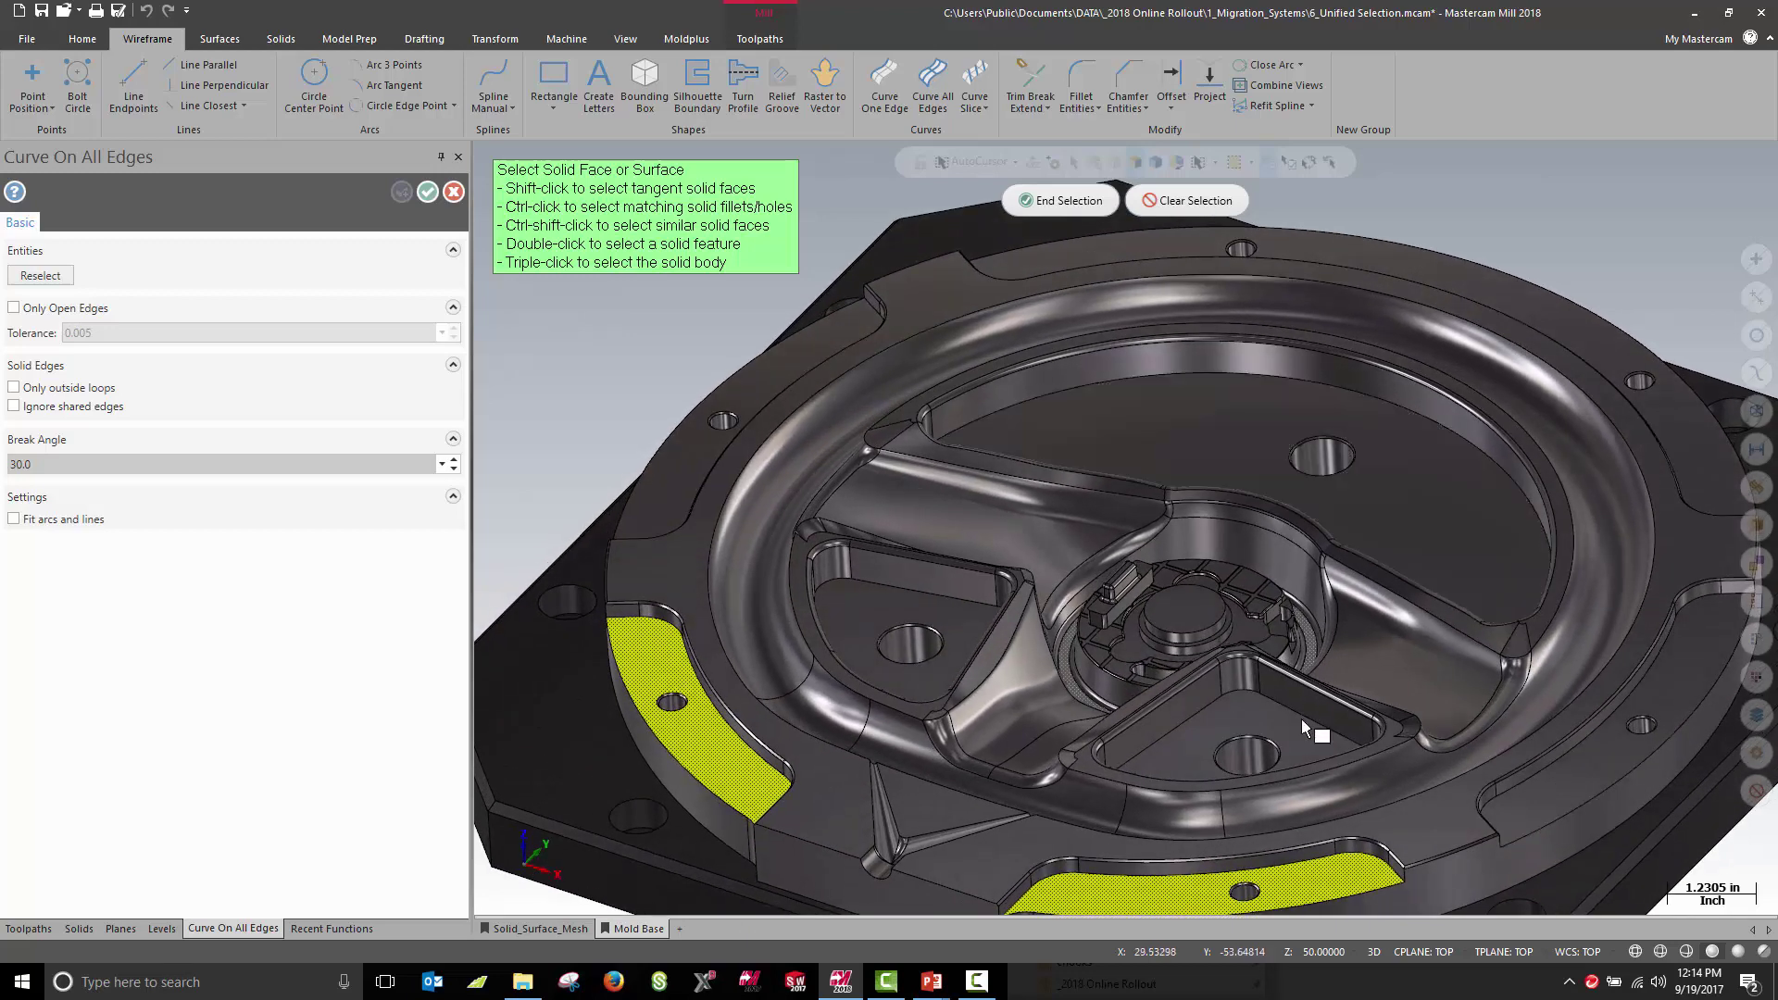
left_click(1250, 757, "ctrl")
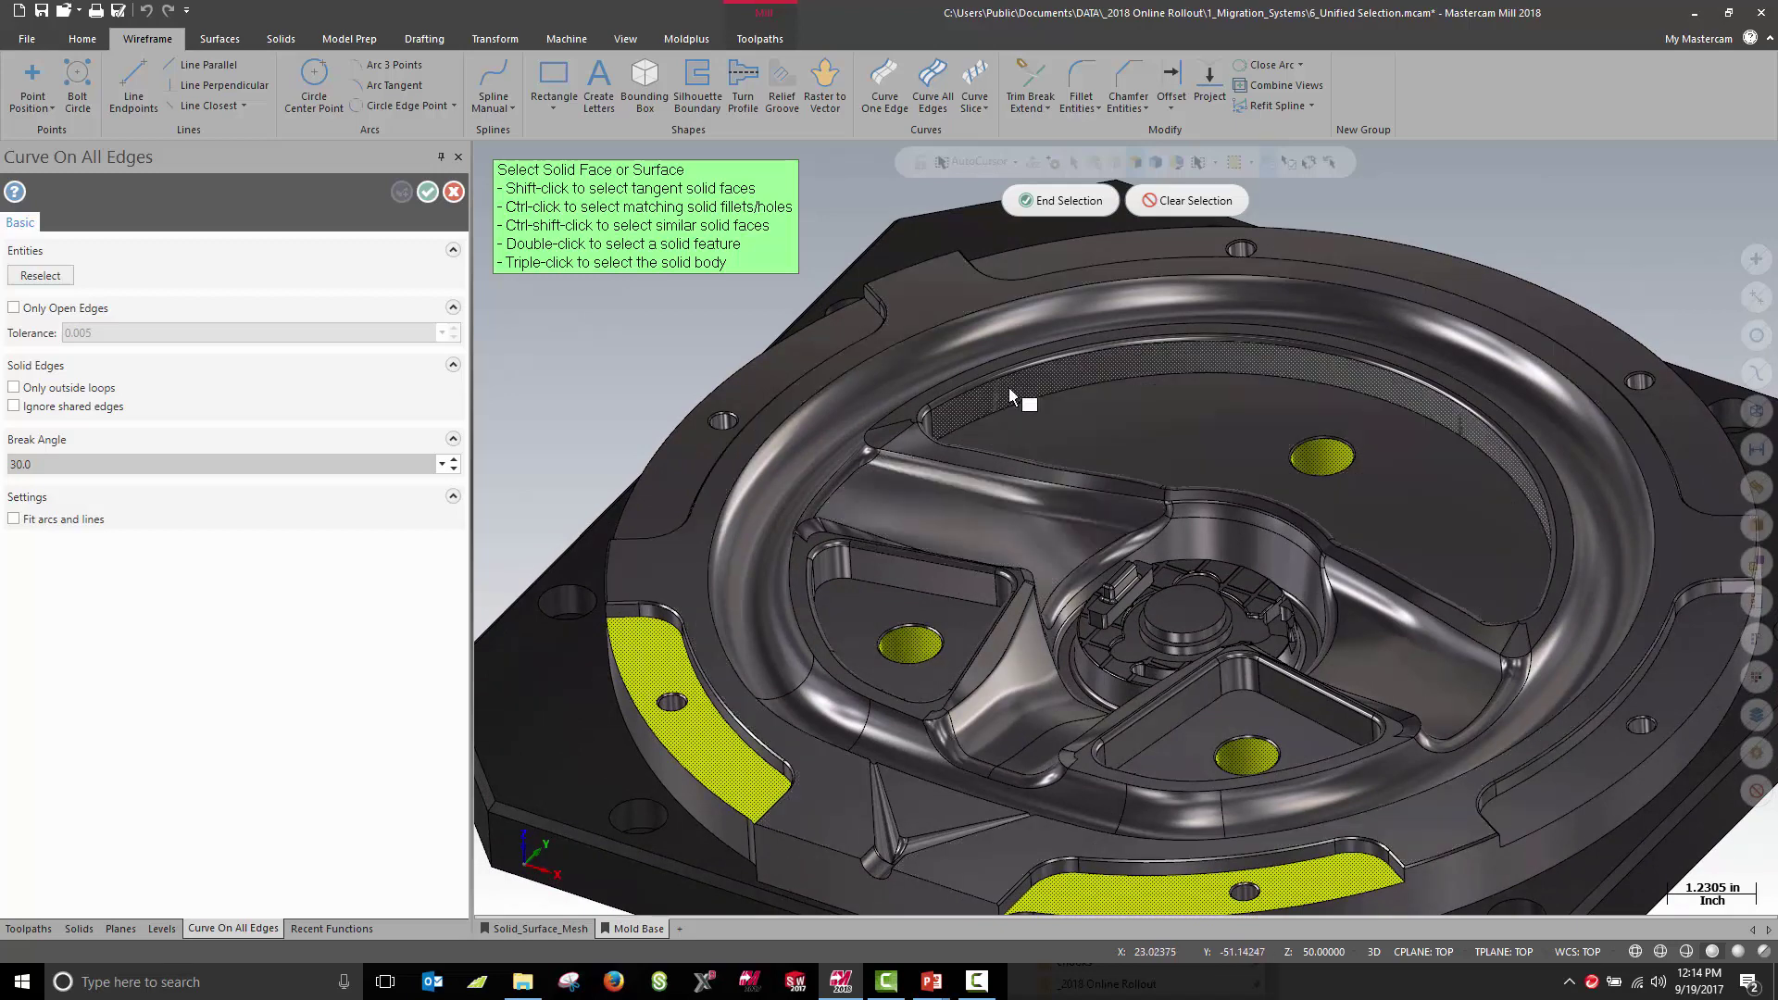
scroll(1002, 381, "up", 5)
scroll(917, 401, "up", 1)
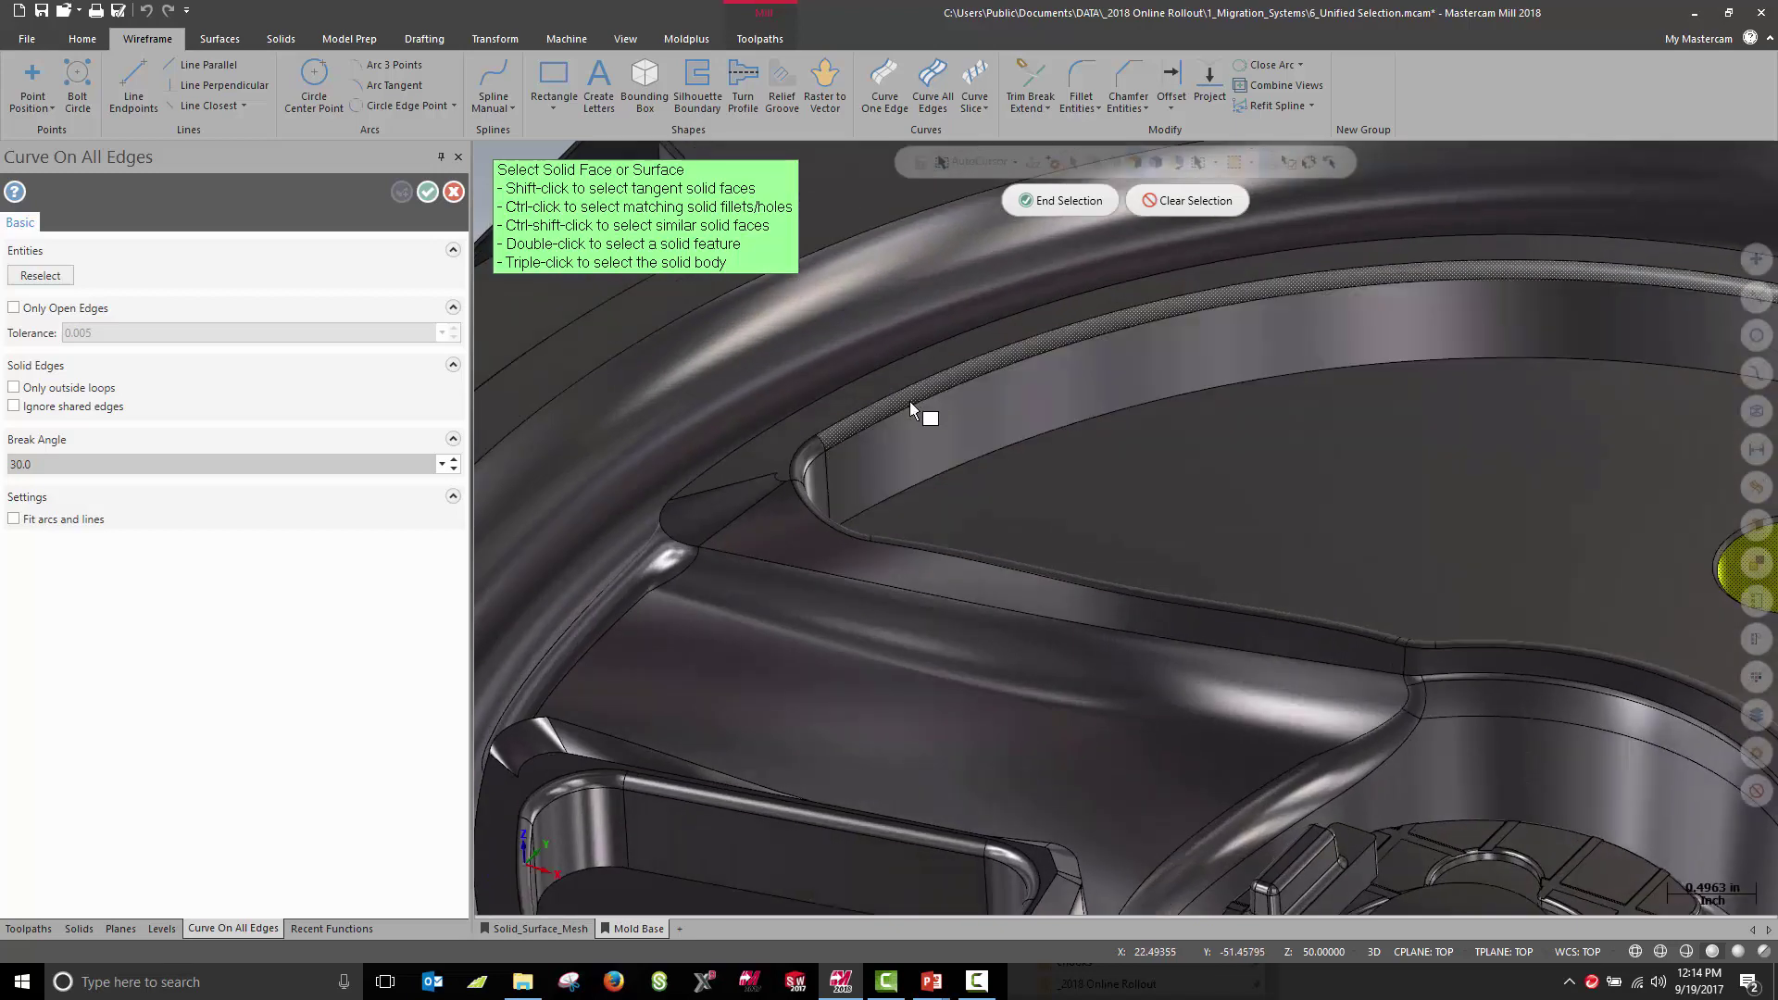
left_click(922, 410)
scroll(922, 406, "down", 8)
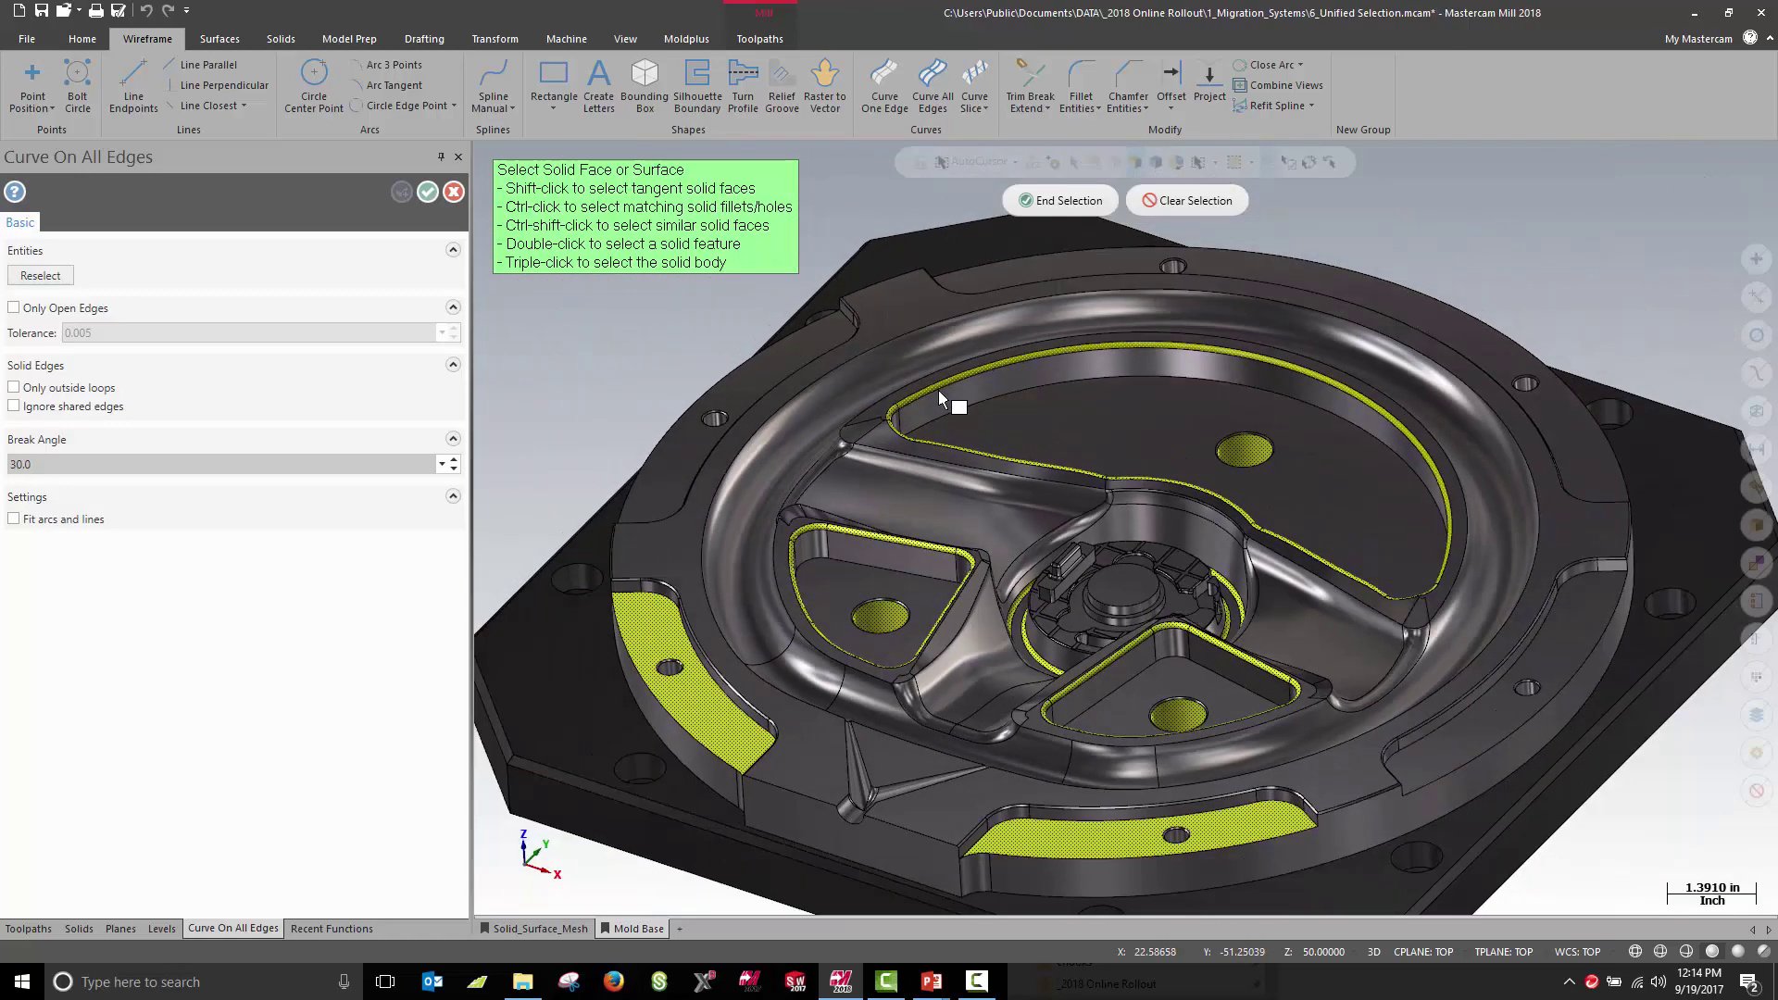
mouse_move(938, 401)
middle_mouse_down()
mouse_move(940, 509)
mouse_move(943, 389)
middle_mouse_up()
scroll(939, 391, "up", 1)
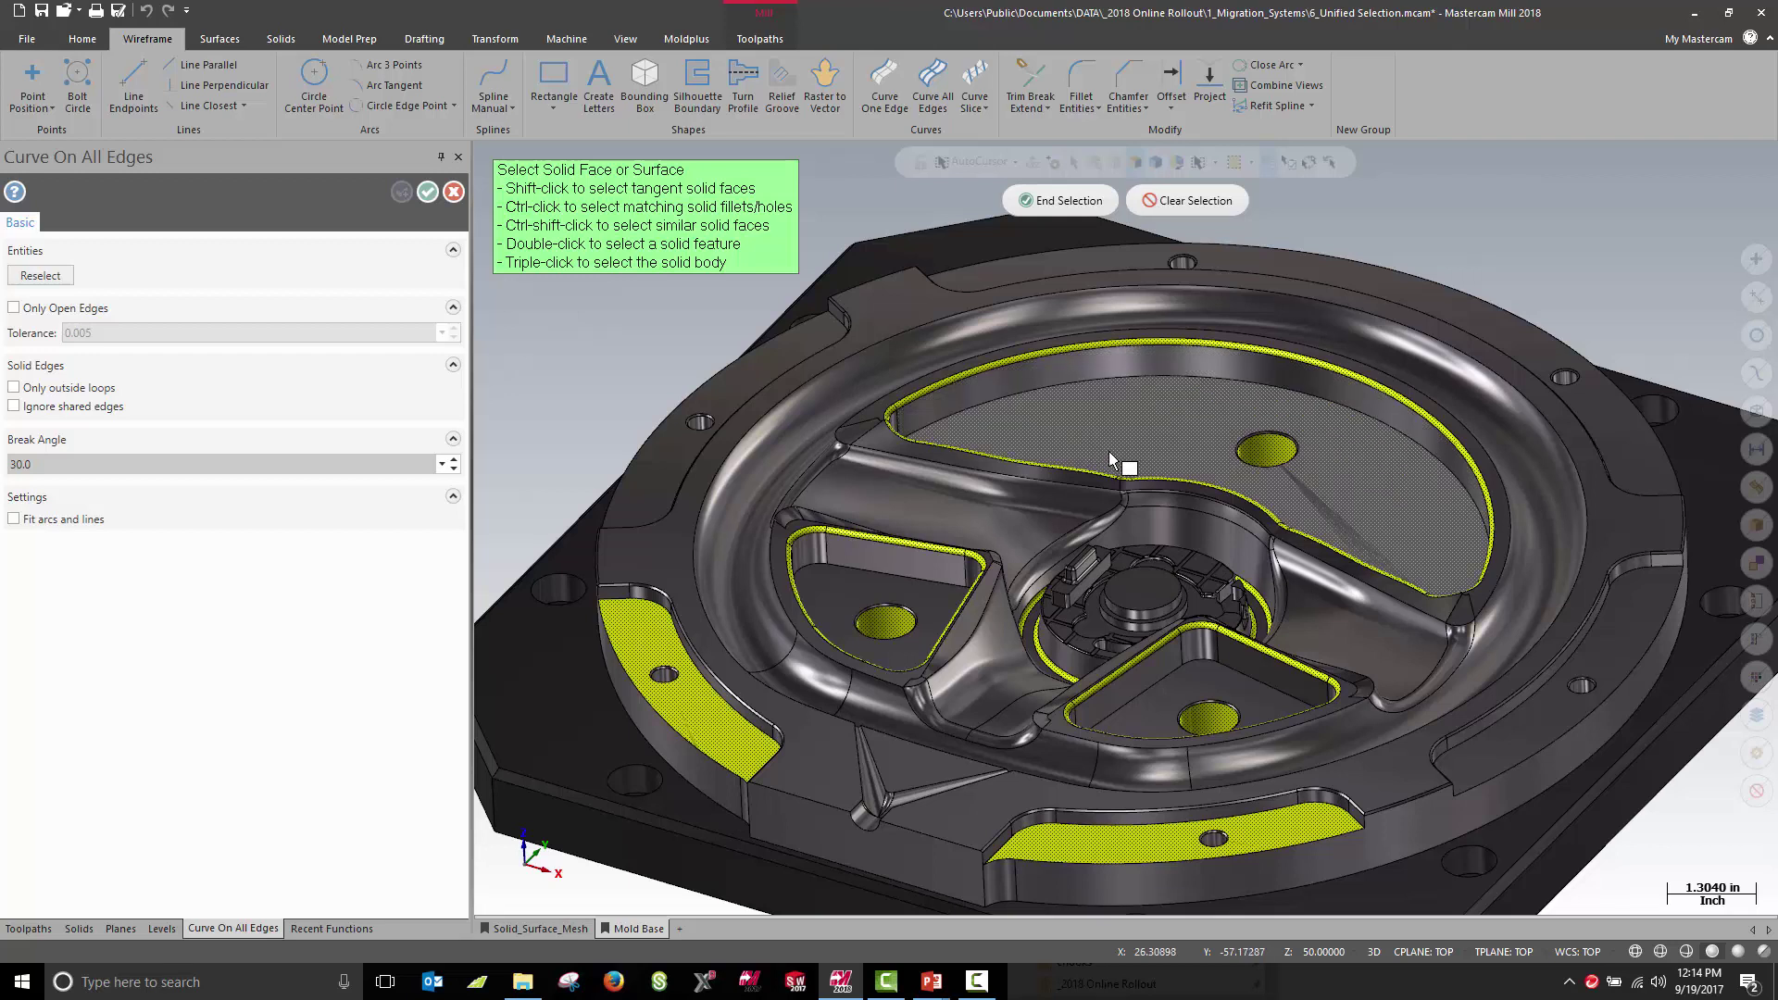
left_click(1177, 201)
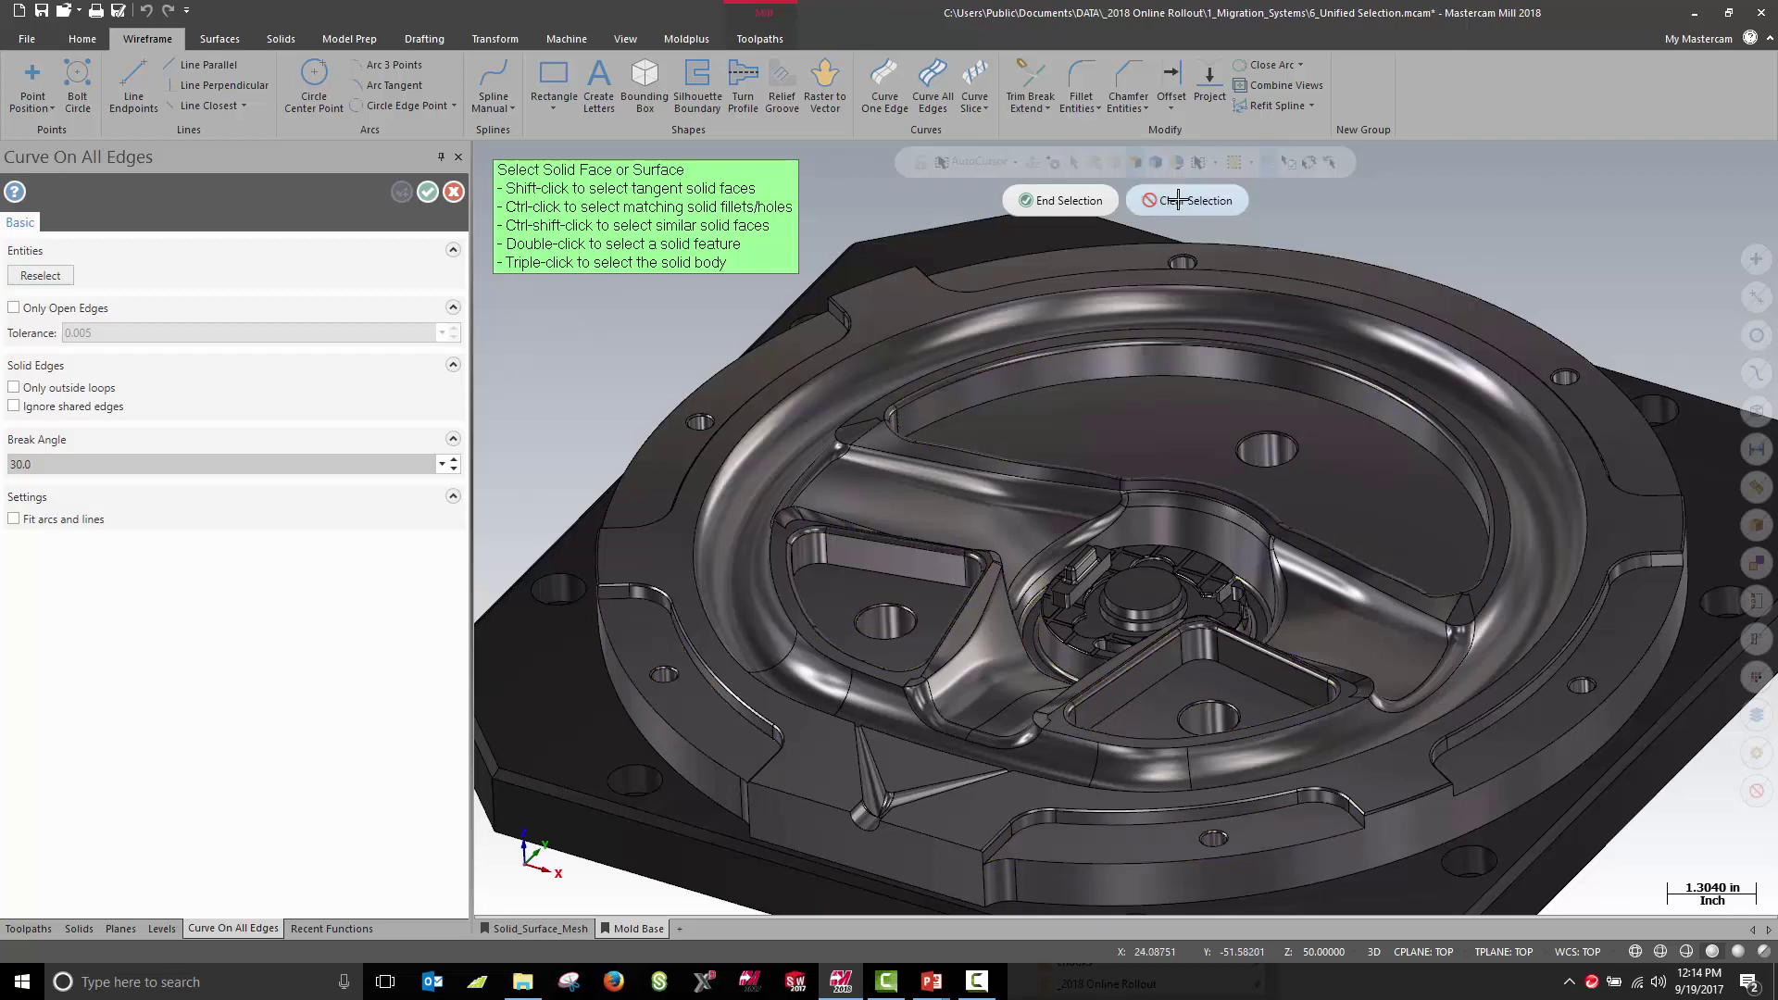
Select the large upper pocket as a solid feature, deselect the sloped face beside the spoke, and clear the selection.
double_click(1155, 394)
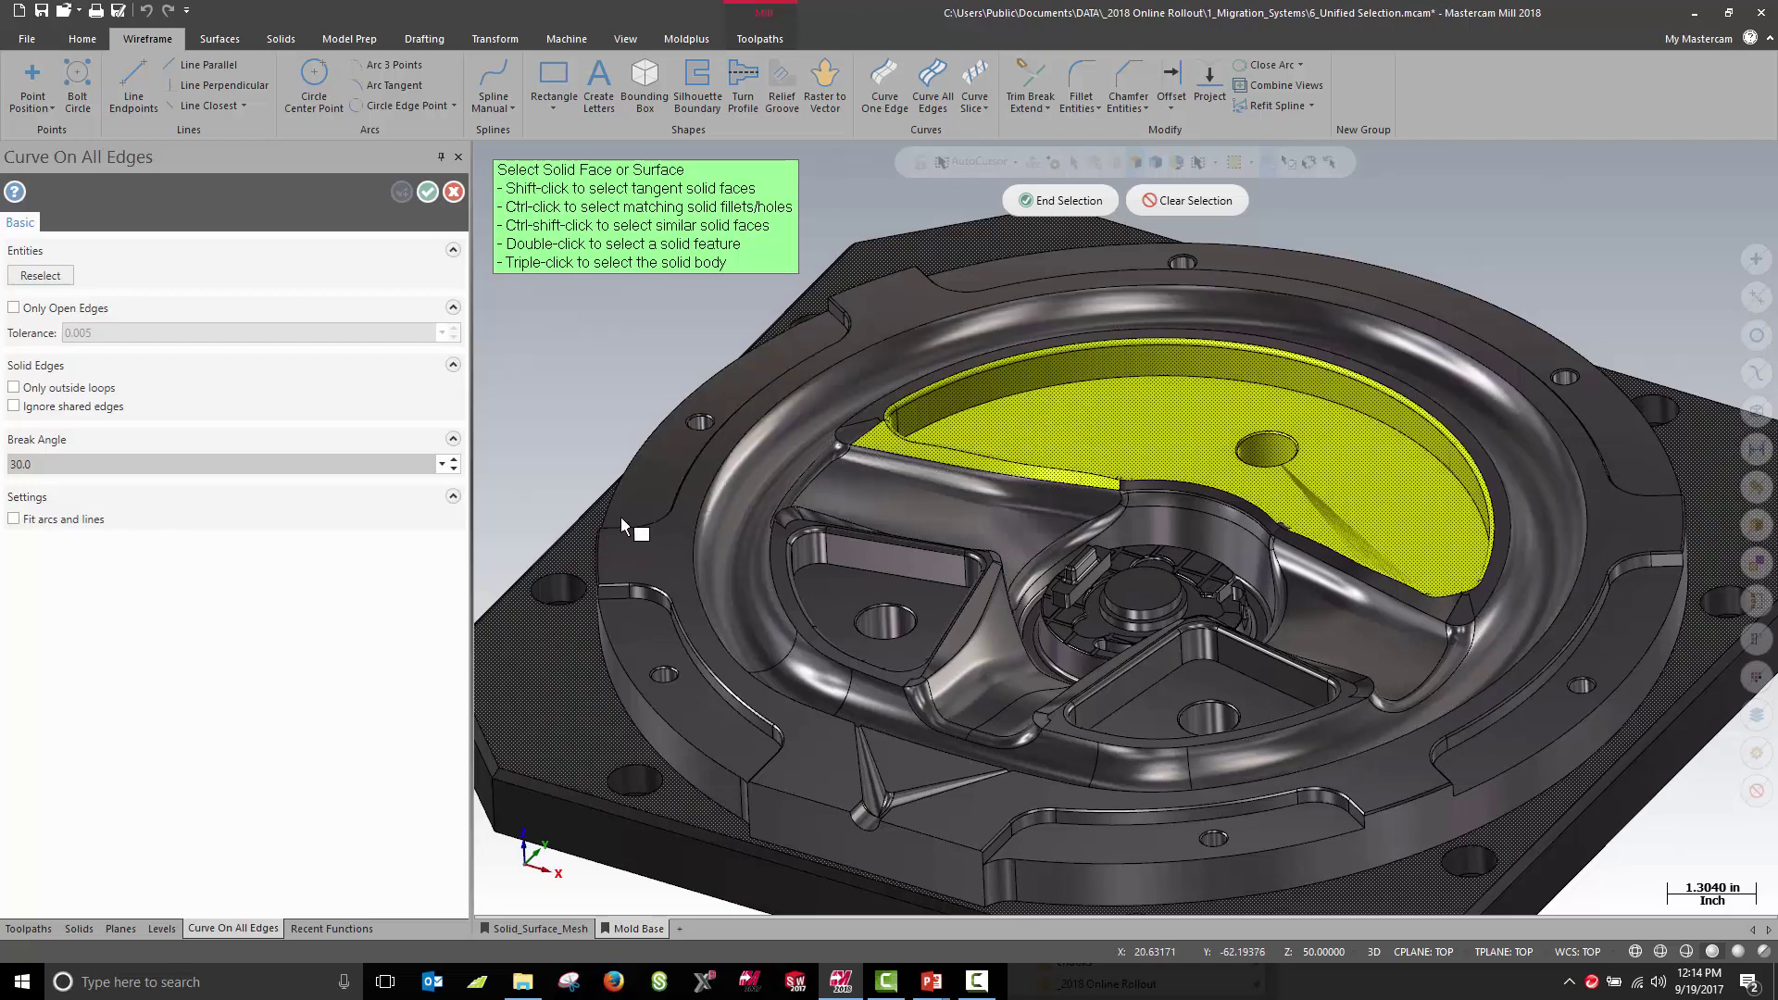
left_click(902, 446)
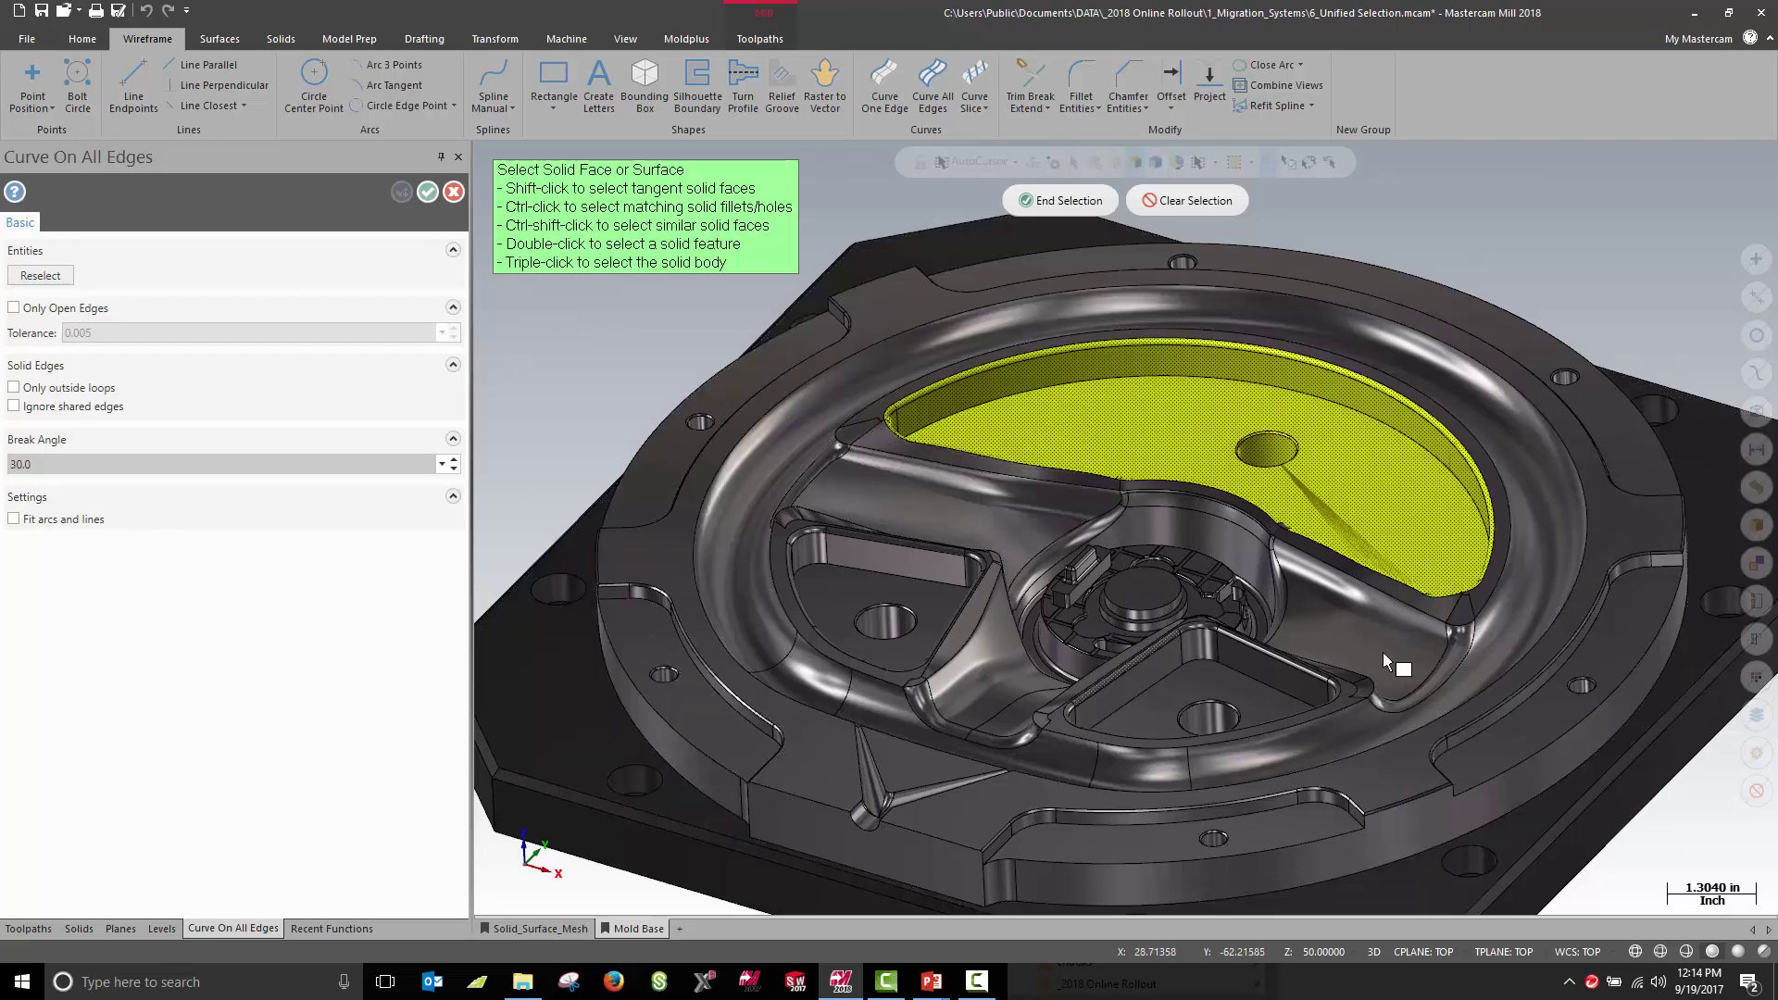
mouse_move(1433, 638)
middle_mouse_down()
mouse_move(1380, 824)
mouse_move(1443, 604)
middle_mouse_up()
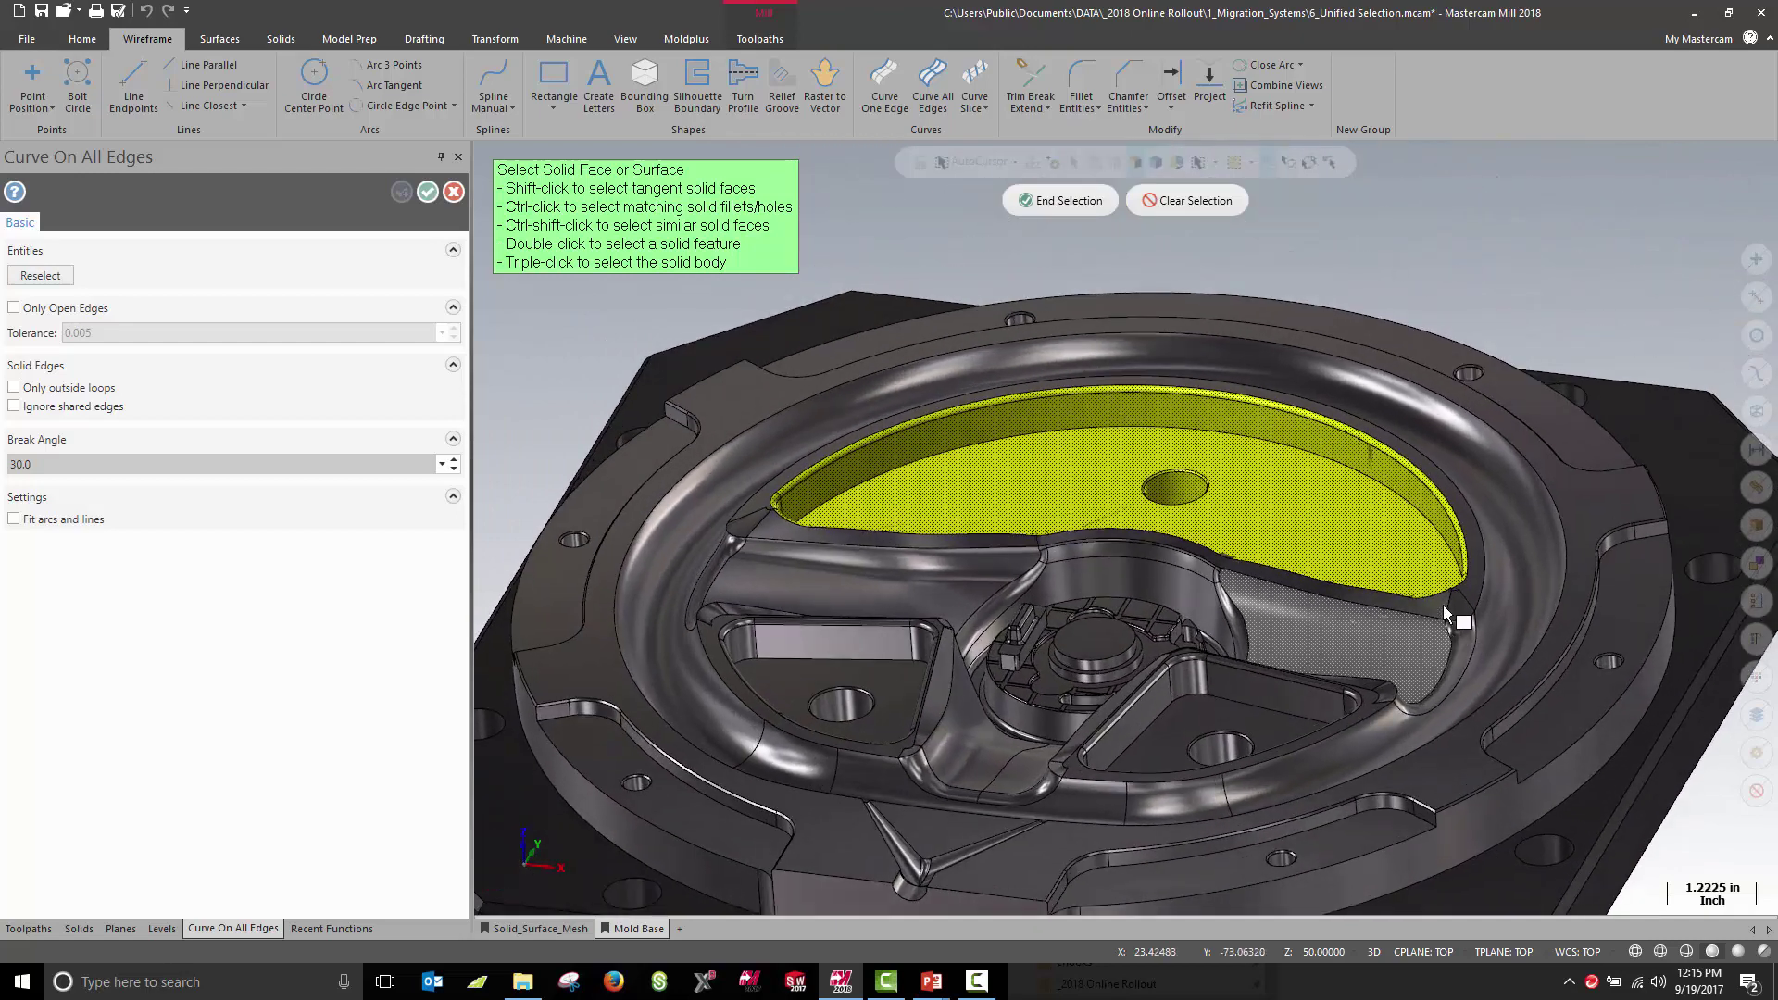
left_click(1200, 202)
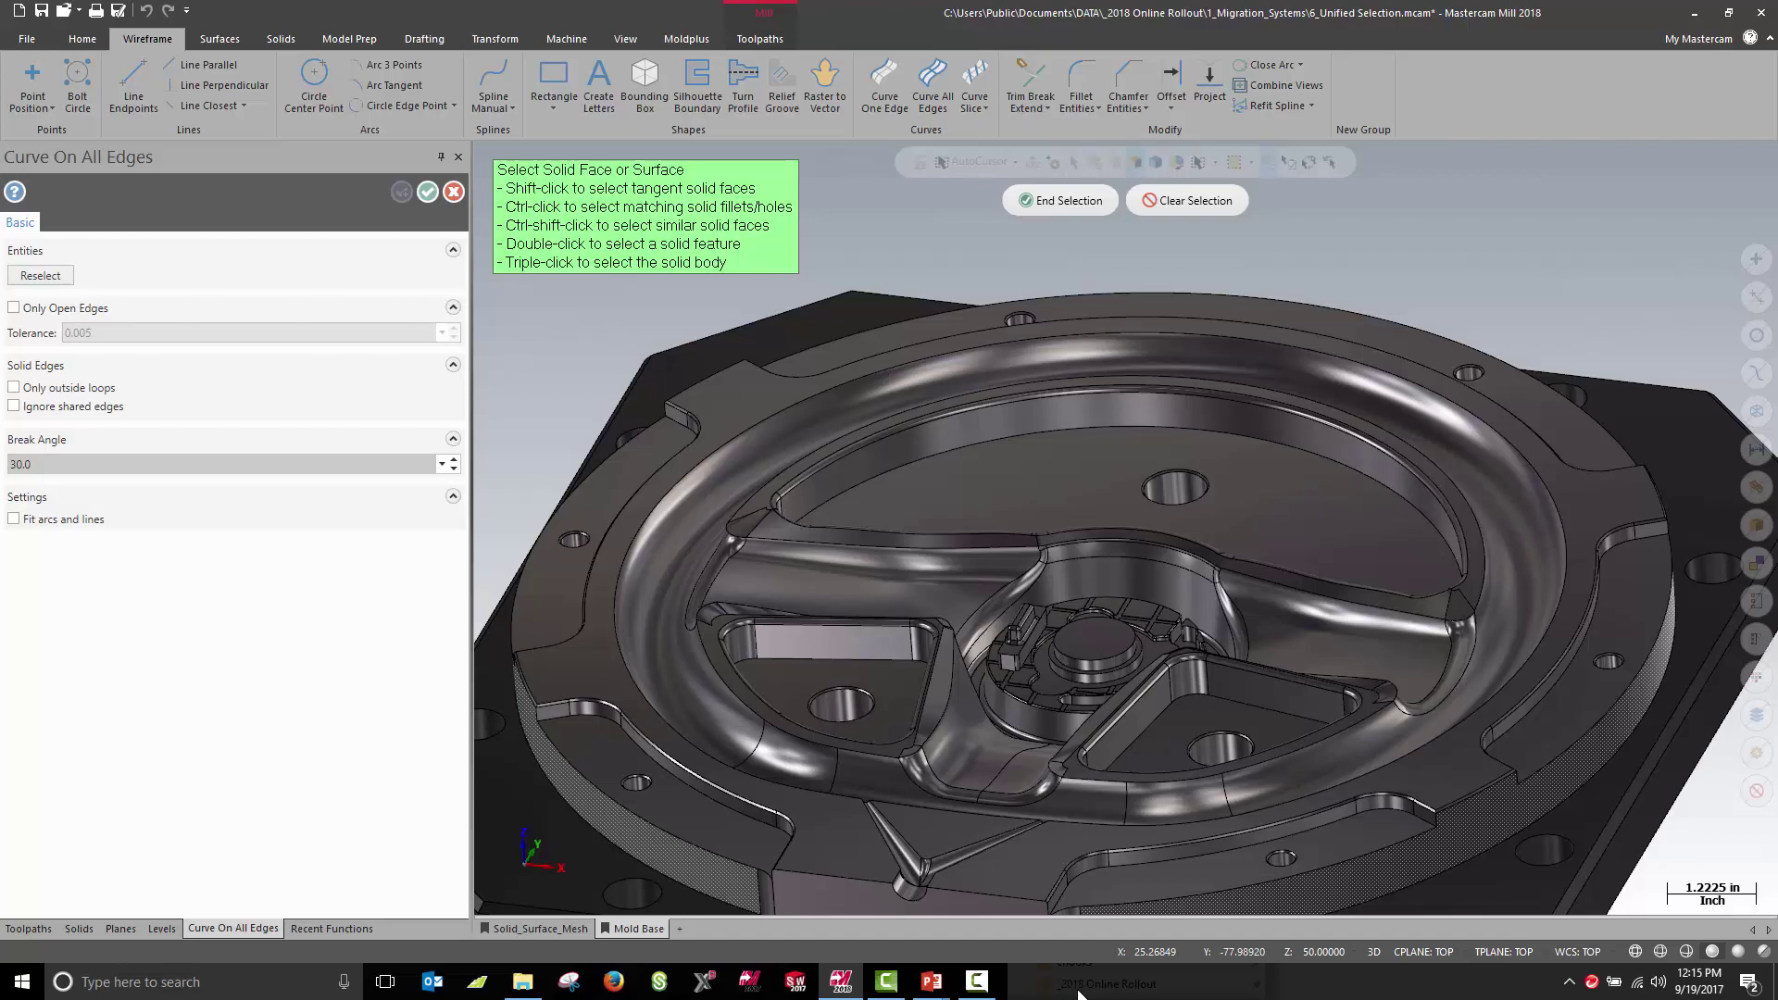
key("alt+Tab")
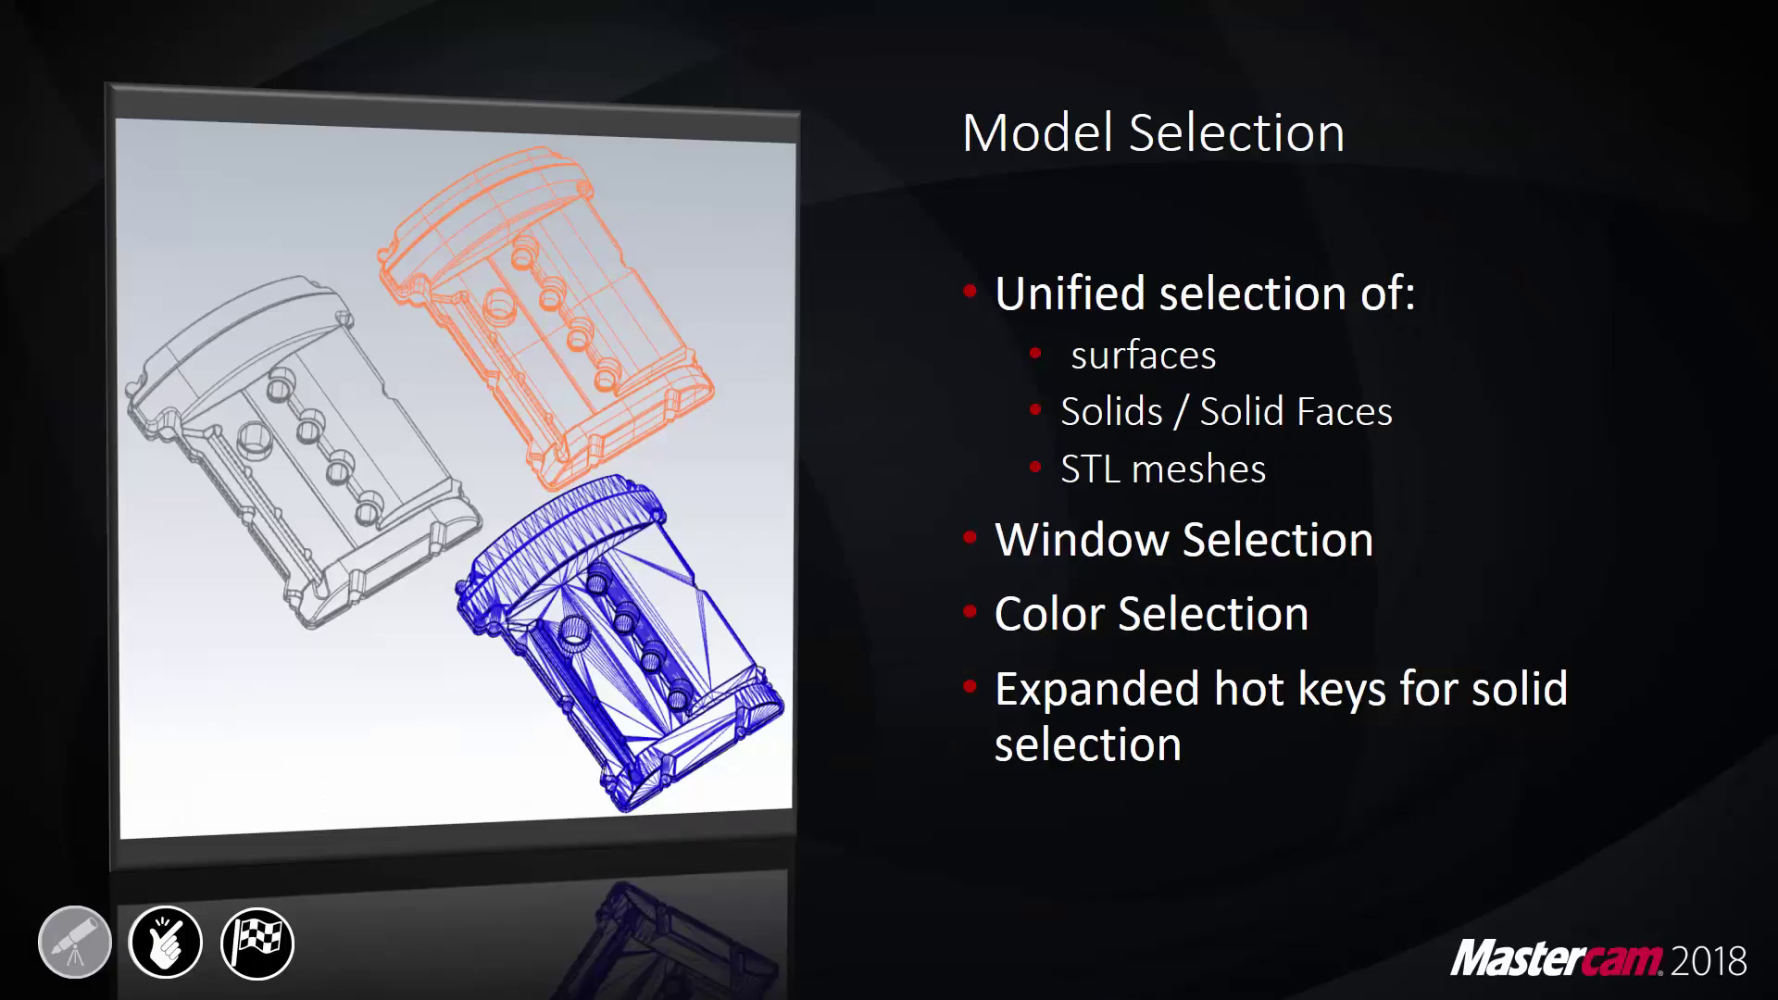
key("Right")
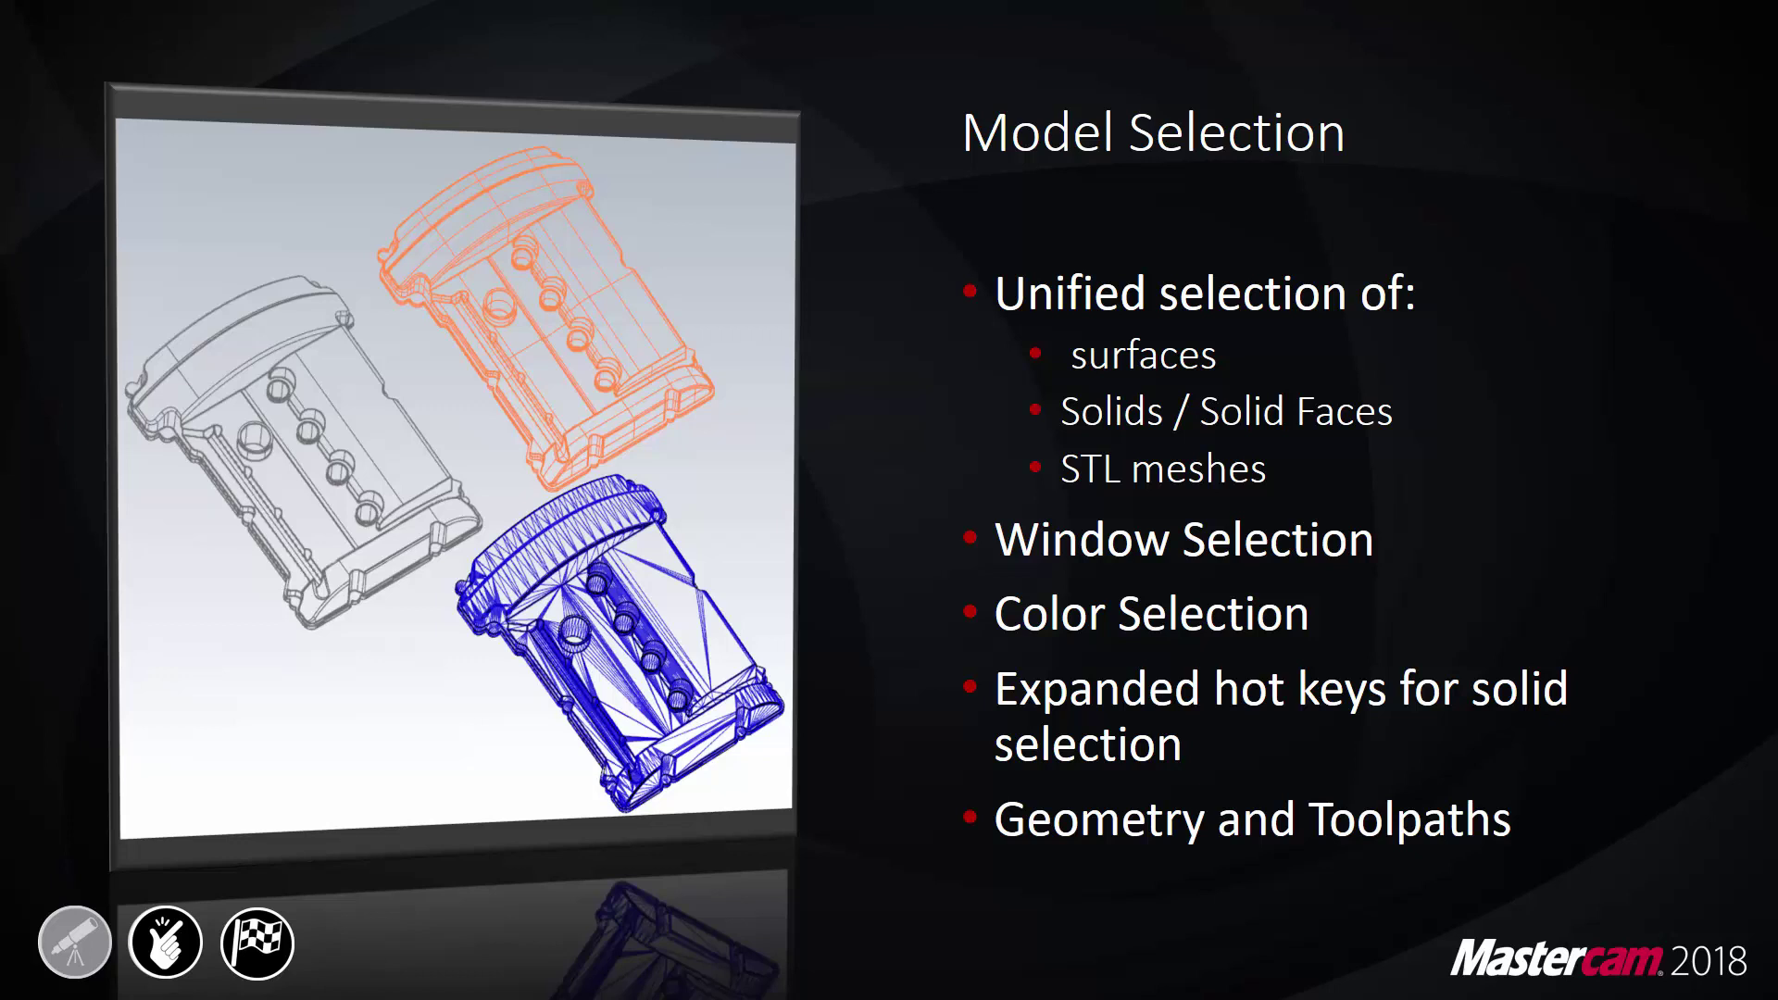
key("Right")
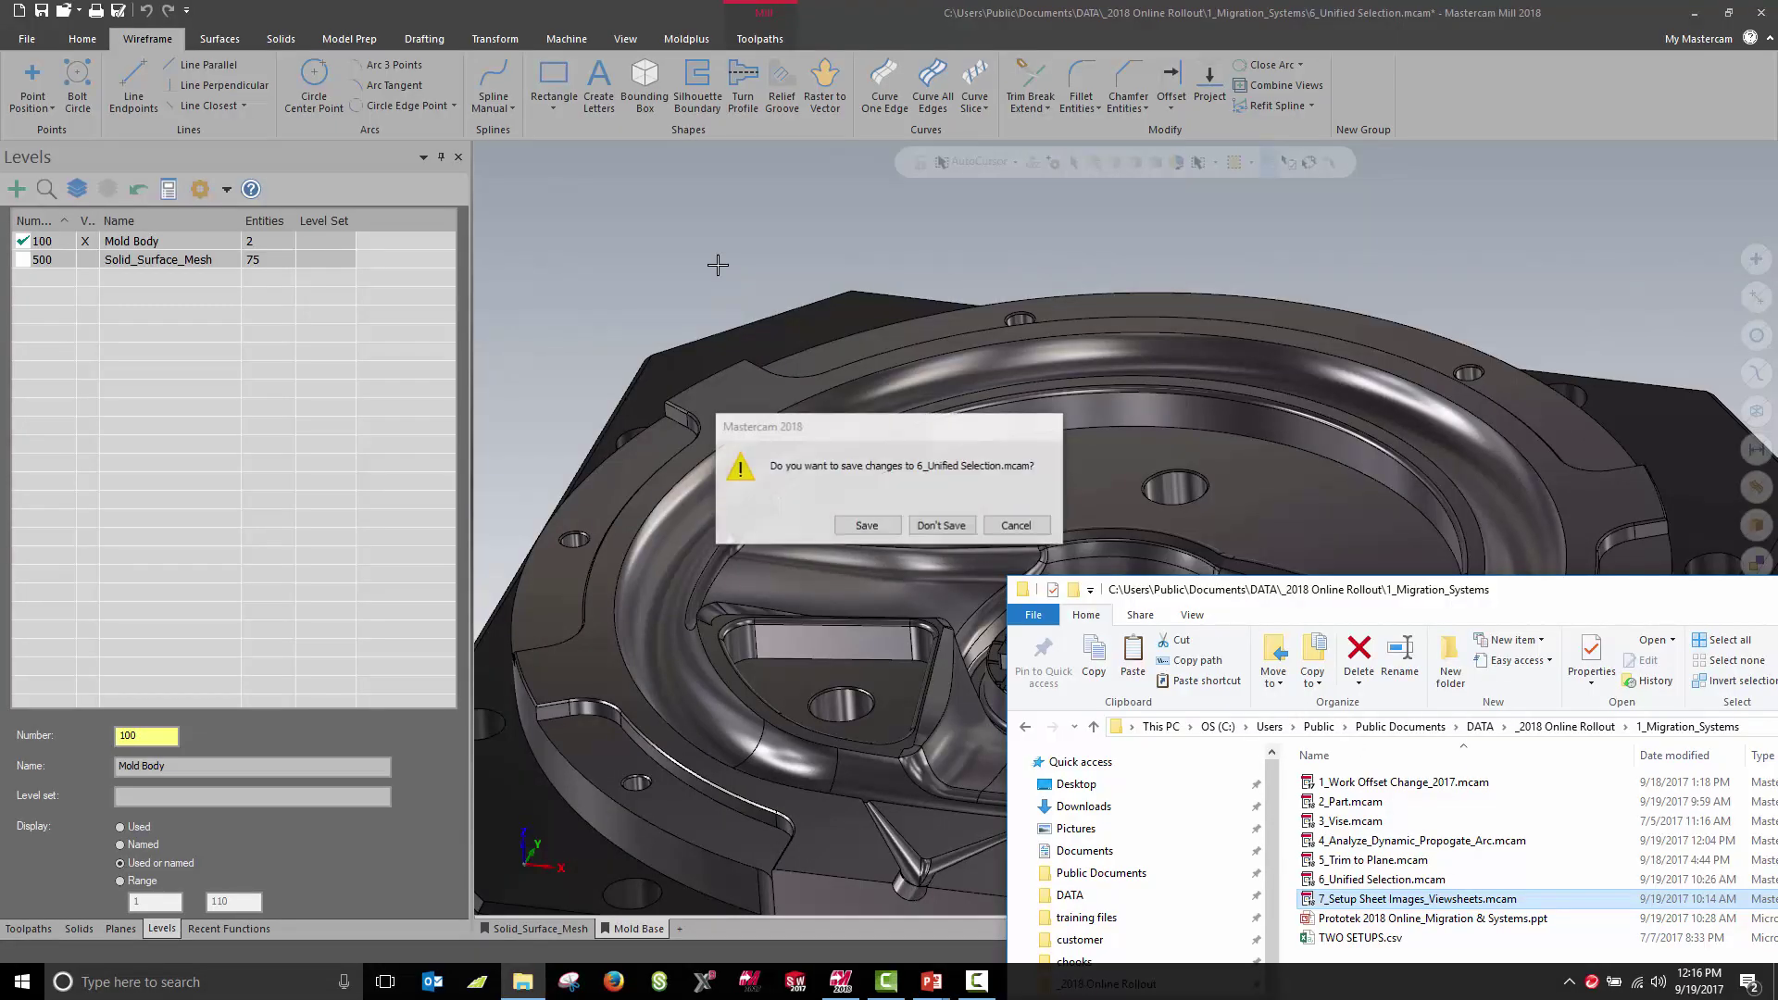
Open 7_Setup Sheet Images_Viewsheets.mcam without saving the current file, and view the Part_Drafting Notes, TOP SETUP and FRONT SETUP viewsheets.
left_click(925, 525)
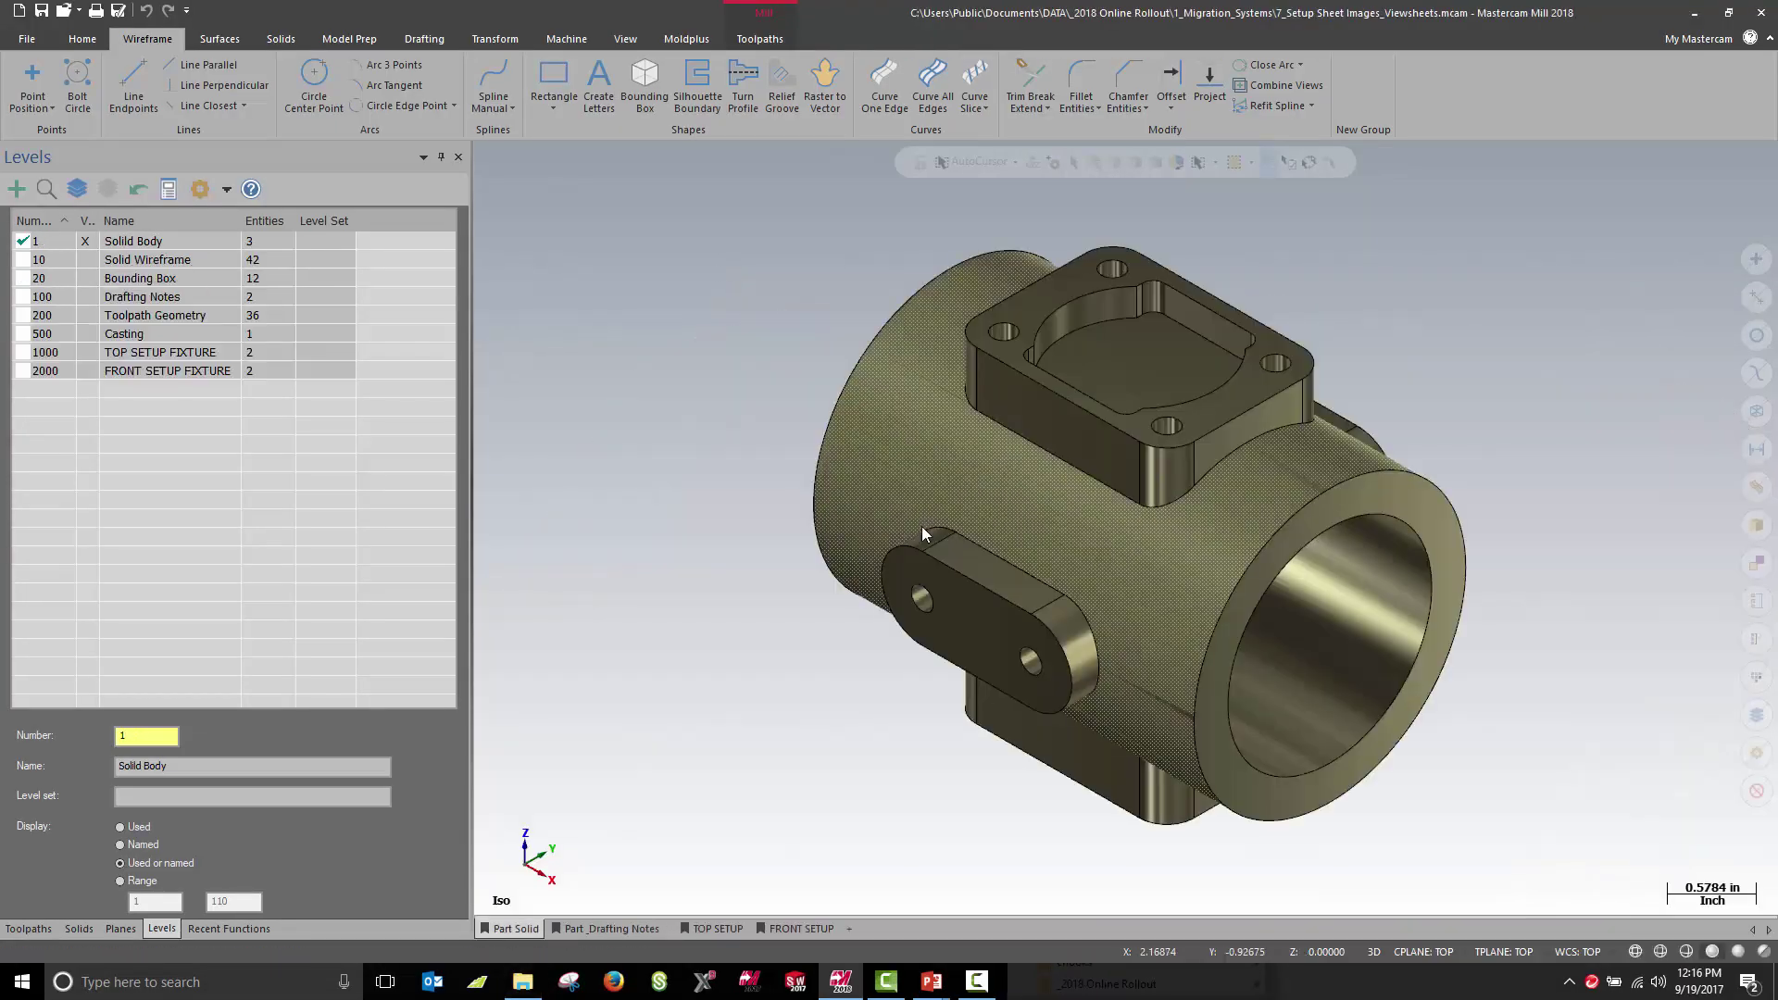
left_click(600, 930)
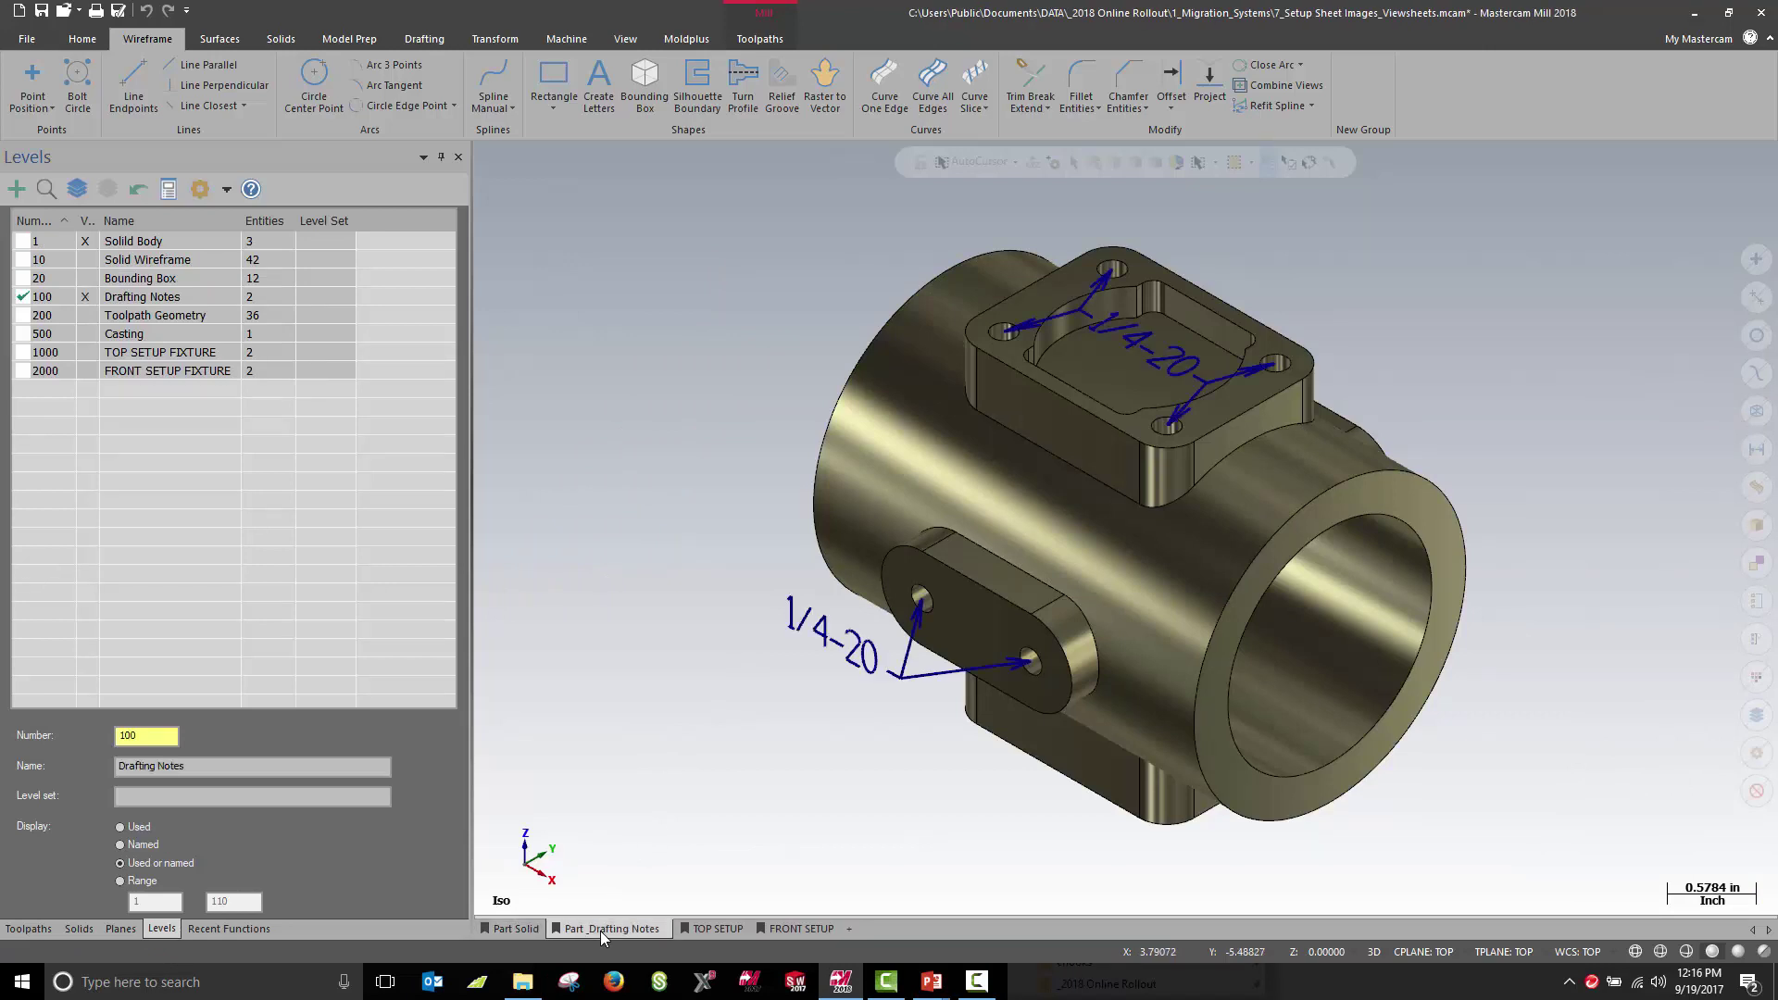
left_click(731, 932)
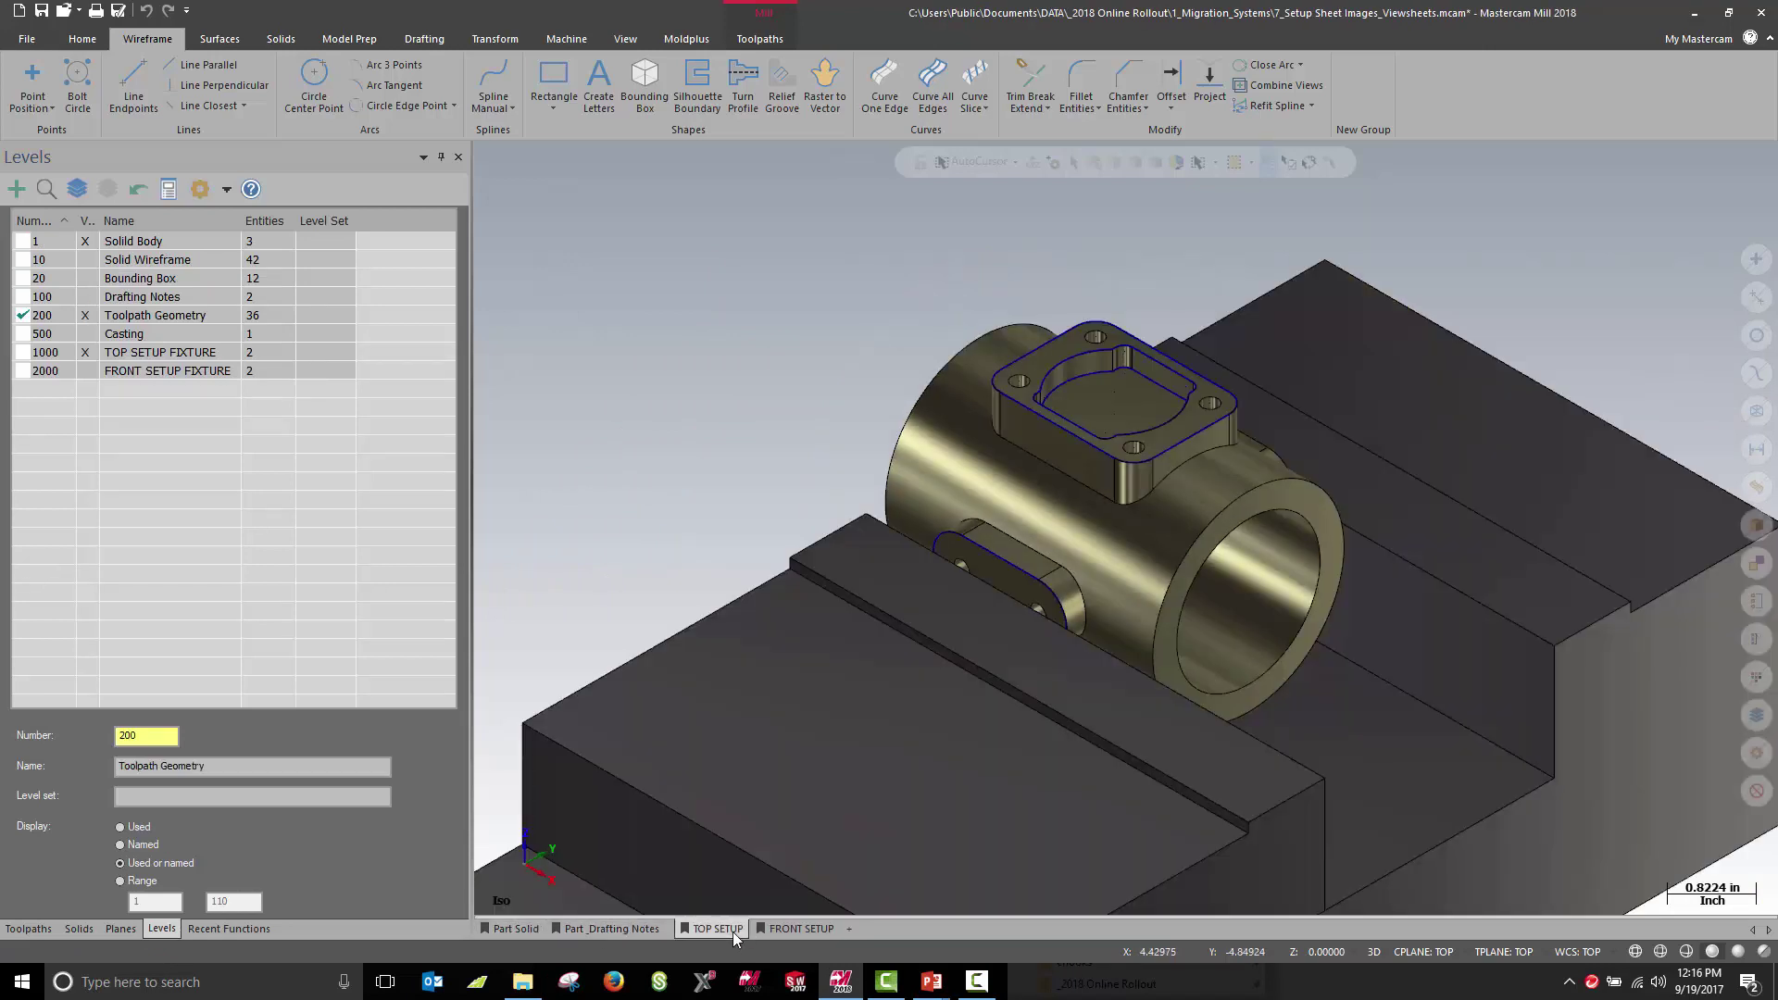
left_click(801, 930)
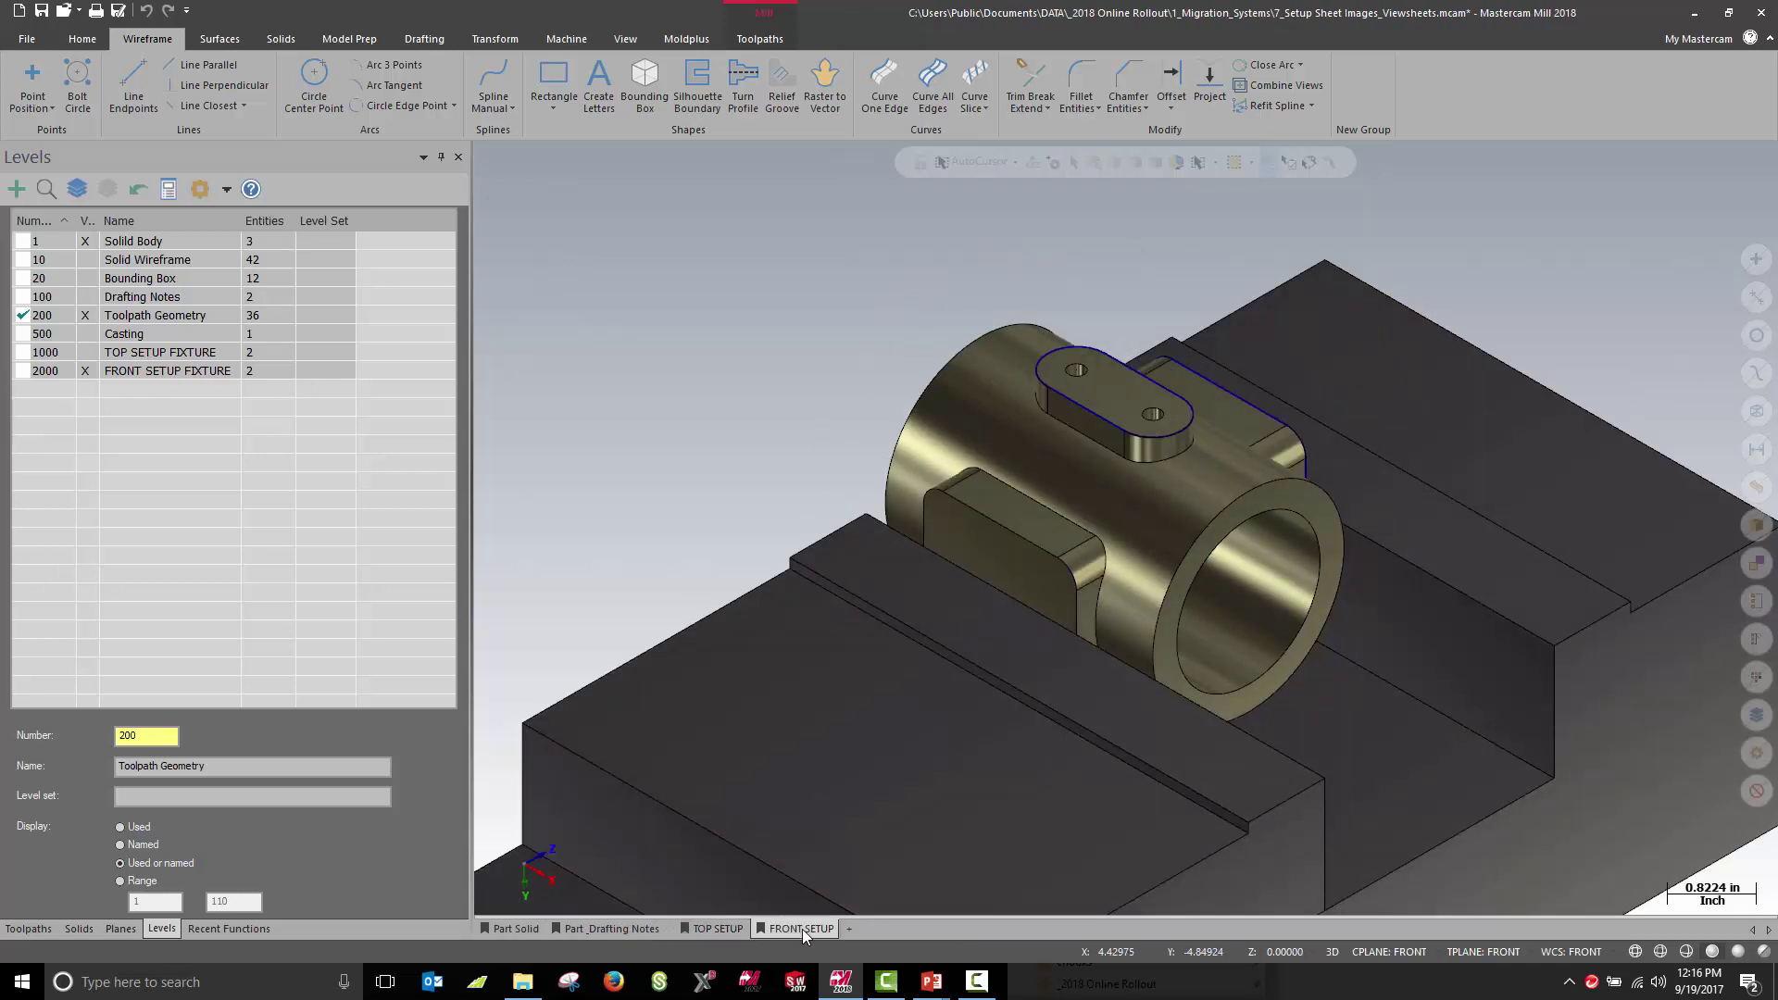
Open the image capture settings from the setup sheet of Machine Group-1, with the TOP SETUP viewsheet active.
left_click(30, 929)
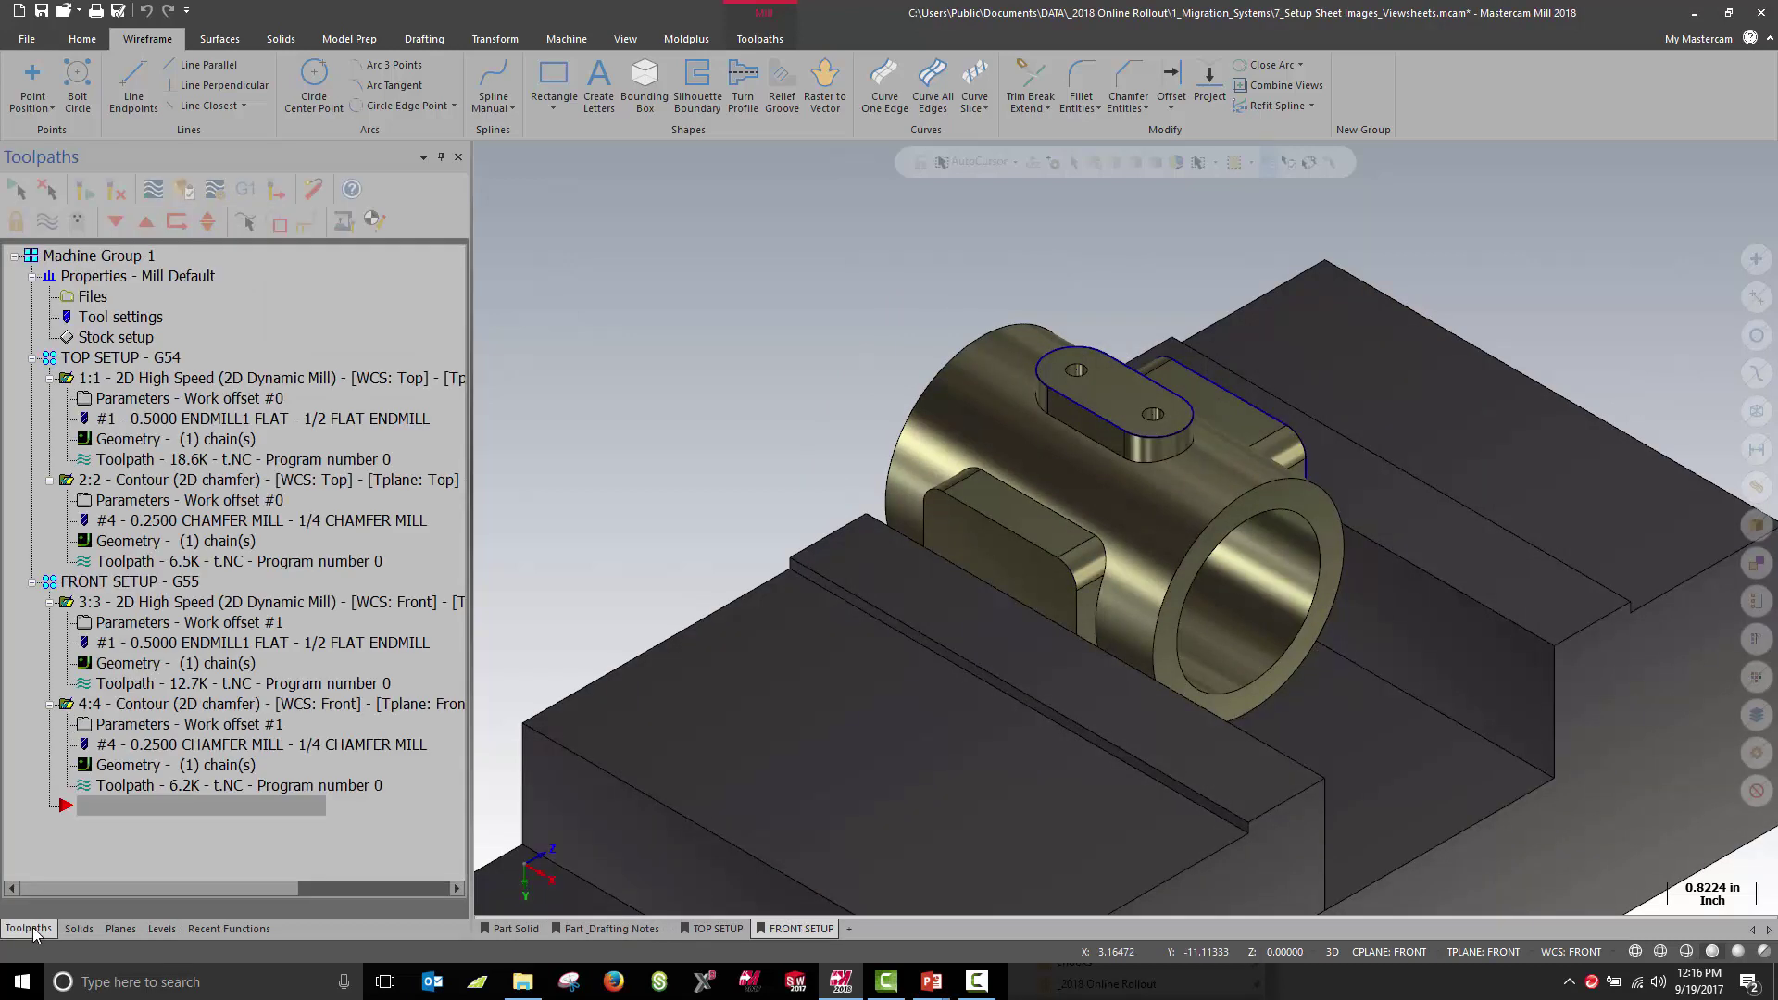
left_click(116, 256)
right_click(117, 256)
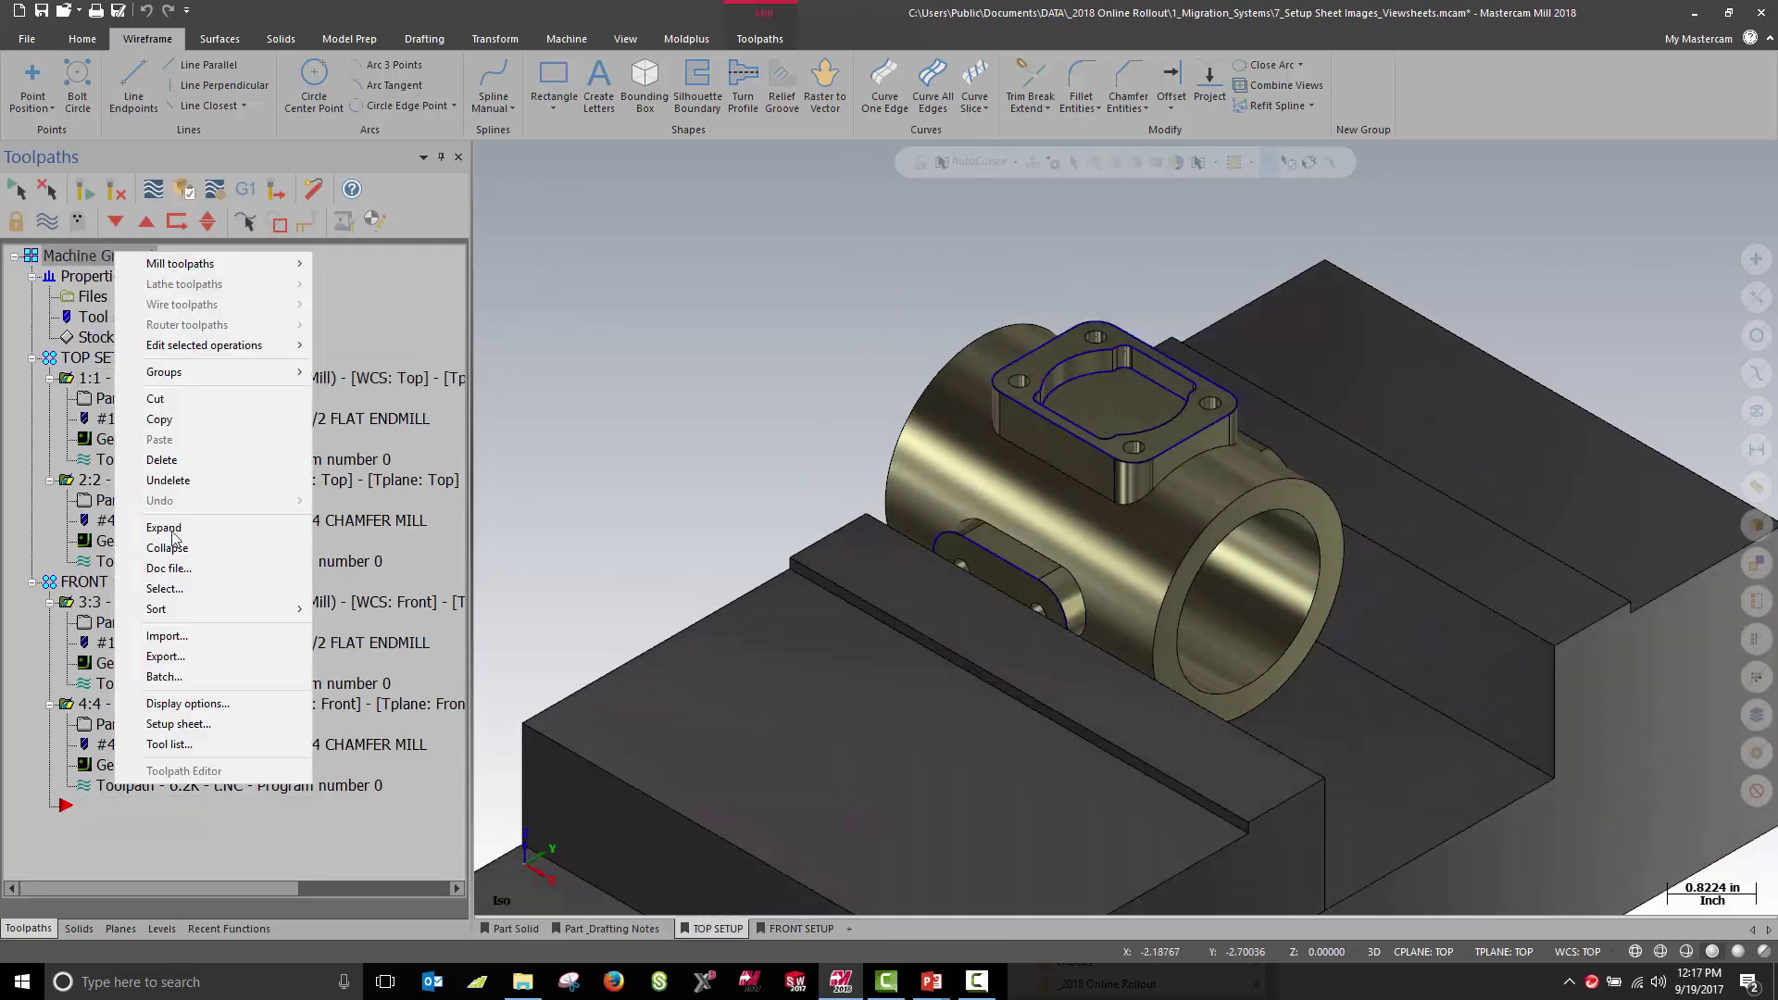
left_click(237, 723)
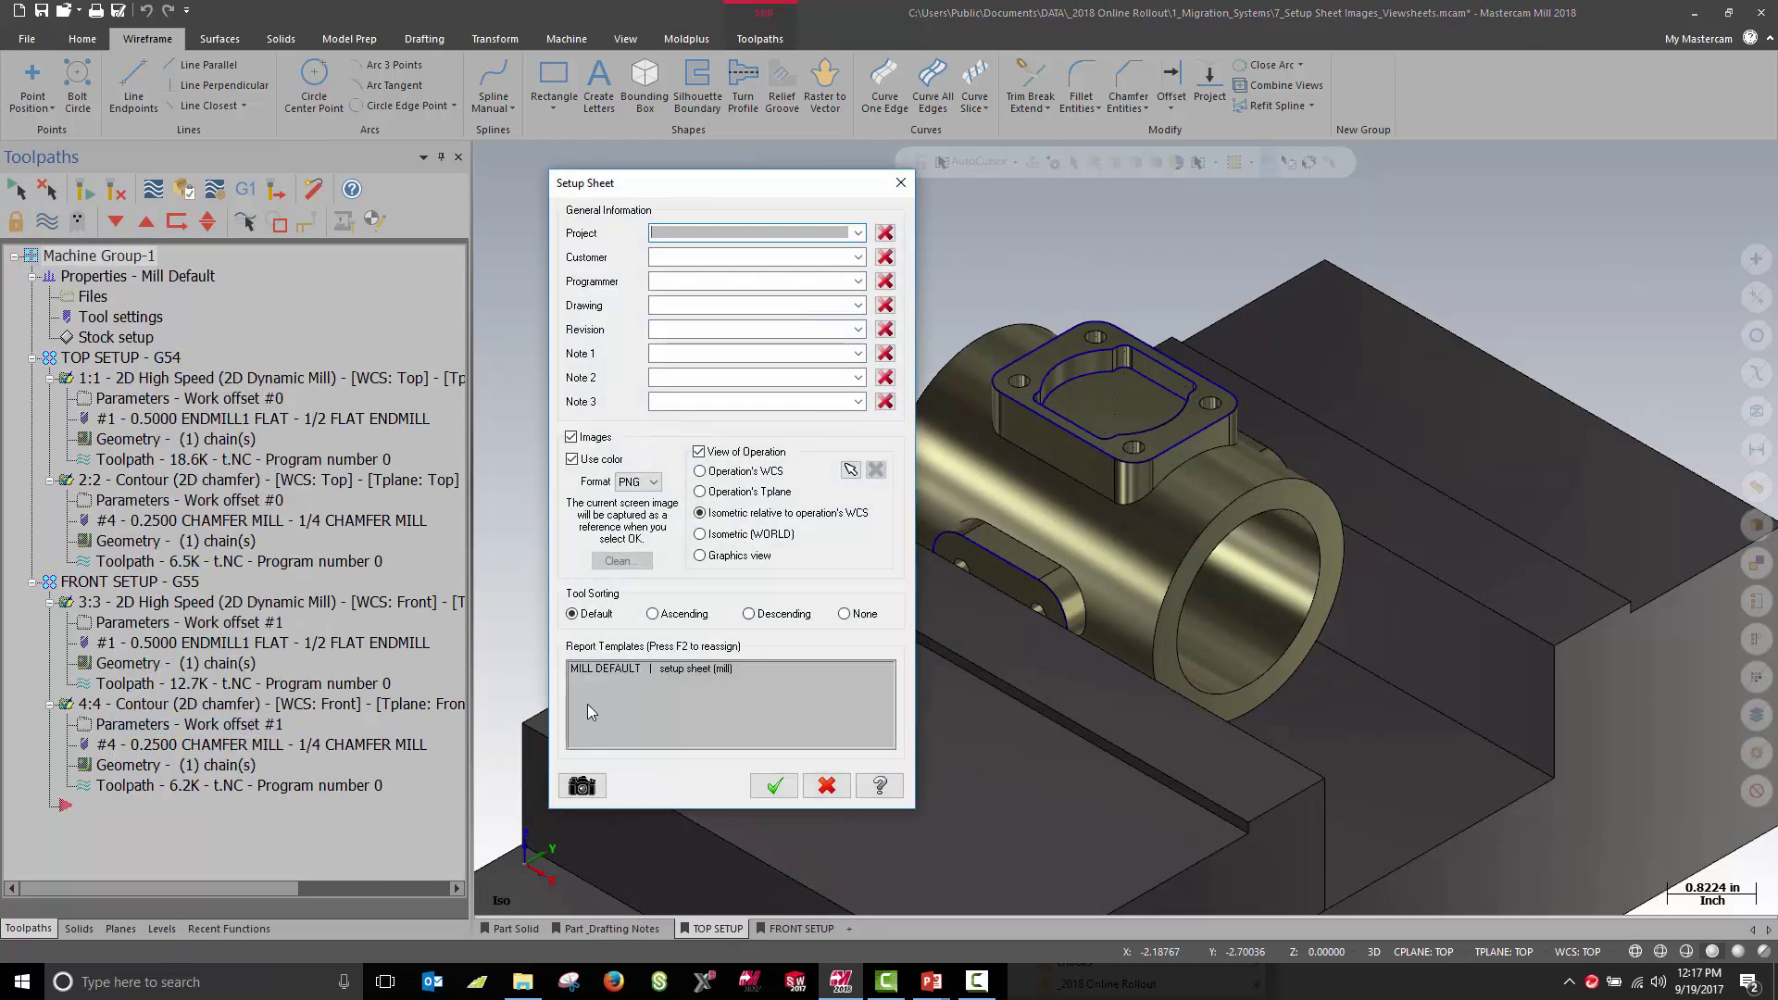
left_click(583, 786)
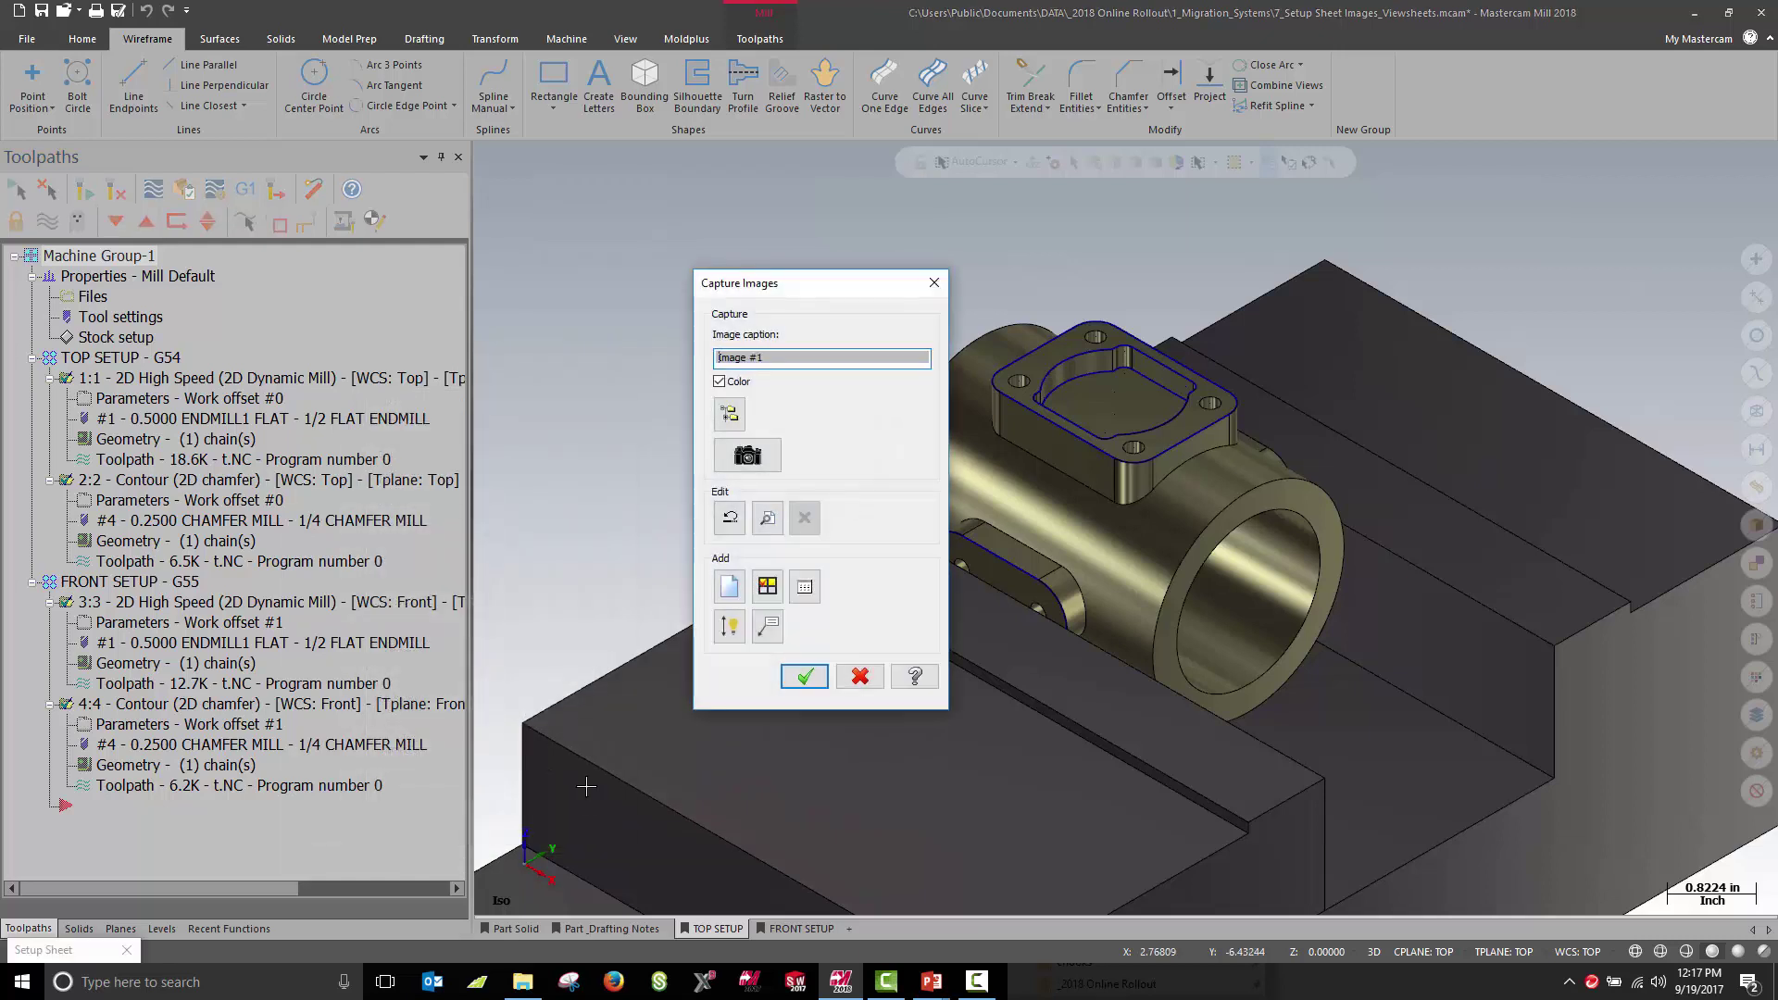
Capture a color close-up of the hole and pocket corner on the part's upper pad as Image #1.
scroll(1063, 332, "up", 1)
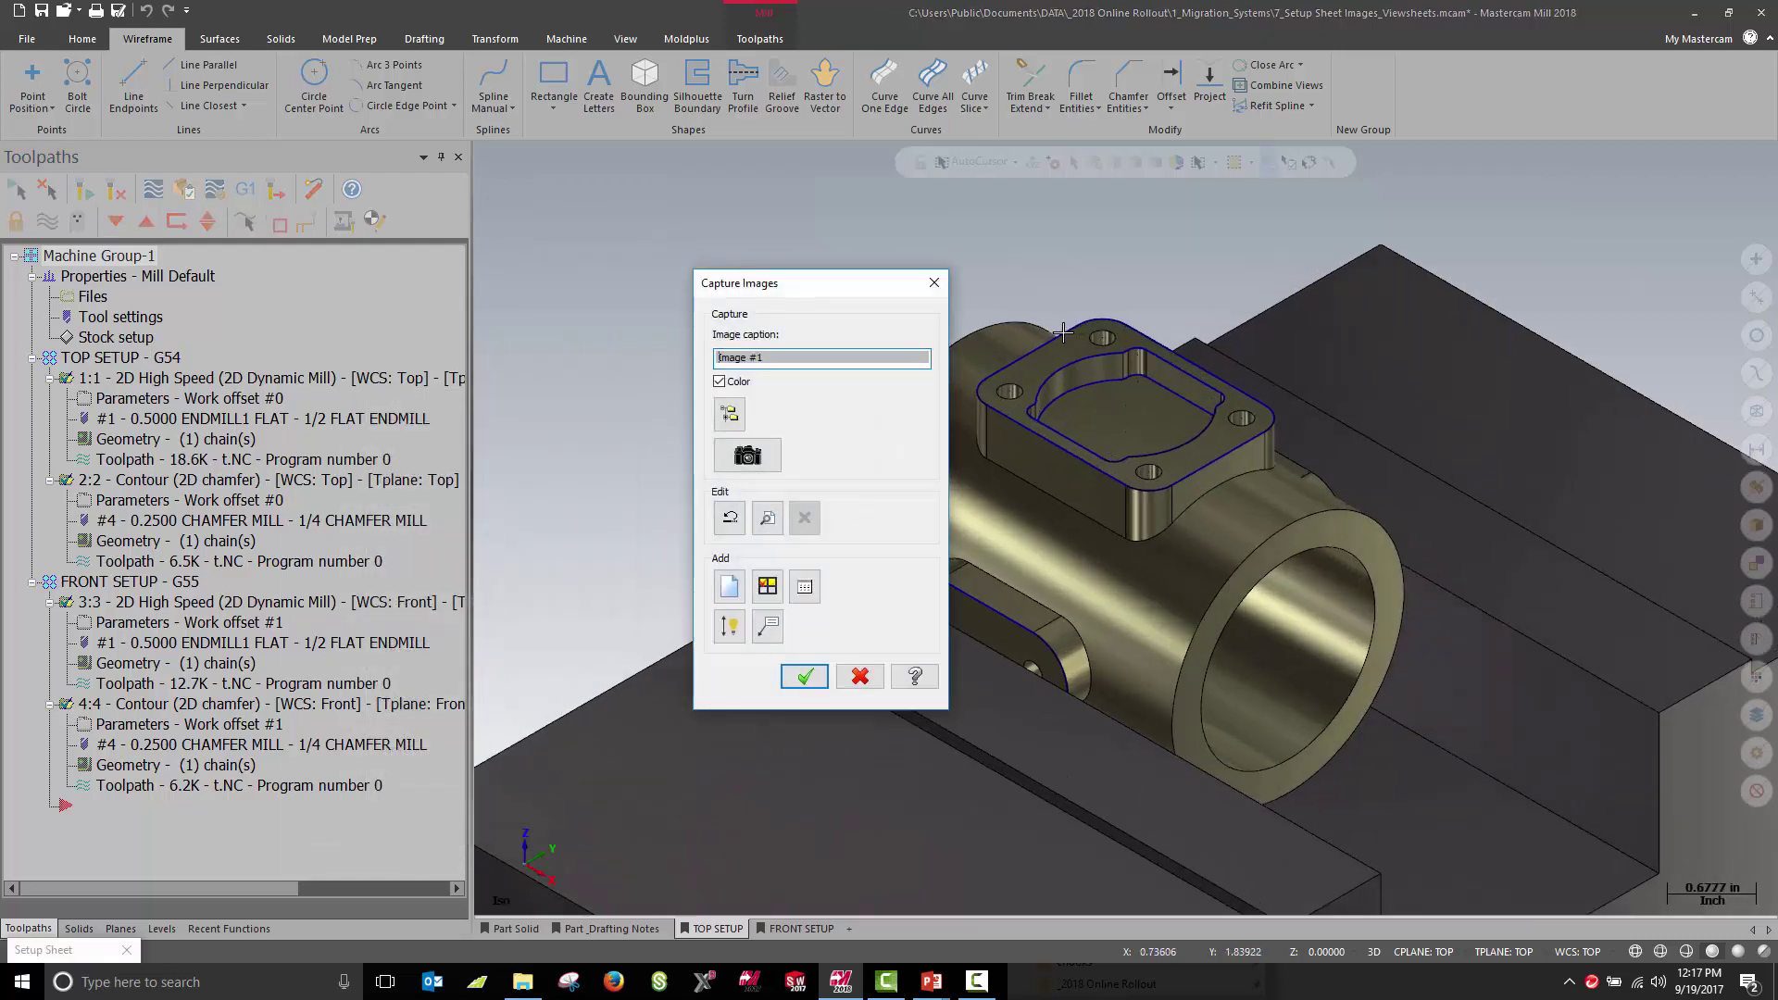
scroll(1063, 331, "up", 1)
scroll(1103, 473, "up", 1)
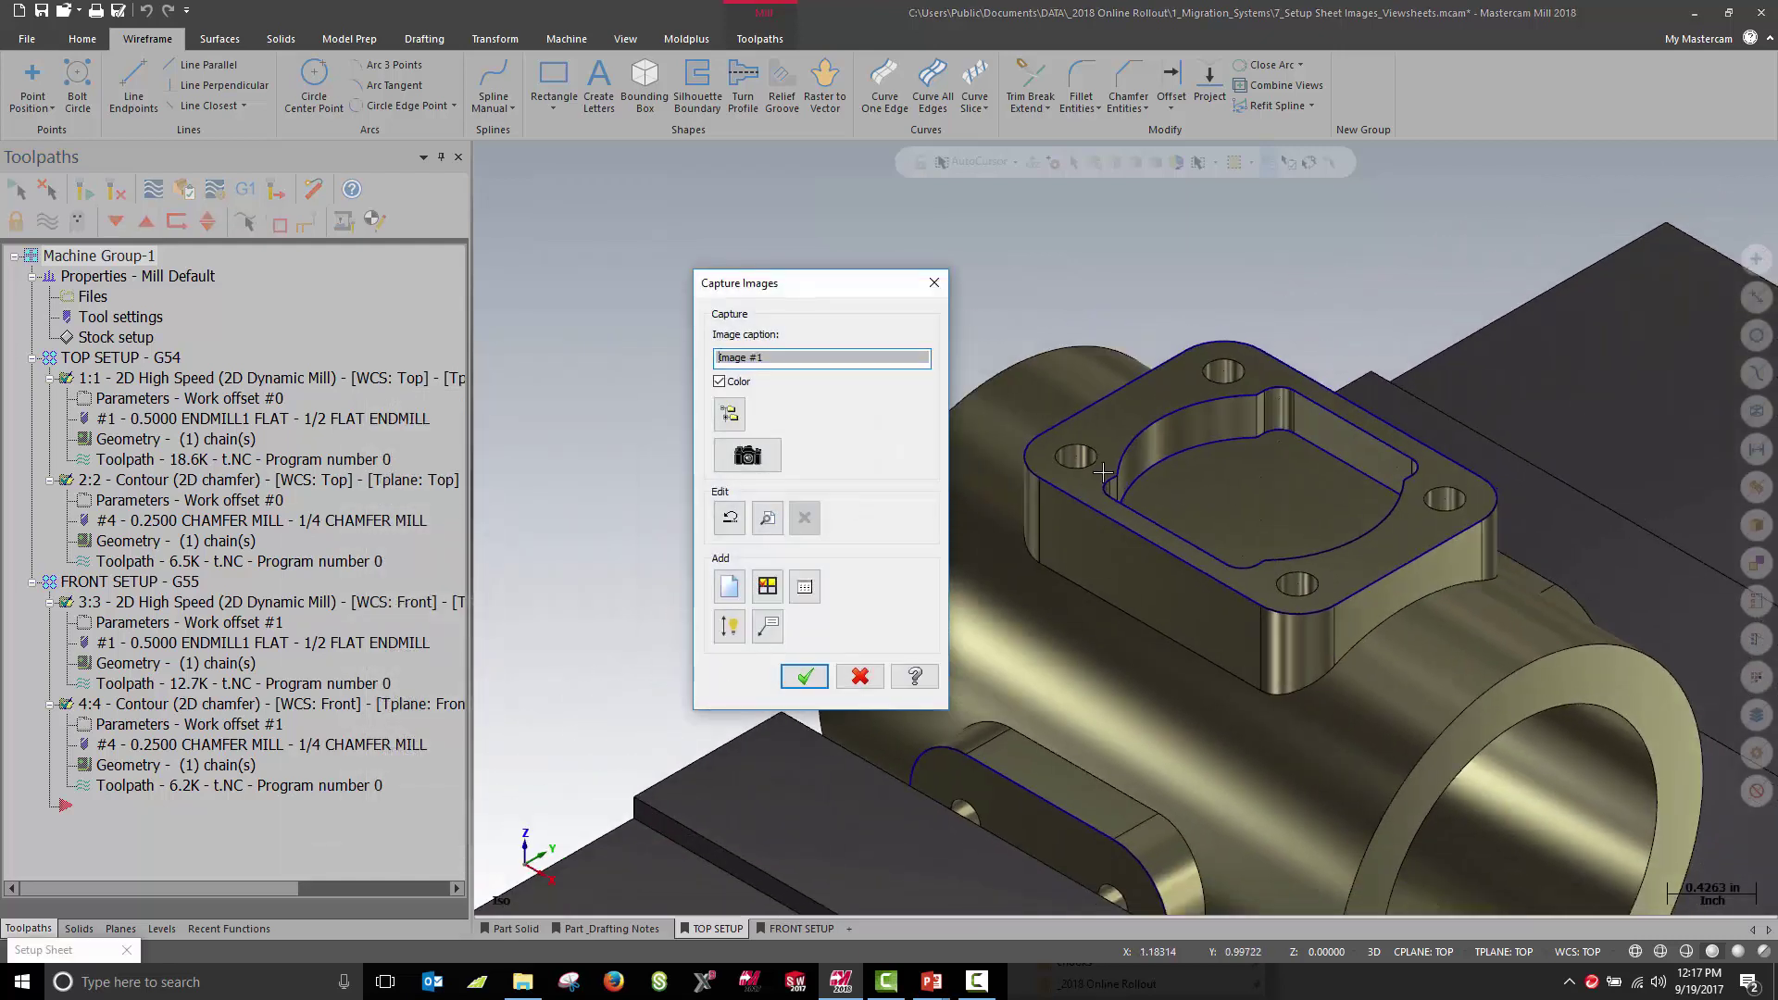
scroll(1103, 473, "up", 5)
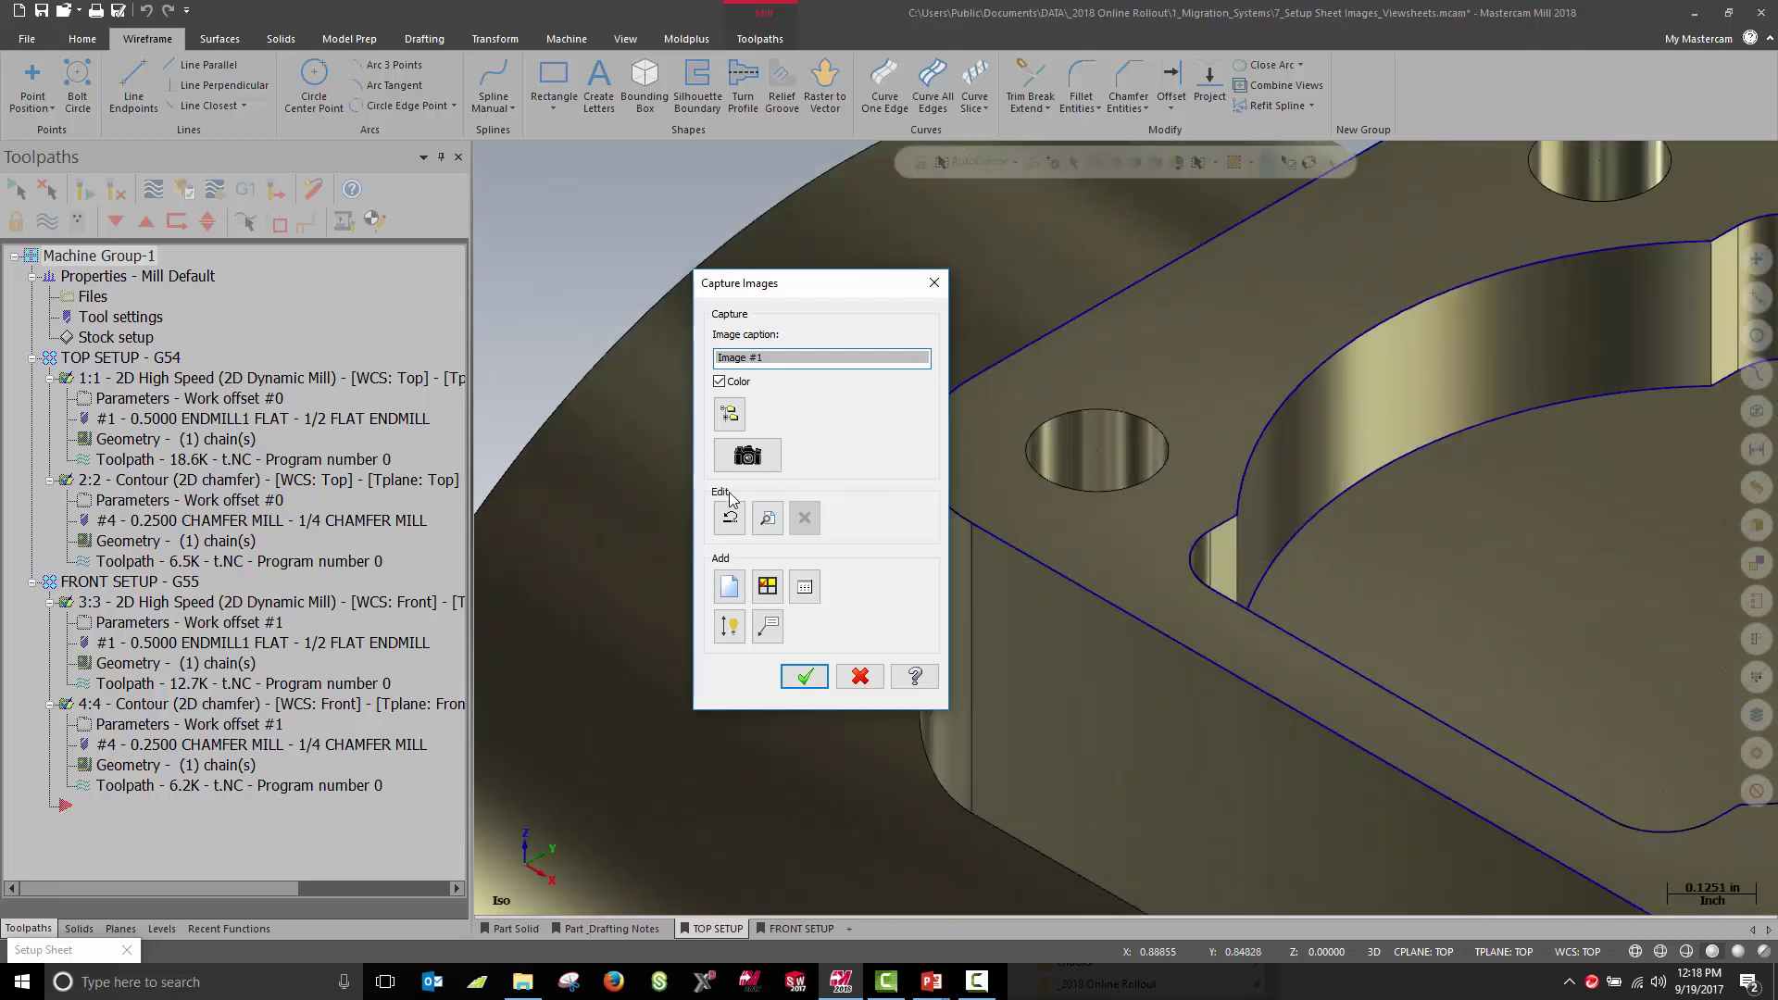
left_click(747, 455)
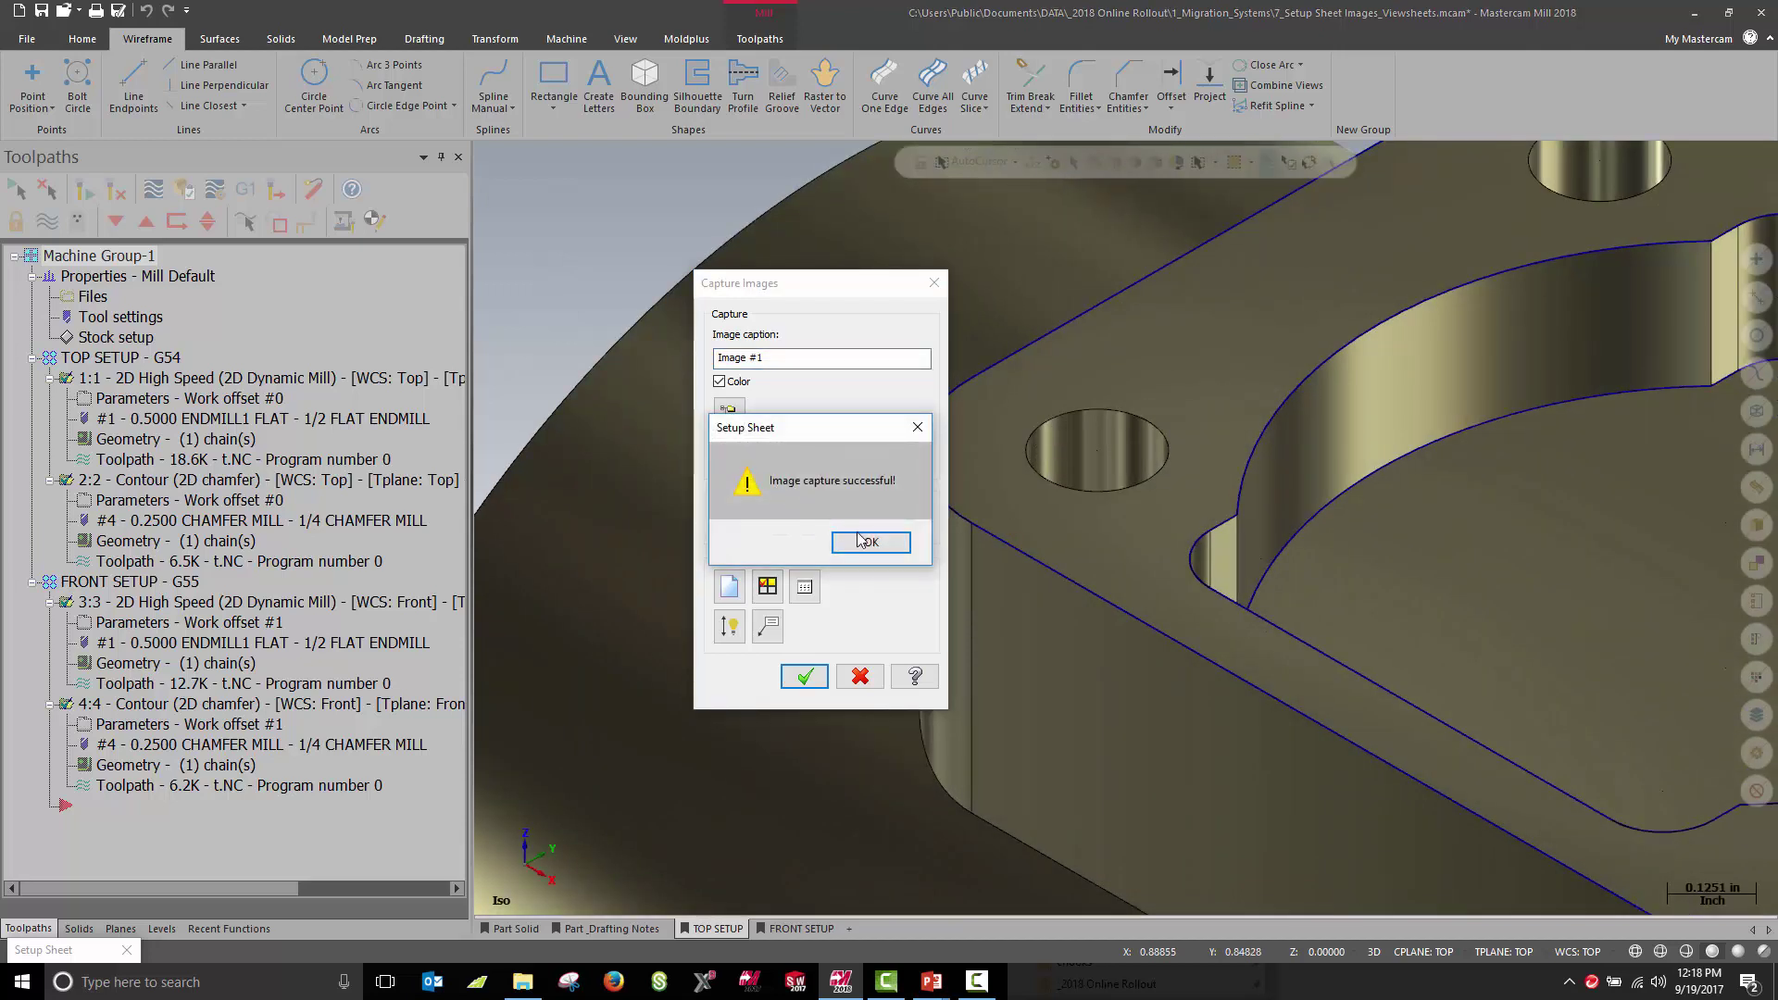
left_click(870, 543)
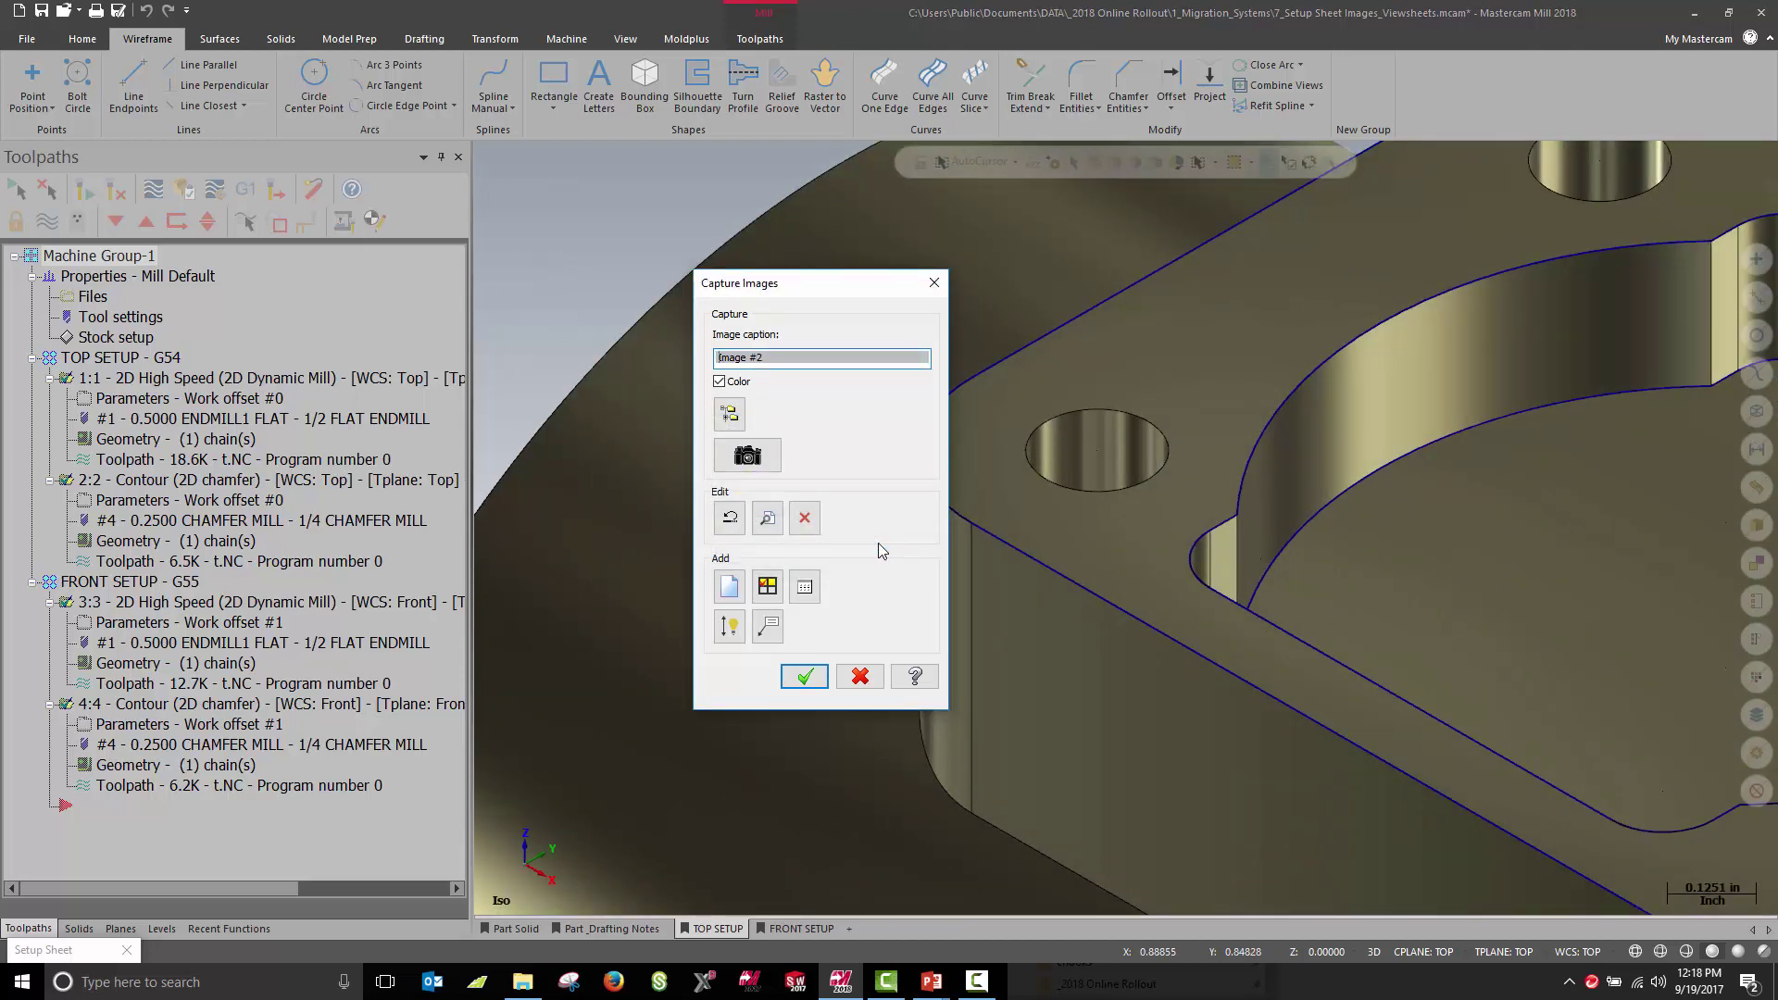
Add images of the TOP SETUP and FRONT SETUP viewsheets to the setup sheet and accept the captured images.
left_click(804, 588)
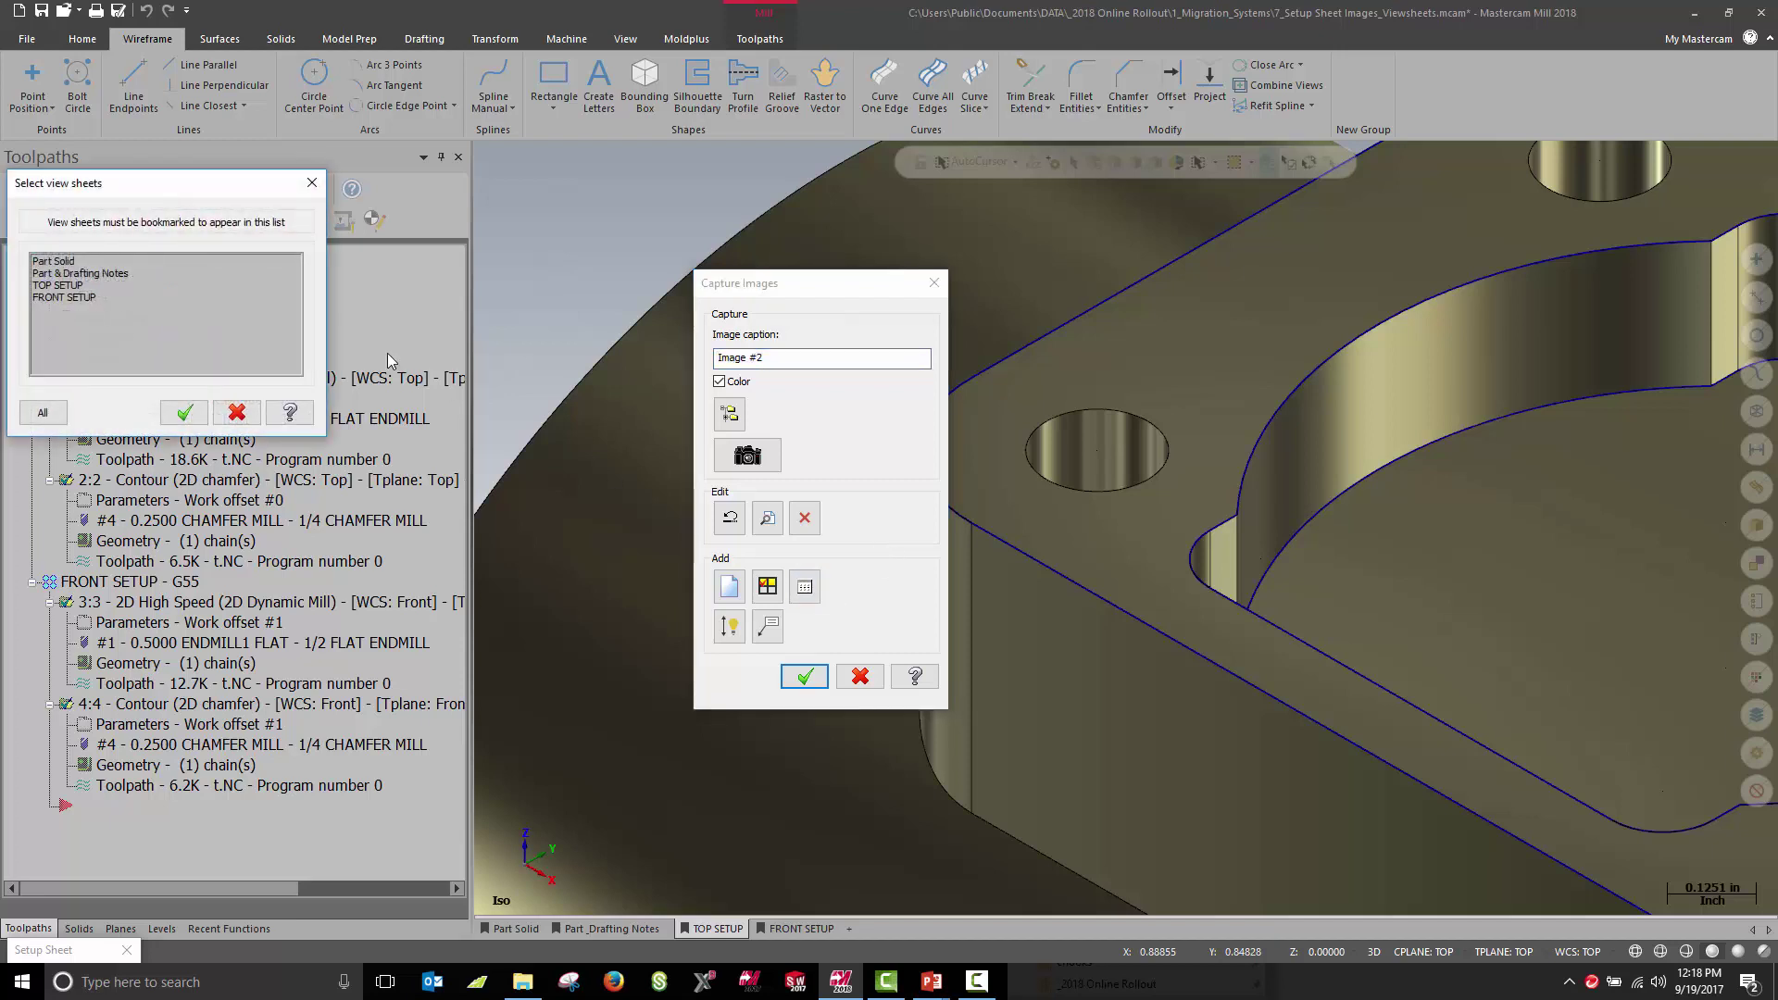
left_click(56, 285)
left_click(56, 297)
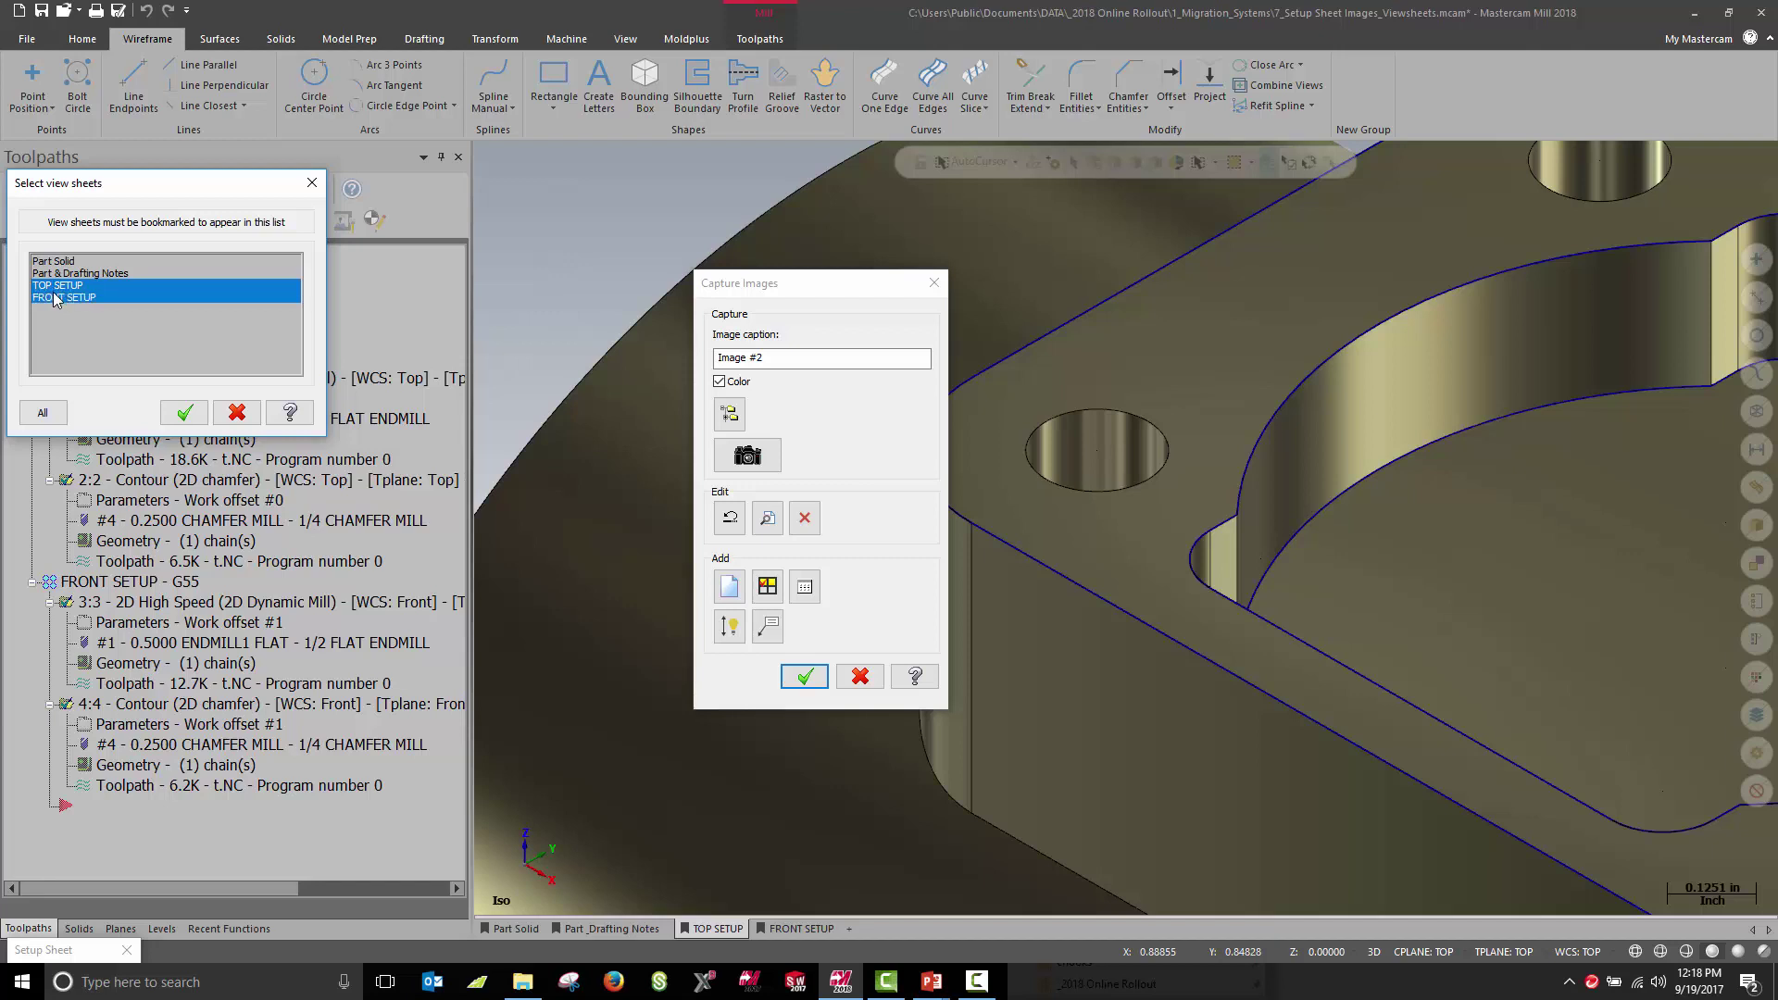
left_click(185, 415)
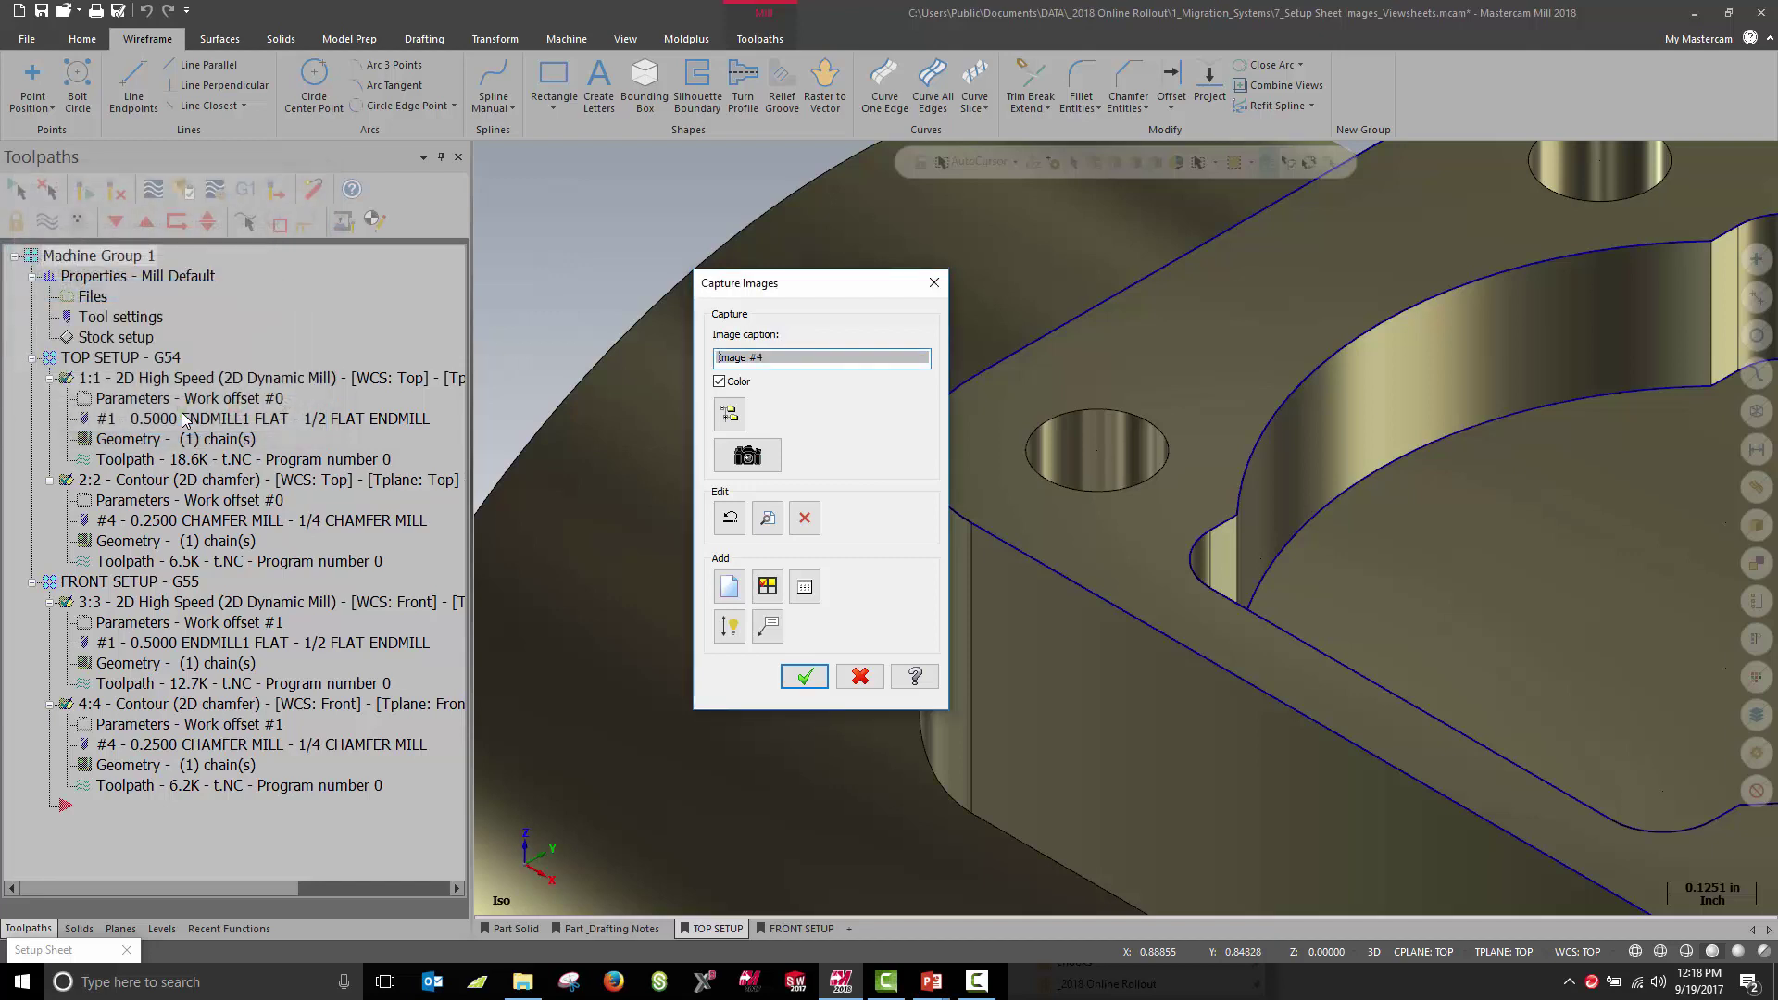
left_click(798, 679)
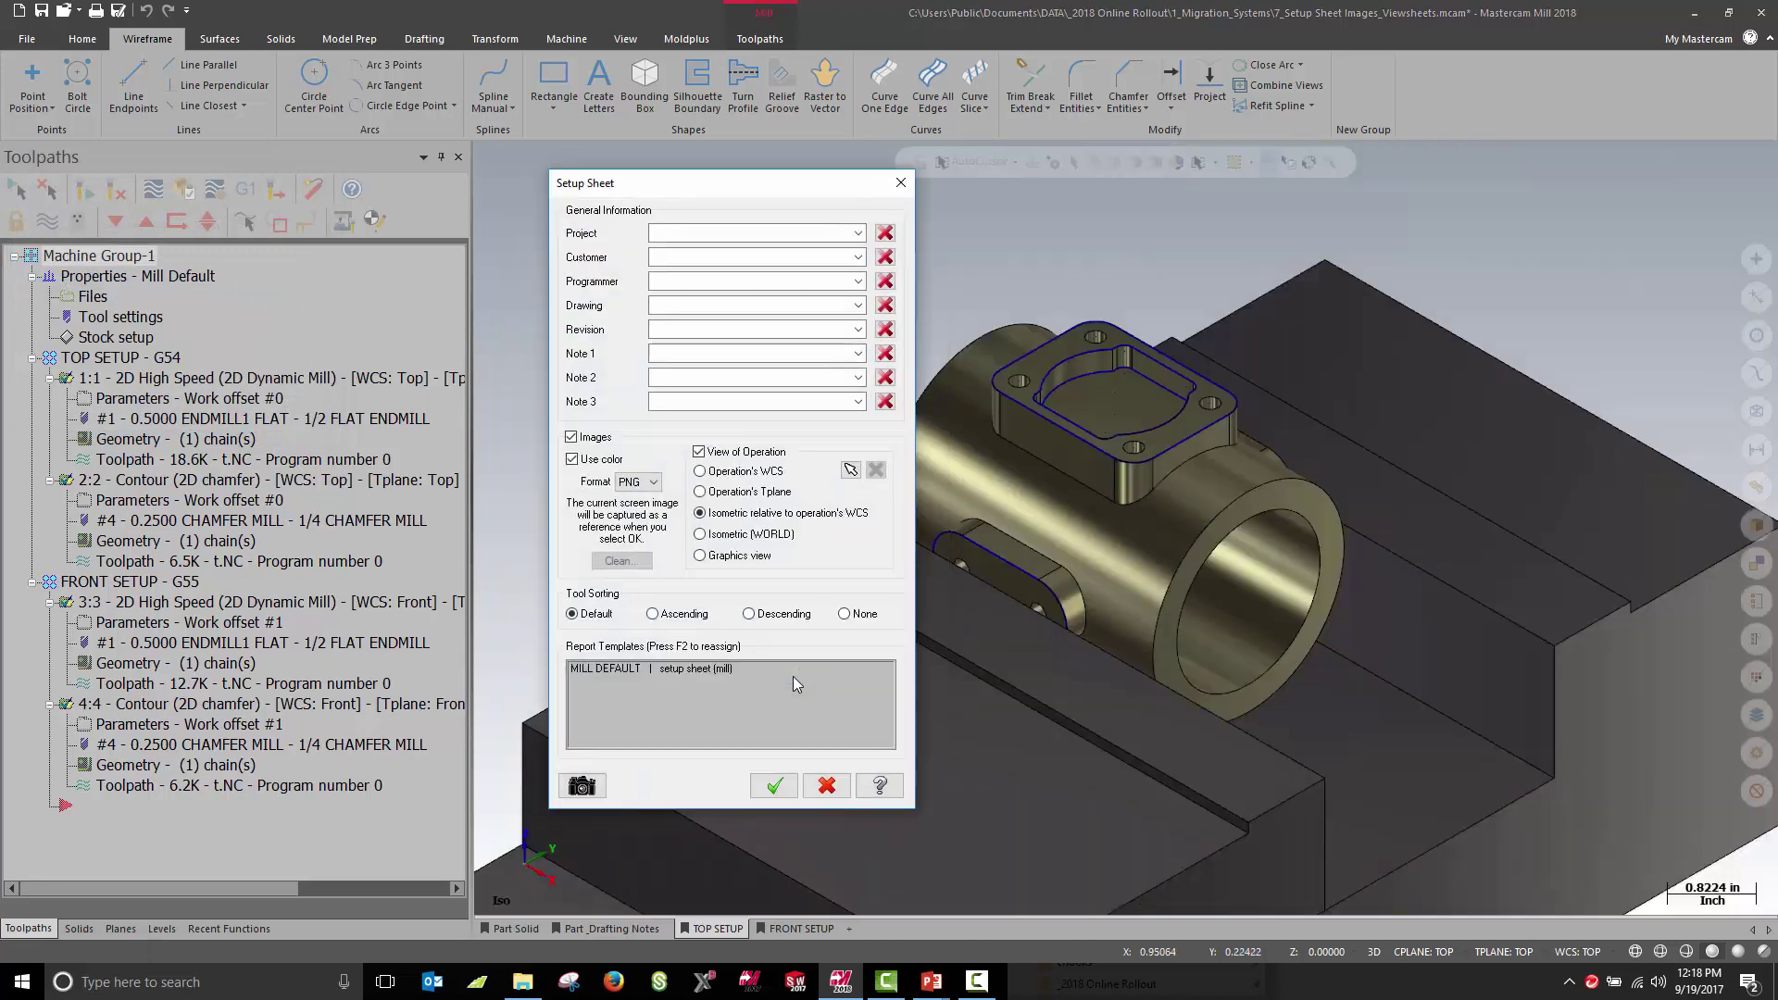
Generate the setup sheet report and review the FRONT SETUP, TOP SETUP and Image #1 pictures in its image list.
left_click(774, 785)
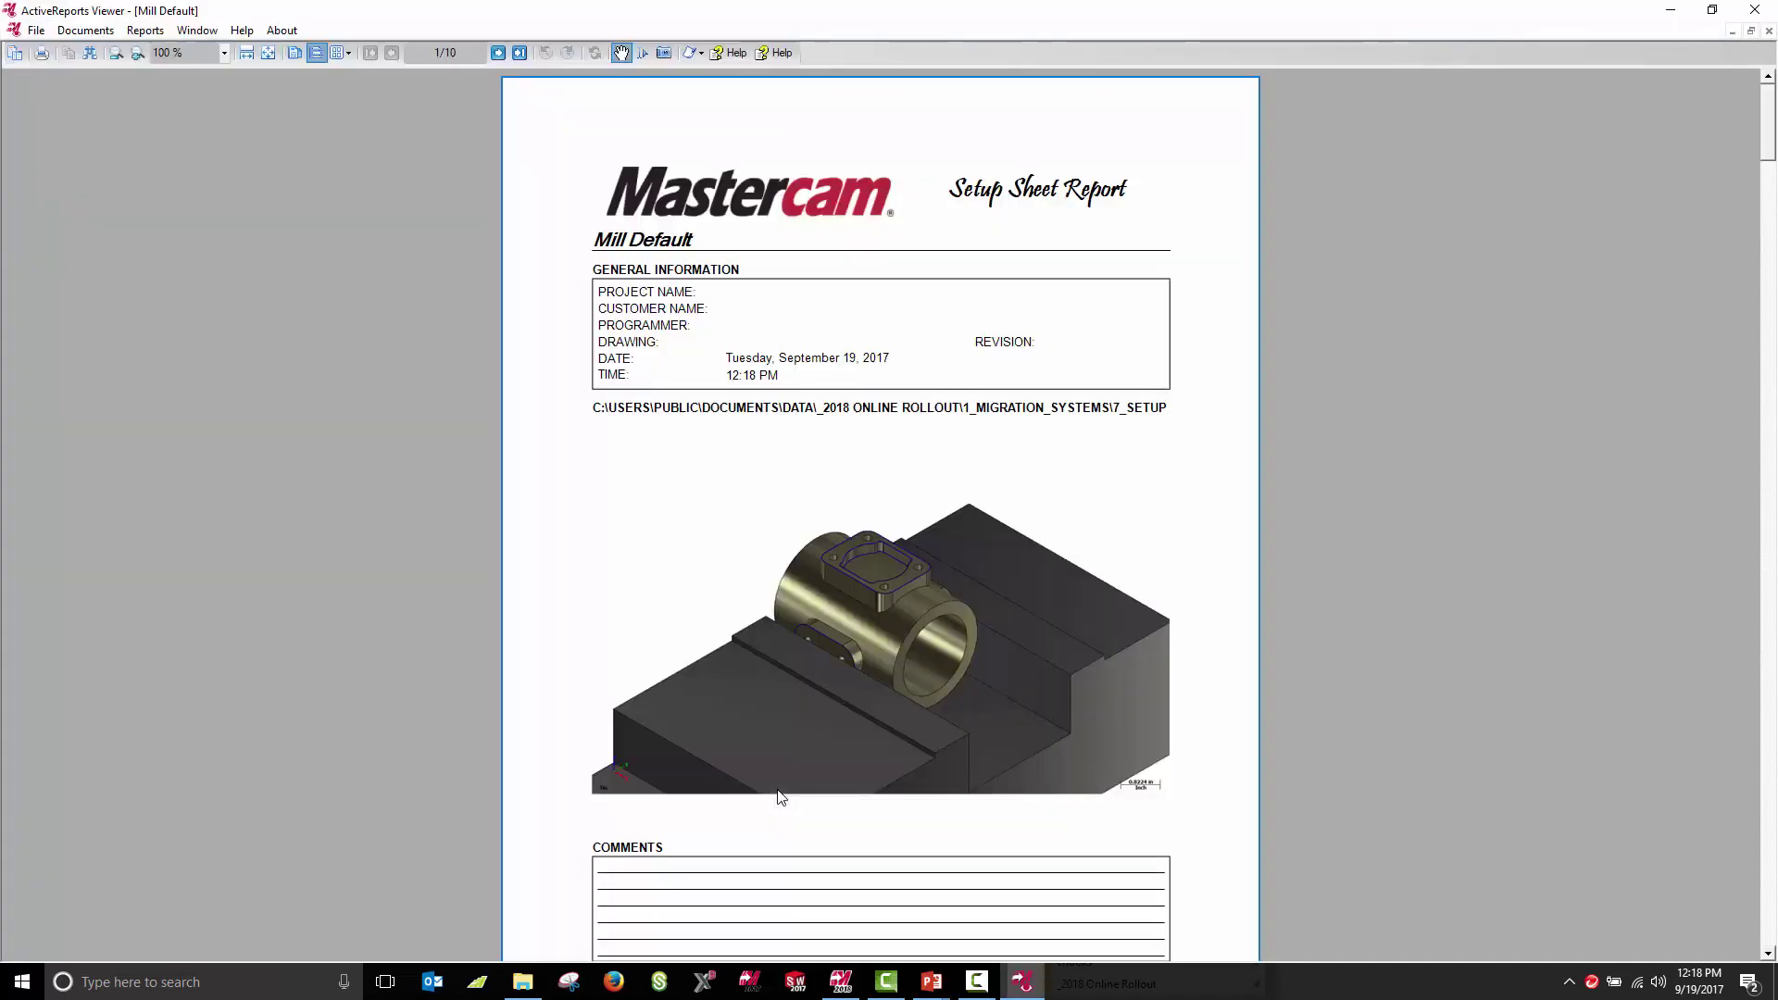
left_click_drag(1768, 129, 1775, 910)
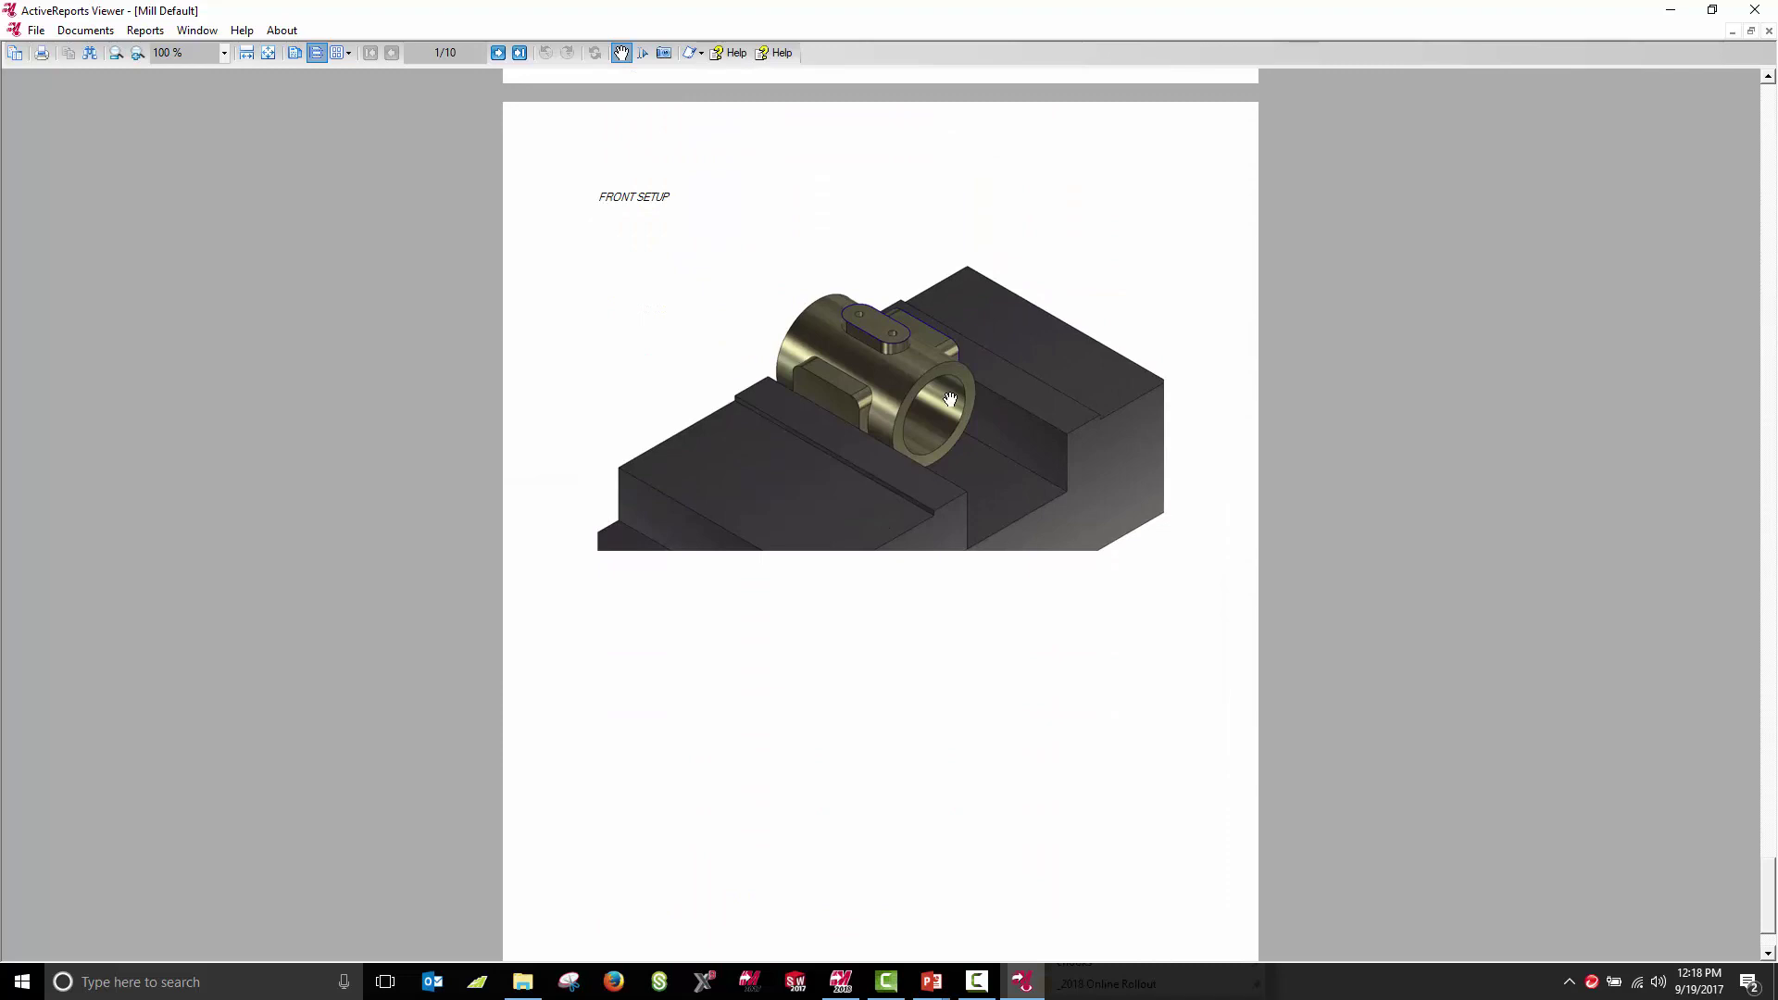
scroll(949, 400, "up", 6)
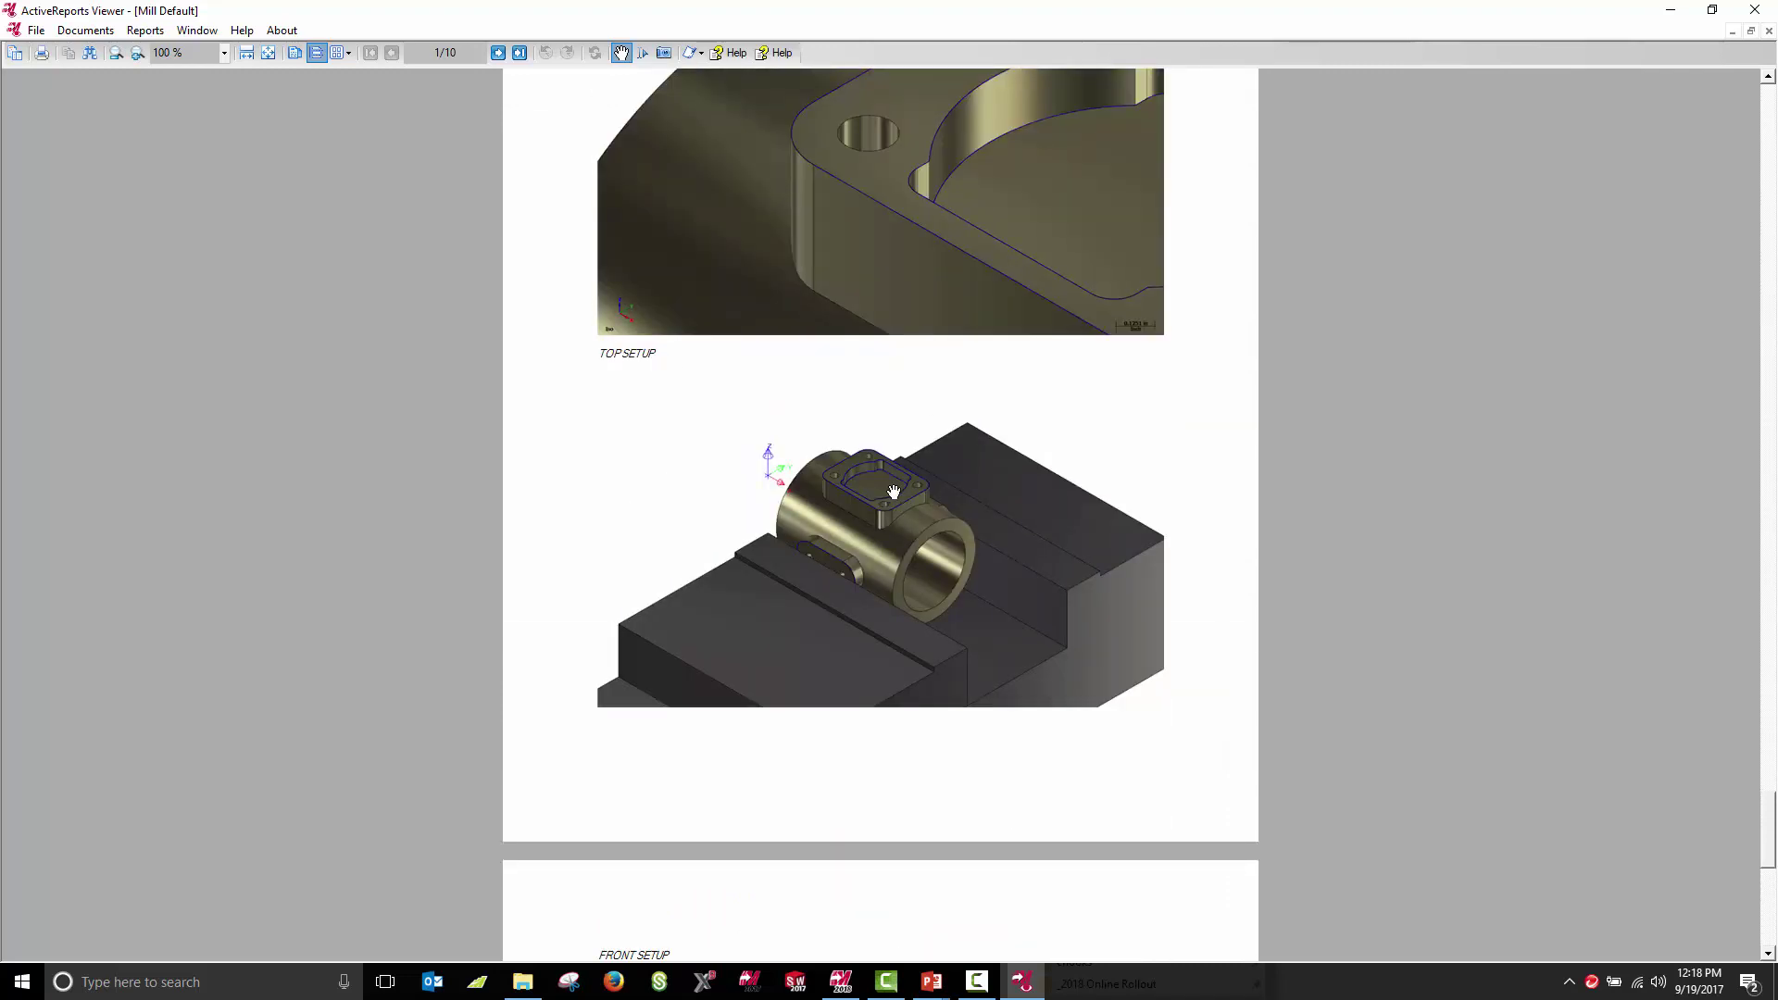
scroll(896, 496, "up", 3)
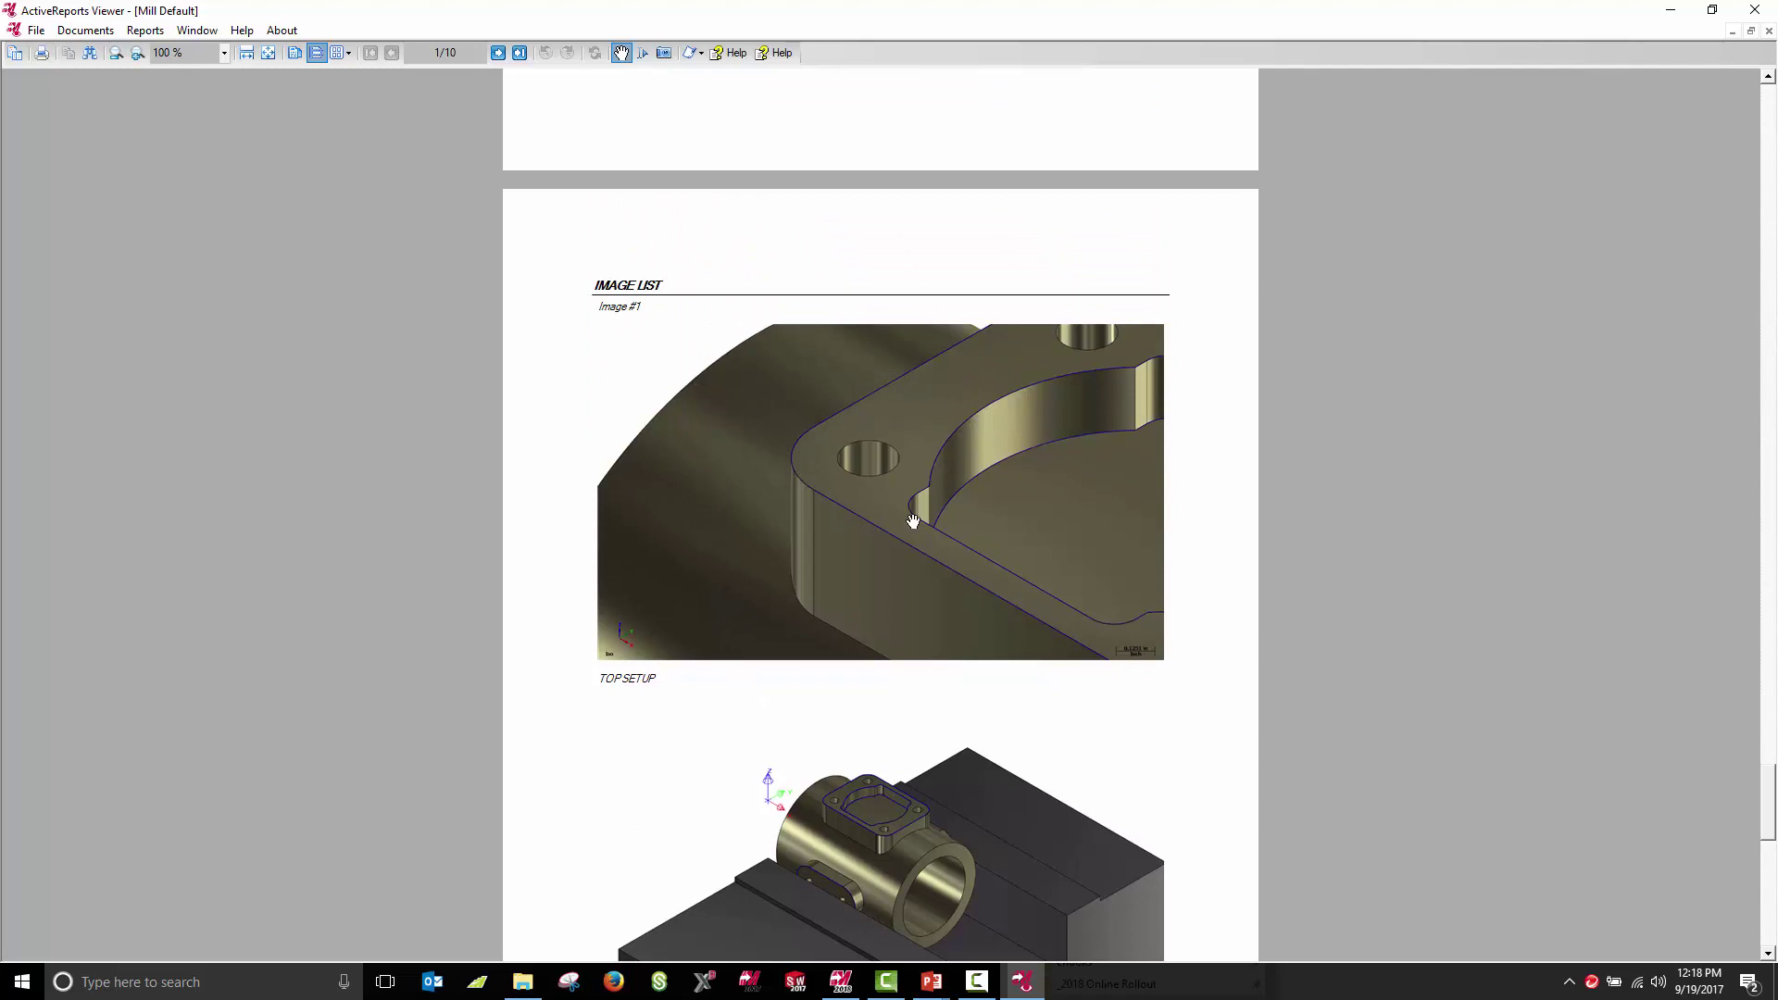
Switch to the PowerPoint presentation and advance the System - Set-up Sheets slide to its Capture Images picture.
key("alt+Tab")
key("alt+Tab")
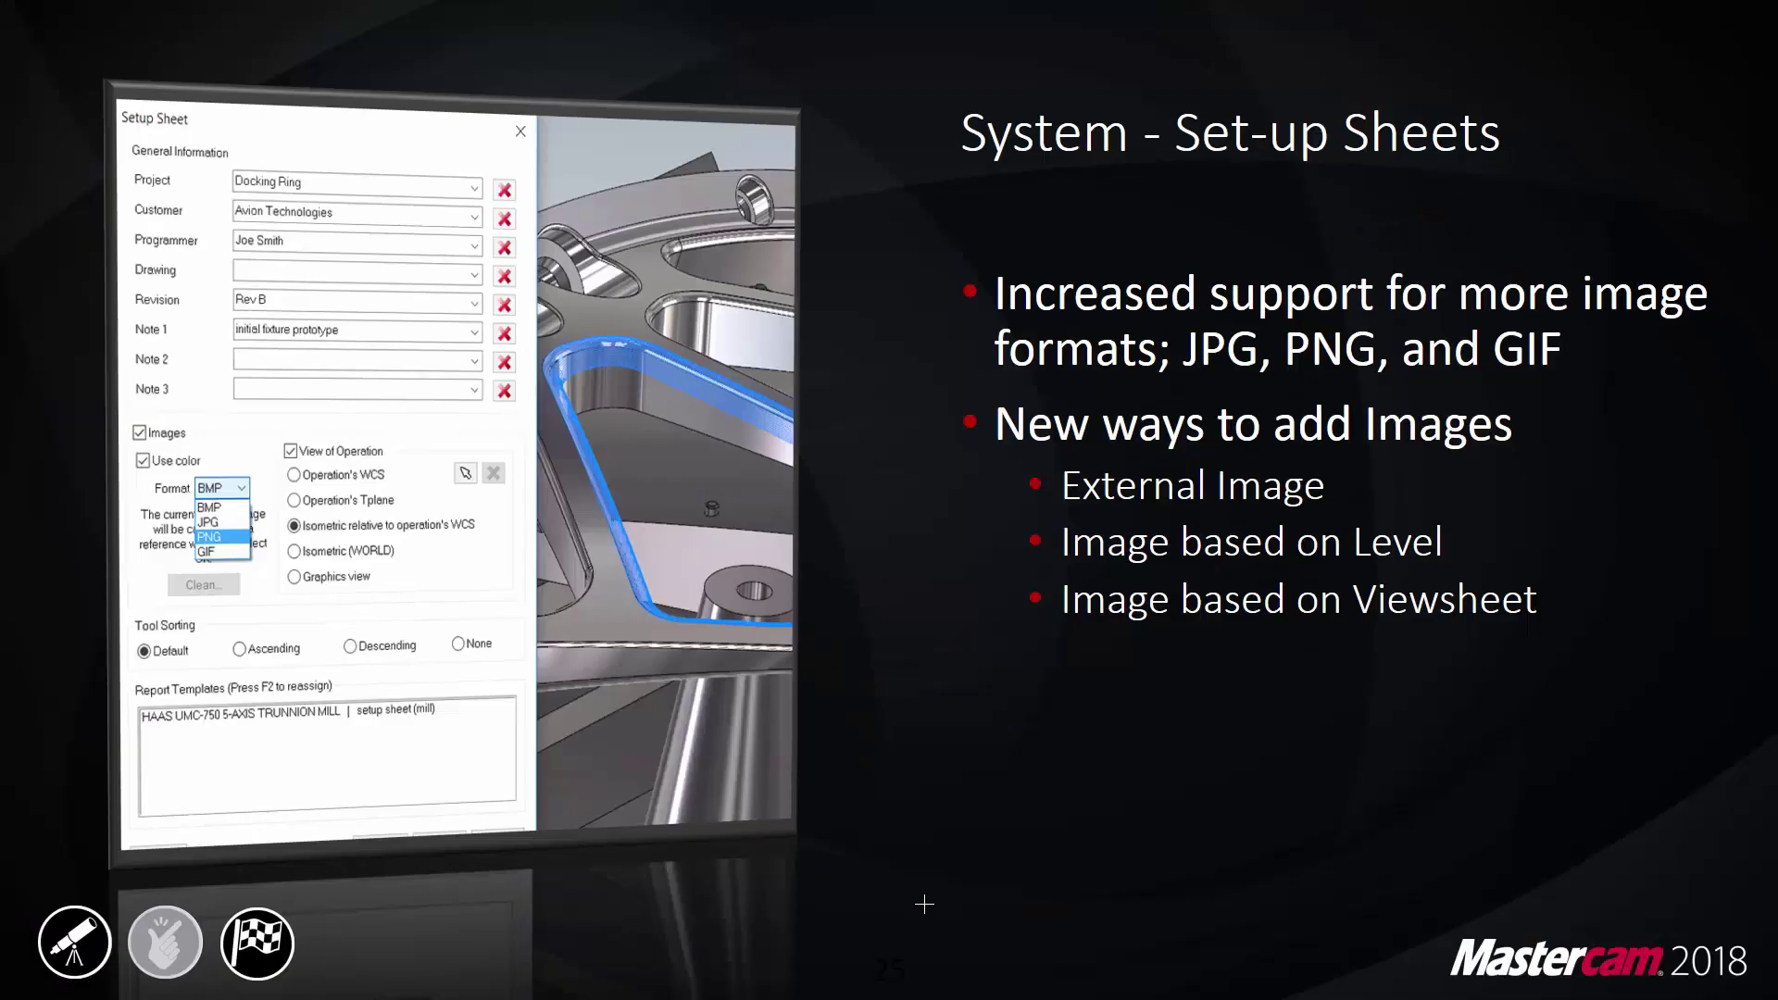
key("Right")
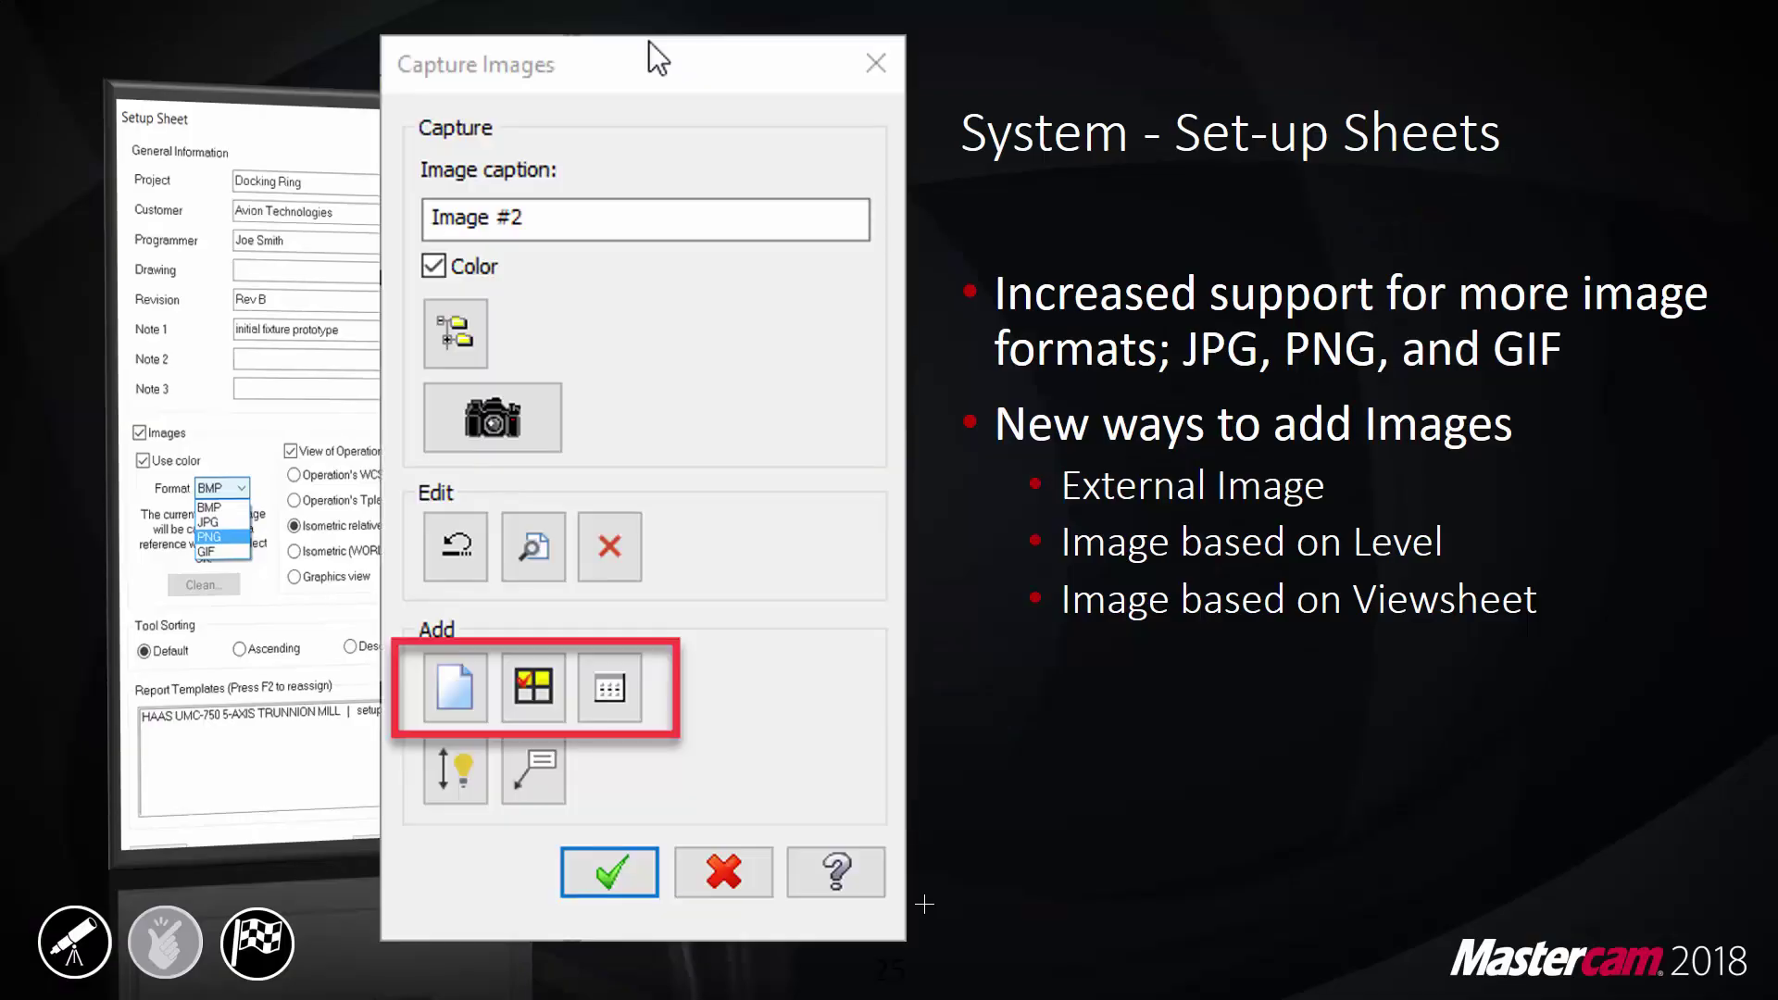